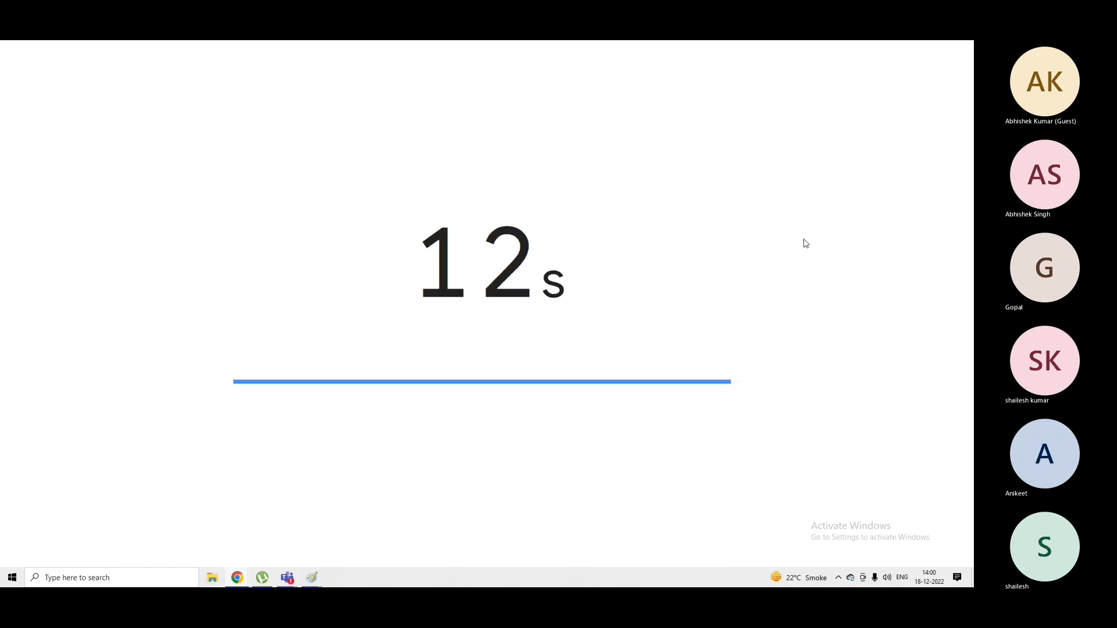
Stop the finished countdown timer, leave its full-screen view and switch to the Azure Training meeting in Microsoft Teams.
{"action": "mouse_move", "coordinate": [806, 243]}
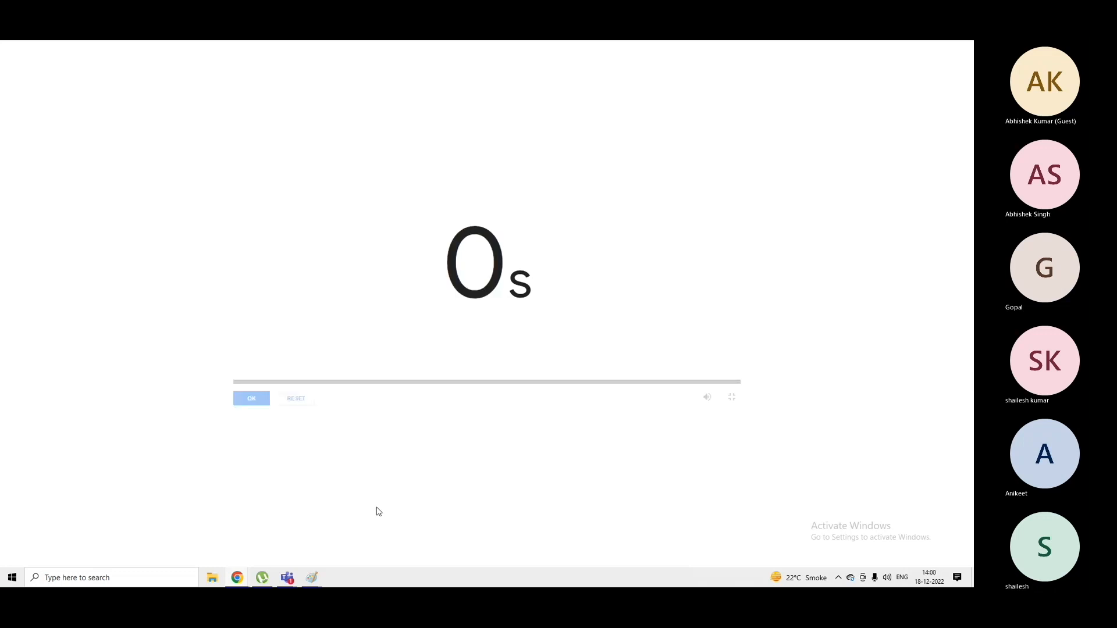
{"action": "left_click", "coordinate": [240, 402]}
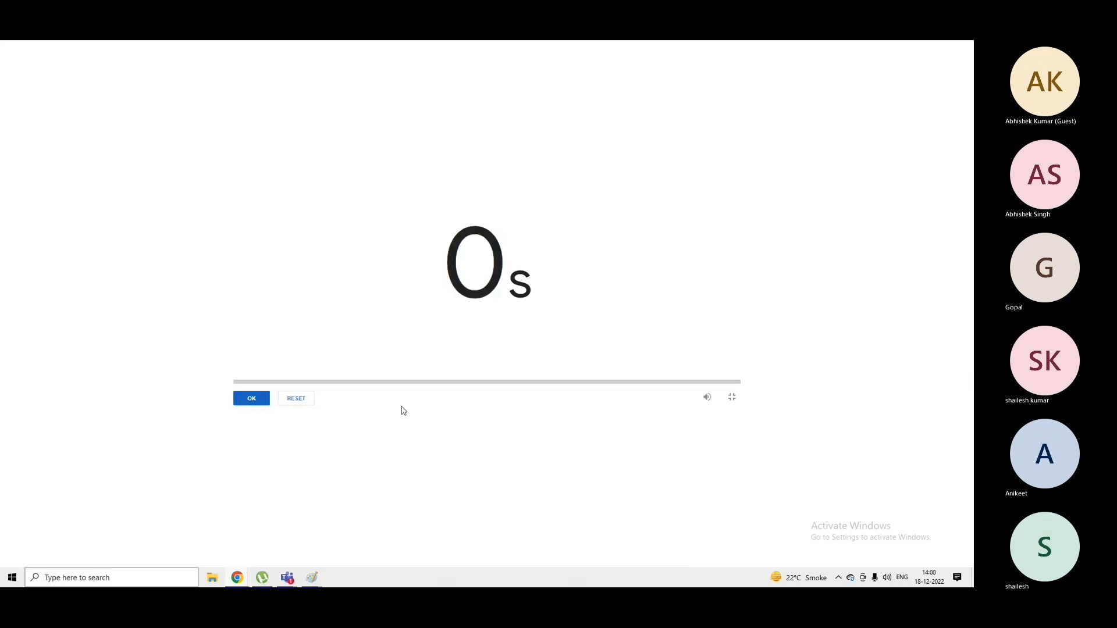
{"action": "left_click", "coordinate": [732, 398]}
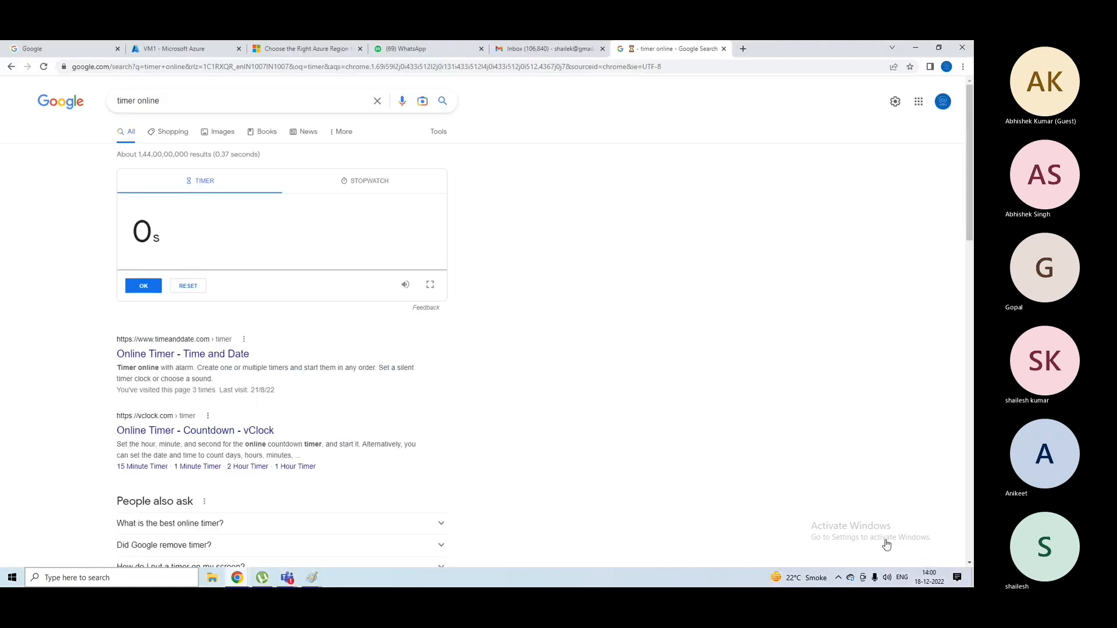
{"action": "left_click", "coordinate": [288, 577]}
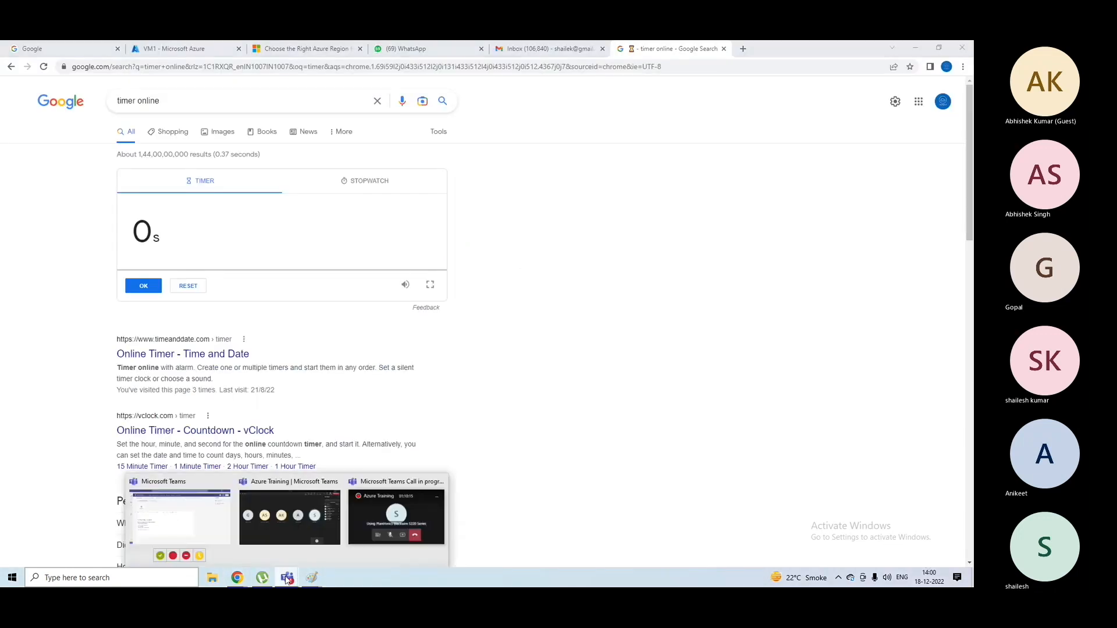
{"action": "left_click", "coordinate": [317, 528]}
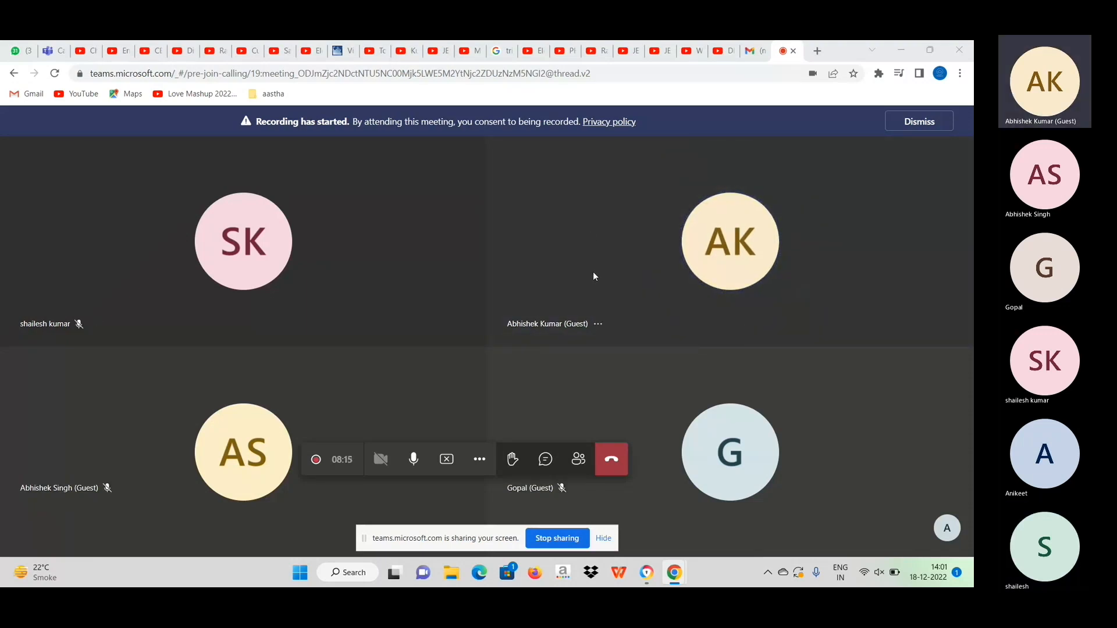
Turn the computer's sound back on and show the list of people in the meeting.
{"action": "key", "text": "XF86AudioMute"}
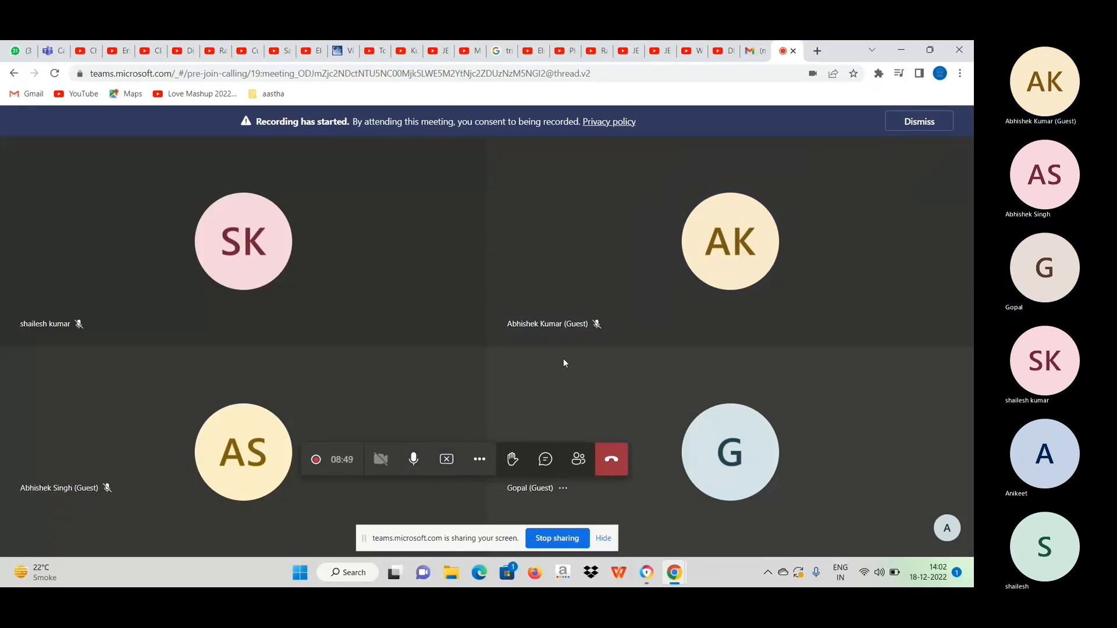
{"action": "left_click", "coordinate": [579, 459]}
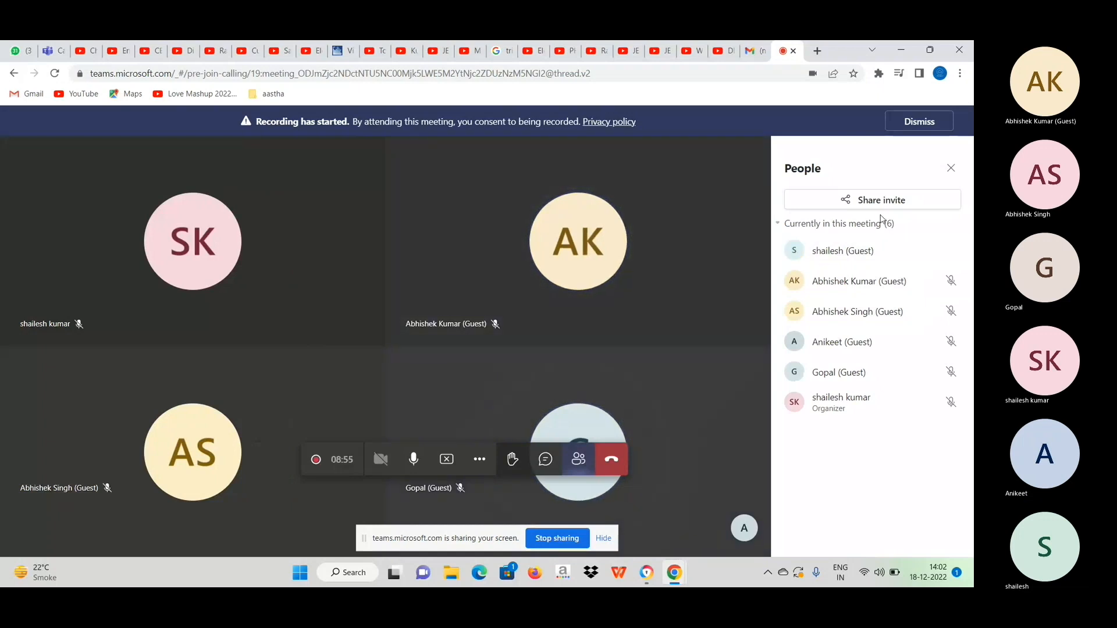
Open portal.azure in a new browser tab and sign in with the azure training account.
{"action": "left_click", "coordinate": [818, 50]}
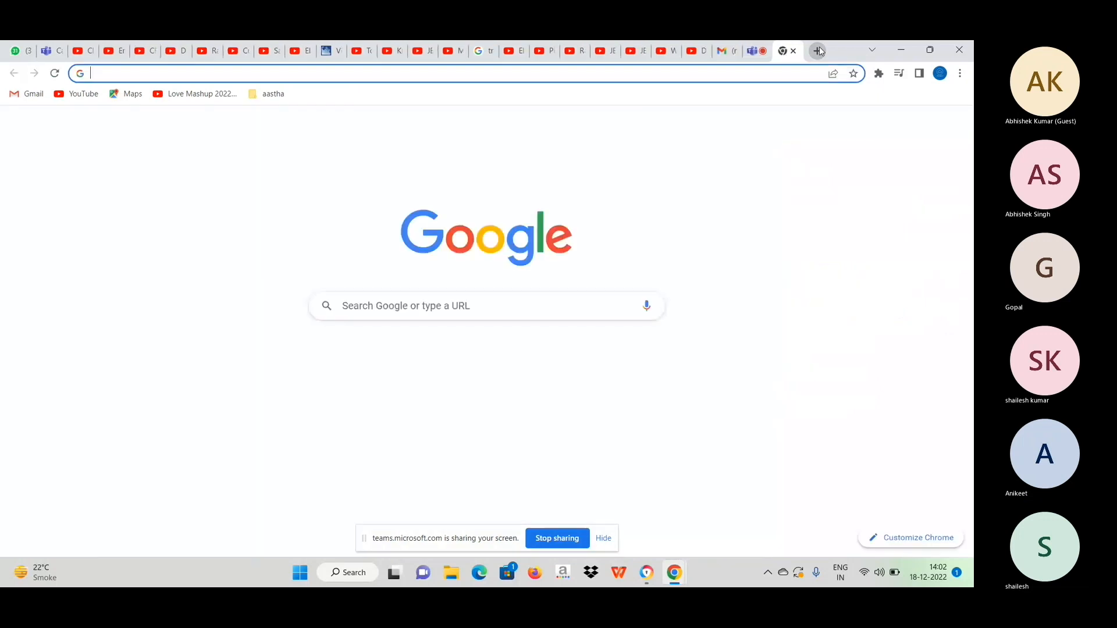
{"action": "left_click", "coordinate": [453, 74]}
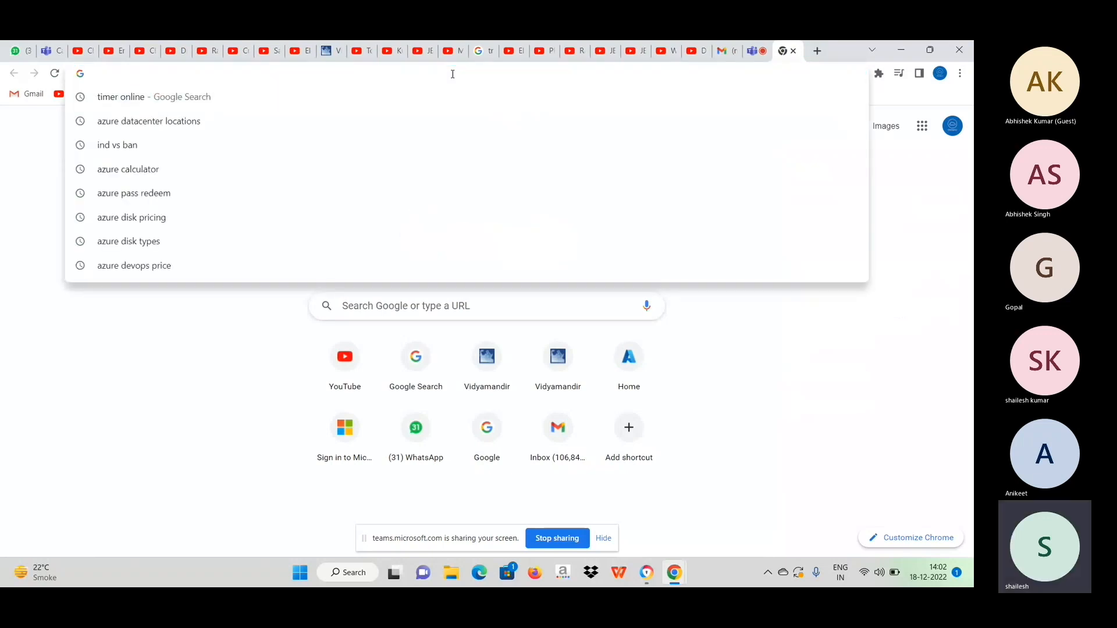
{"action": "type", "text": "portal.azure"}
{"action": "key", "text": "Return"}
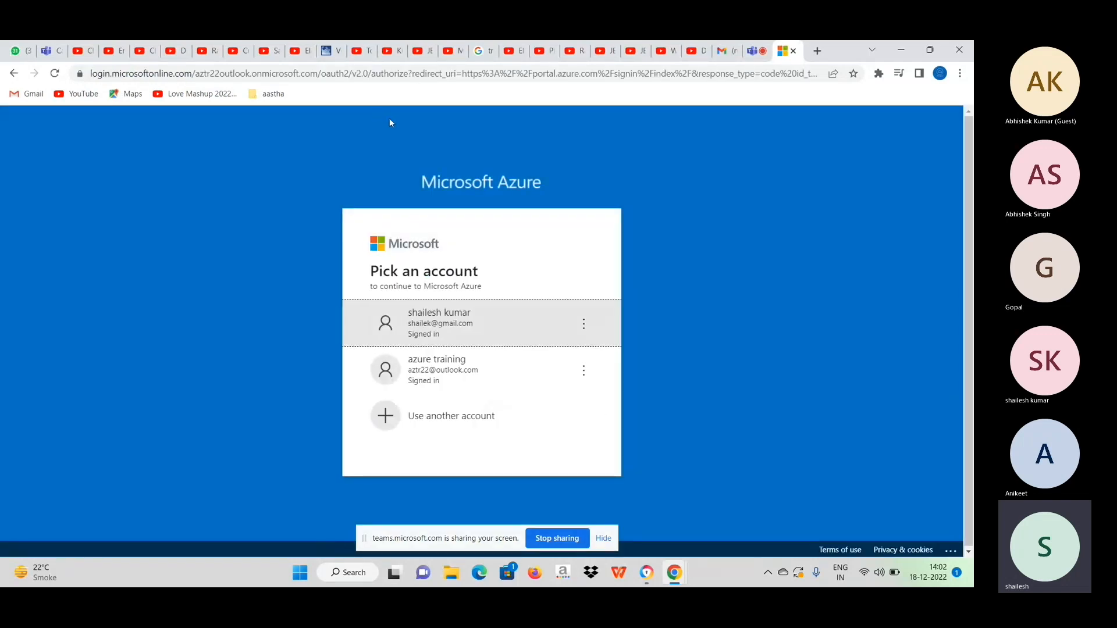
{"action": "left_click", "coordinate": [470, 370]}
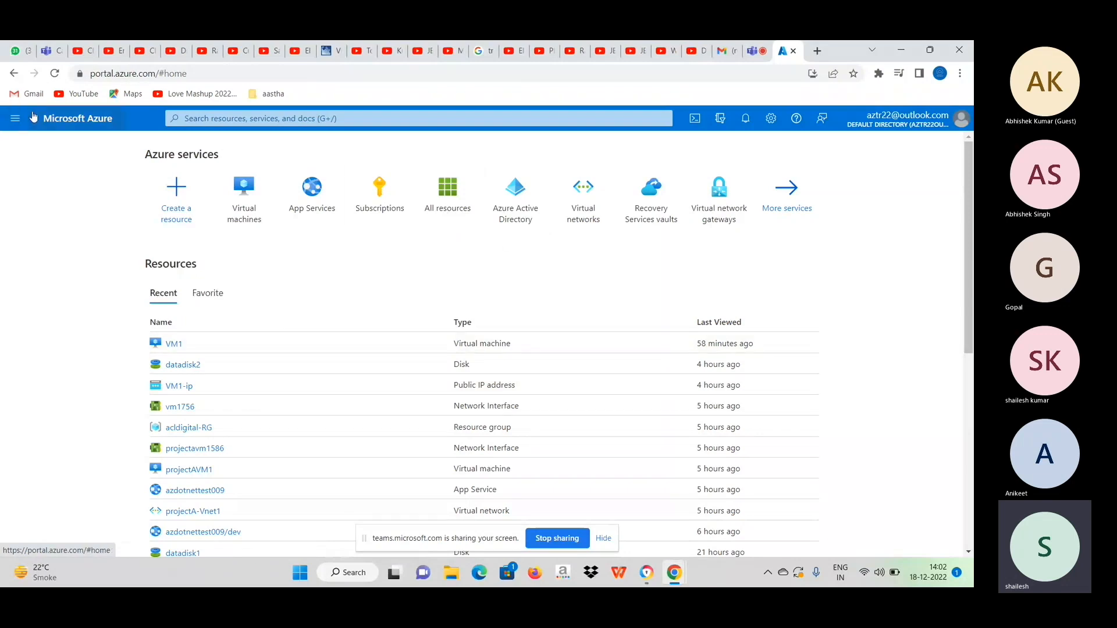
View the portal's directories and subscriptions settings.
{"action": "left_click", "coordinate": [16, 119]}
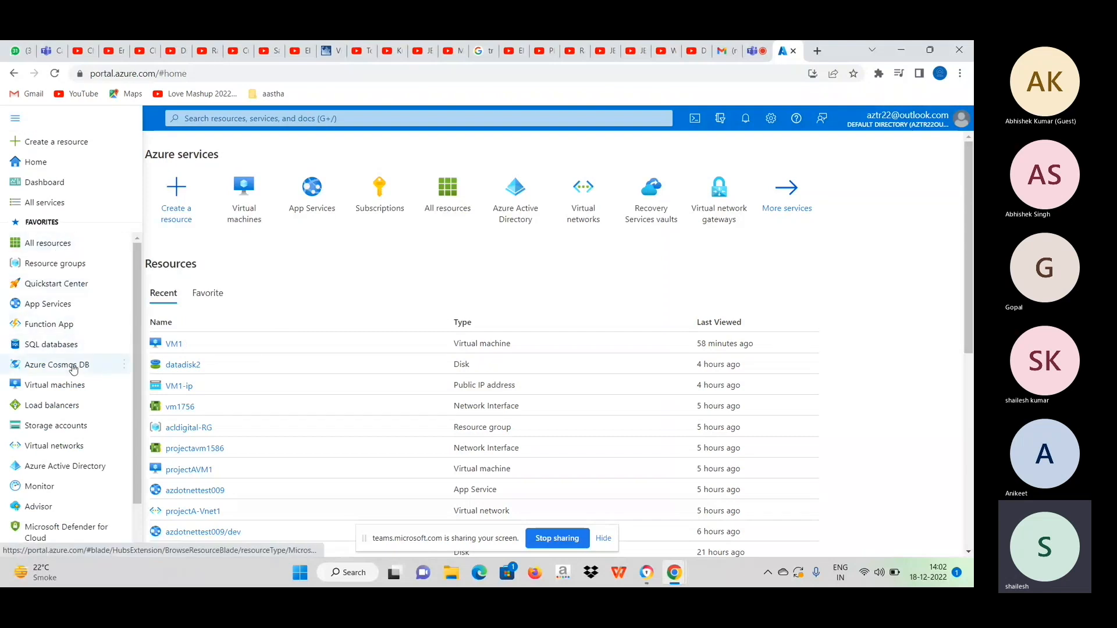
{"action": "left_click", "coordinate": [721, 121]}
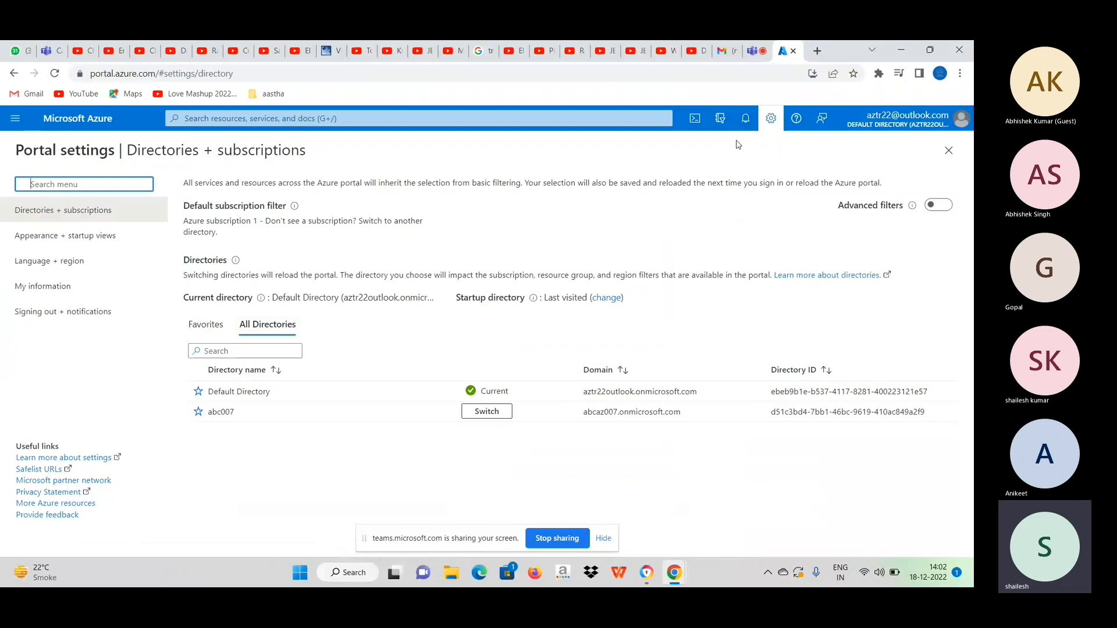
Open the Azure Active Directory overview of the current directory.
{"action": "left_click", "coordinate": [15, 119]}
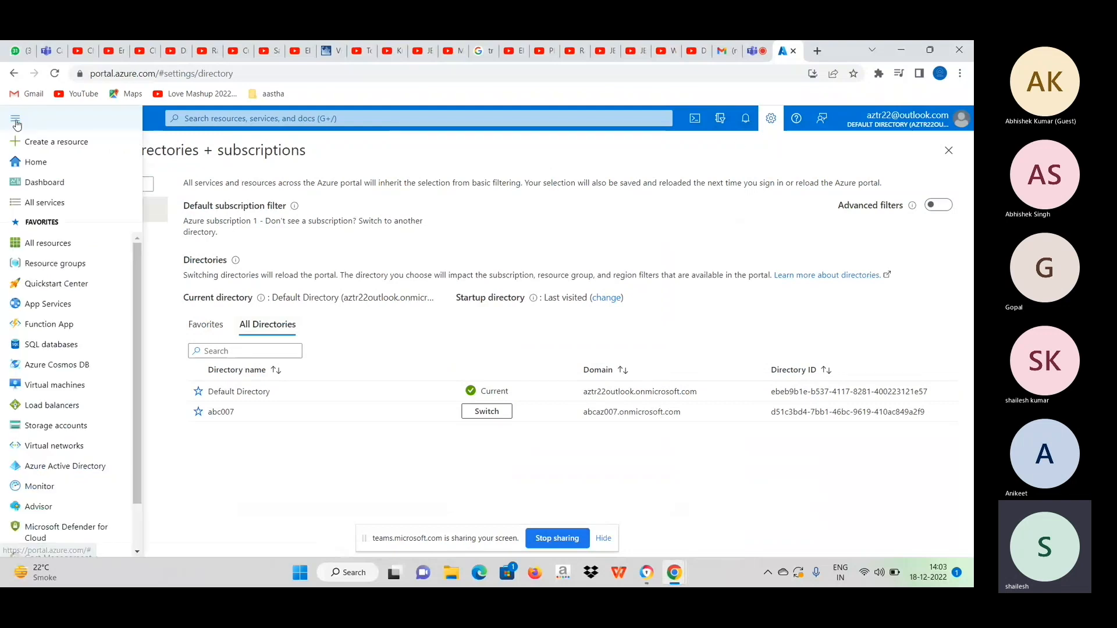
{"action": "left_click", "coordinate": [64, 470]}
{"action": "left_click", "coordinate": [64, 468]}
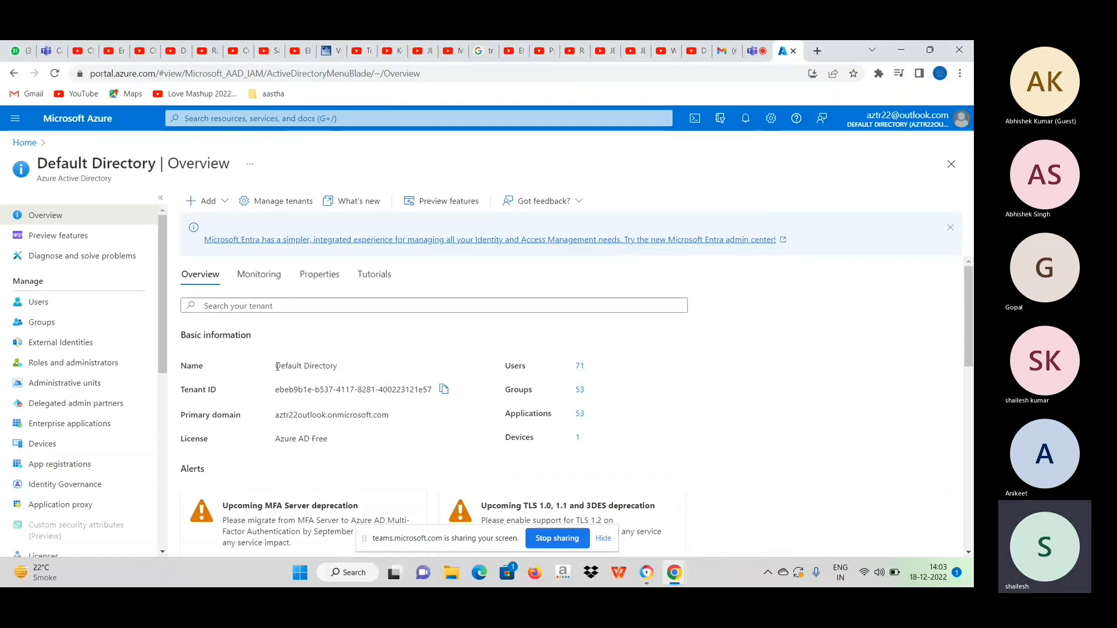
Examine the directory's name, tenant ID, primary domain and license, and the signed-in account's administrator role.
{"action": "left_click_drag", "start_coordinate": [277, 366], "coordinate": [415, 392]}
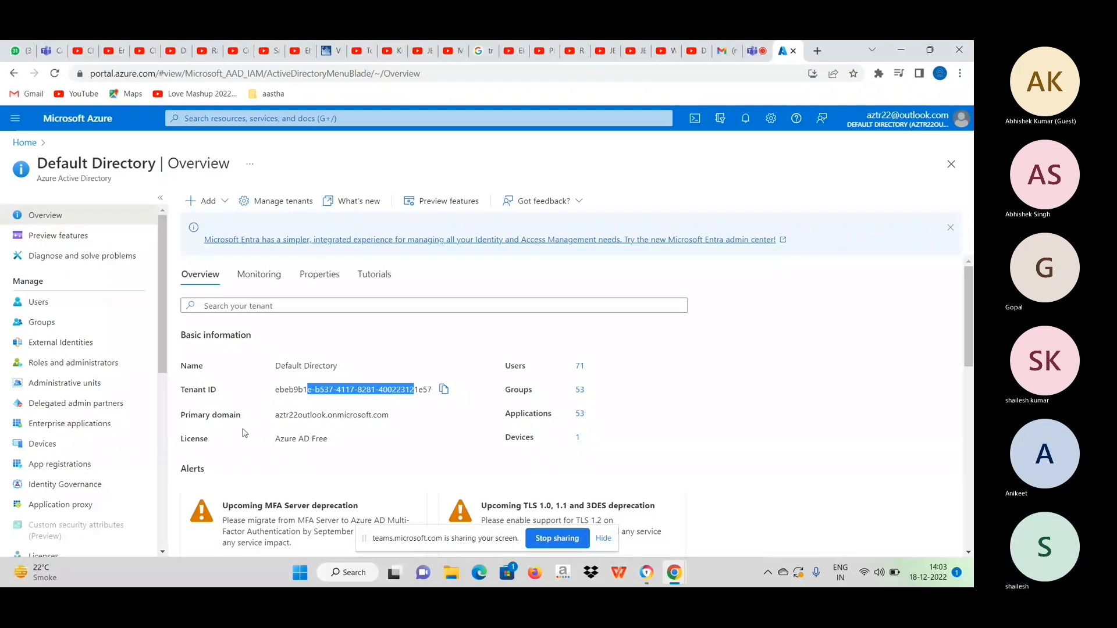
{"action": "left_click_drag", "start_coordinate": [275, 415], "coordinate": [408, 419]}
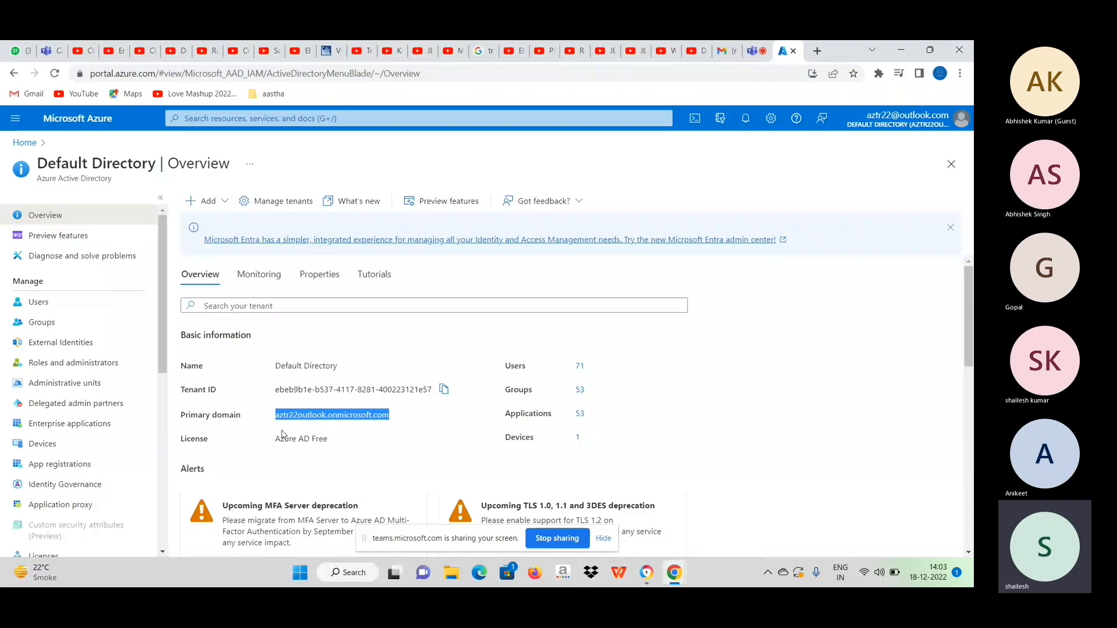
{"action": "left_click_drag", "start_coordinate": [274, 439], "coordinate": [350, 438]}
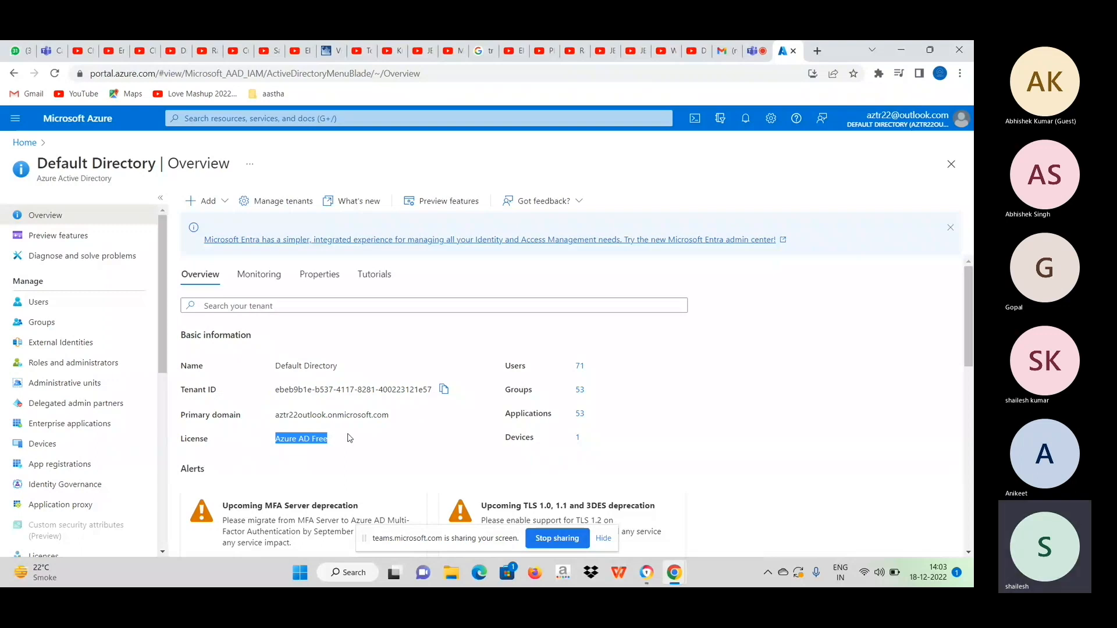
{"action": "scroll", "coordinate": [350, 438], "scroll_direction": "down", "scroll_amount": 4}
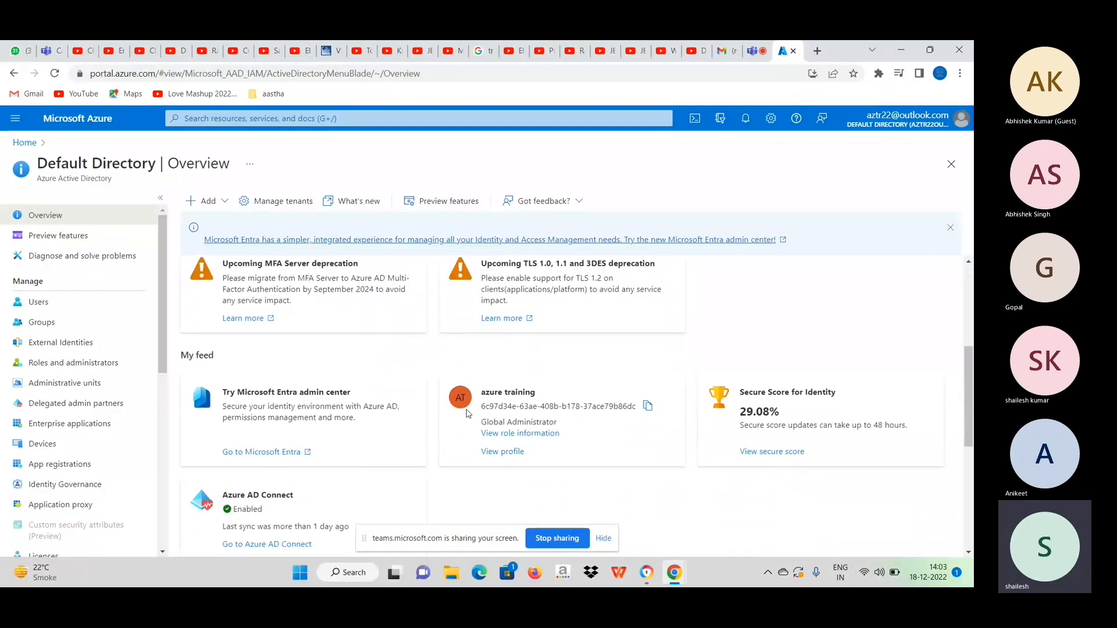
{"action": "left_click_drag", "start_coordinate": [556, 422], "coordinate": [483, 423]}
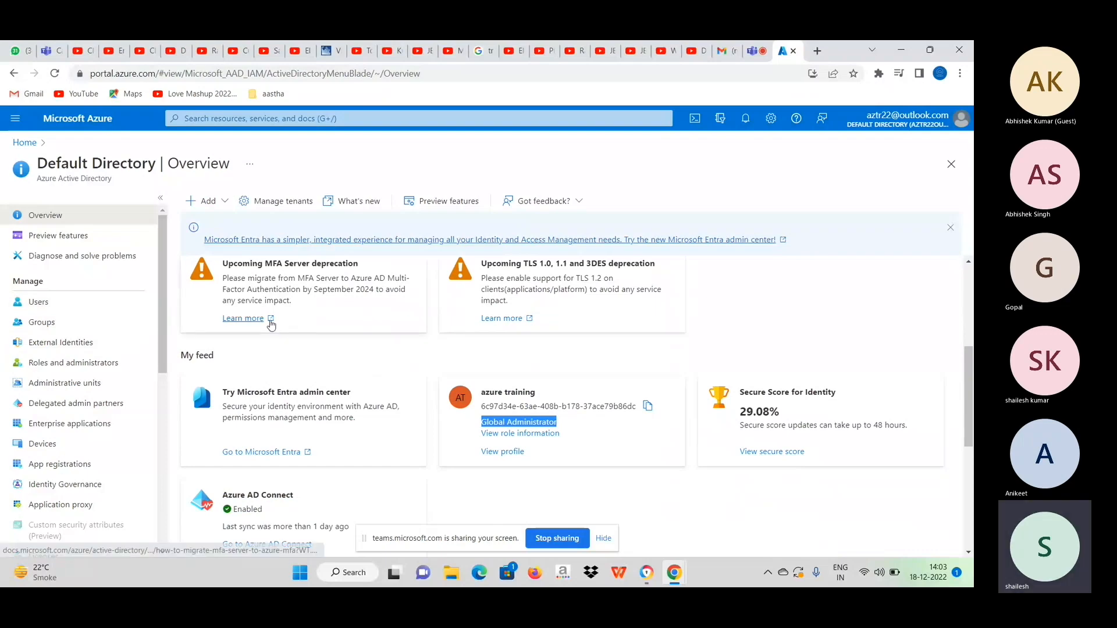
Open the Subscriptions page from the portal's resource search.
{"action": "scroll", "coordinate": [270, 324], "scroll_direction": "up", "scroll_amount": 4}
{"action": "left_click", "coordinate": [303, 114]}
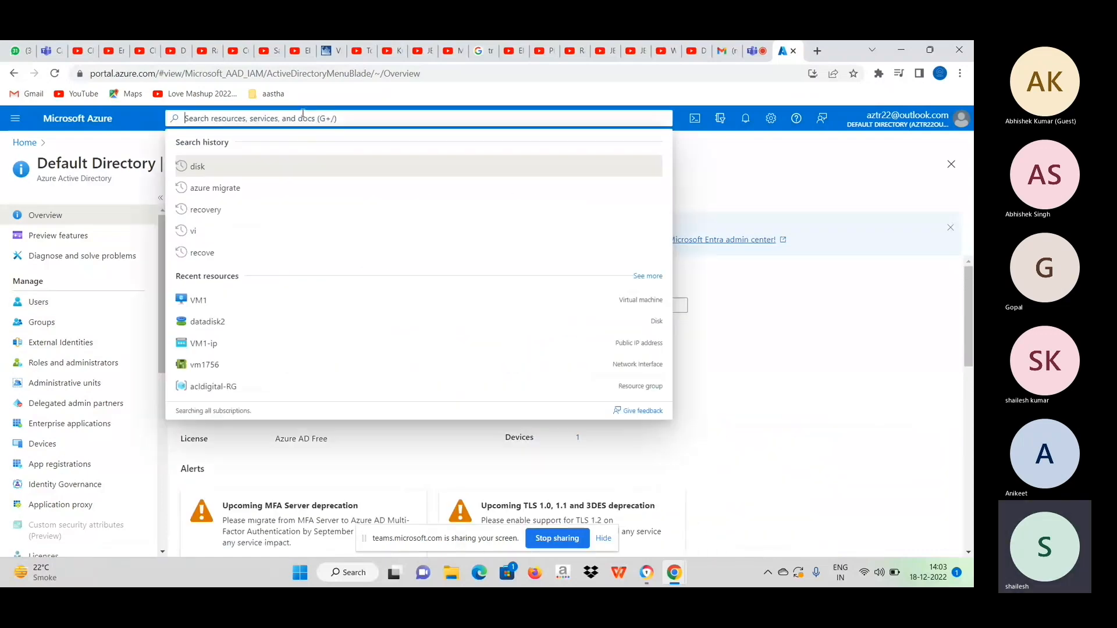
{"action": "left_click", "coordinate": [403, 318]}
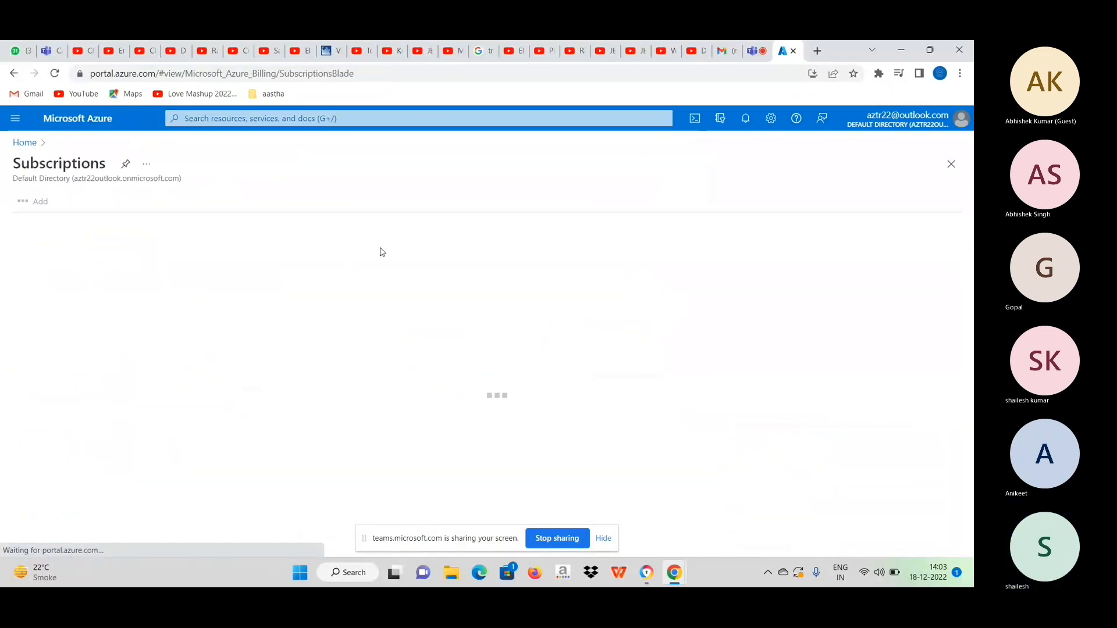
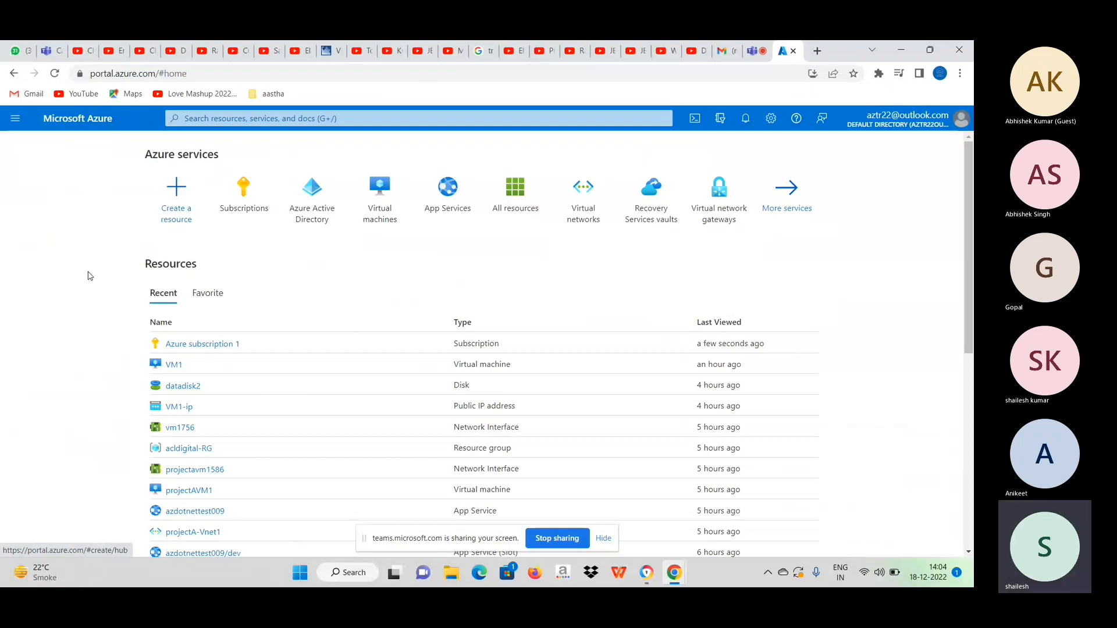
Try to delete VM1 from the virtual machines list with force delete applied, confirming with yes.
{"action": "left_click", "coordinate": [392, 215]}
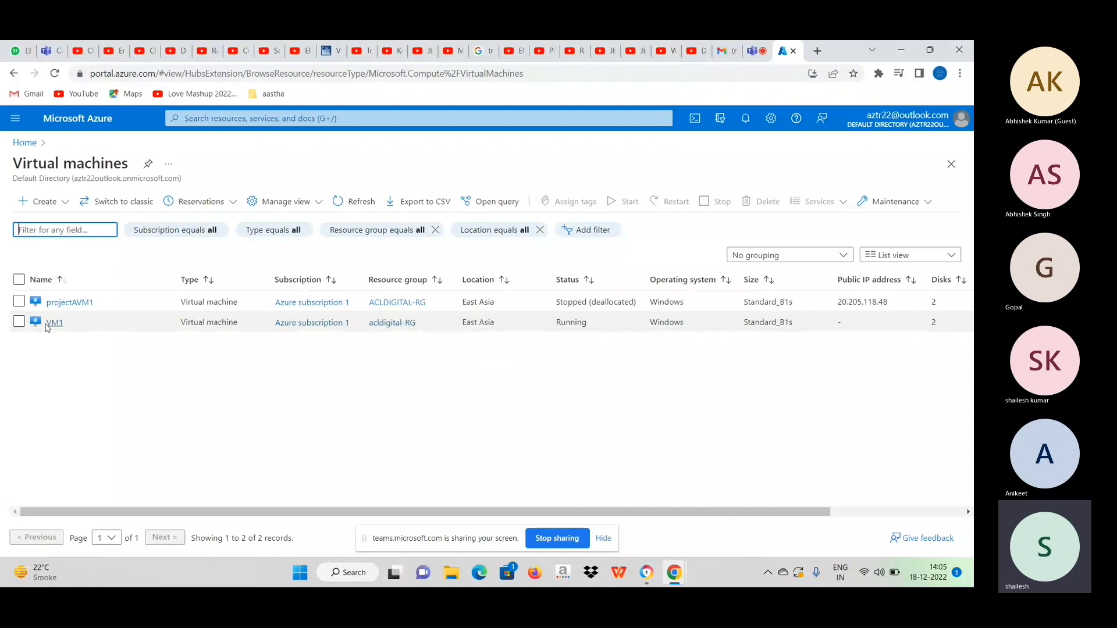
{"action": "left_click", "coordinate": [19, 322]}
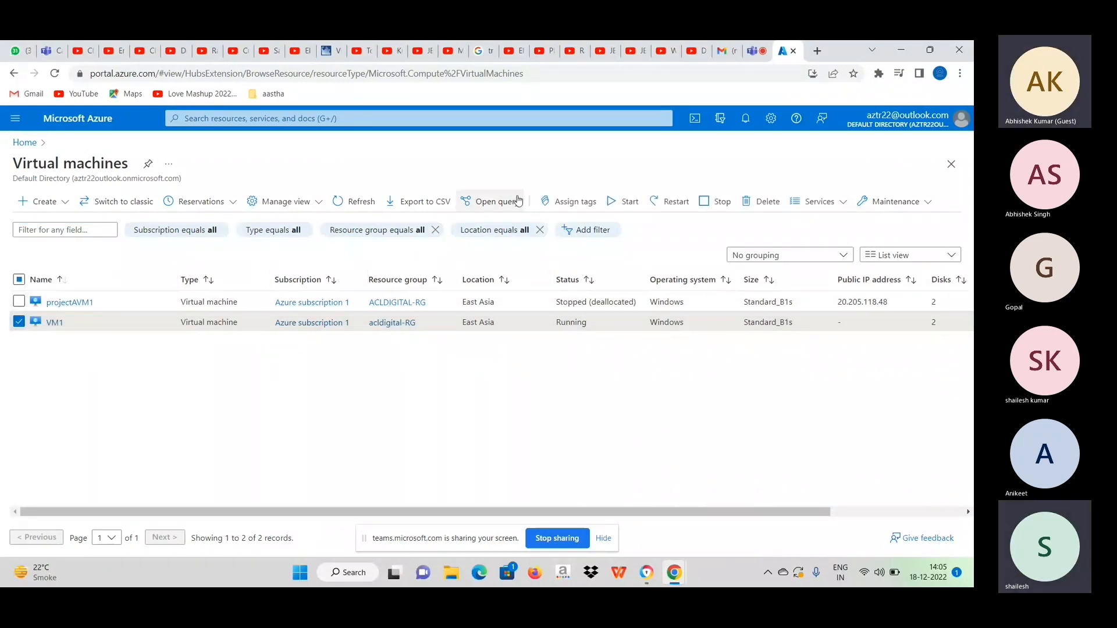
{"action": "left_click", "coordinate": [745, 201]}
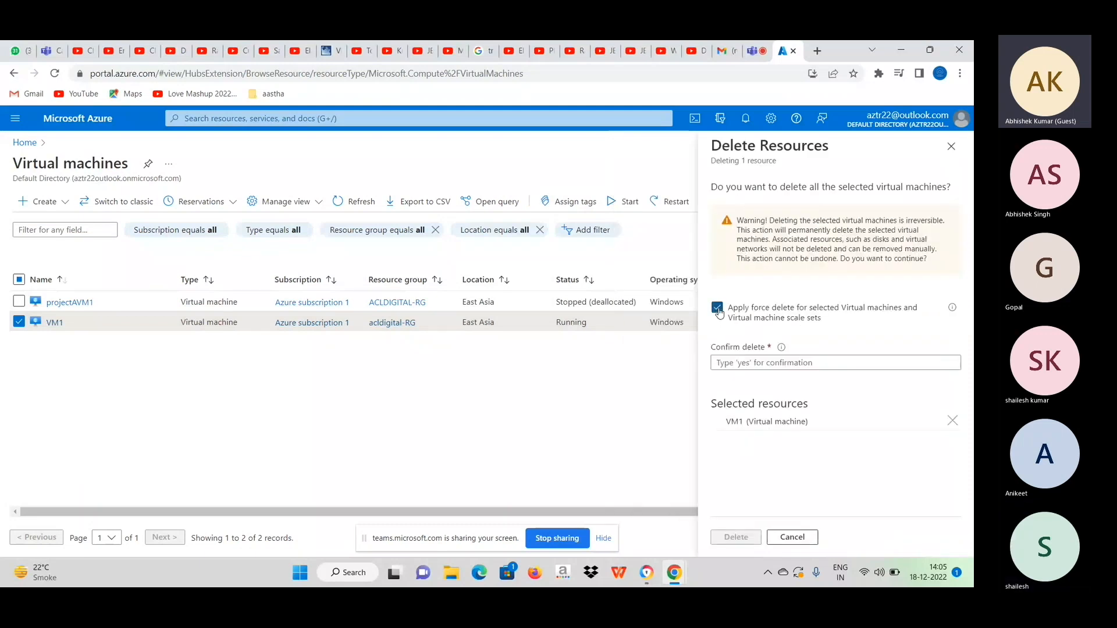
{"action": "left_click", "coordinate": [753, 364]}
{"action": "type", "text": "yes"}
{"action": "left_click", "coordinate": [737, 538]}
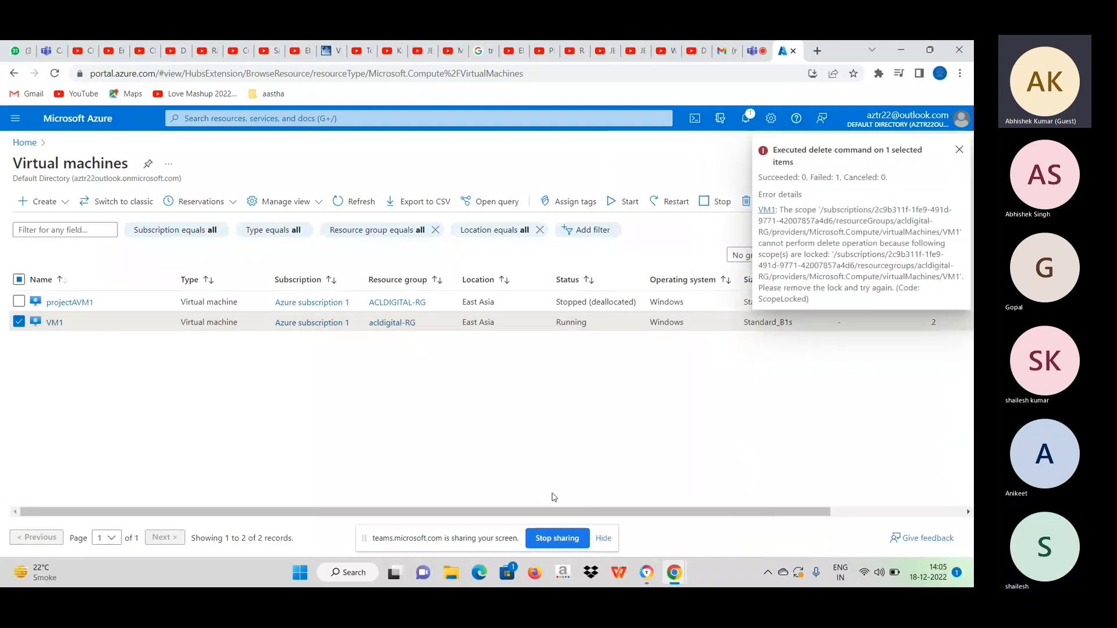
Switch to Paint by running mspaint to get a blank canvas.
{"action": "key", "text": "super+r"}
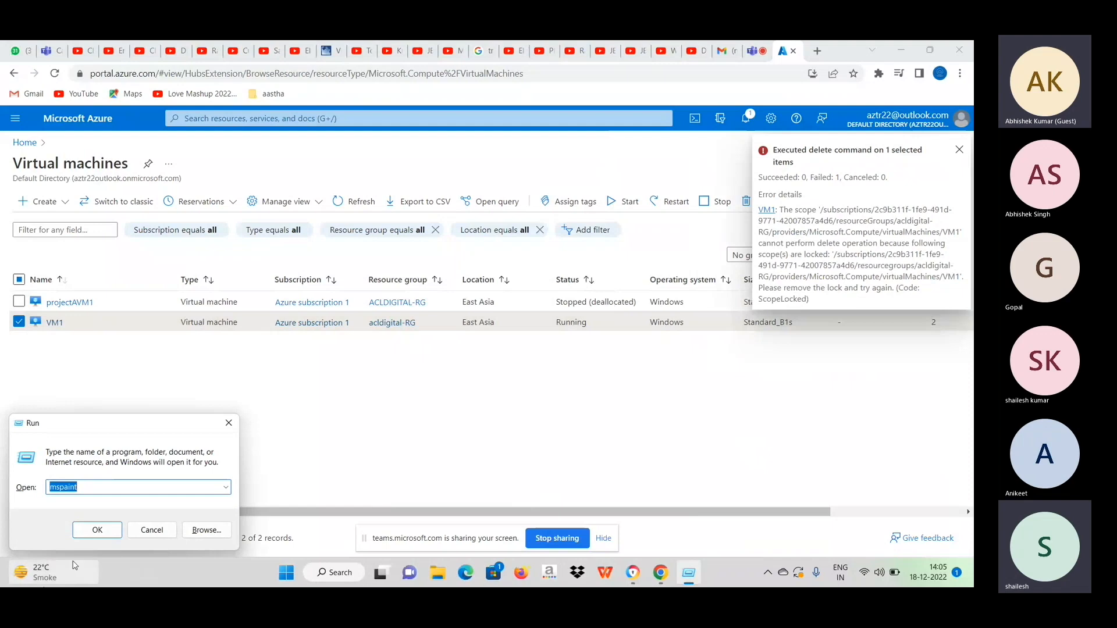
{"action": "mouse_move", "coordinate": [96, 568]}
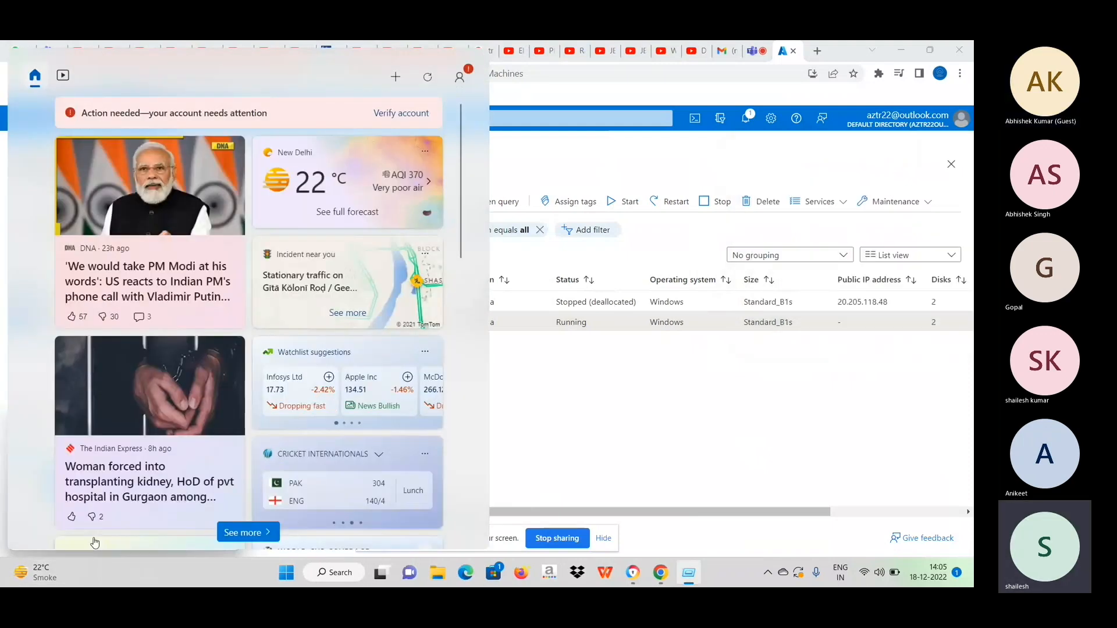
{"action": "left_click", "coordinate": [593, 164]}
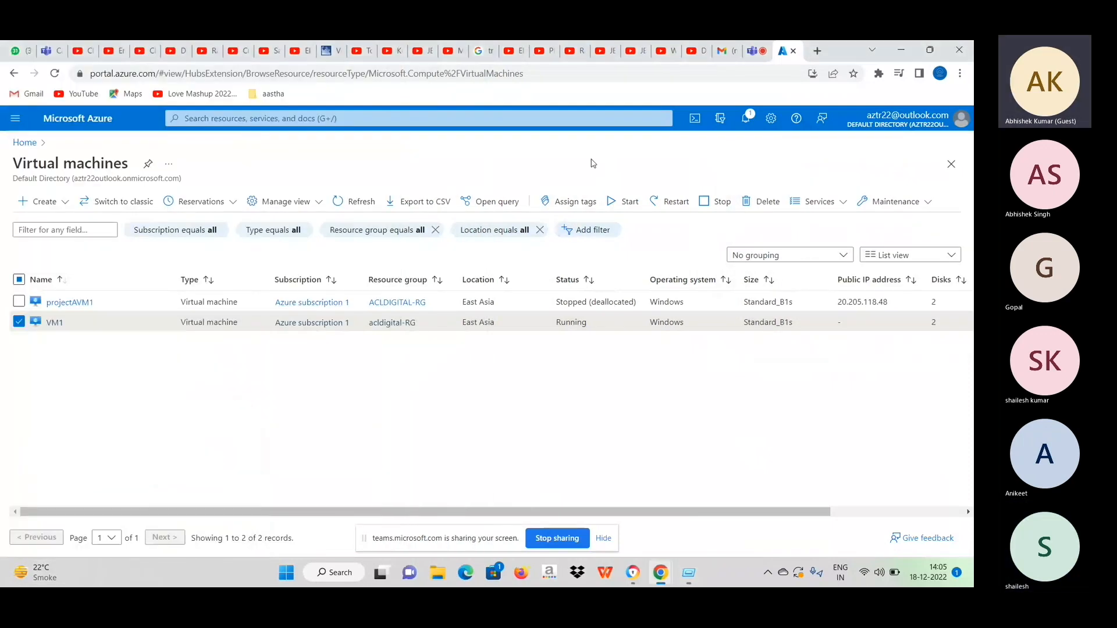
{"action": "key", "text": "super+r"}
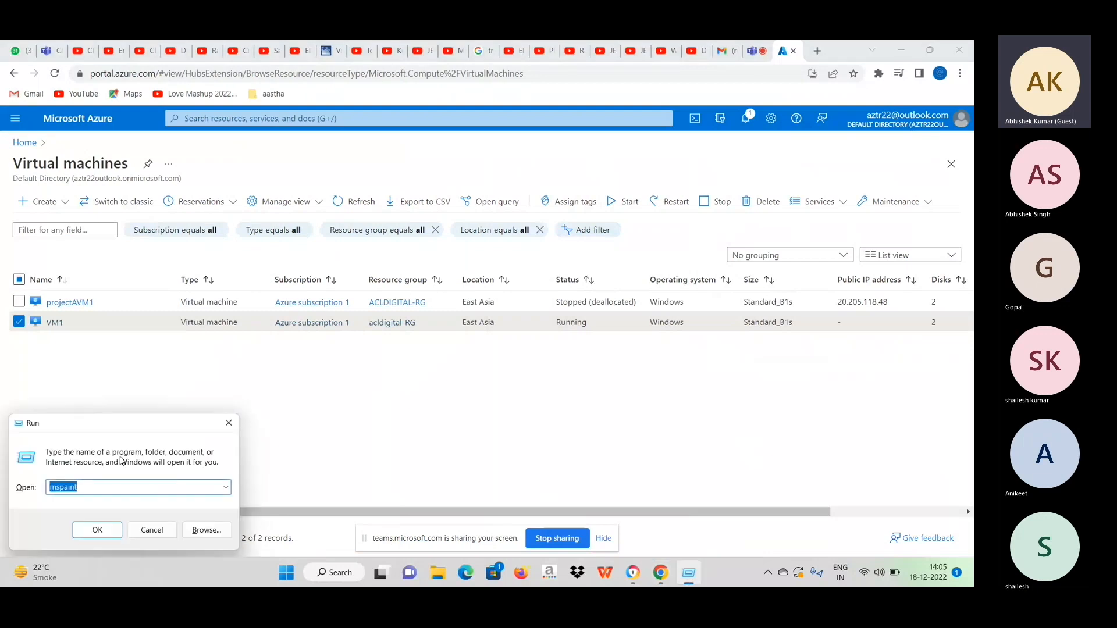
{"action": "left_click", "coordinate": [95, 530]}
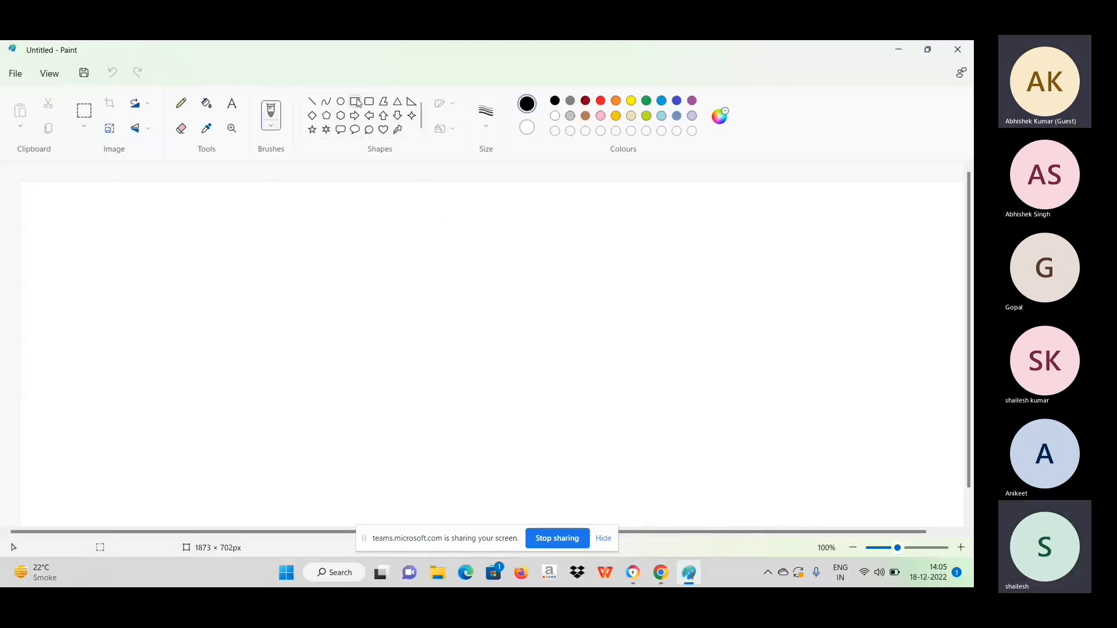
Draw a large black rectangle outline on the left half of the canvas.
{"action": "left_click", "coordinate": [356, 102]}
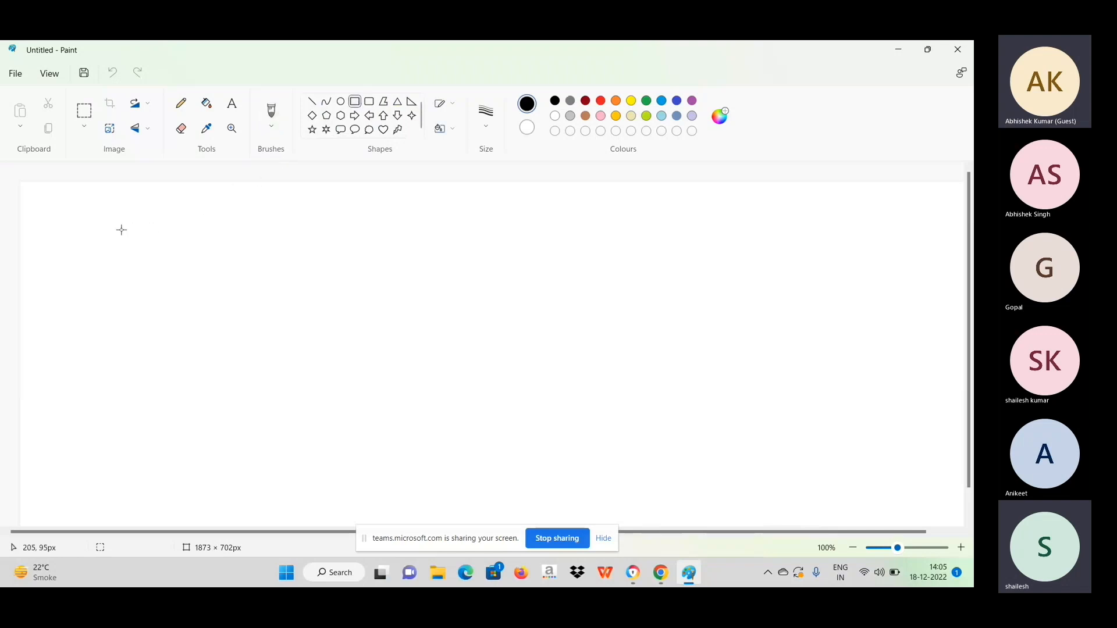
{"action": "mouse_move", "coordinate": [119, 230]}
{"action": "left_mouse_down"}
{"action": "mouse_move", "coordinate": [342, 269]}
{"action": "mouse_move", "coordinate": [466, 462]}
{"action": "left_mouse_up"}
{"action": "left_click", "coordinate": [599, 408]}
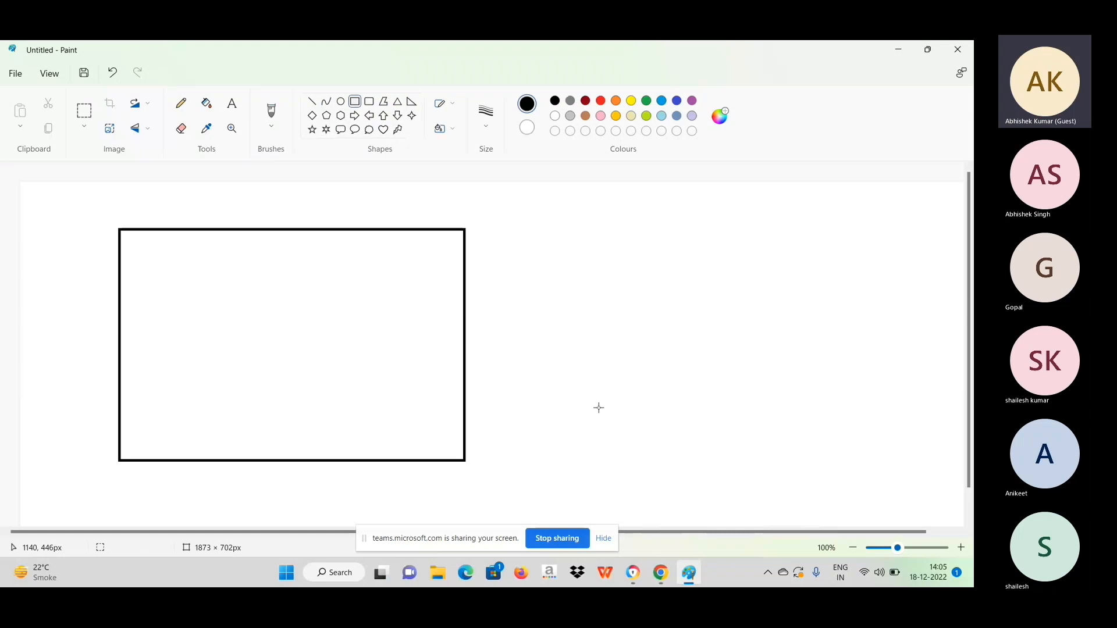
Add the labels CPU and RAM on two lines inside the rectangle's upper left area.
{"action": "left_click", "coordinate": [230, 109]}
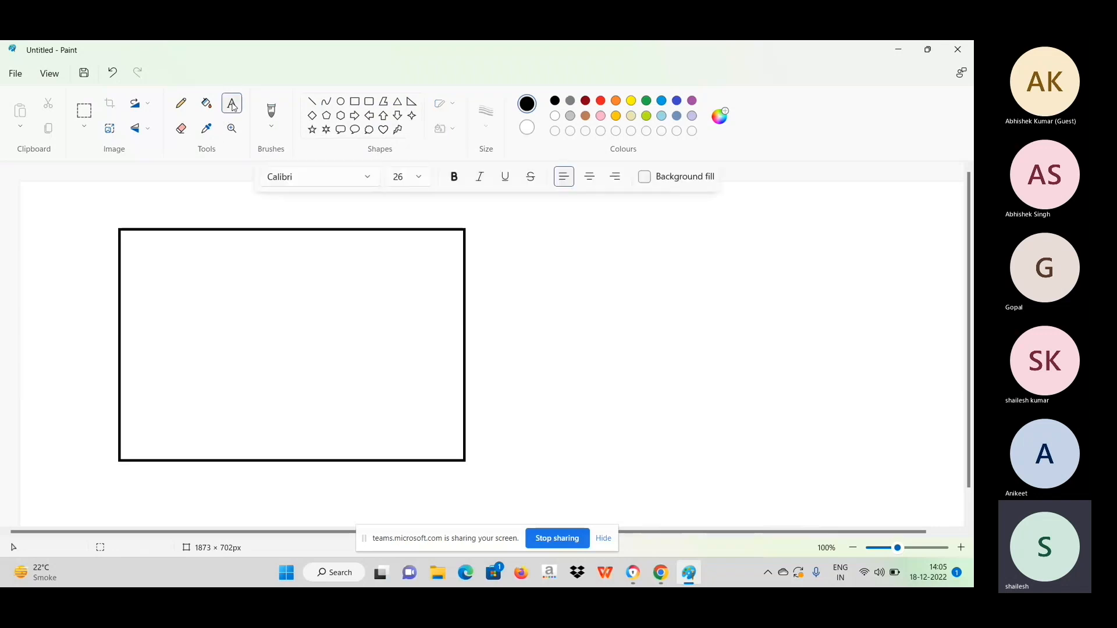
{"action": "left_click", "coordinate": [156, 264]}
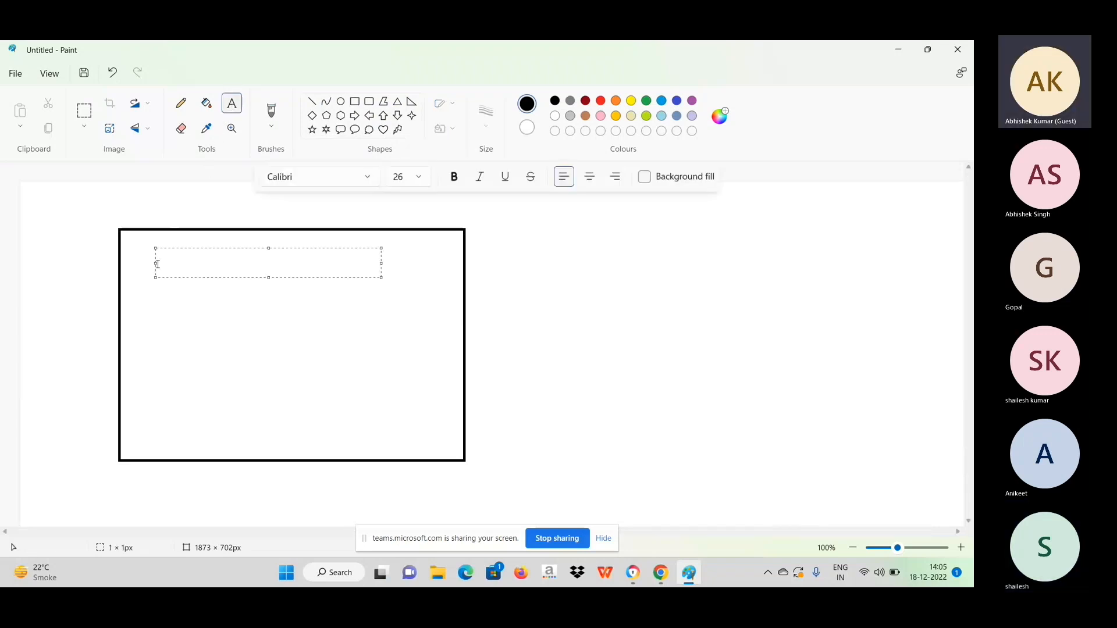
{"action": "type", "text": "CPU"}
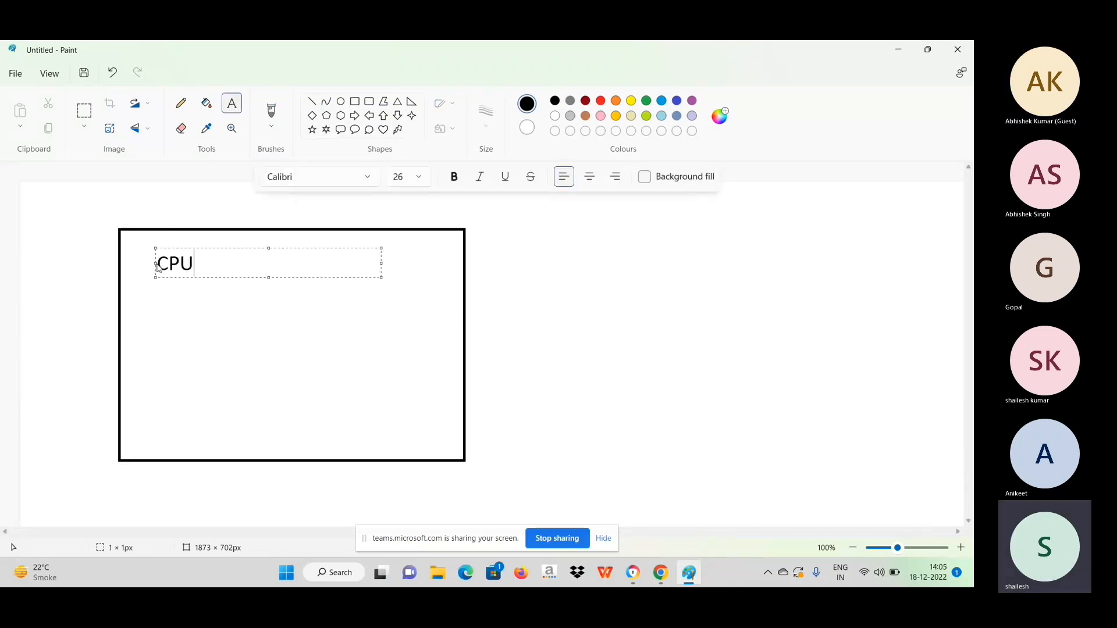
{"action": "key", "text": "Return"}
{"action": "type", "text": "RAM"}
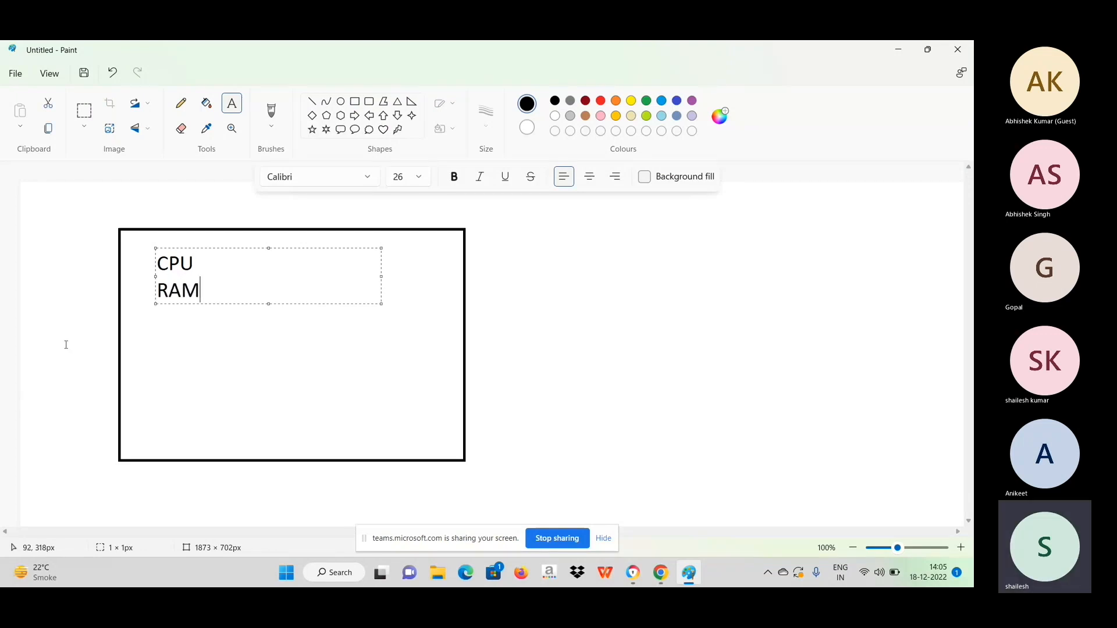
Add the label DISK below RAM and the label NIC in the rectangle's upper right corner.
{"action": "left_click", "coordinate": [142, 358]}
{"action": "left_click", "coordinate": [149, 354]}
{"action": "type", "text": "DISK"}
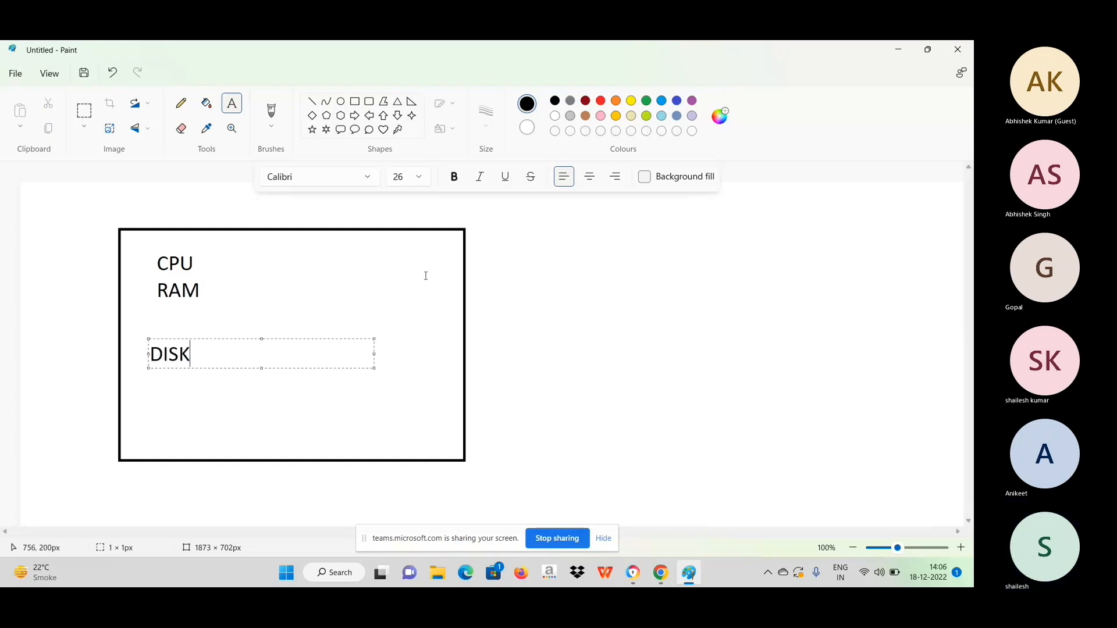
{"action": "left_click", "coordinate": [404, 270]}
{"action": "type", "text": "NIC"}
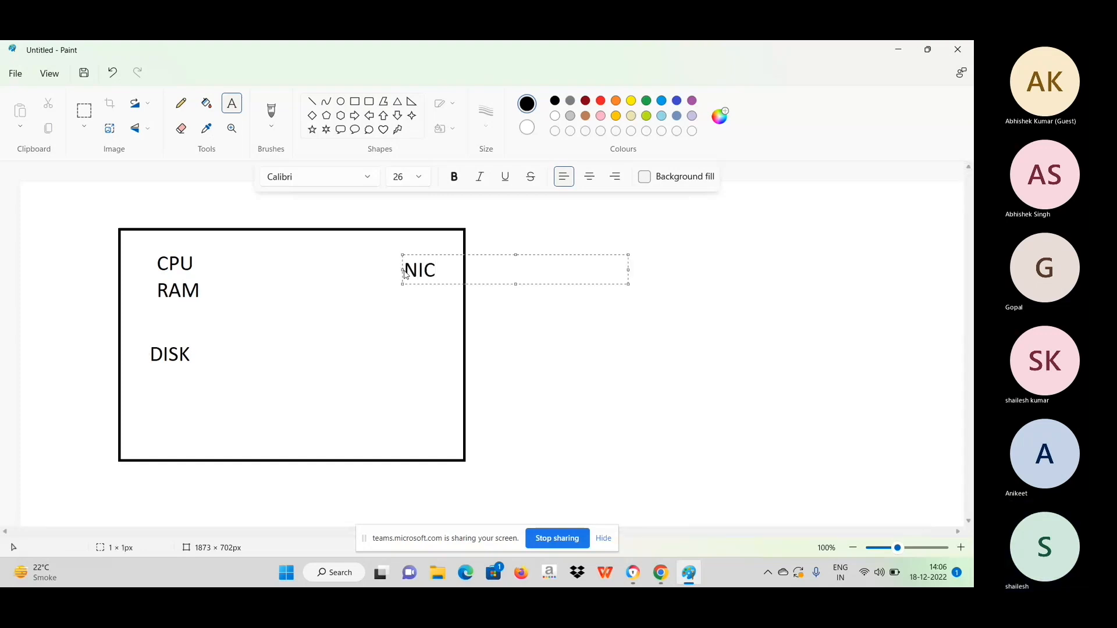
{"action": "left_click", "coordinate": [623, 321]}
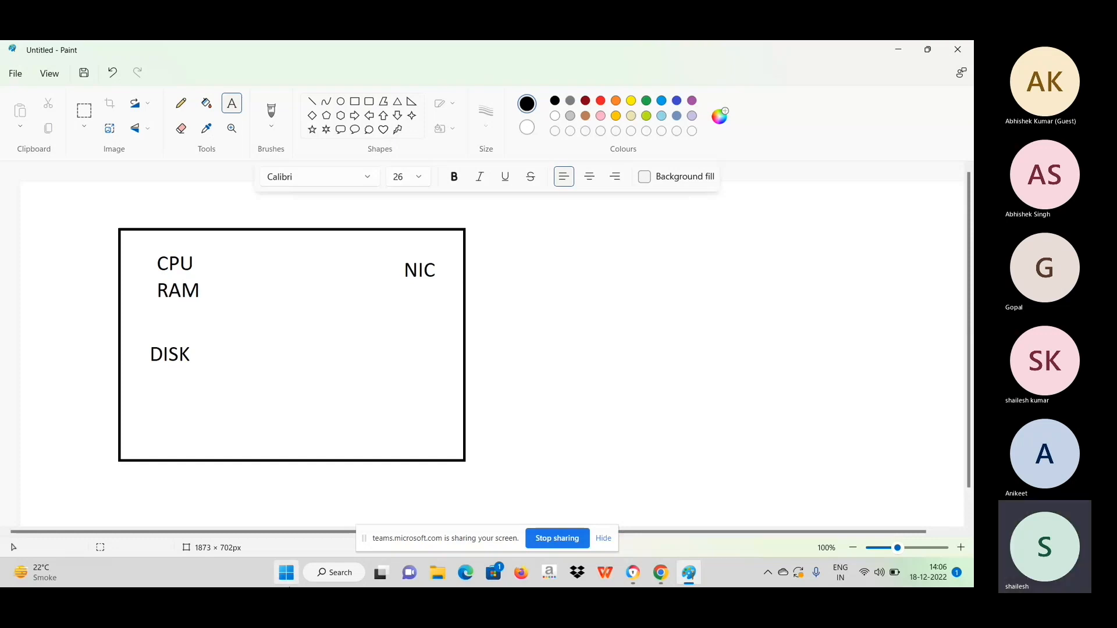
Switch back to the Azure portal and force-delete both projectAVM1 and VM1, confirming with yes.
{"action": "key", "text": "alt+Tab"}
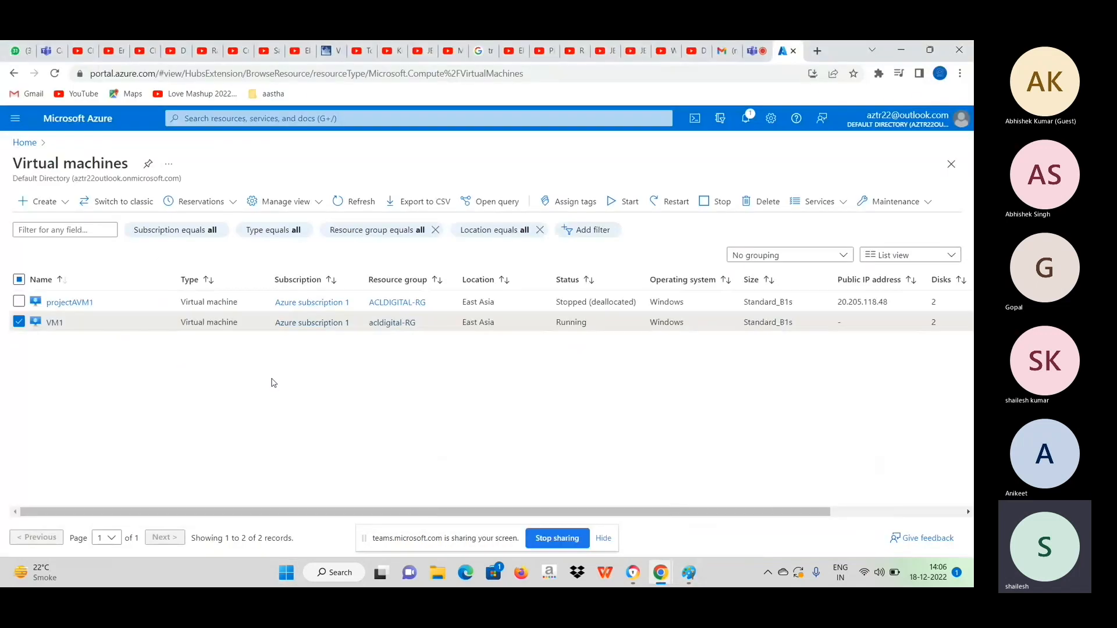
{"action": "left_click", "coordinate": [20, 302]}
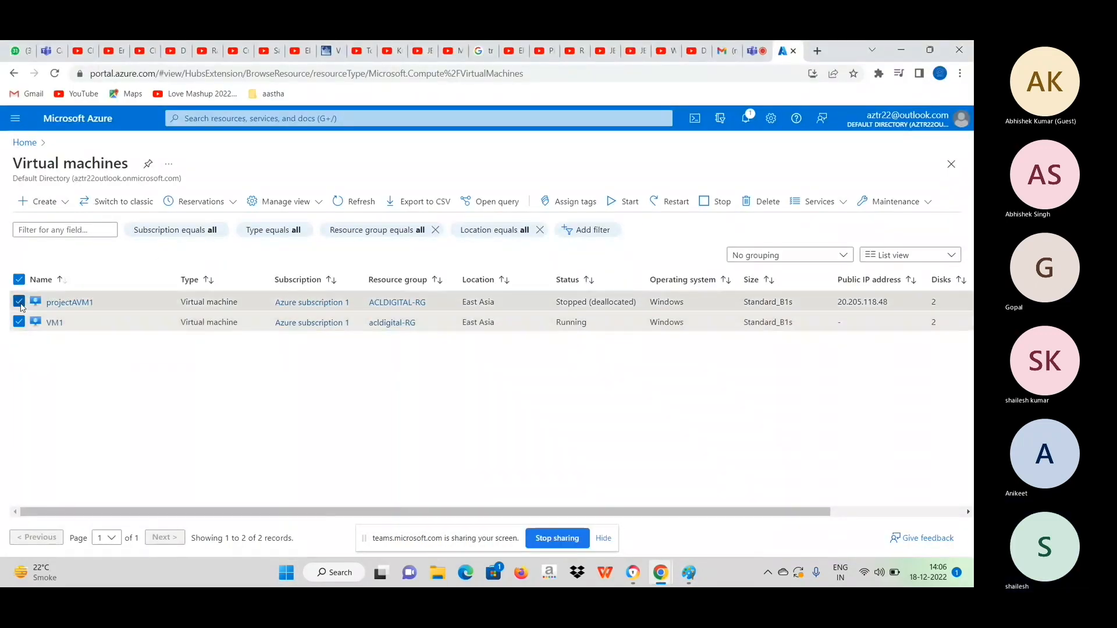
{"action": "left_click", "coordinate": [757, 205]}
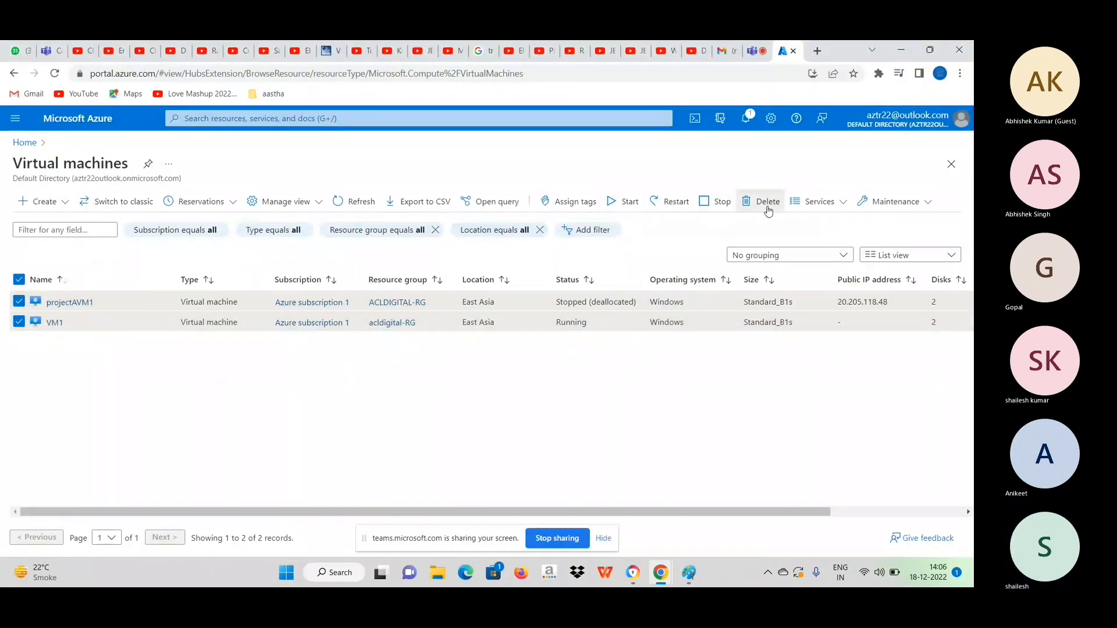
{"action": "left_click", "coordinate": [719, 309]}
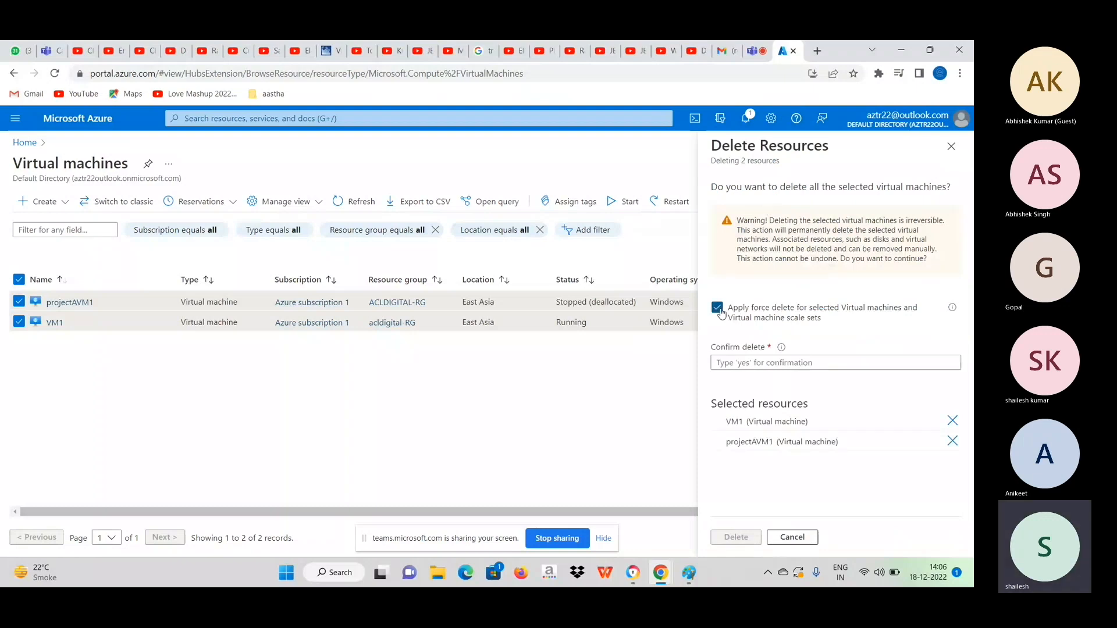
{"action": "left_click", "coordinate": [745, 365]}
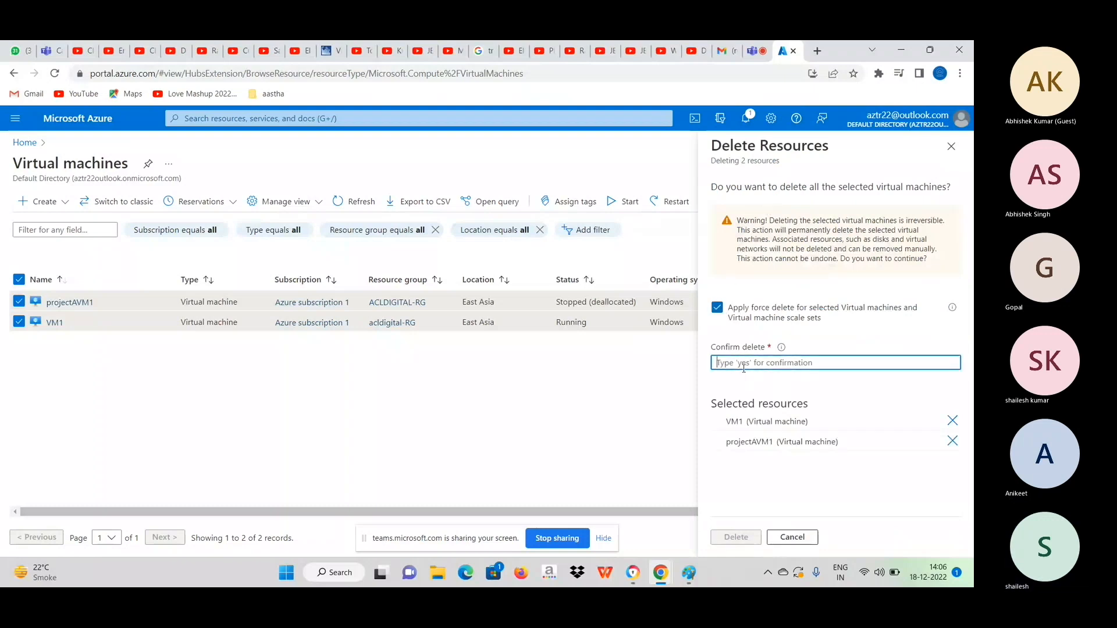
{"action": "type", "text": "yes"}
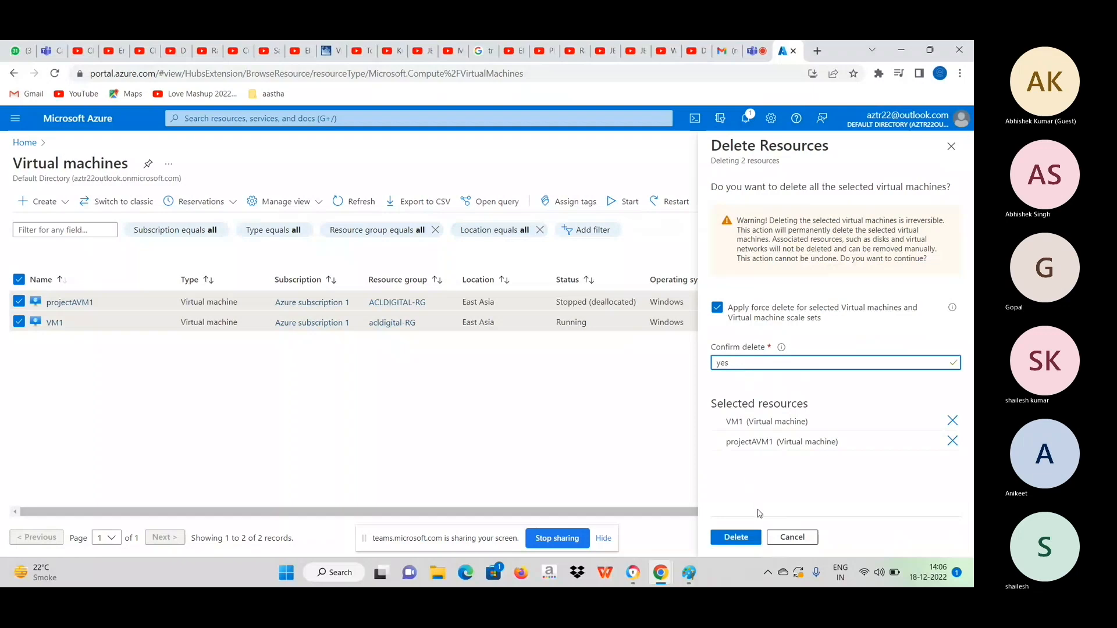
{"action": "left_click", "coordinate": [742, 538]}
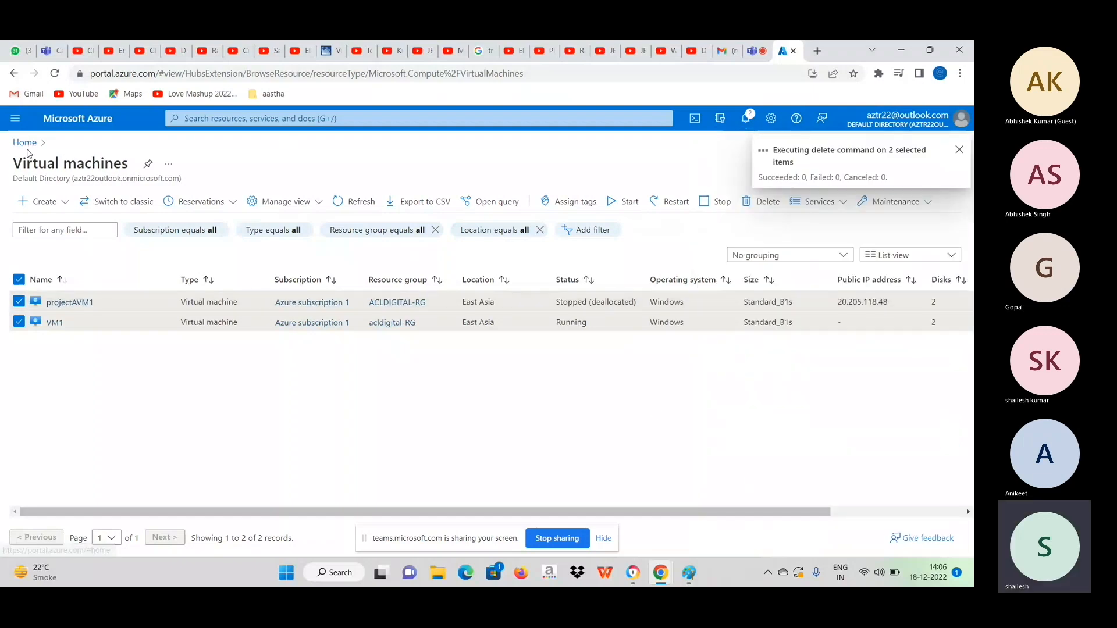
Open the creation form for a new Azure virtual machine and view its available subscriptions.
{"action": "left_click", "coordinate": [33, 204]}
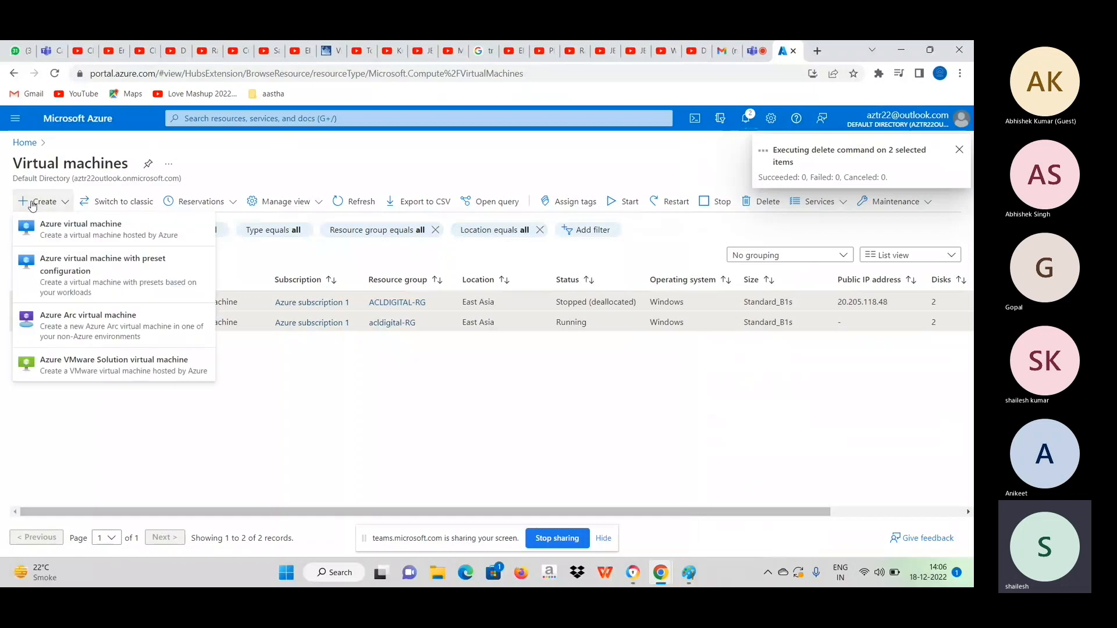
{"action": "left_click", "coordinate": [70, 235]}
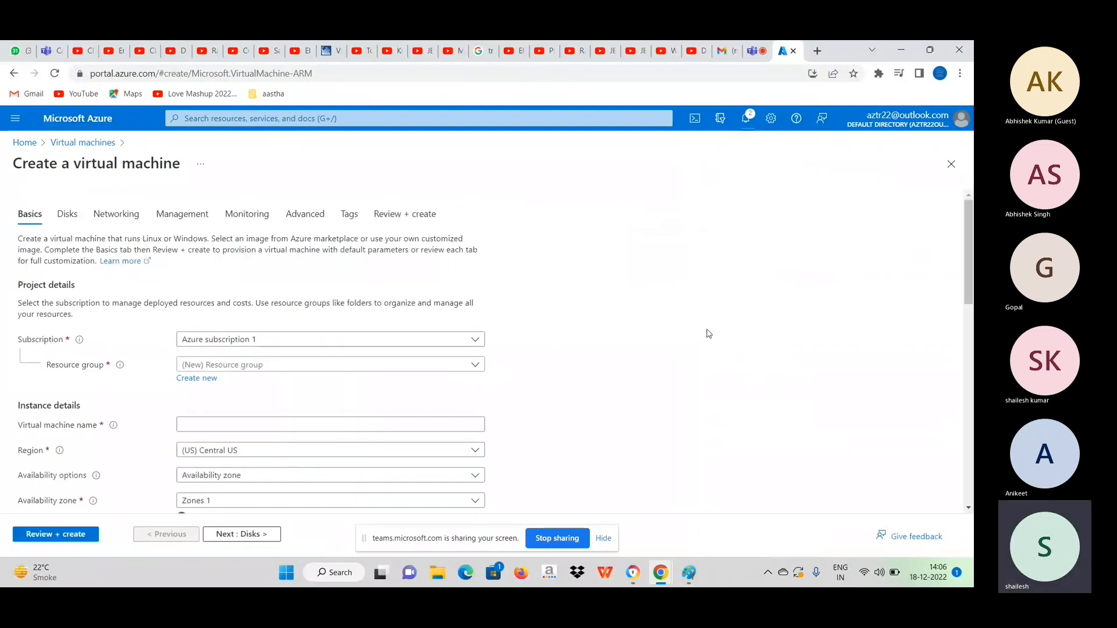
{"action": "left_click", "coordinate": [247, 341]}
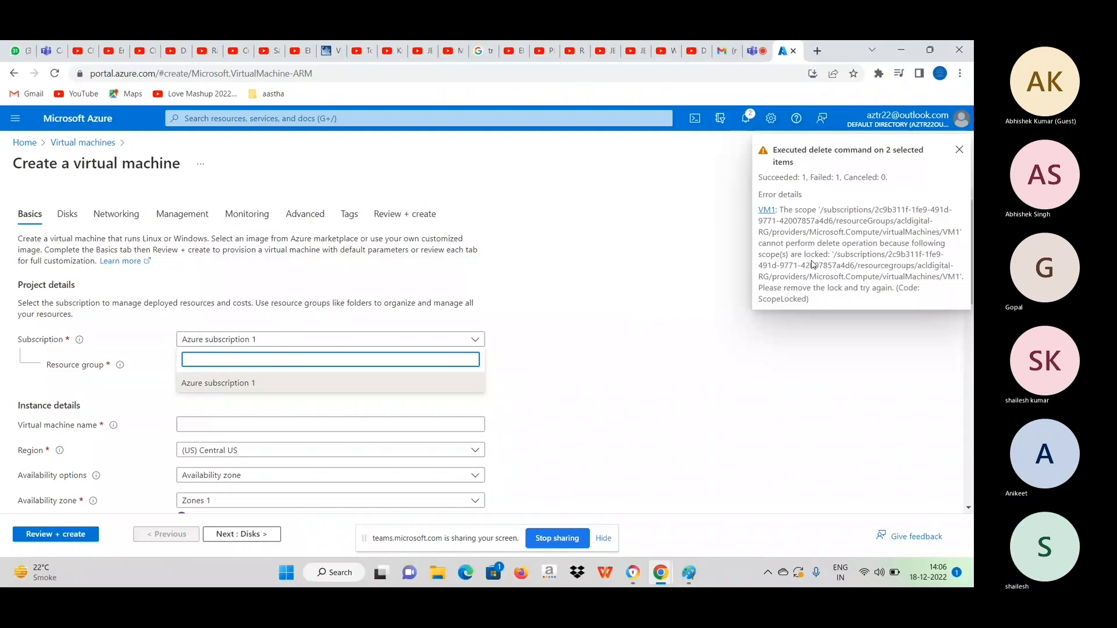
Open VM1 from the failed deletion's error details and delete its readonly lock.
{"action": "left_click", "coordinate": [765, 213]}
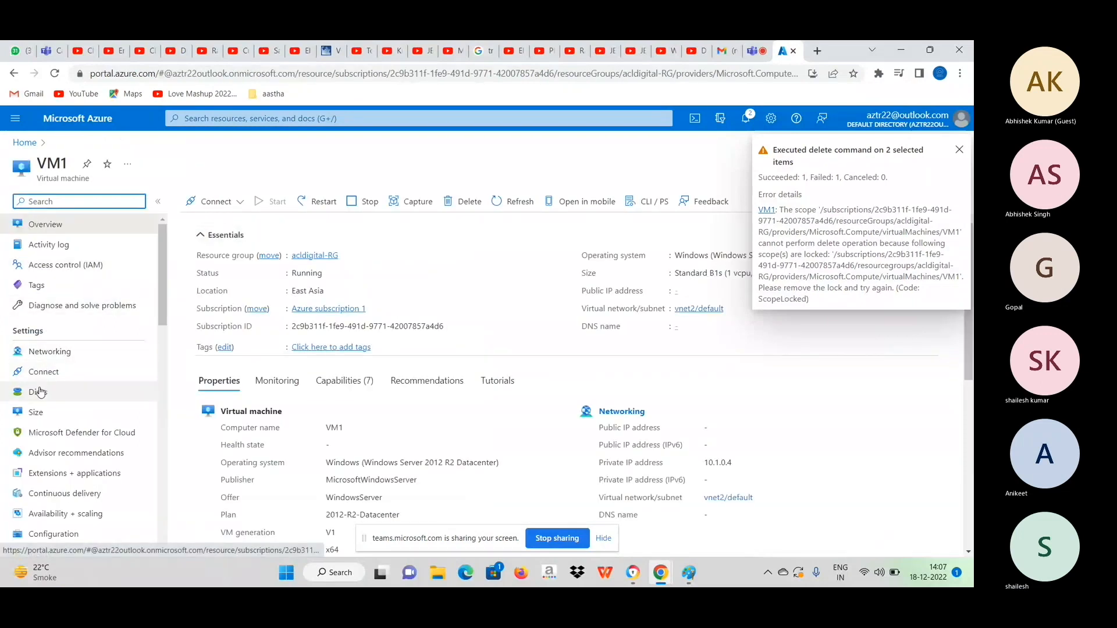
{"action": "scroll", "coordinate": [39, 392], "scroll_direction": "down", "scroll_amount": 5}
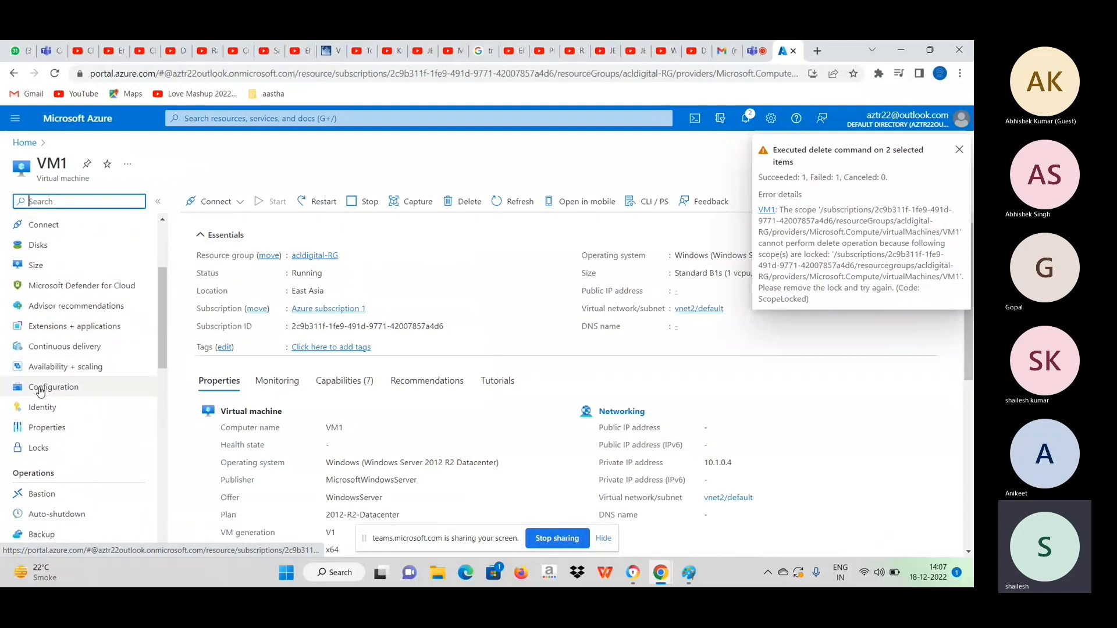
{"action": "left_click", "coordinate": [39, 449]}
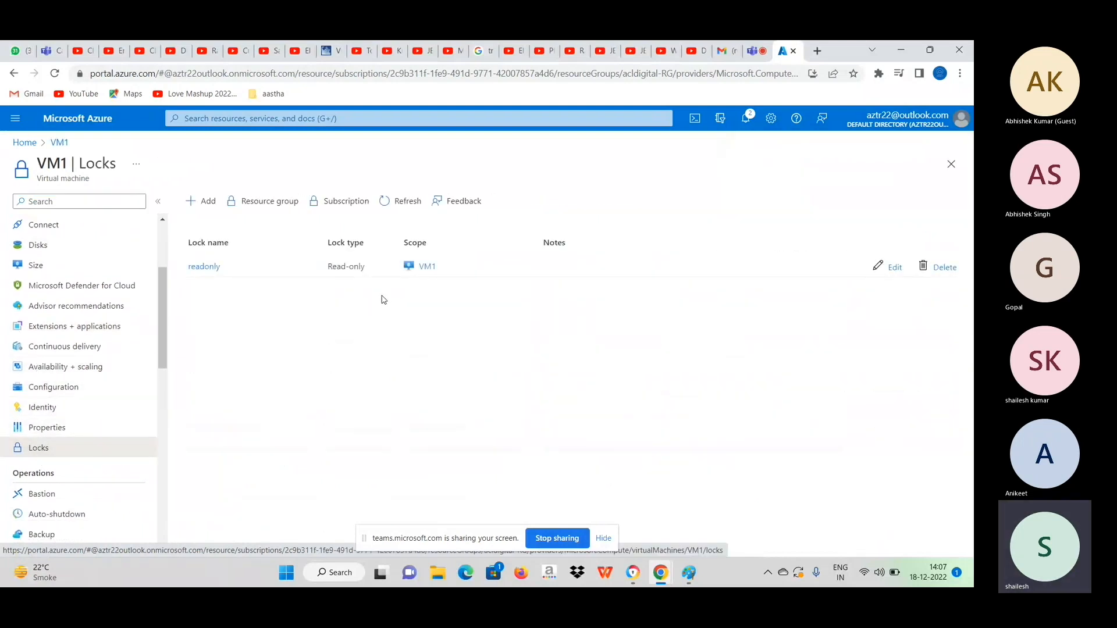
{"action": "left_click", "coordinate": [945, 271]}
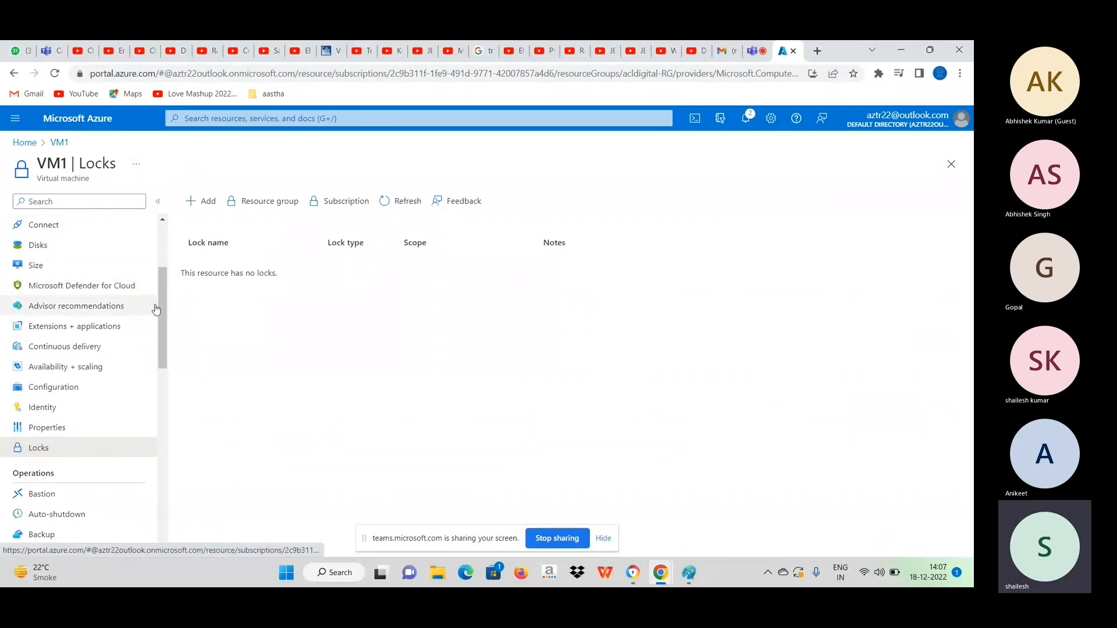
Force-delete VM1 from its overview together with its OS disk, data disks and network interfaces, acknowledging the deletion.
{"action": "left_click_drag", "start_coordinate": [162, 310], "coordinate": [168, 186]}
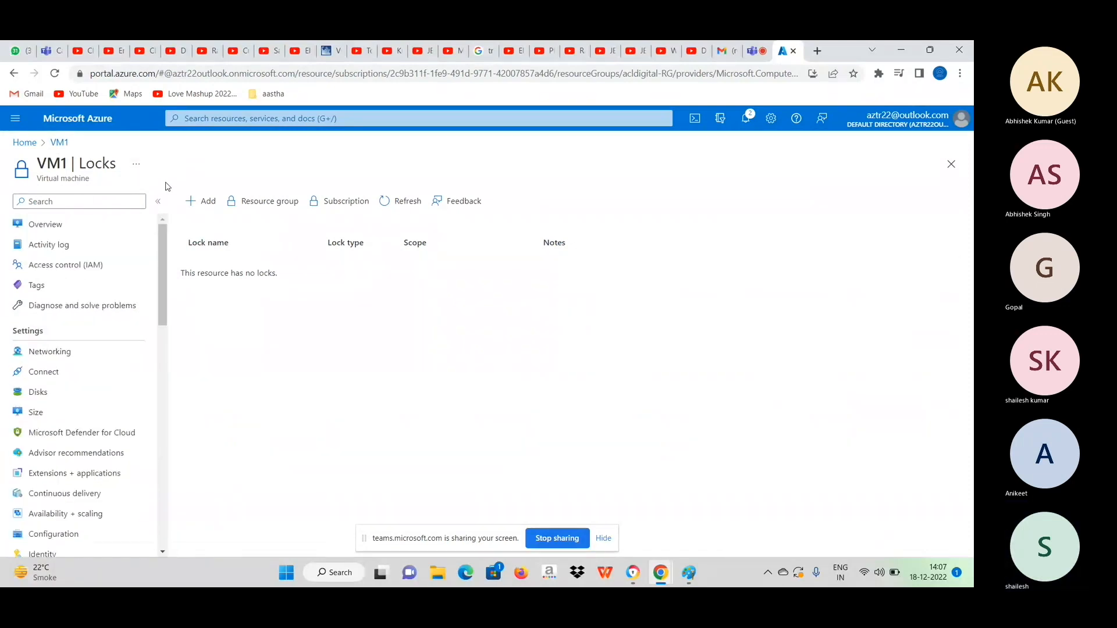
{"action": "left_click", "coordinate": [90, 224]}
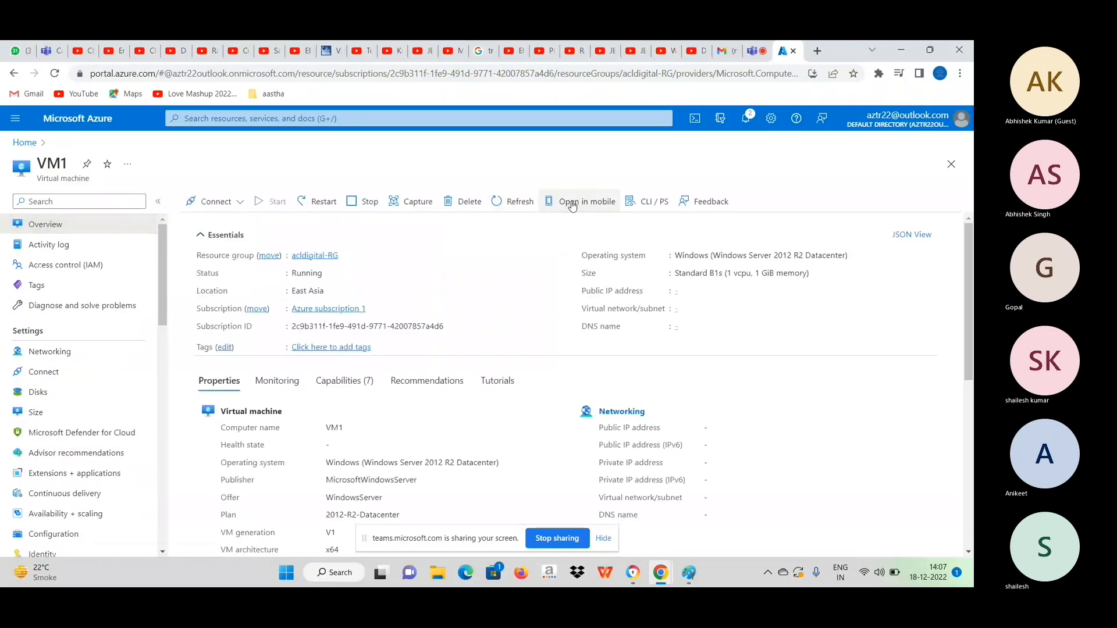
{"action": "left_click", "coordinate": [469, 202]}
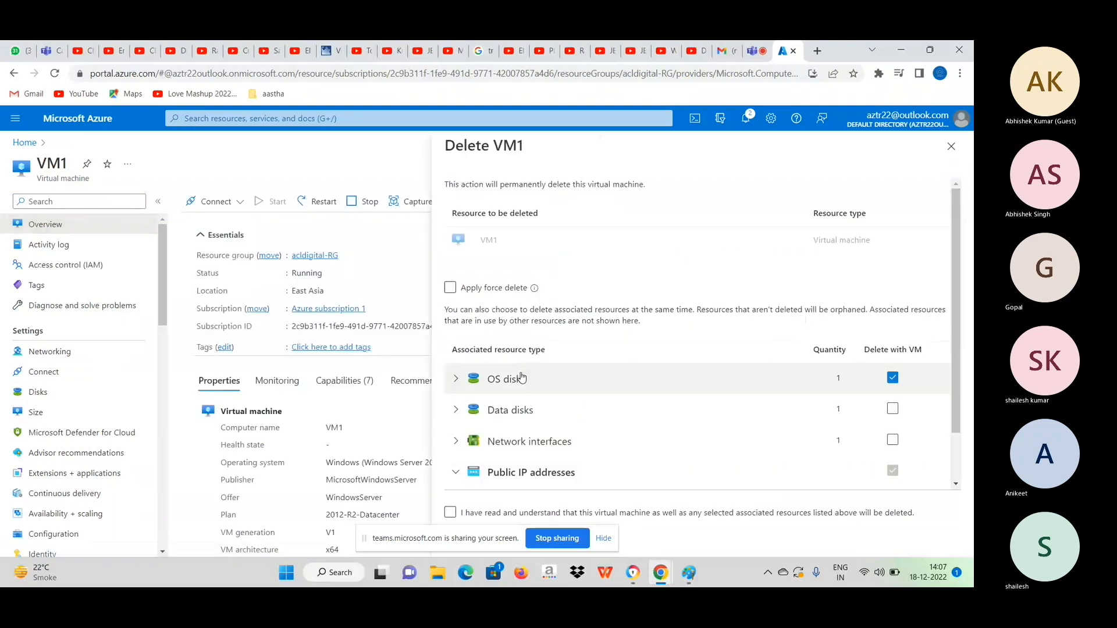
{"action": "left_click", "coordinate": [464, 290]}
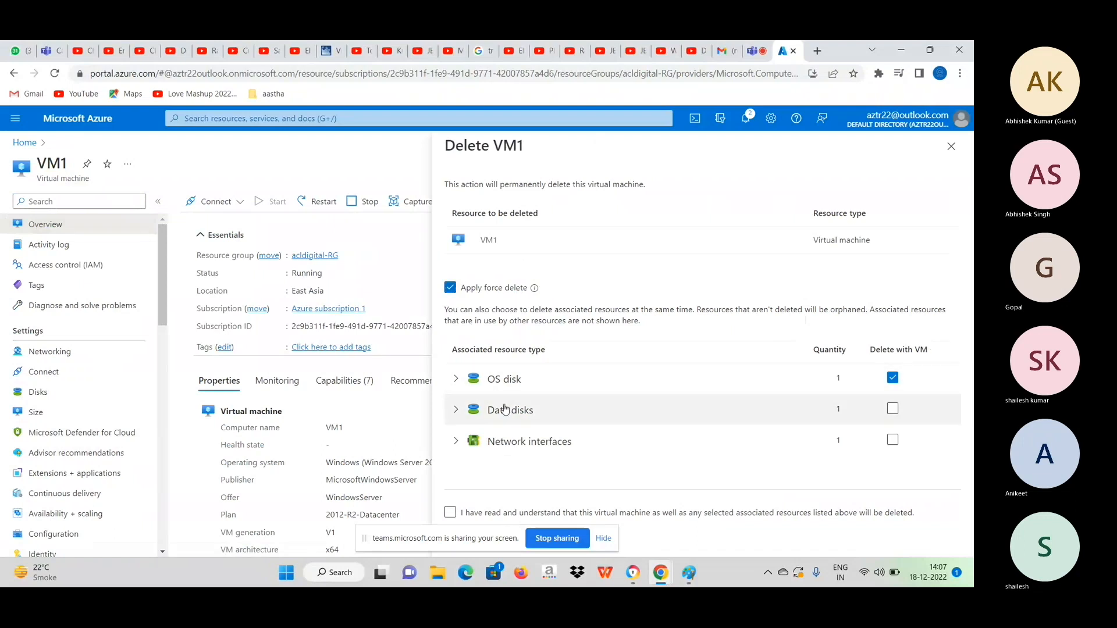
{"action": "left_click", "coordinate": [896, 411]}
{"action": "left_click", "coordinate": [896, 440]}
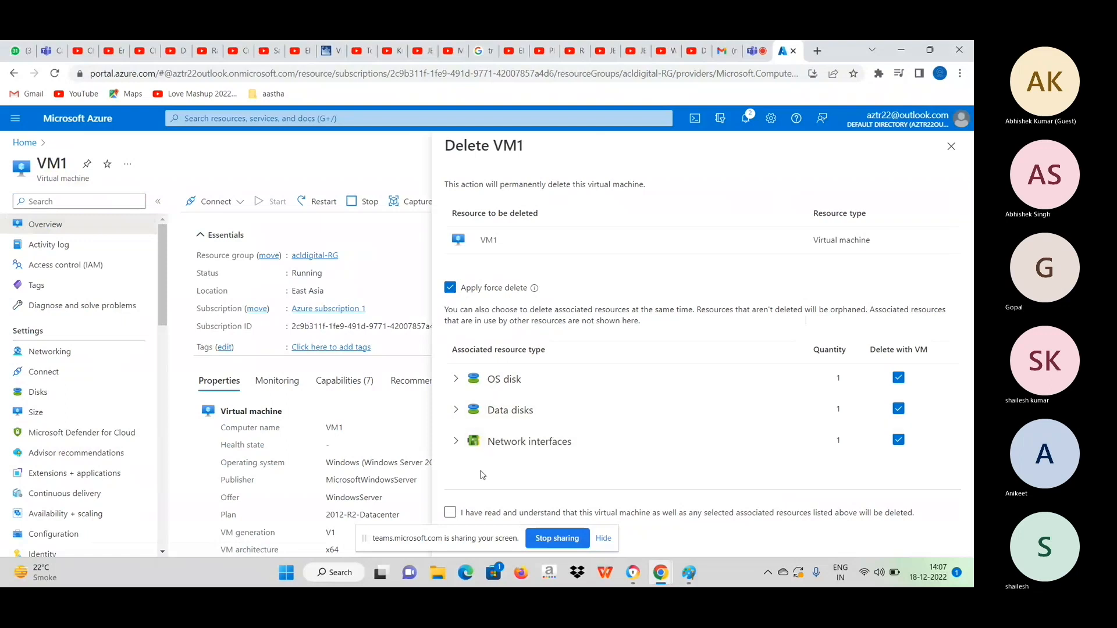
{"action": "left_click", "coordinate": [450, 514]}
{"action": "left_click", "coordinate": [605, 540]}
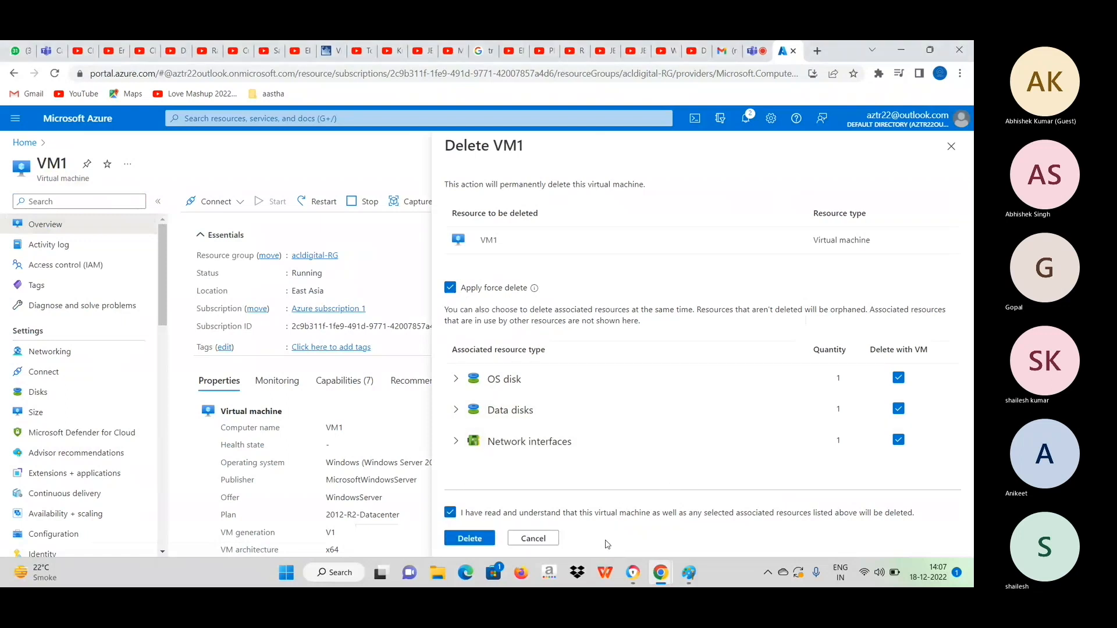
{"action": "left_click", "coordinate": [491, 538]}
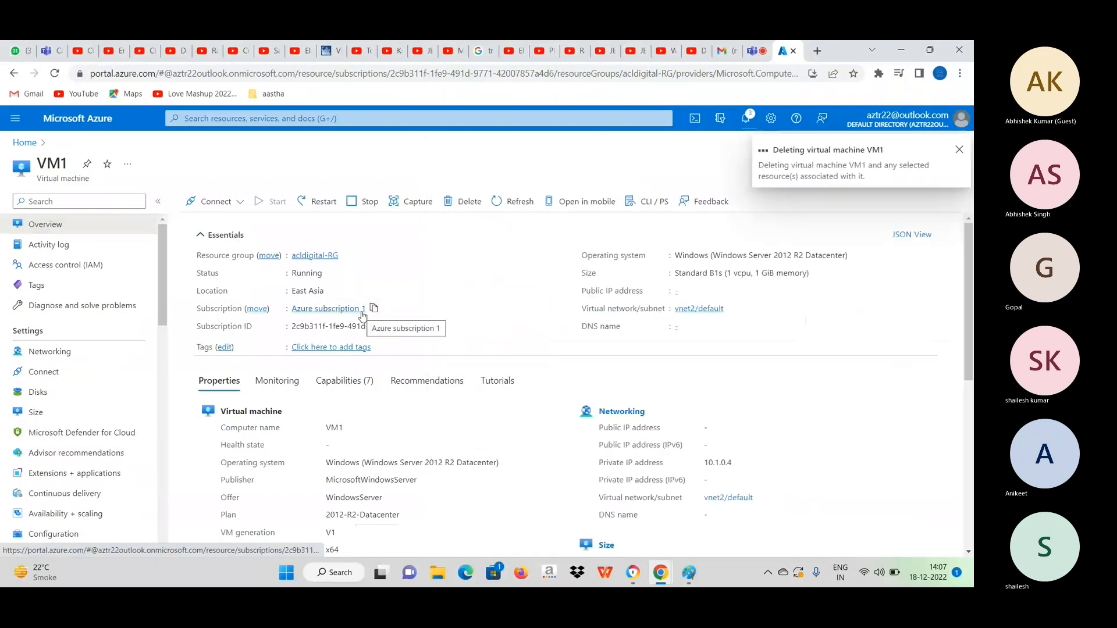
Return to the virtual machines list from the portal home and open the creation form for a new Azure virtual machine.
{"action": "left_click", "coordinate": [25, 144]}
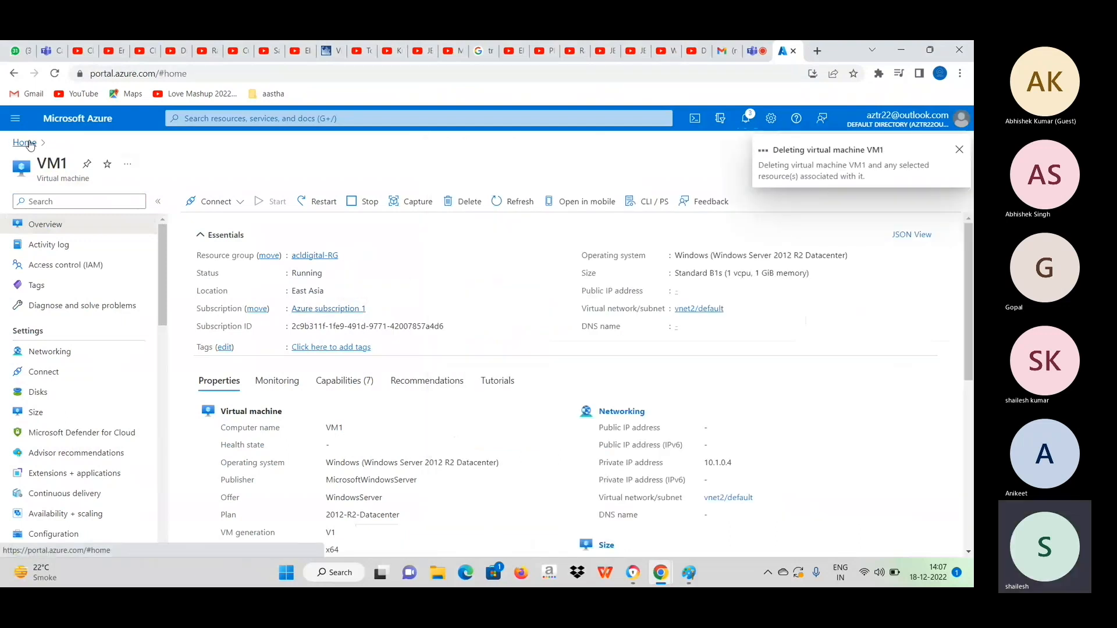
{"action": "left_click", "coordinate": [226, 204]}
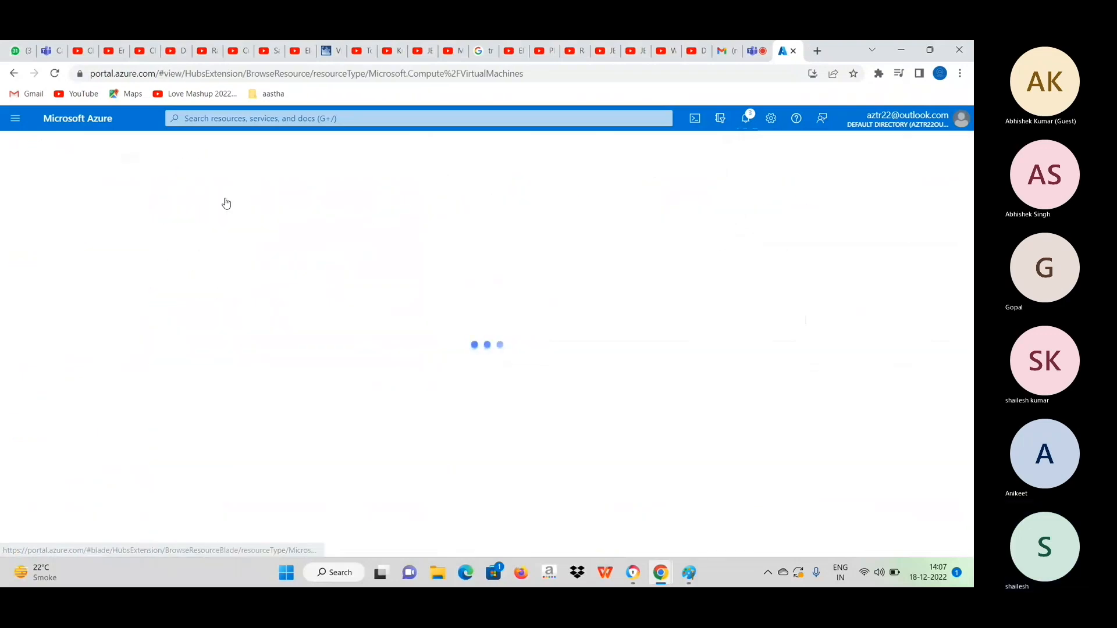
{"action": "left_click", "coordinate": [47, 202]}
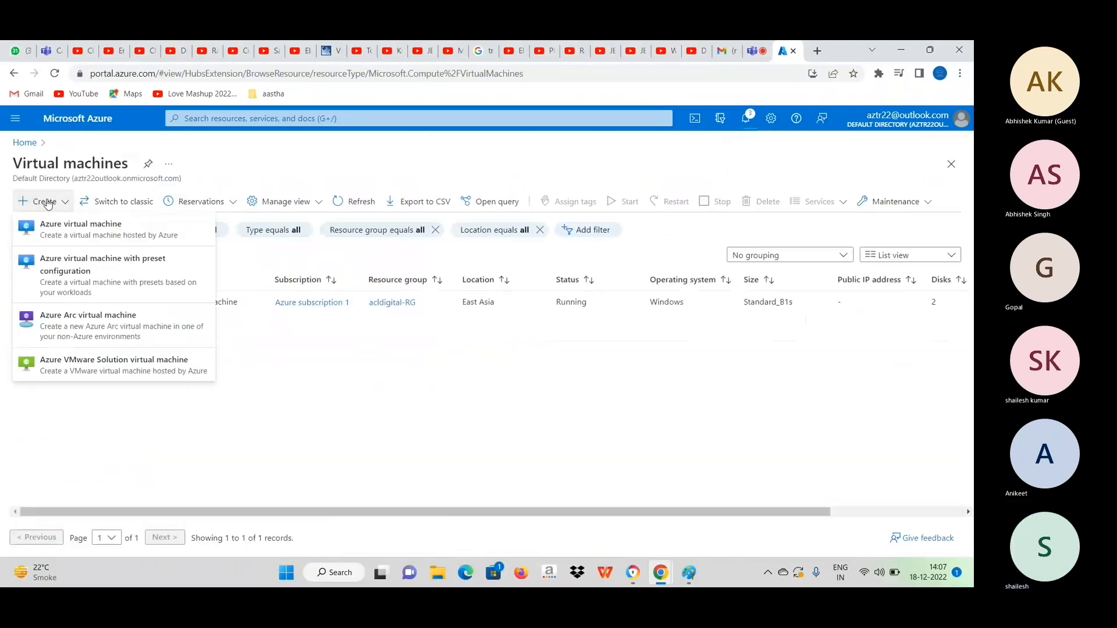
{"action": "left_click", "coordinate": [64, 228]}
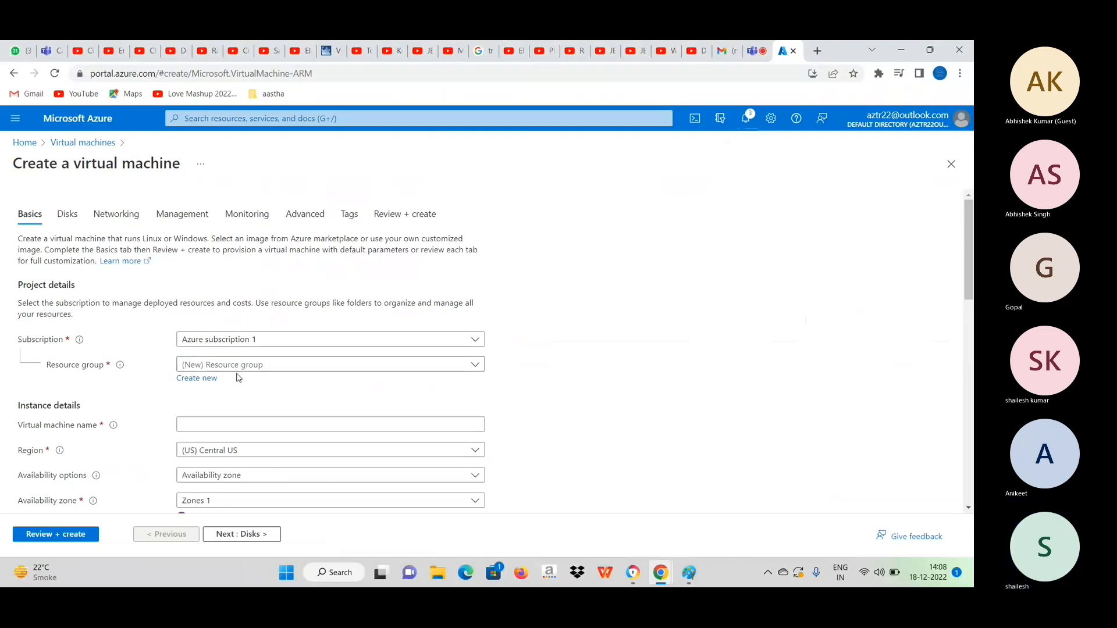
Create a new resource group named asap-rg for the virtual machine.
{"action": "left_click", "coordinate": [210, 380]}
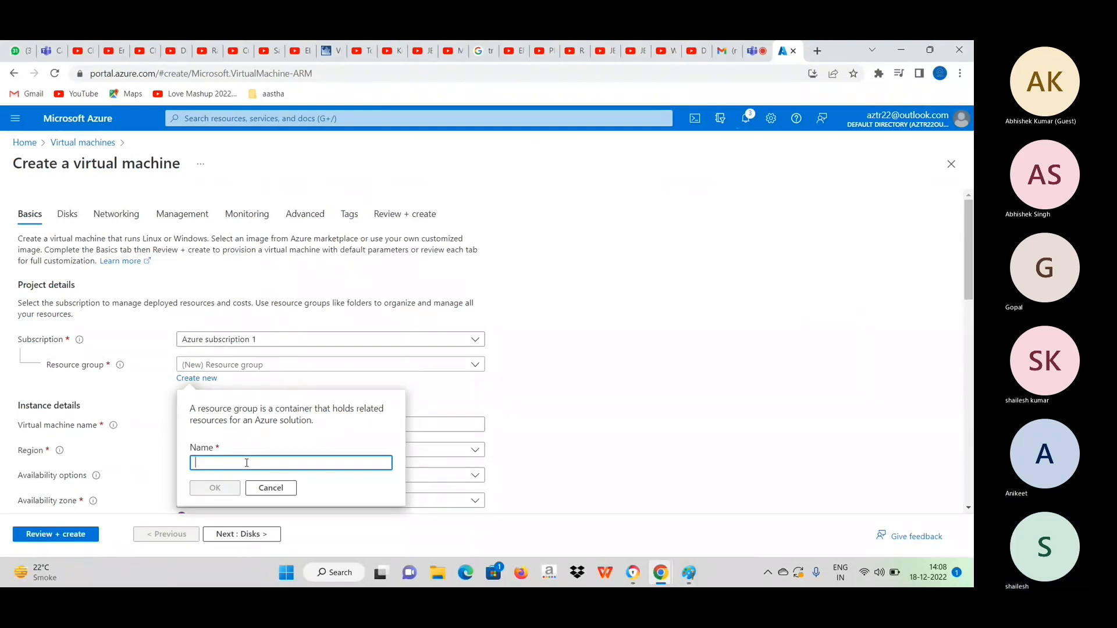
{"action": "type", "text": "asap-rg"}
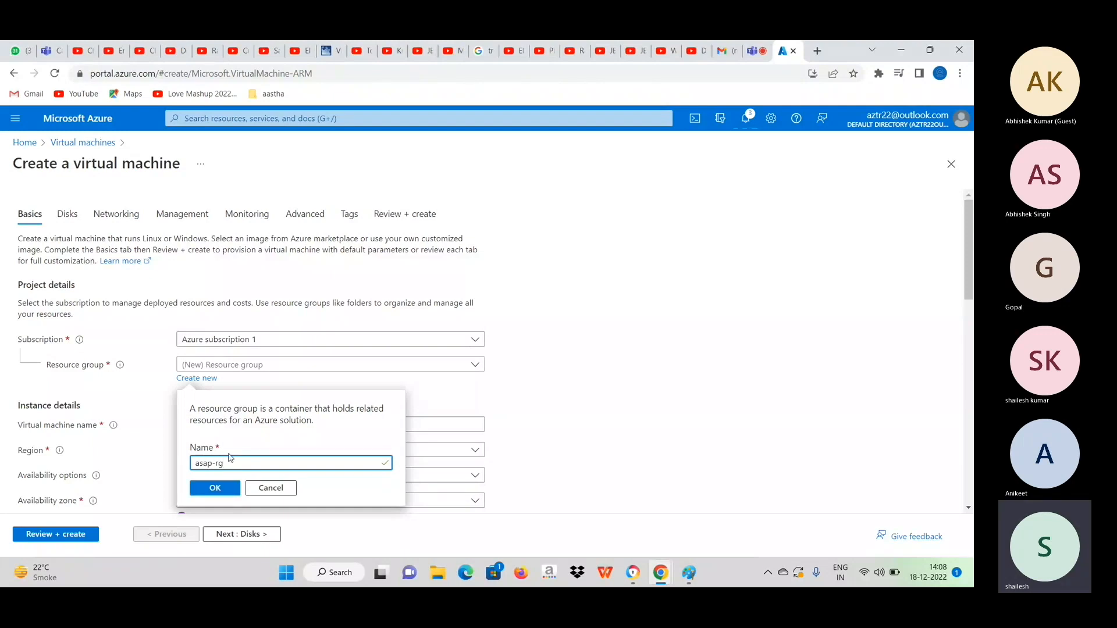
{"action": "left_click", "coordinate": [214, 488]}
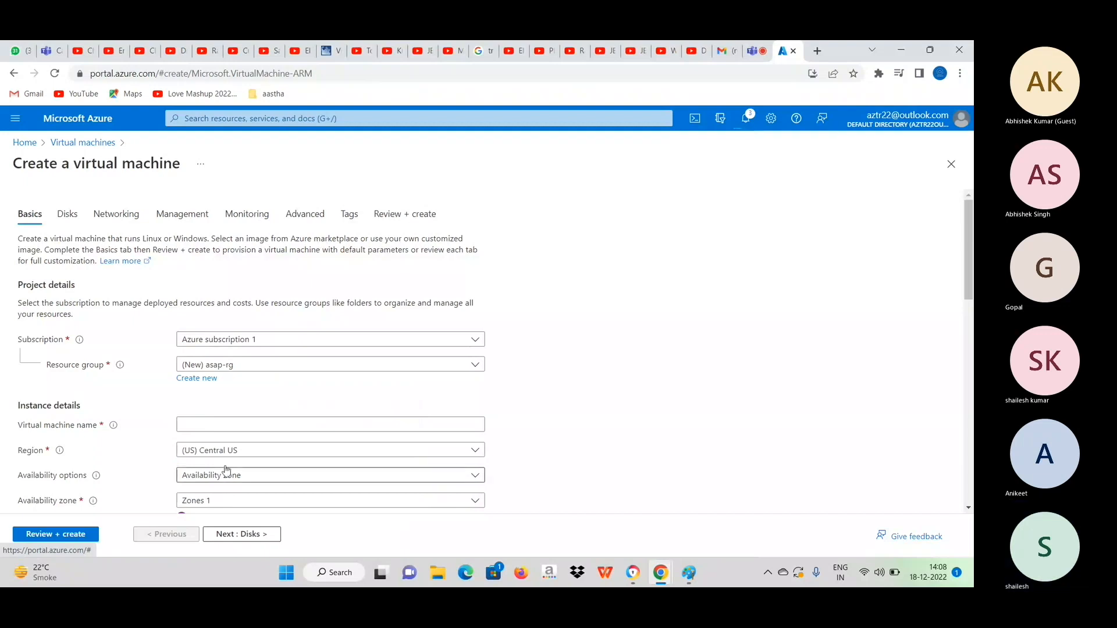
Name the new virtual machine DempVM1.
{"action": "left_click", "coordinate": [218, 426]}
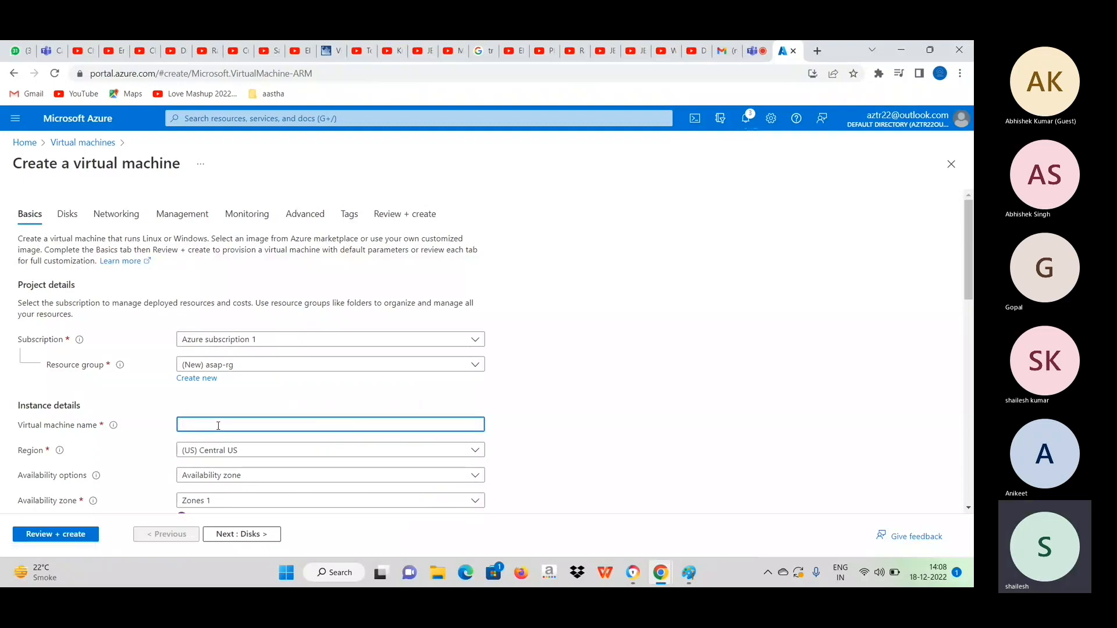
{"action": "type", "text": "Demp"}
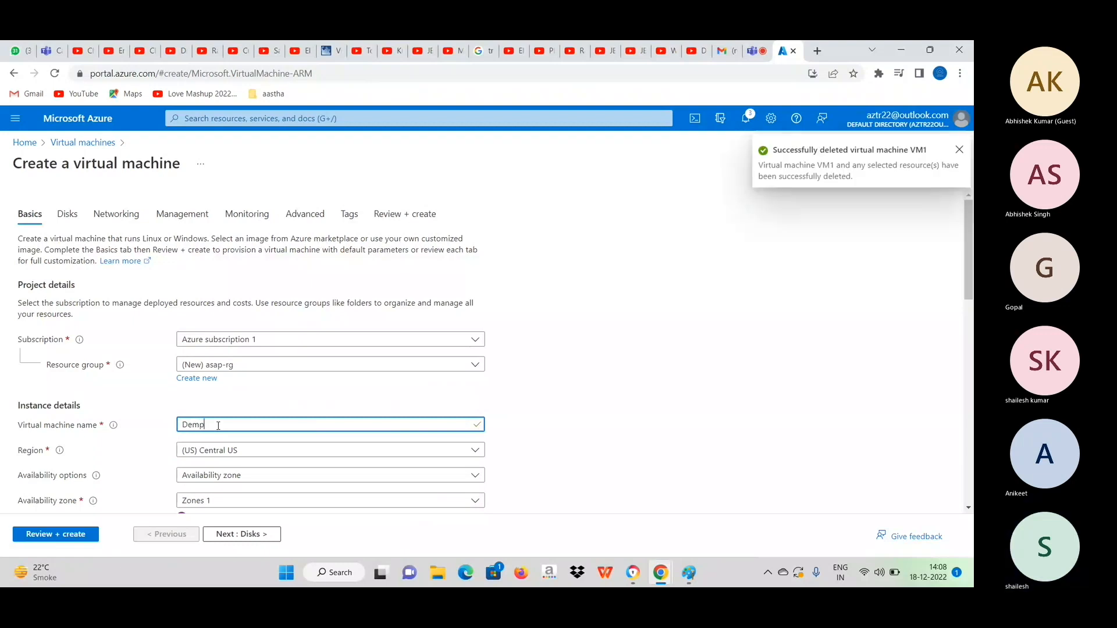
{"action": "type", "text": "VM1"}
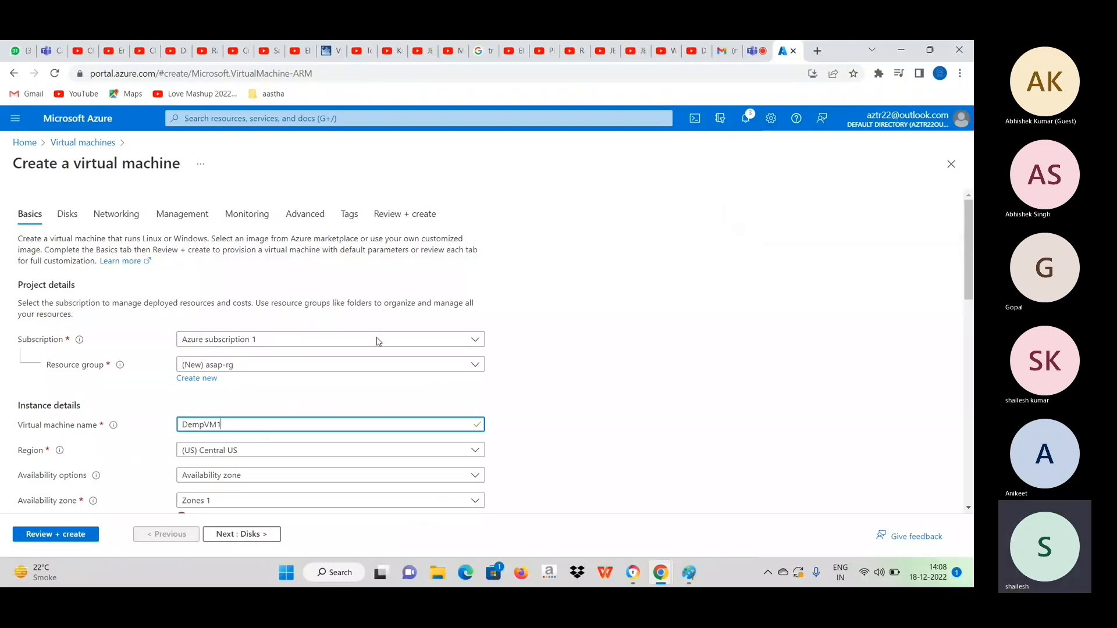
Look through the available regions and set the virtual machine's region to (Asia Pacific) East Asia.
{"action": "scroll", "coordinate": [280, 451], "scroll_direction": "down", "scroll_amount": 1}
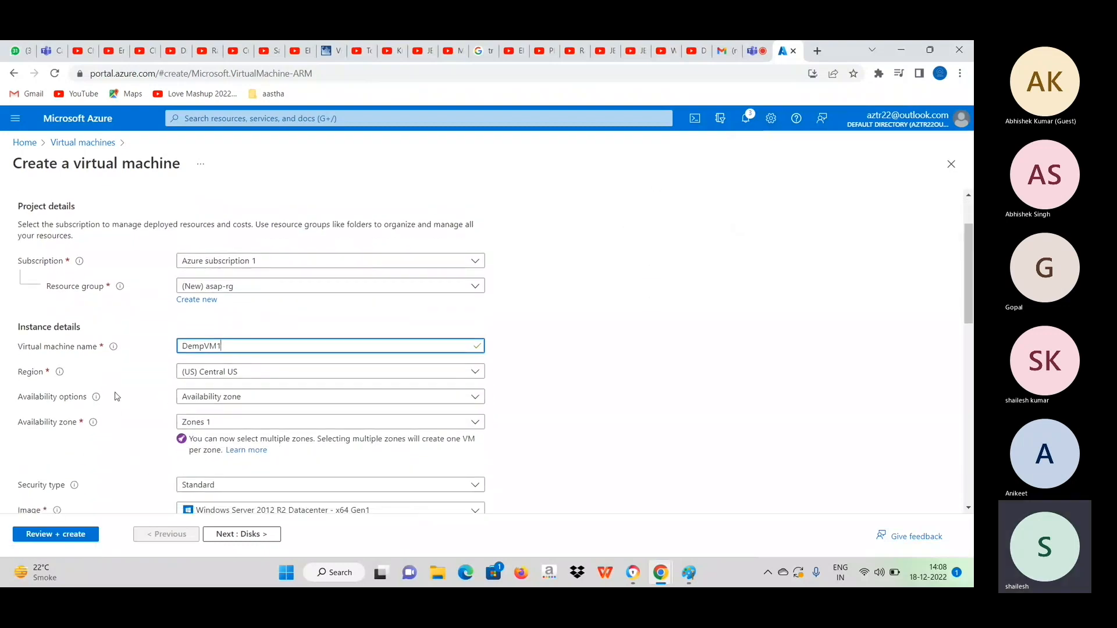
{"action": "left_click", "coordinate": [252, 374]}
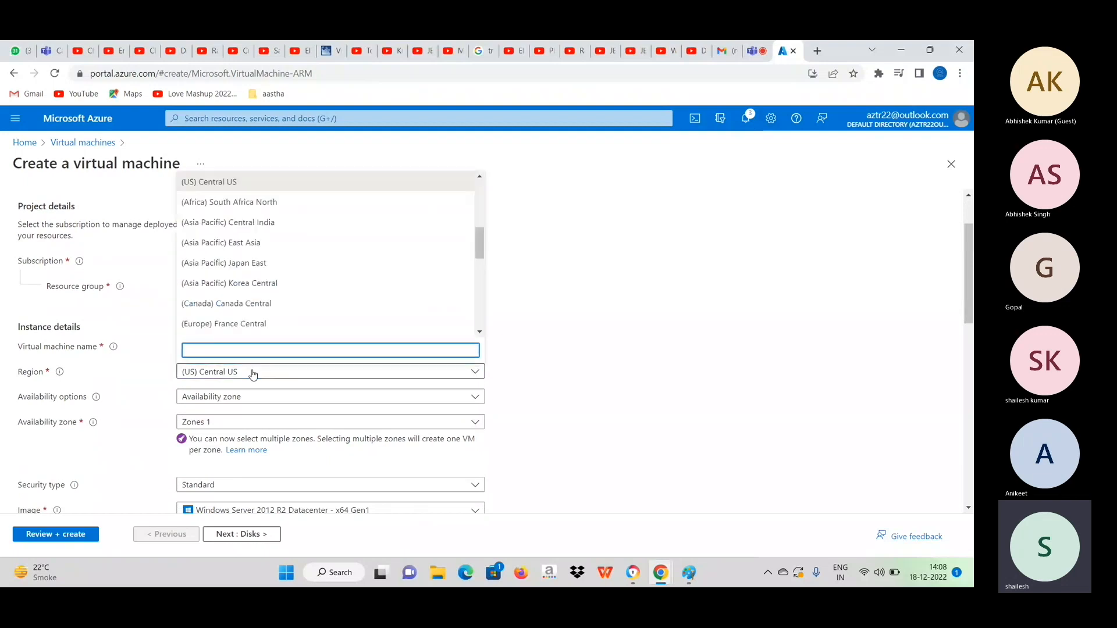
{"action": "scroll", "coordinate": [293, 234], "scroll_direction": "up", "scroll_amount": 2}
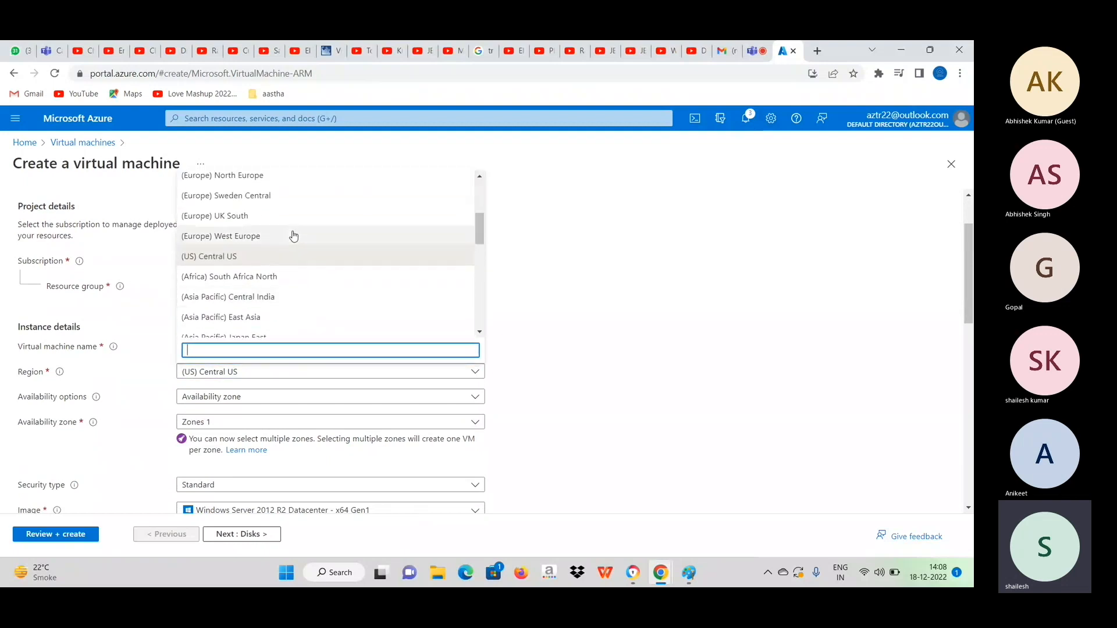
{"action": "scroll", "coordinate": [293, 235], "scroll_direction": "up", "scroll_amount": 1}
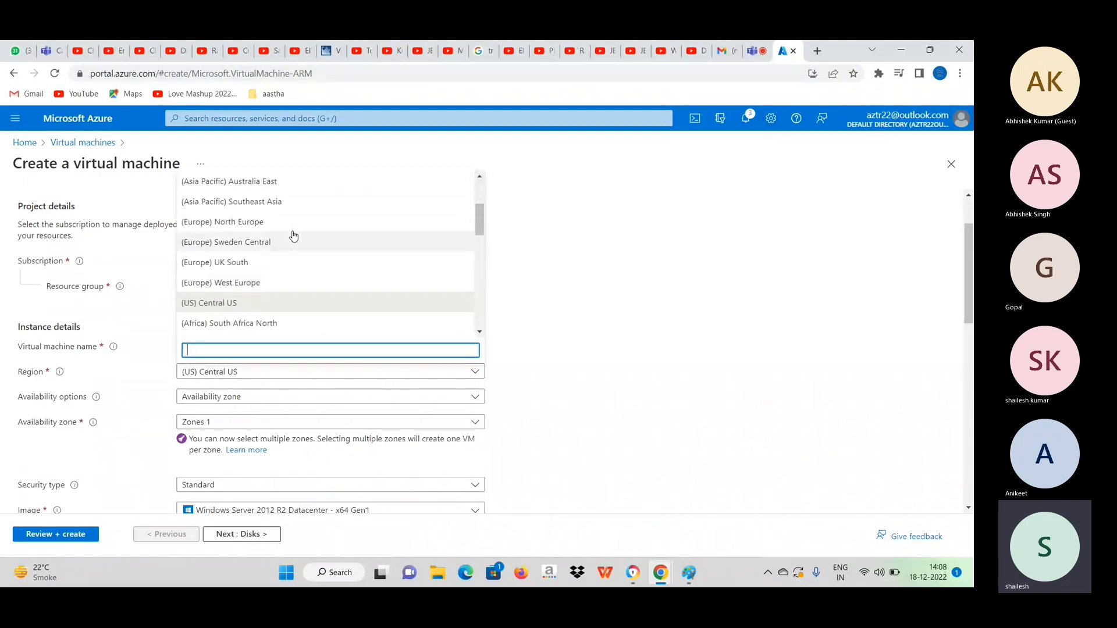
{"action": "scroll", "coordinate": [293, 236], "scroll_direction": "up", "scroll_amount": 2}
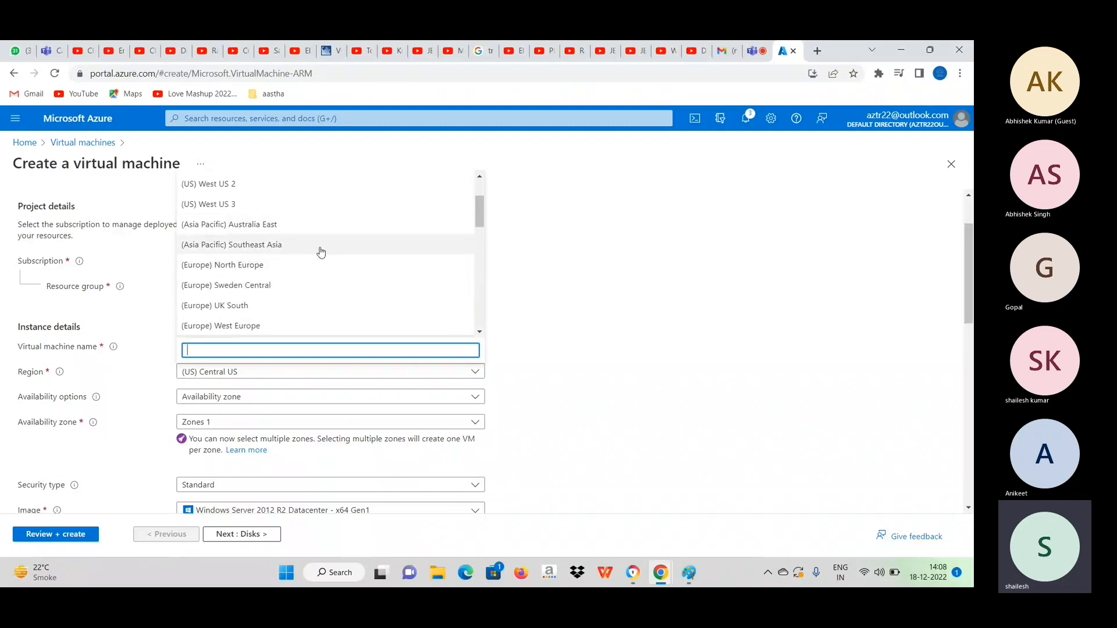
{"action": "scroll", "coordinate": [321, 252], "scroll_direction": "down", "scroll_amount": 3}
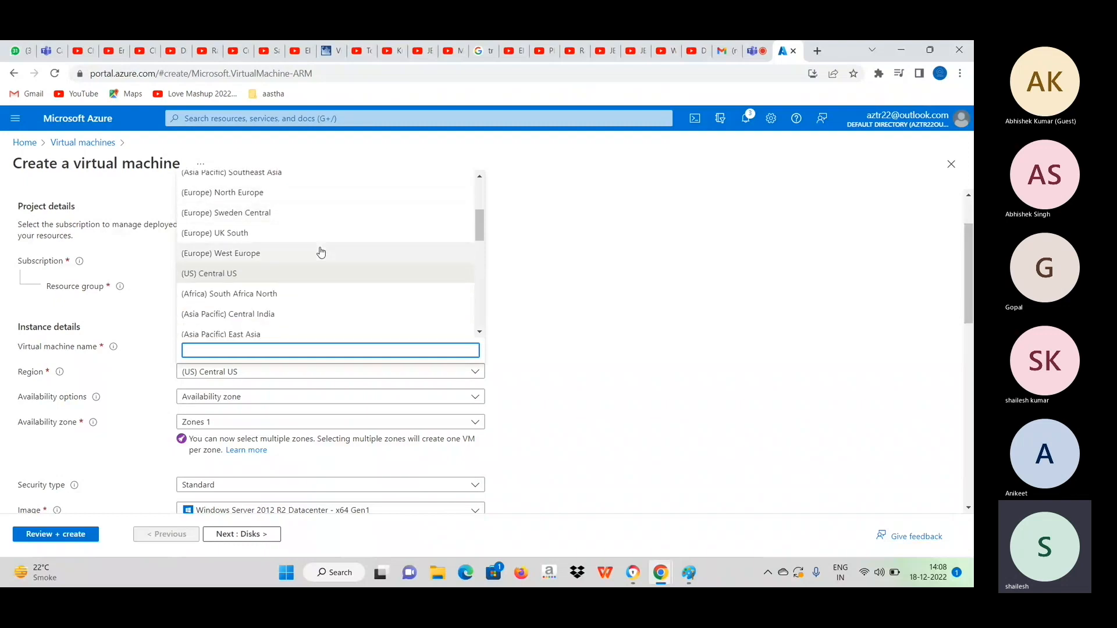
{"action": "scroll", "coordinate": [321, 251], "scroll_direction": "down", "scroll_amount": 2}
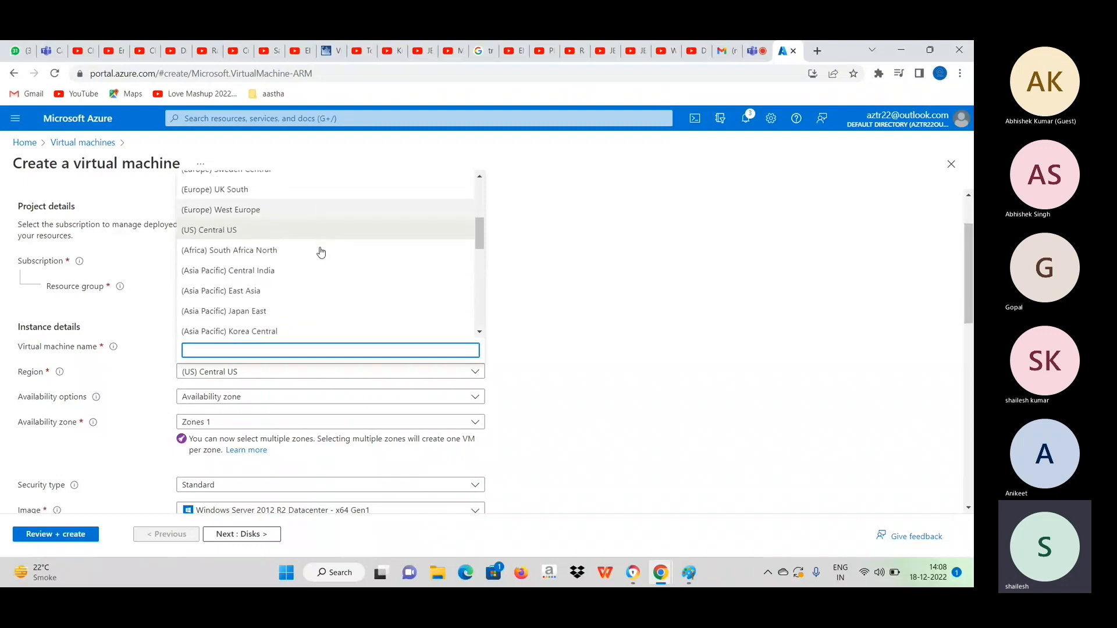
{"action": "left_click", "coordinate": [244, 290]}
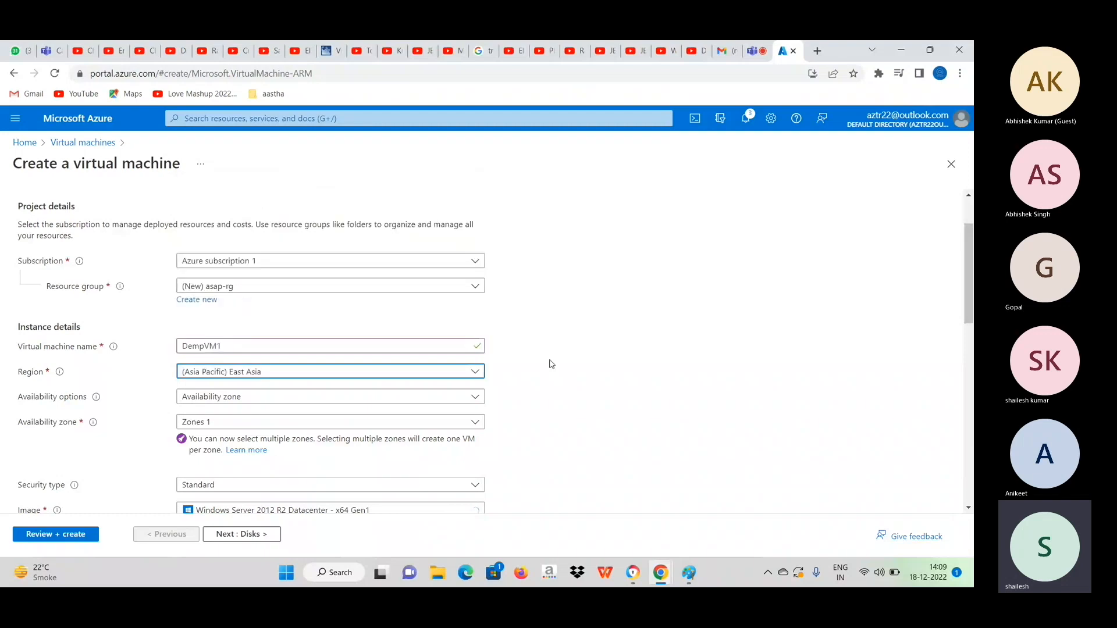
Set the virtual machine's availability options to No infrastructure redundancy required.
{"action": "scroll", "coordinate": [606, 407], "scroll_direction": "down", "scroll_amount": 2}
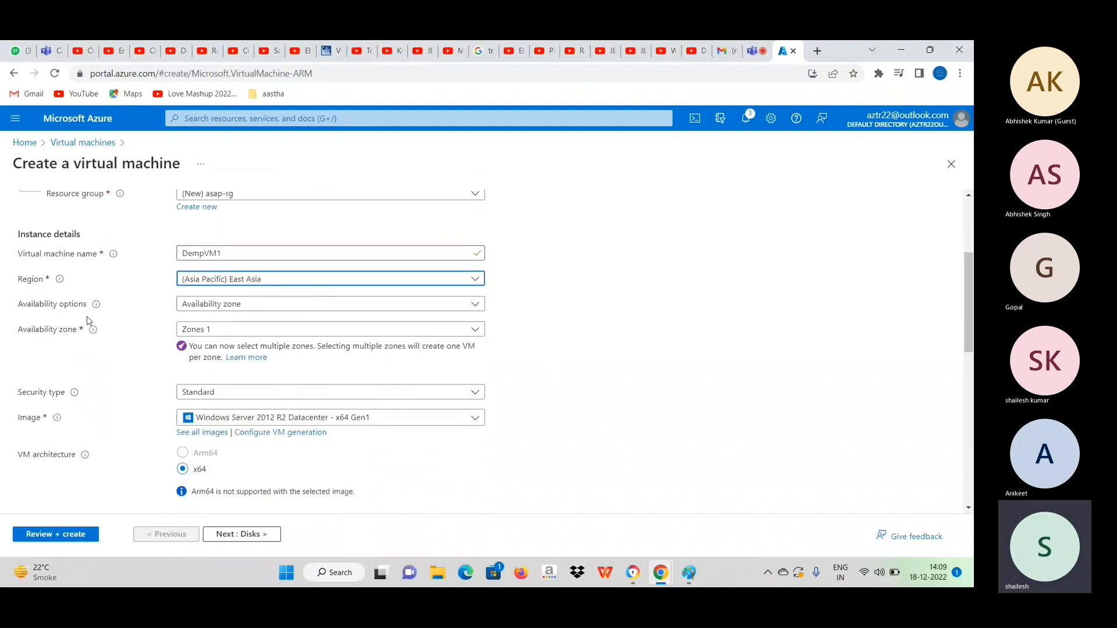
{"action": "left_click", "coordinate": [263, 306]}
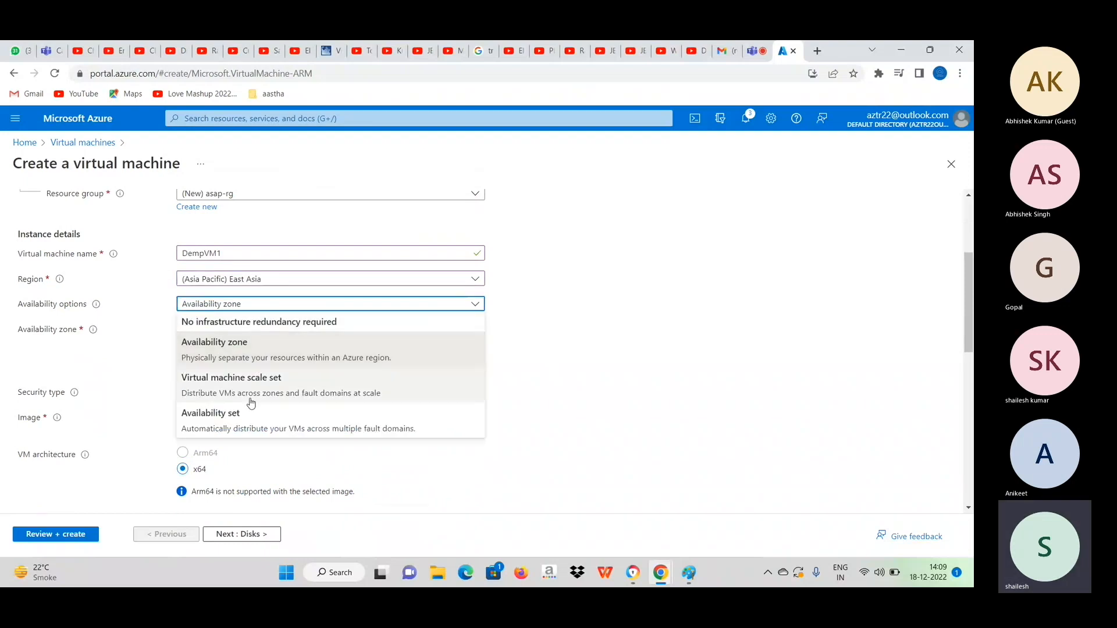
{"action": "left_click", "coordinate": [290, 327]}
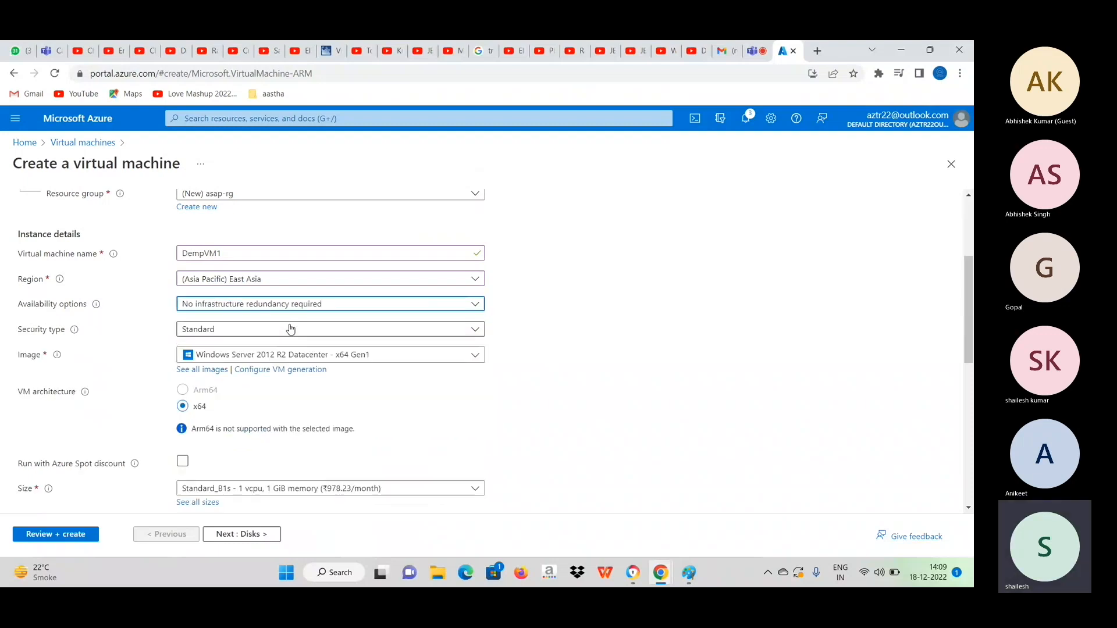
Review the available operating system images and select a Windows Server 2012 R2 Datacenter x64 image.
{"action": "scroll", "coordinate": [601, 375], "scroll_direction": "down", "scroll_amount": 1}
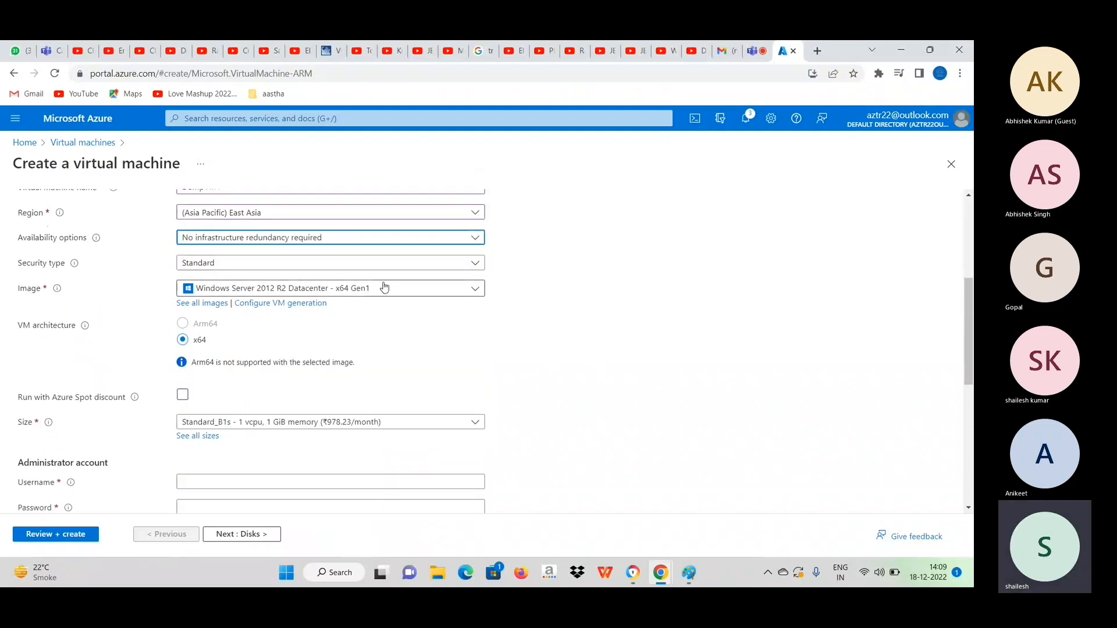
{"action": "left_click", "coordinate": [355, 291]}
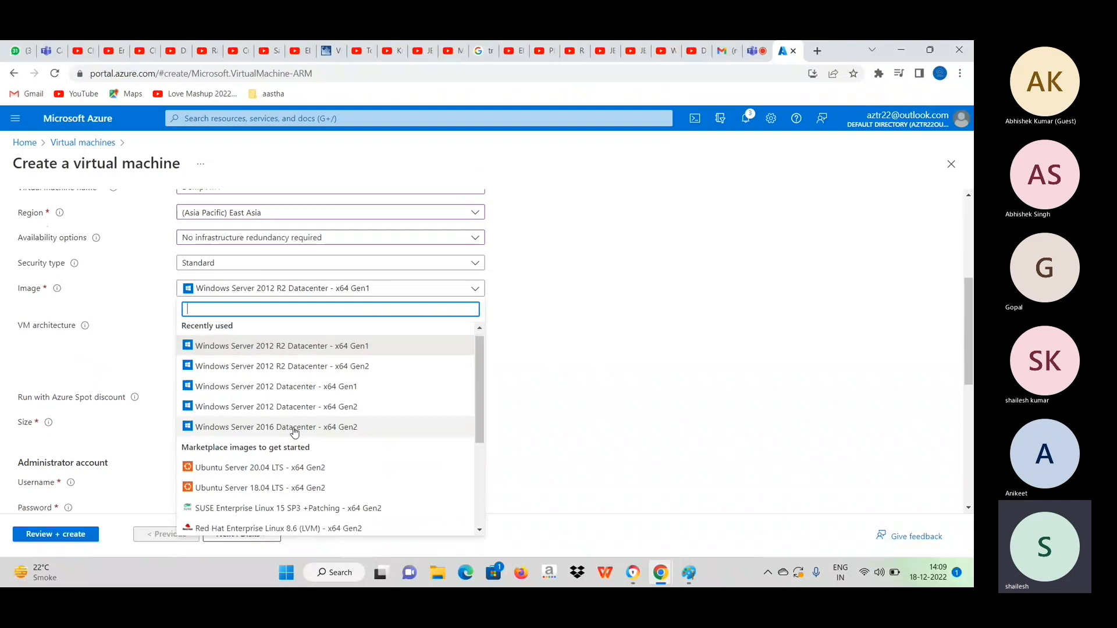
{"action": "scroll", "coordinate": [295, 432], "scroll_direction": "down", "scroll_amount": 2}
{"action": "scroll", "coordinate": [295, 432], "scroll_direction": "down", "scroll_amount": 3}
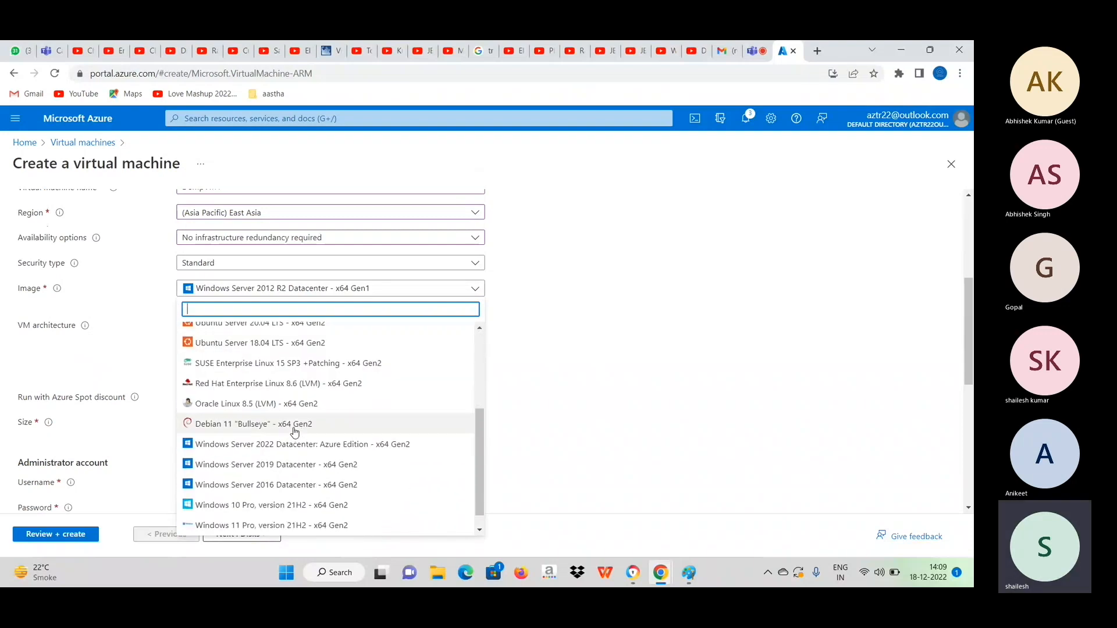
{"action": "scroll", "coordinate": [295, 432], "scroll_direction": "up", "scroll_amount": 2}
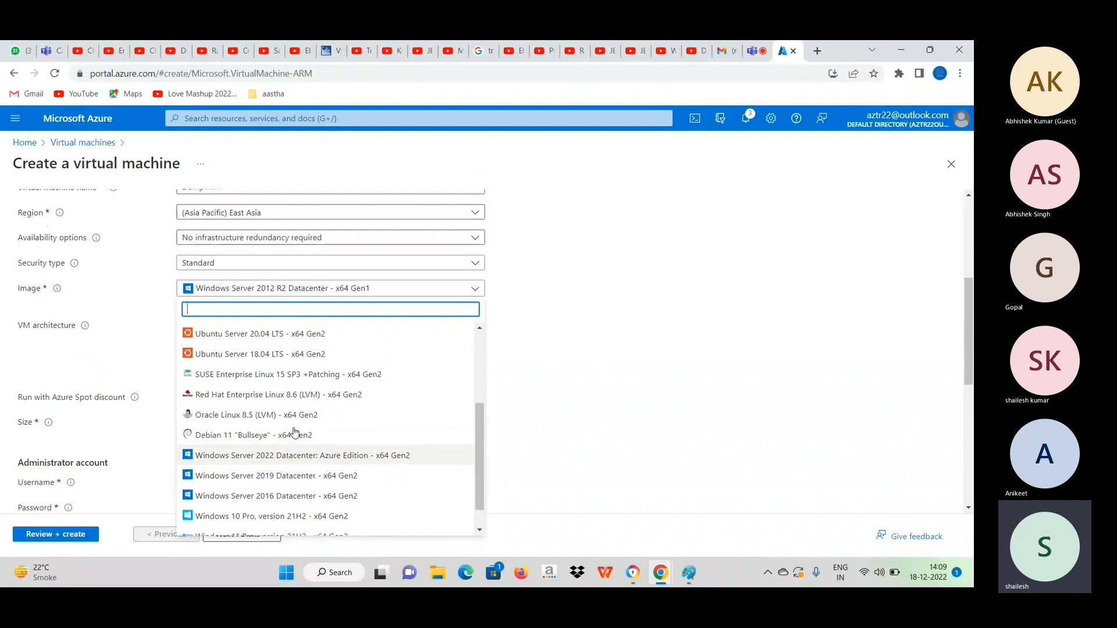
{"action": "scroll", "coordinate": [295, 432], "scroll_direction": "up", "scroll_amount": 3}
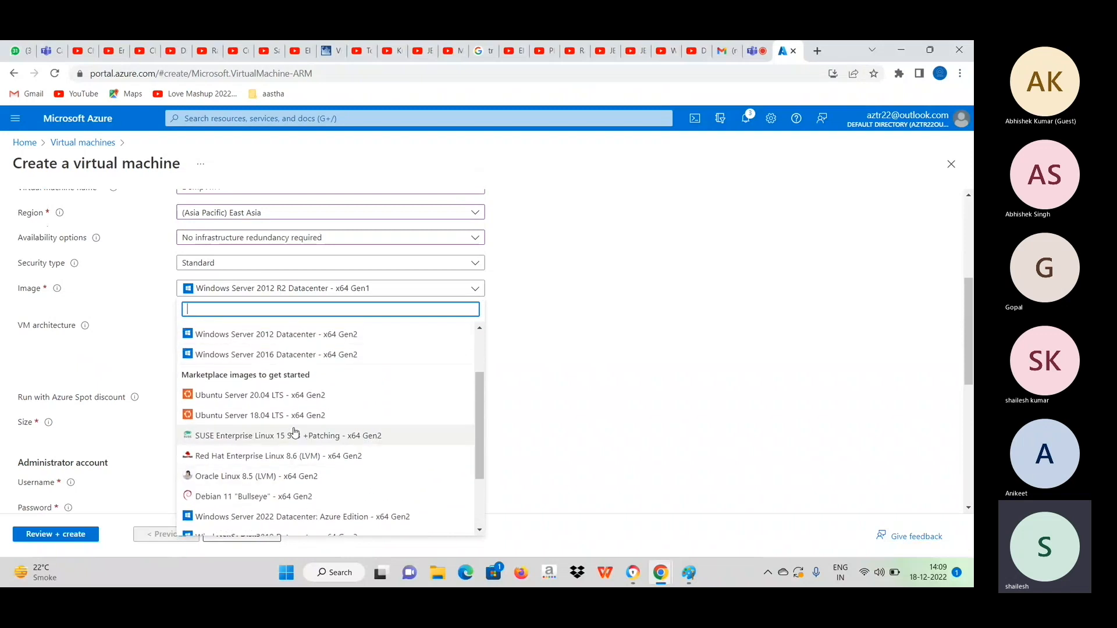
{"action": "scroll", "coordinate": [295, 432], "scroll_direction": "up", "scroll_amount": 1}
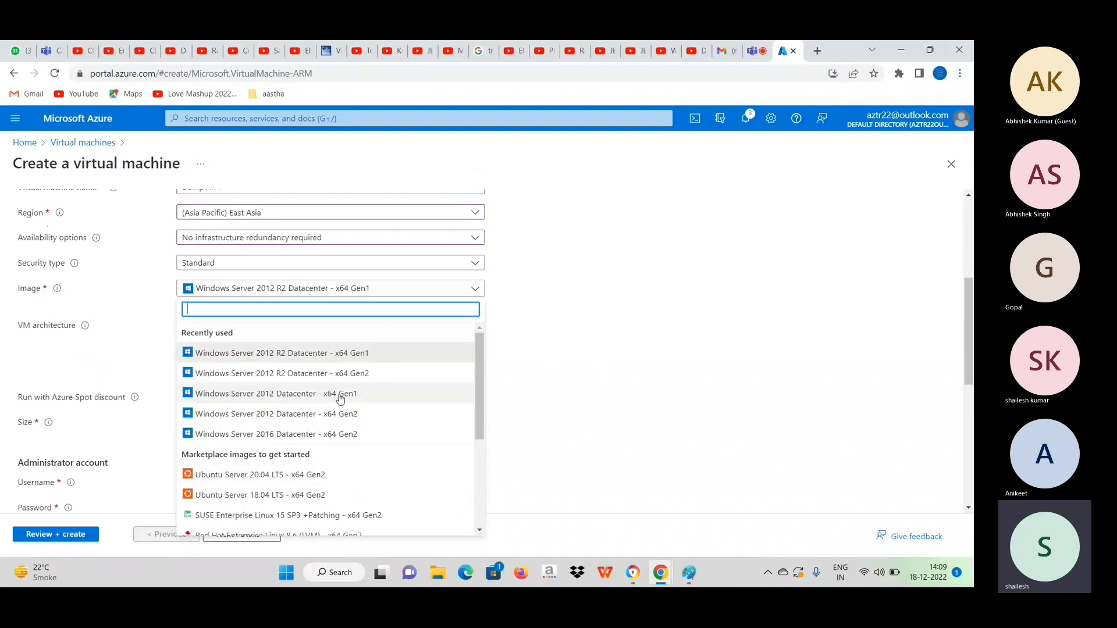
{"action": "left_click", "coordinate": [286, 361]}
{"action": "scroll", "coordinate": [595, 344], "scroll_direction": "down", "scroll_amount": 3}
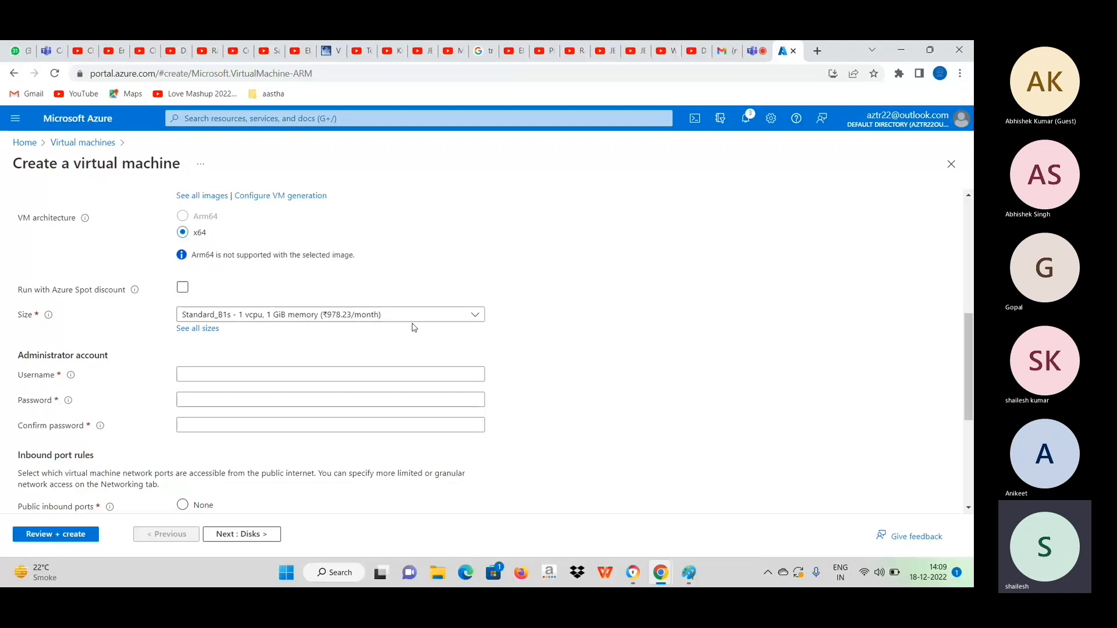
Set the virtual machine's size to Standard_B1s and the administrator account's username to vmadmin.
{"action": "left_click", "coordinate": [474, 317]}
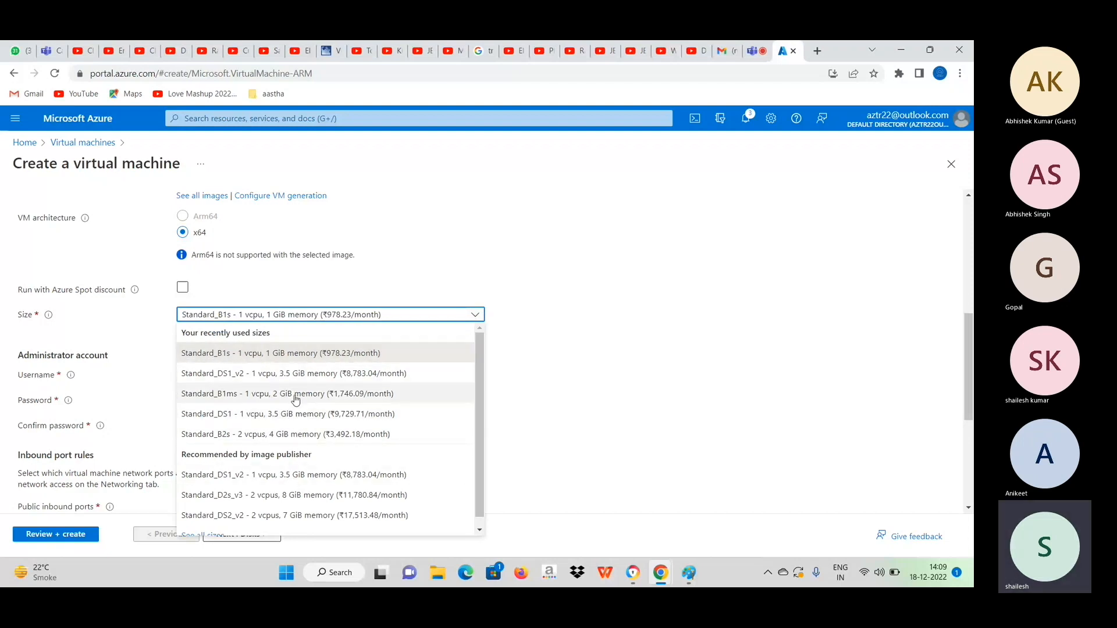
{"action": "left_click", "coordinate": [274, 353]}
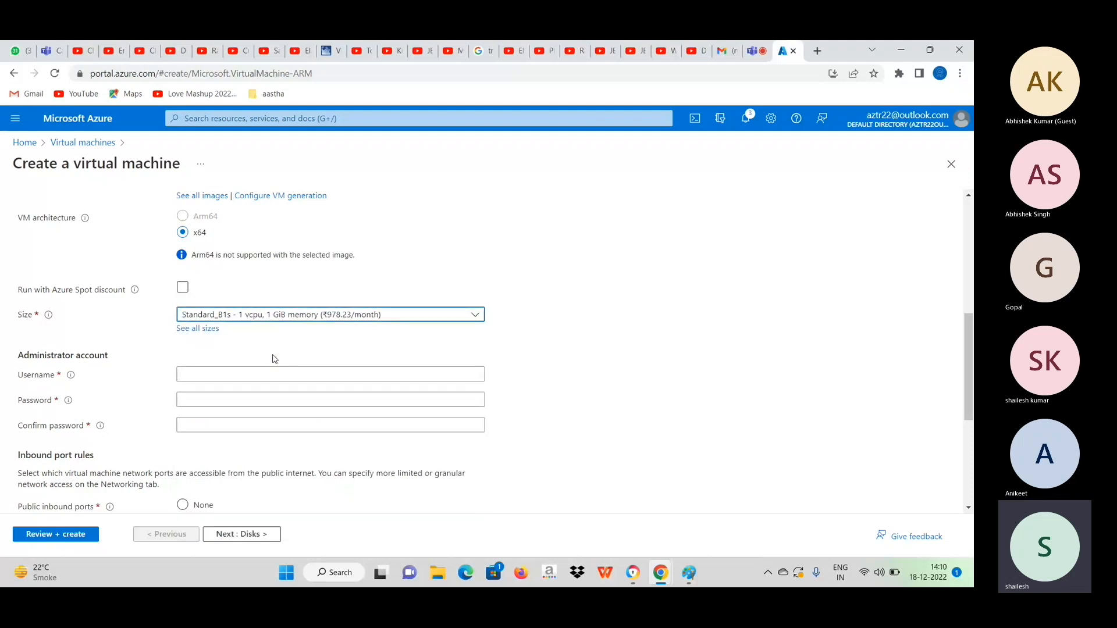
{"action": "left_click", "coordinate": [225, 375]}
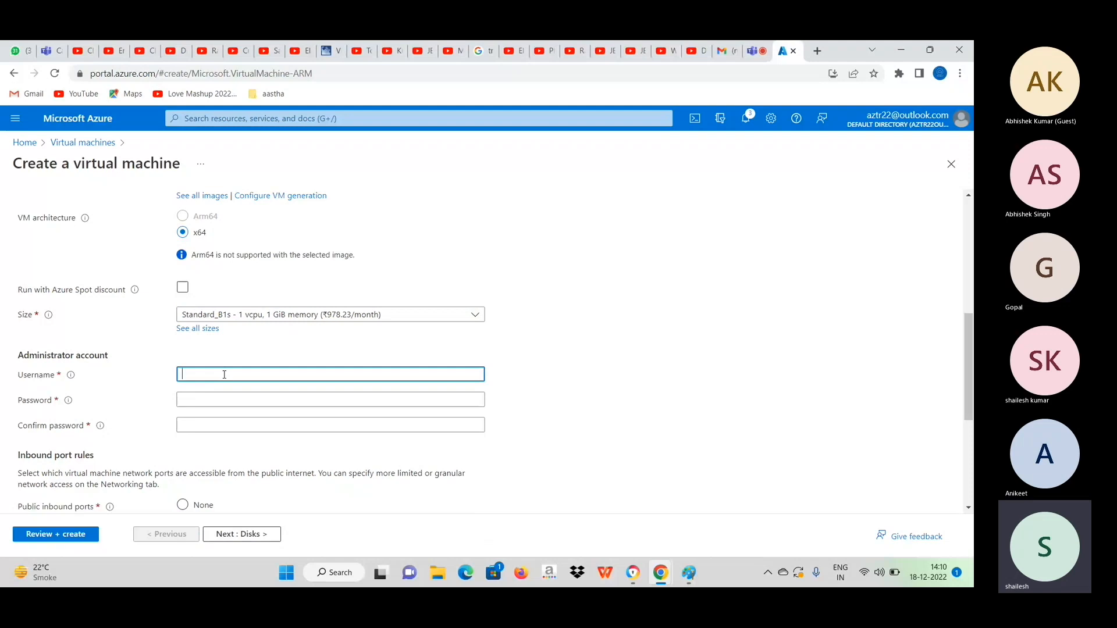
{"action": "type", "text": "vmadmin"}
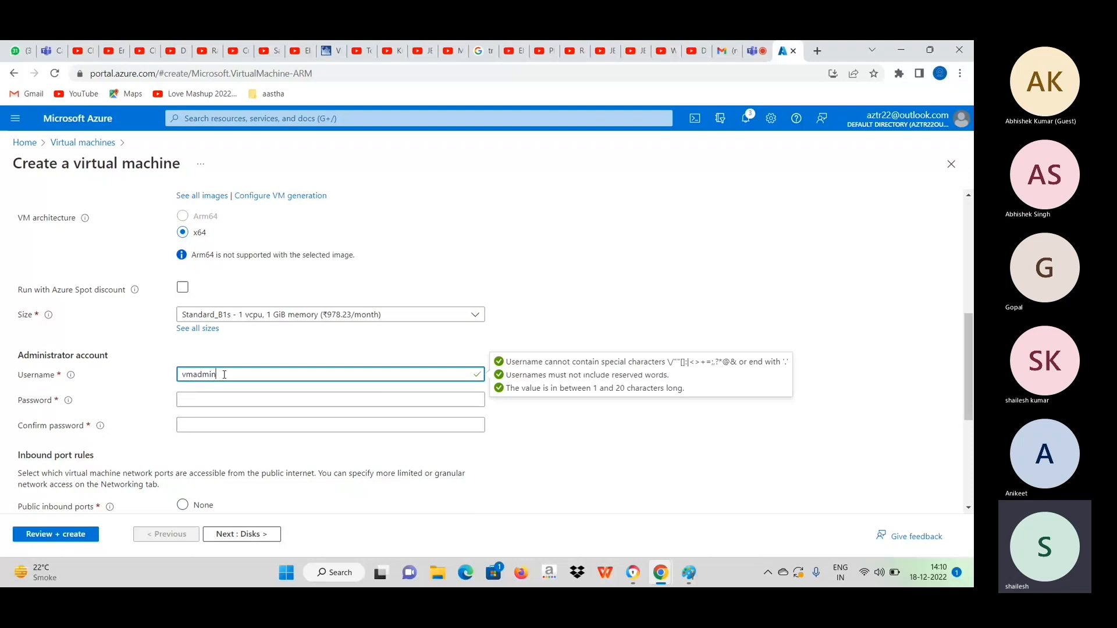
Enter and confirm the administrator account's password, and continue to the virtual machine's disk settings.
{"action": "left_click", "coordinate": [188, 399]}
{"action": "type", "text": "******"}
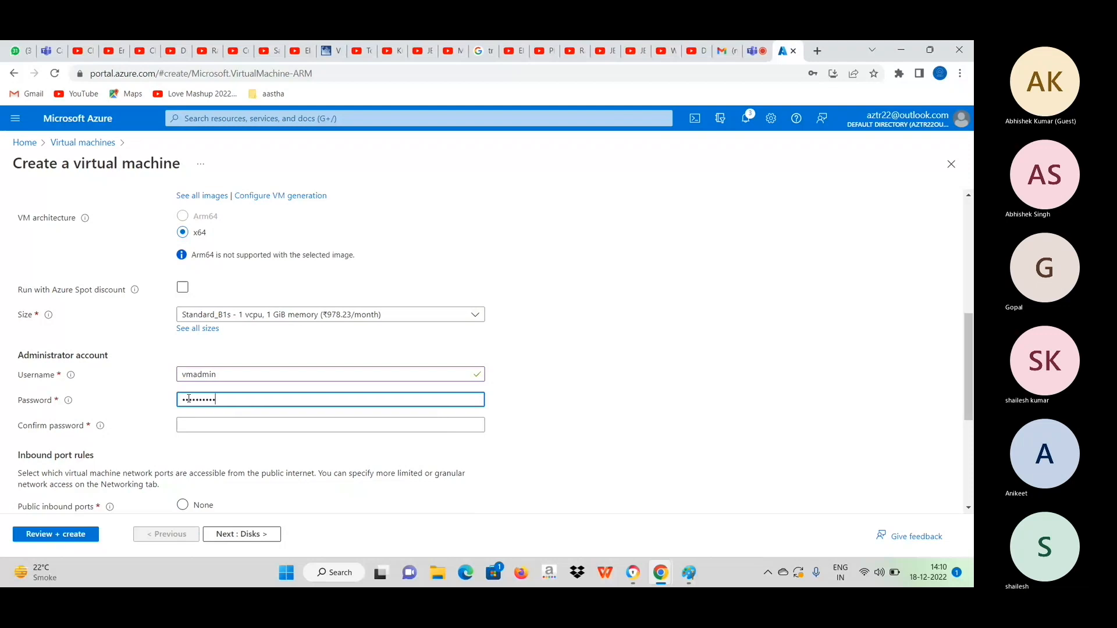
{"action": "left_click", "coordinate": [208, 425]}
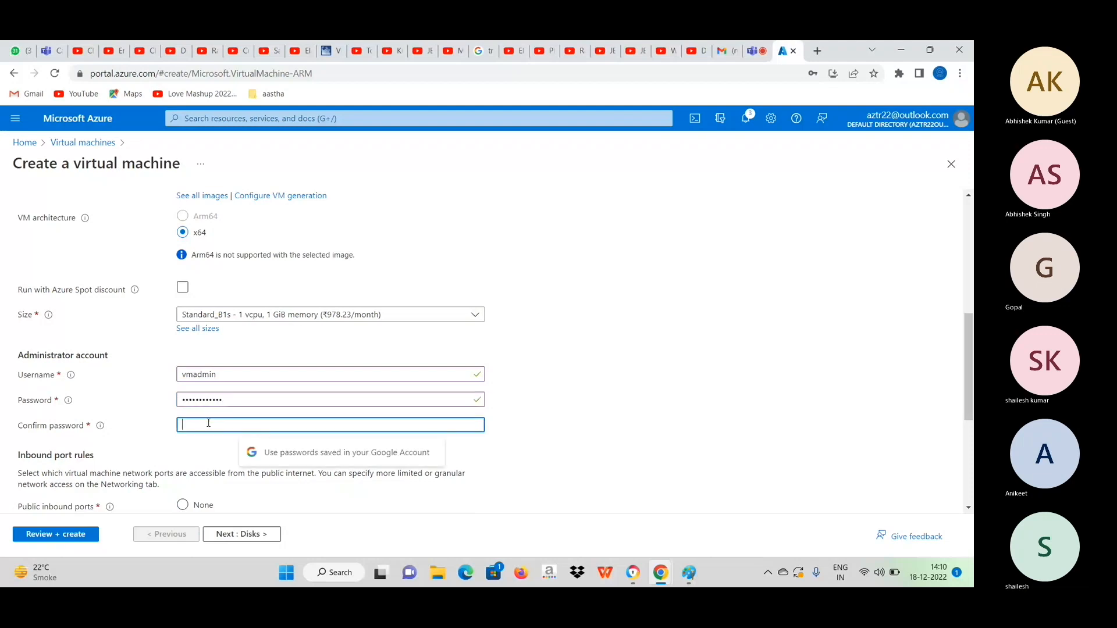
{"action": "type", "text": "*****"}
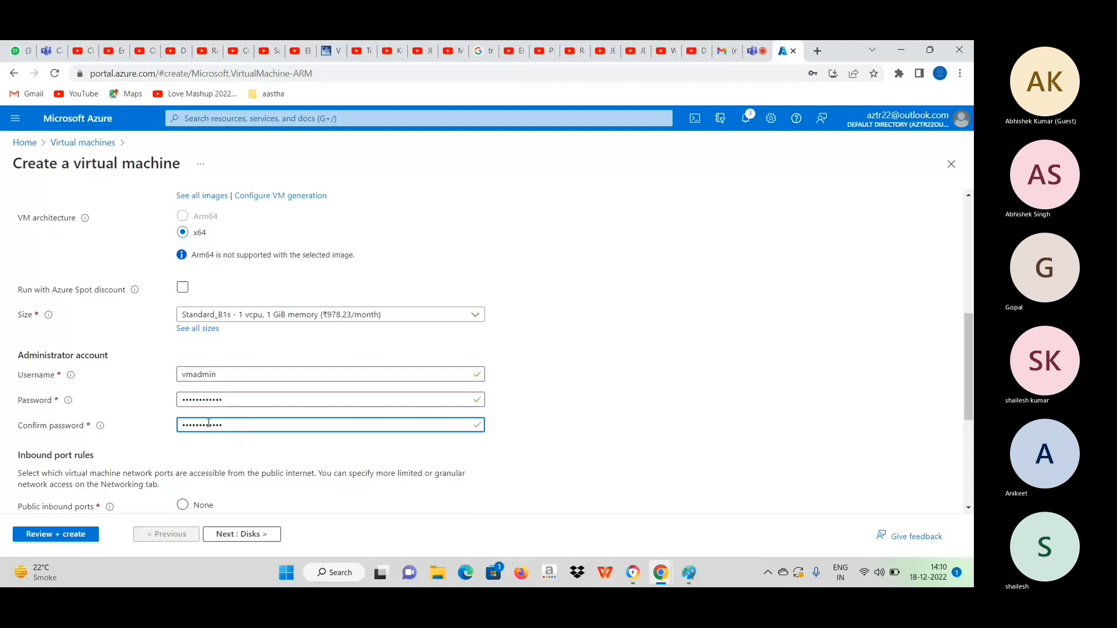
{"action": "scroll", "coordinate": [616, 441], "scroll_direction": "down", "scroll_amount": 2}
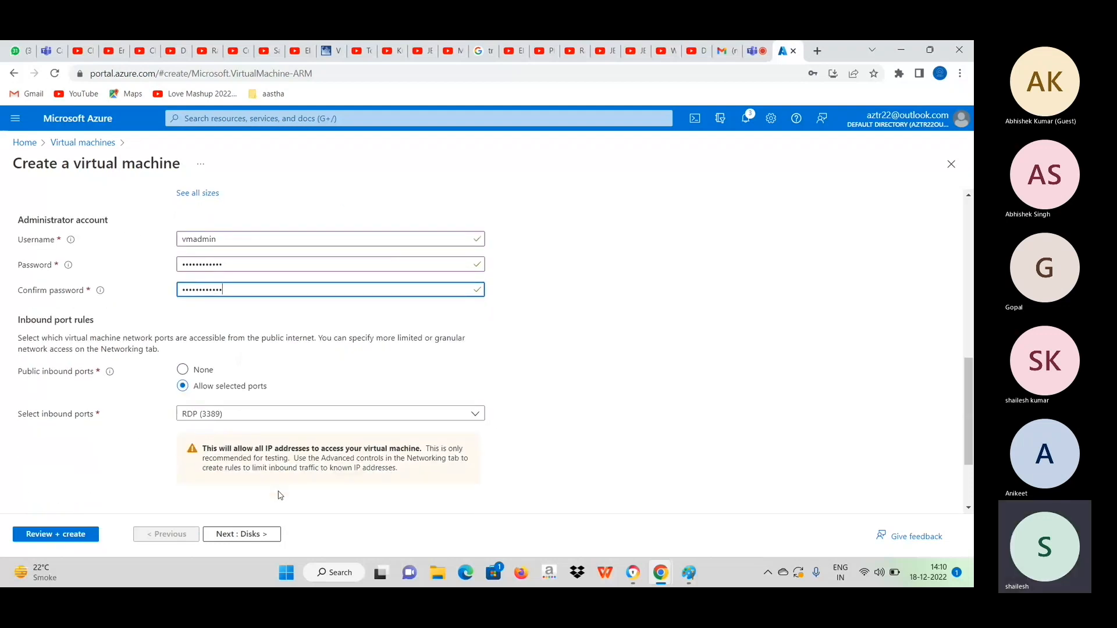
{"action": "left_click", "coordinate": [267, 535]}
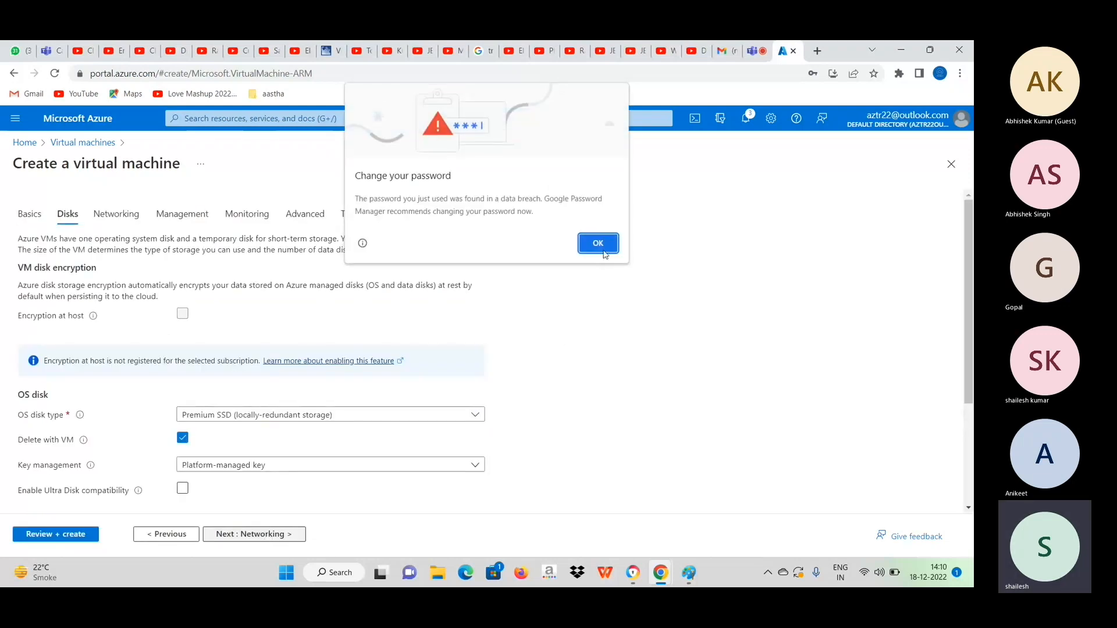
{"action": "left_click", "coordinate": [601, 245]}
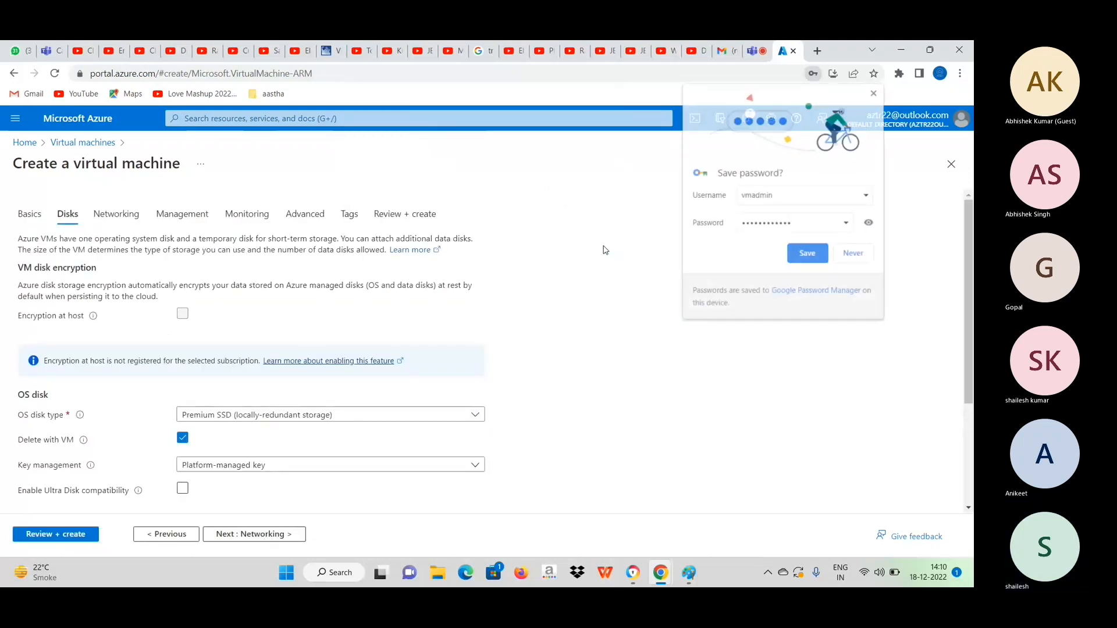
Decline saving the password in the browser and set the OS disk type to Standard HDD (locally-redundant storage).
{"action": "left_click", "coordinate": [406, 414]}
{"action": "scroll", "coordinate": [406, 416], "scroll_direction": "down", "scroll_amount": 1}
{"action": "scroll", "coordinate": [406, 417], "scroll_direction": "down", "scroll_amount": 1}
{"action": "left_click", "coordinate": [397, 339]}
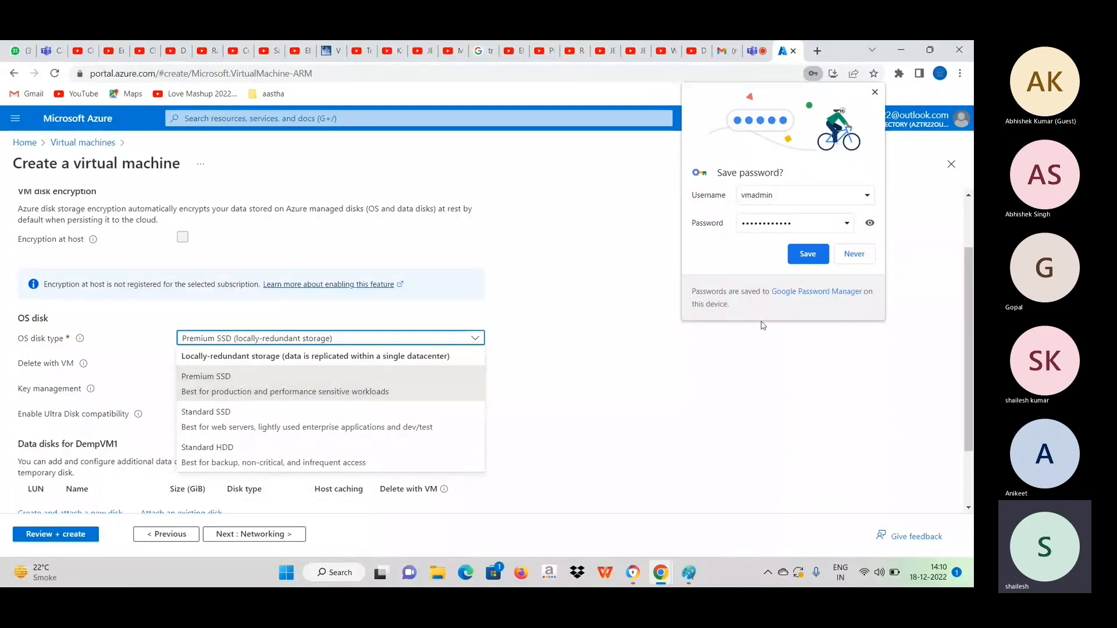
{"action": "left_click", "coordinate": [854, 254]}
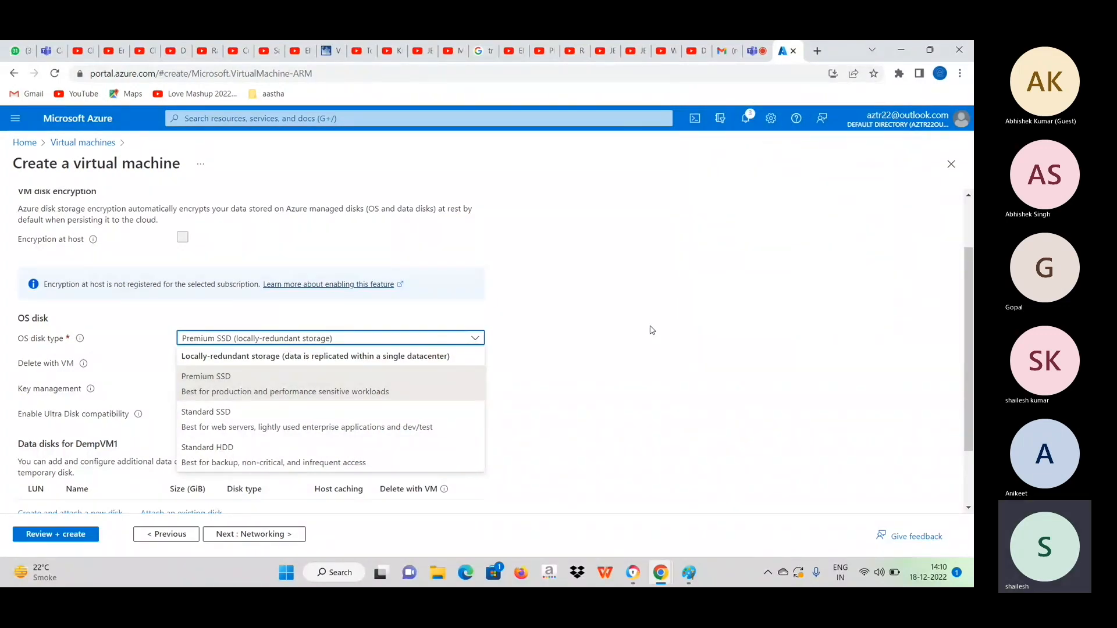
{"action": "scroll", "coordinate": [652, 330], "scroll_direction": "down", "scroll_amount": 1}
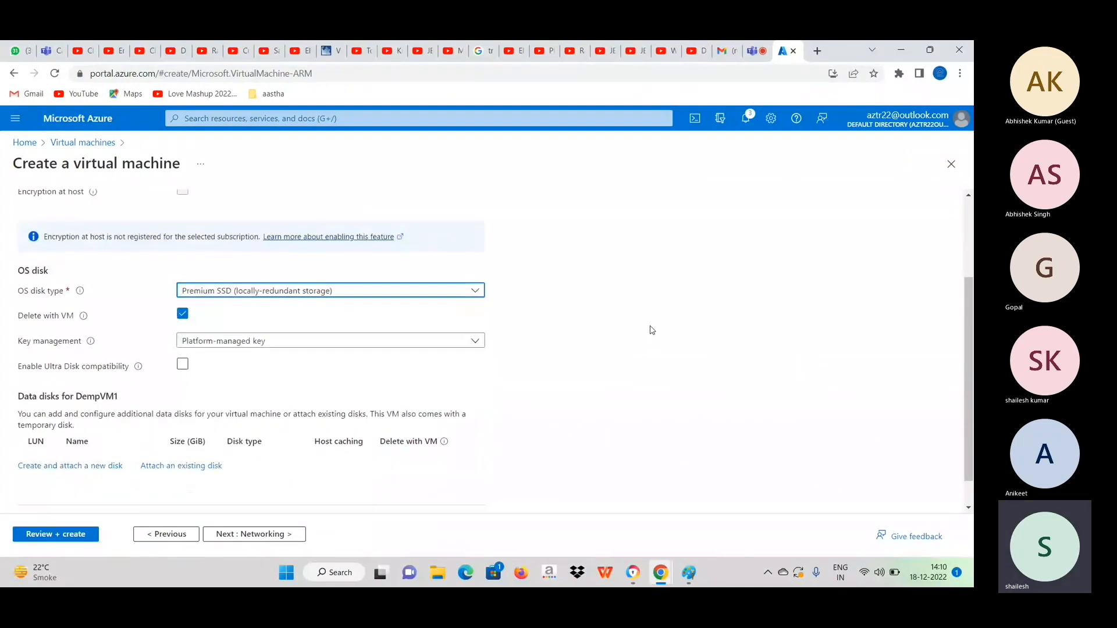
{"action": "left_click", "coordinate": [476, 291]}
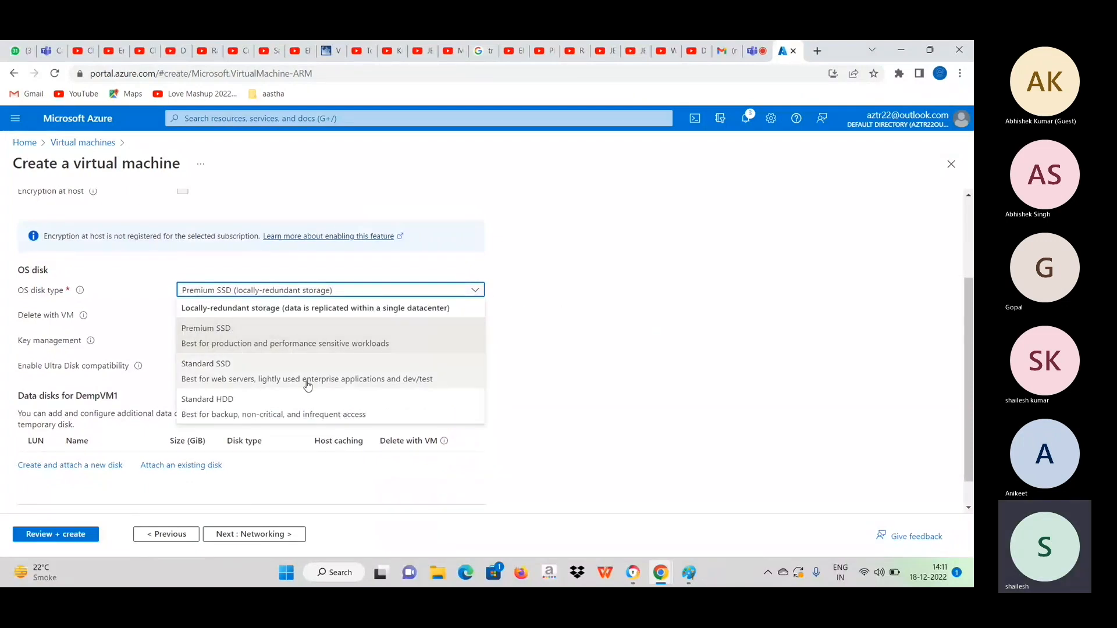
{"action": "left_click", "coordinate": [263, 400]}
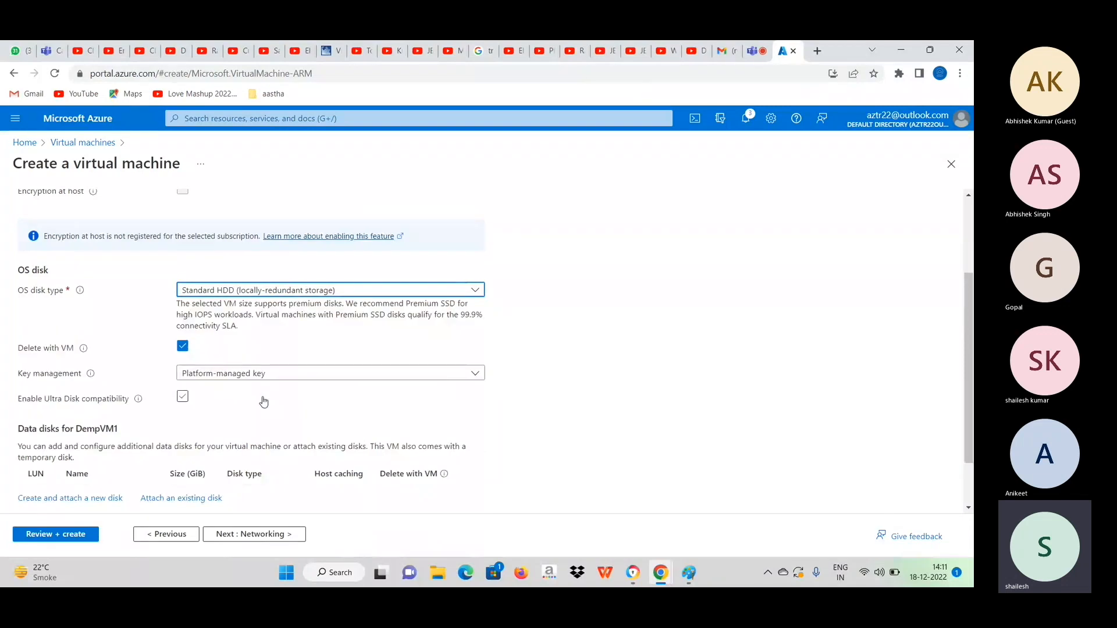
{"action": "scroll", "coordinate": [654, 354], "scroll_direction": "down", "scroll_amount": 2}
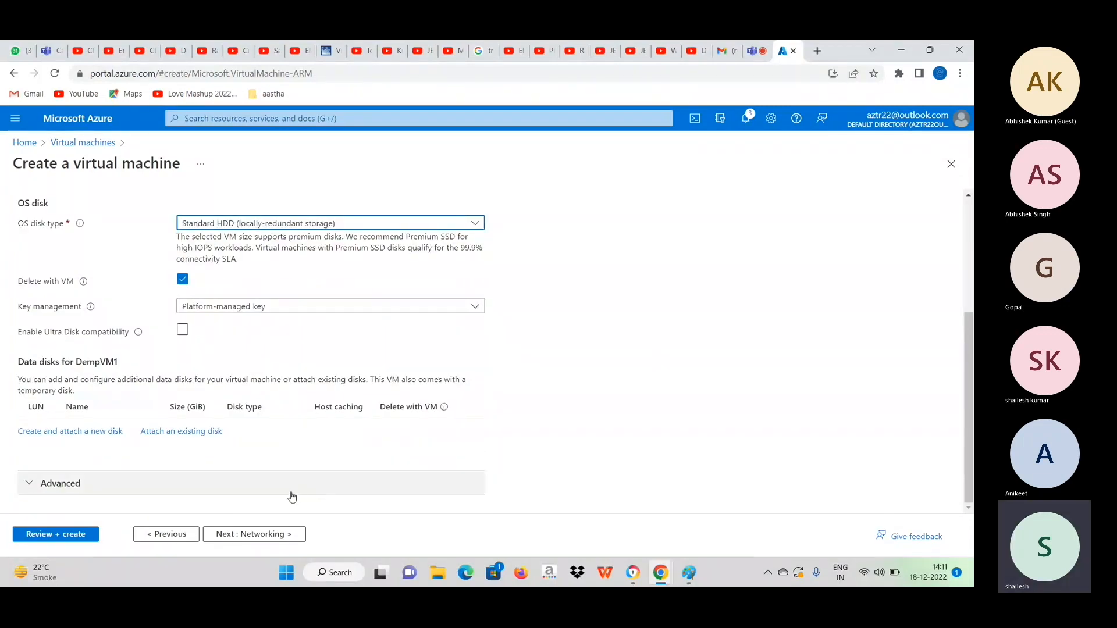
Continue to the networking settings and create a new virtual network named projectvnet1 with the default address space and subnet.
{"action": "left_click", "coordinate": [267, 533]}
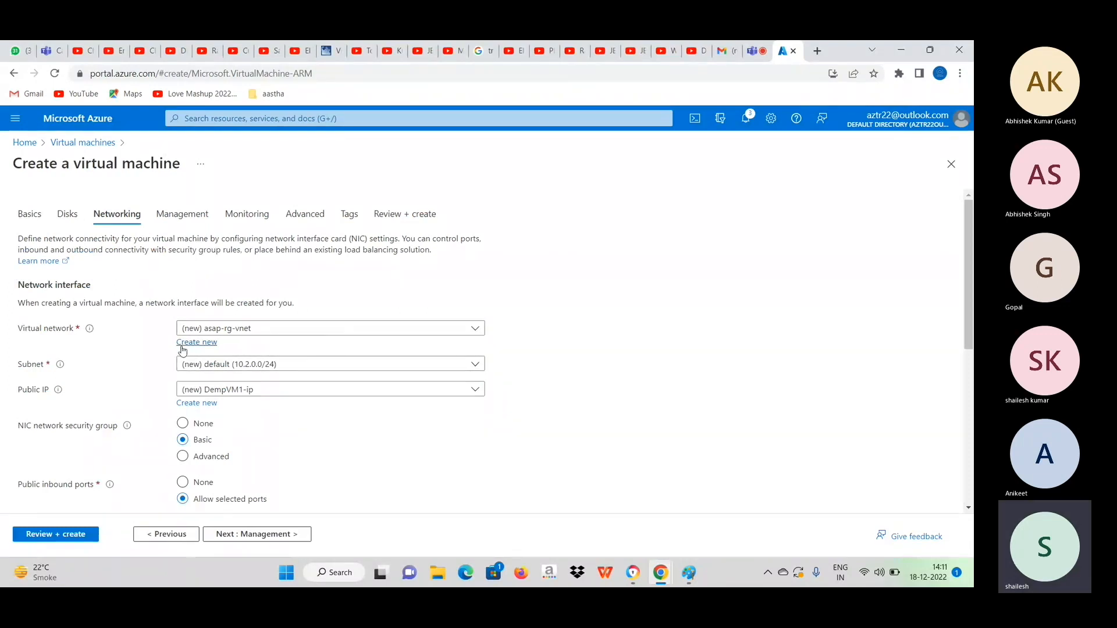
{"action": "left_click", "coordinate": [377, 329]}
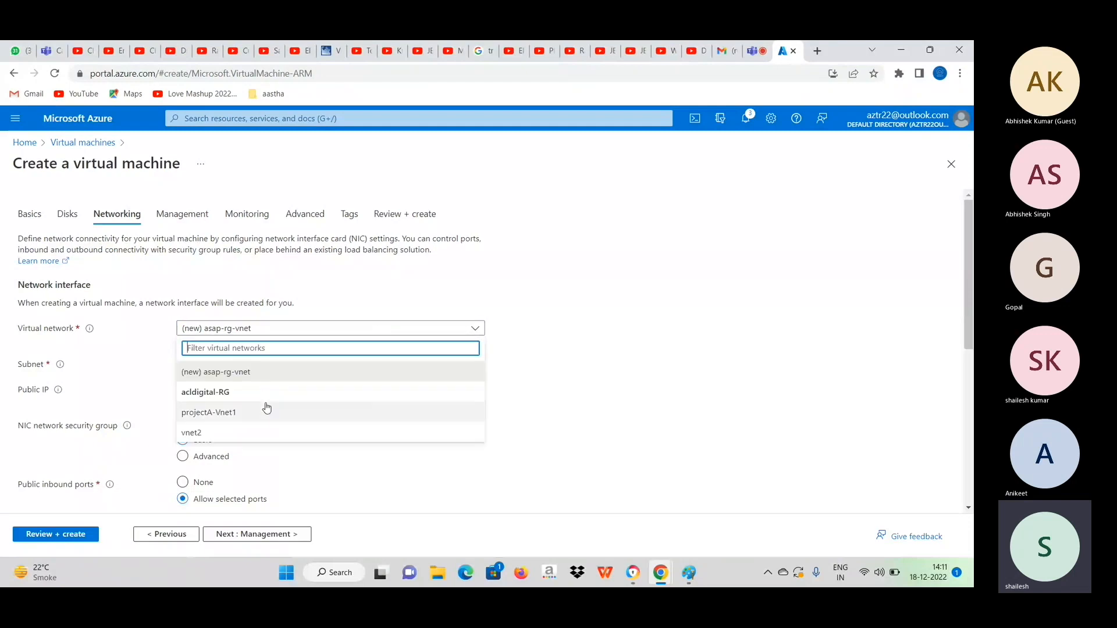
{"action": "left_click", "coordinate": [652, 338]}
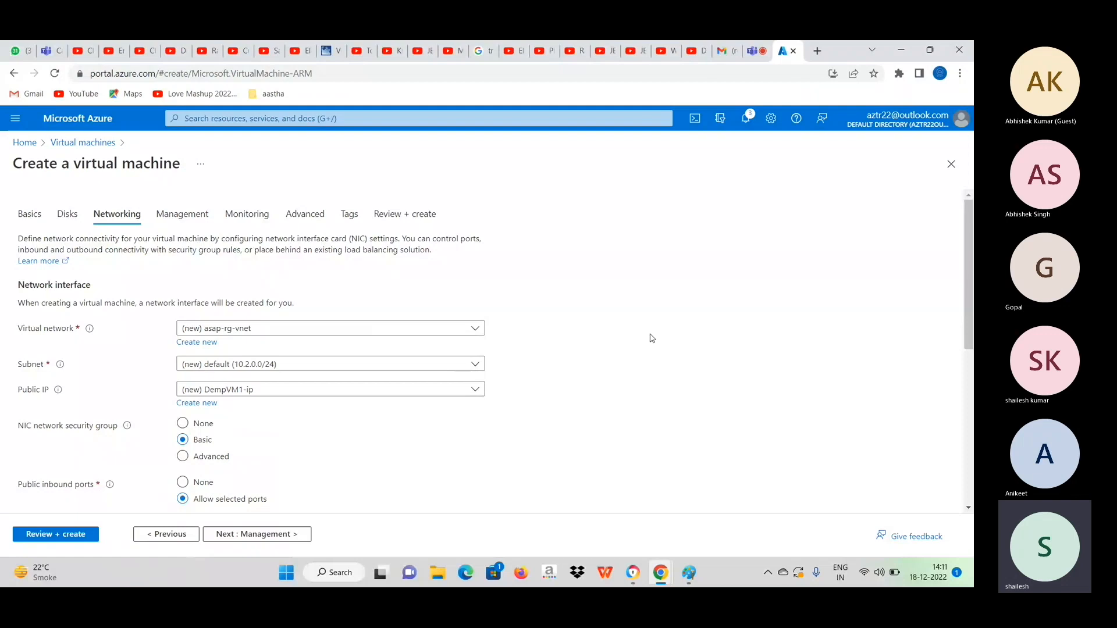
{"action": "left_click", "coordinate": [205, 348]}
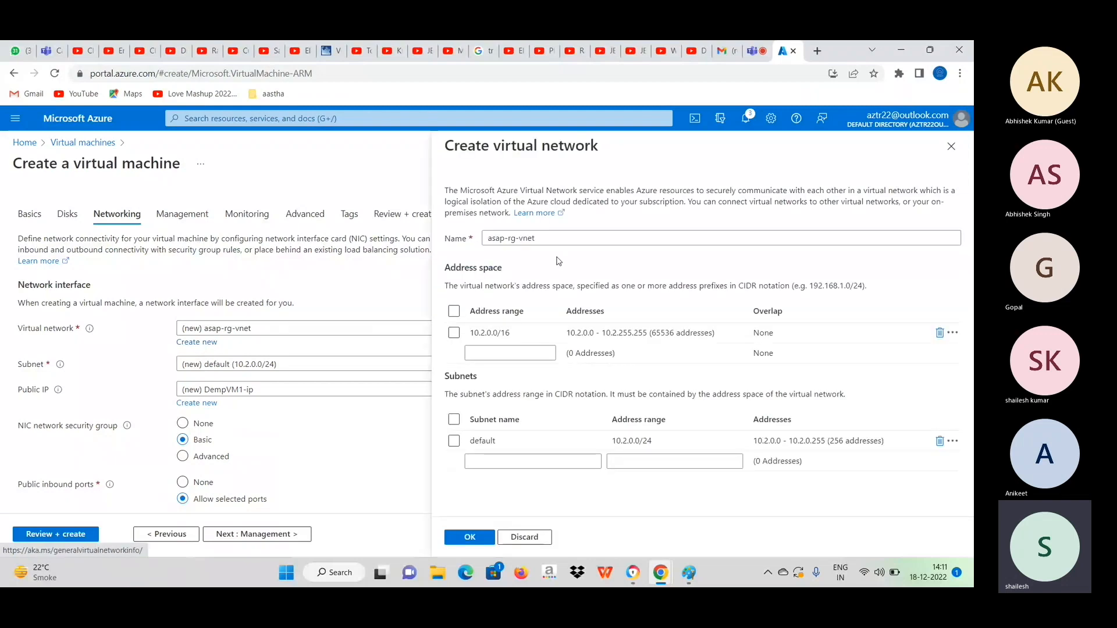
{"action": "left_click", "coordinate": [548, 241]}
{"action": "key", "text": "BackSpace"}
{"action": "key", "text": "BackSpace"}
{"action": "key", "text": "BackSpace"}
{"action": "key", "text": "BackSpace"}
{"action": "key", "text": "BackSpace"}
{"action": "key", "text": "BackSpace"}
{"action": "key", "text": "BackSpace"}
{"action": "key", "text": "BackSpace"}
{"action": "key", "text": "BackSpace"}
{"action": "key", "text": "BackSpace"}
{"action": "key", "text": "BackSpace"}
{"action": "key", "text": "BackSpace"}
{"action": "type", "text": "proje"}
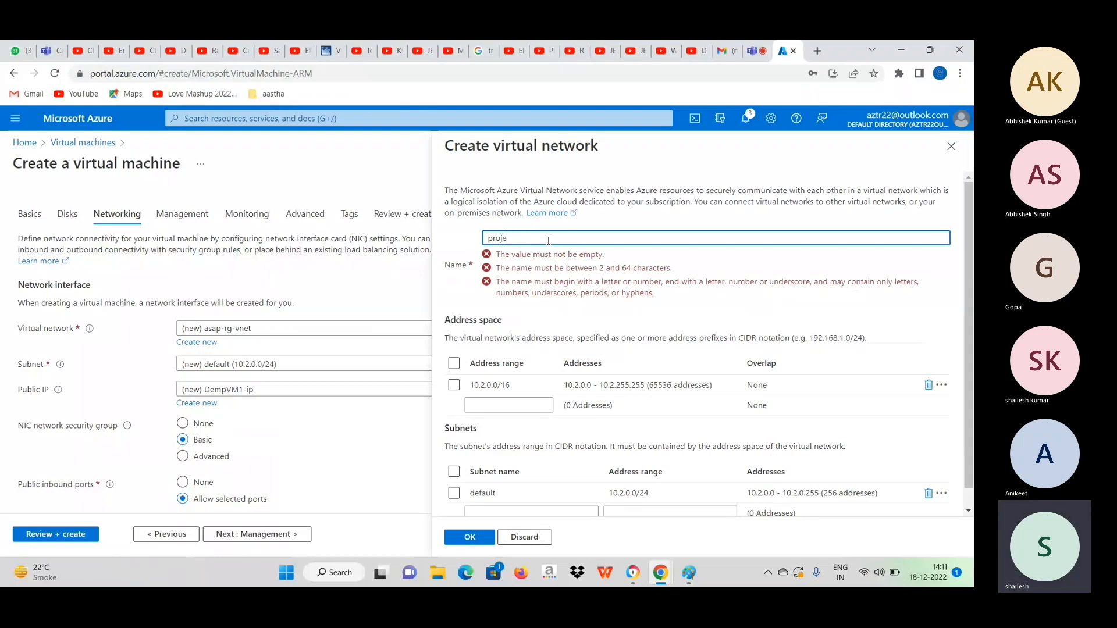
{"action": "type", "text": "ctvnet1"}
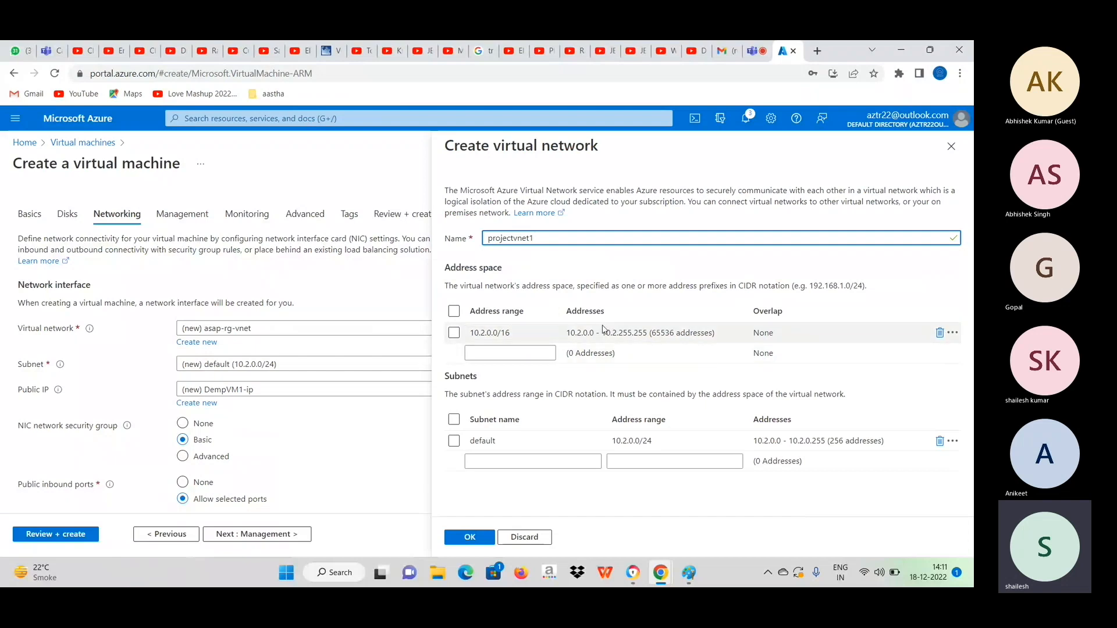
{"action": "left_click", "coordinate": [482, 540]}
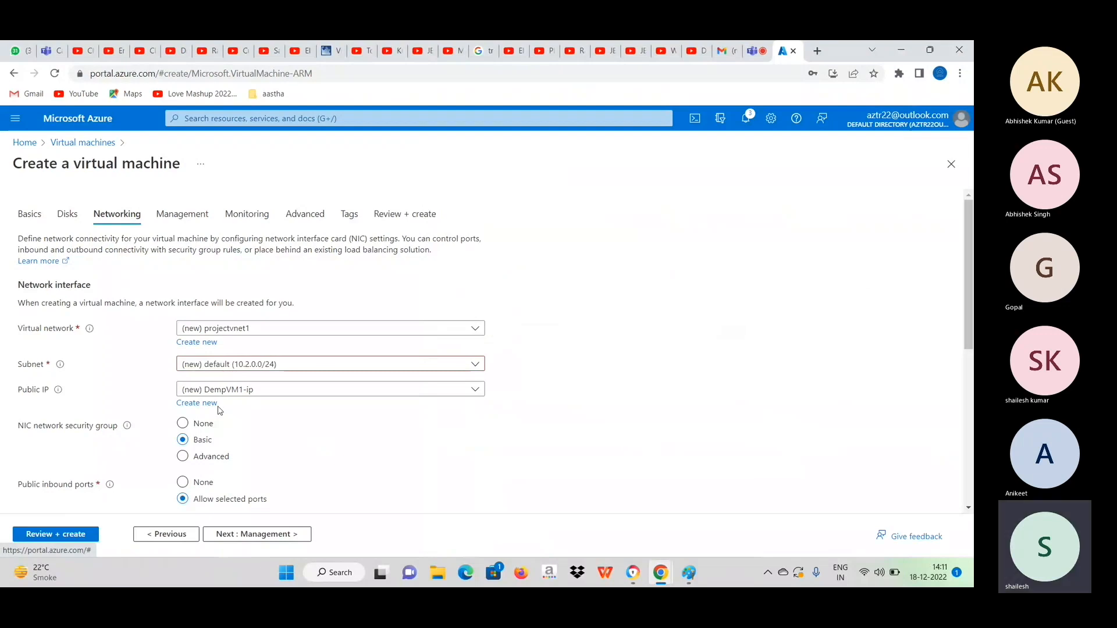
Try setting the public IP to None, and switch it back to the new DempVM1-ip.
{"action": "left_click", "coordinate": [285, 394]}
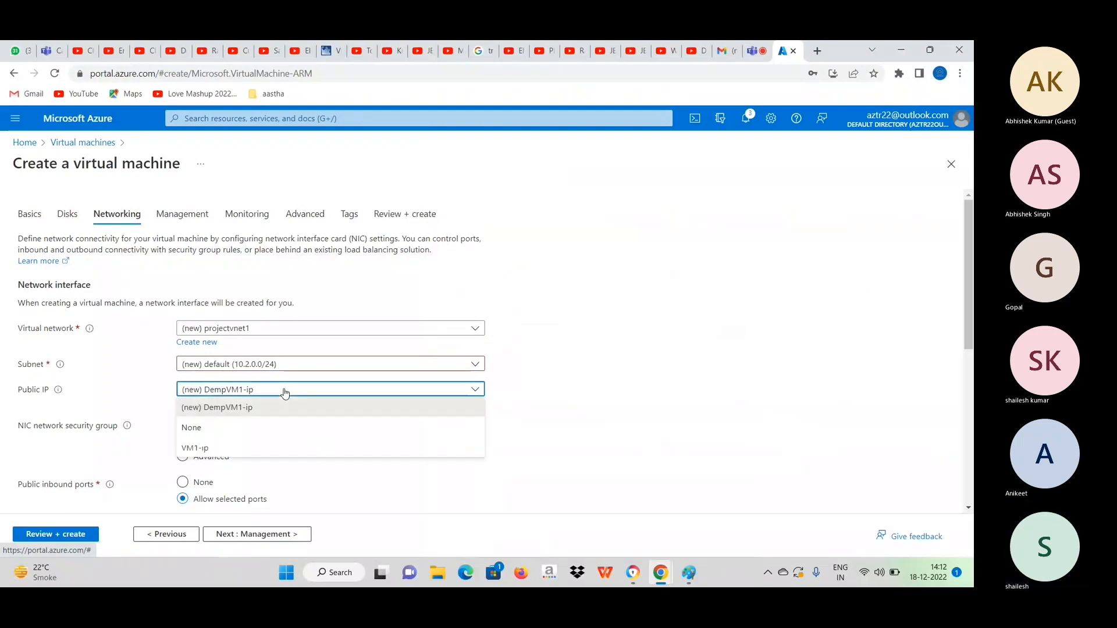
{"action": "left_click", "coordinate": [197, 431]}
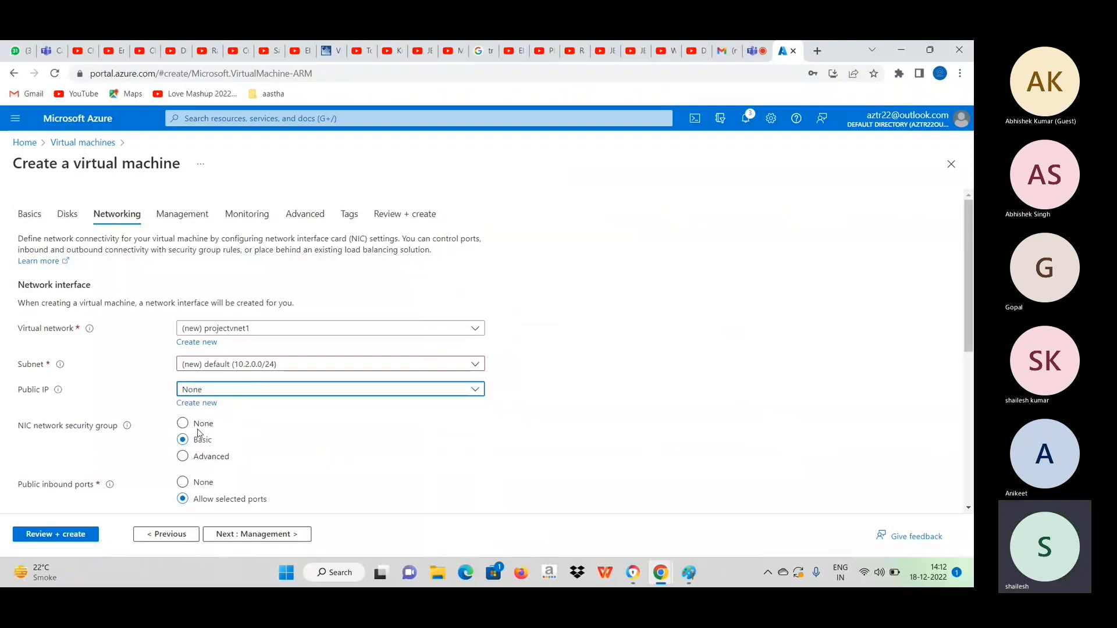
{"action": "left_click", "coordinate": [336, 390]}
{"action": "left_click", "coordinate": [216, 407]}
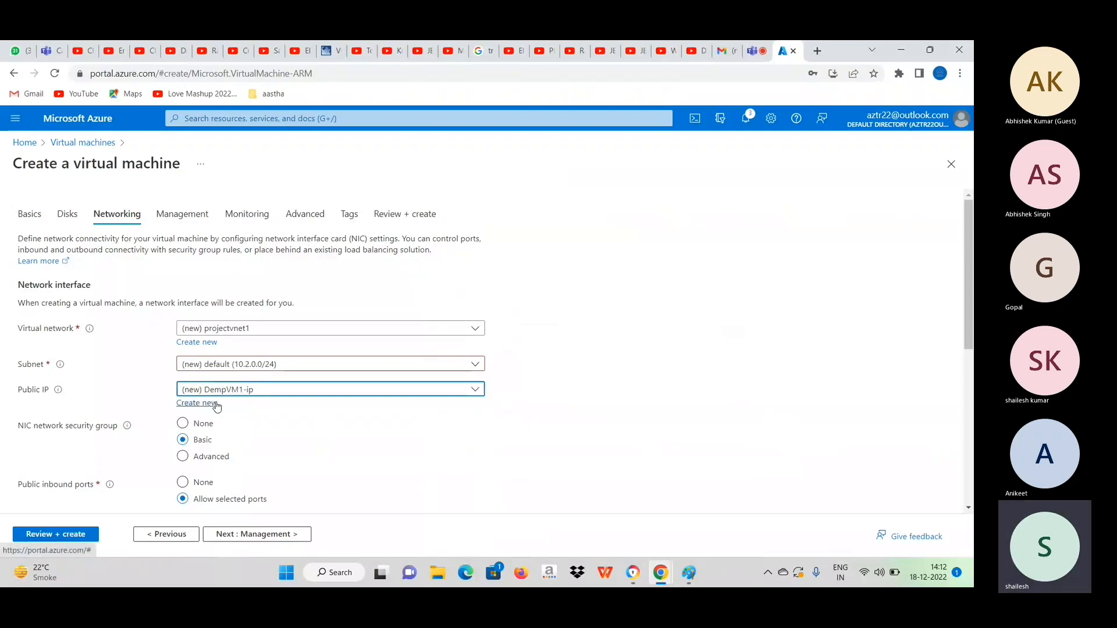
Define the new public IP address DempVM1-ip with the Basic SKU and choose its assignment.
{"action": "left_click", "coordinate": [209, 407]}
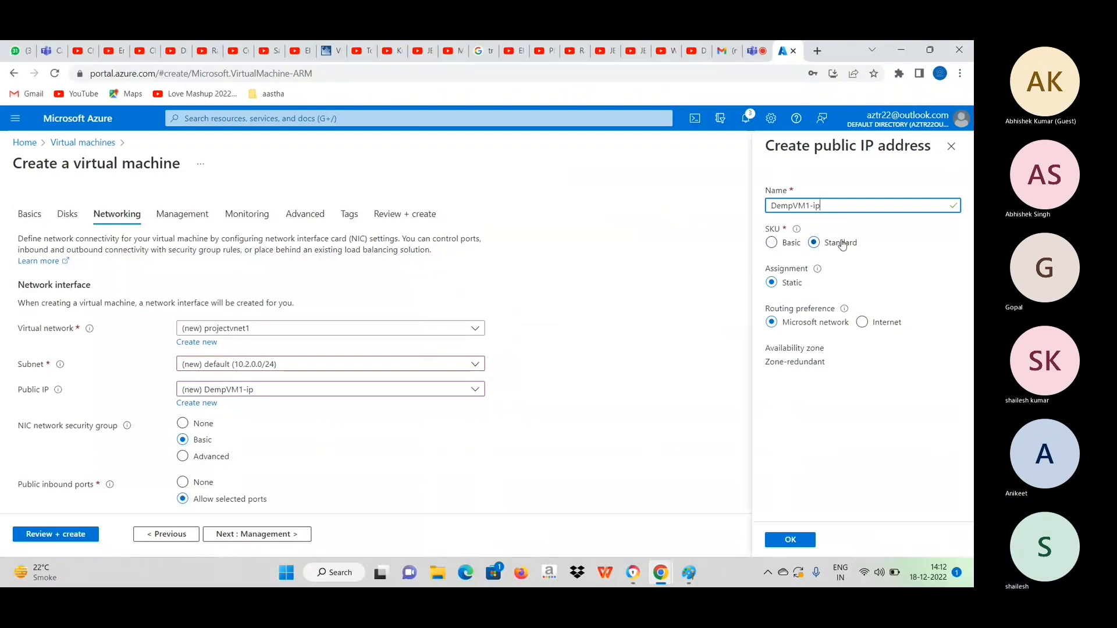
{"action": "left_click", "coordinate": [787, 243]}
{"action": "left_click", "coordinate": [799, 284]}
{"action": "left_click", "coordinate": [791, 540]}
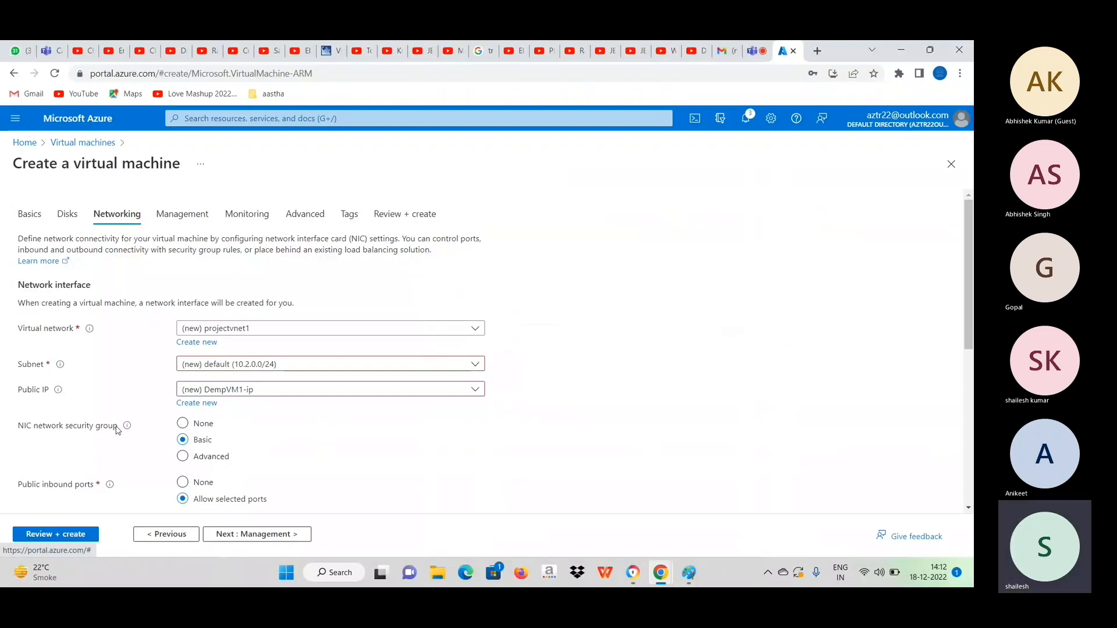
Set the NIC network security group to None and check the remaining networking and load balancing options.
{"action": "left_click", "coordinate": [183, 425]}
{"action": "scroll", "coordinate": [392, 453], "scroll_direction": "down", "scroll_amount": 3}
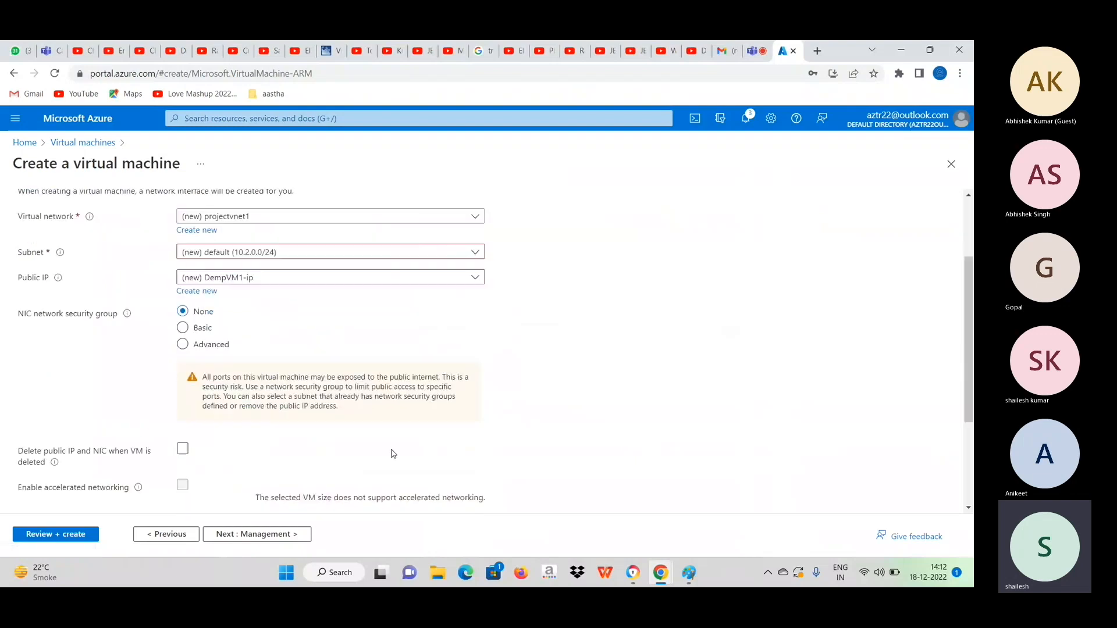
{"action": "scroll", "coordinate": [163, 473], "scroll_direction": "down", "scroll_amount": 2}
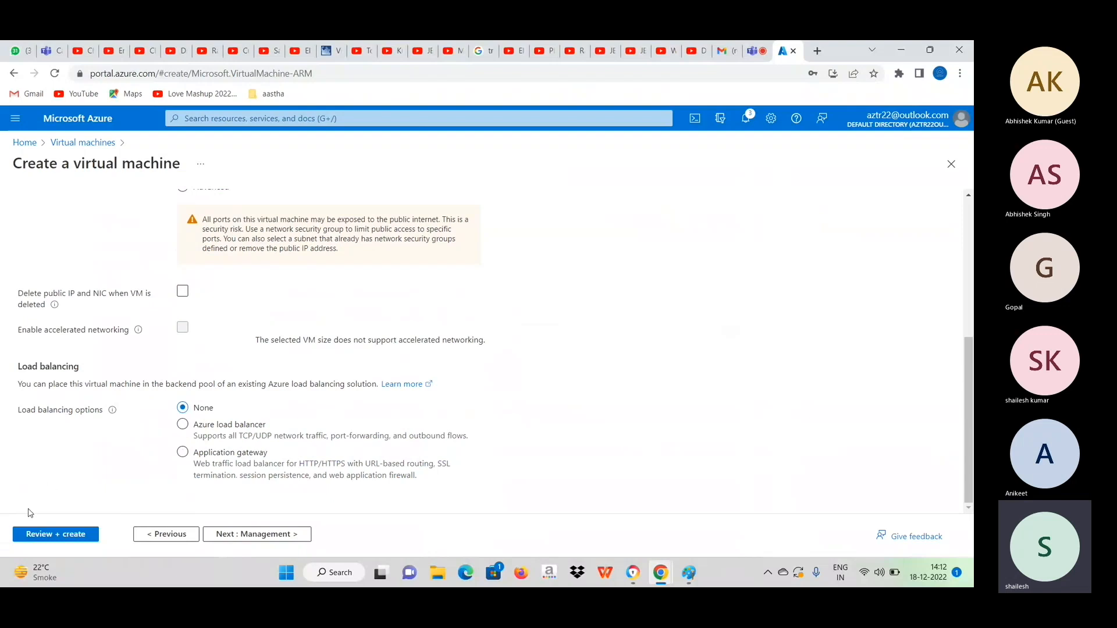
Review the configuration and create the virtual machine, and open the deployed DempVM1 resource.
{"action": "left_click", "coordinate": [52, 542]}
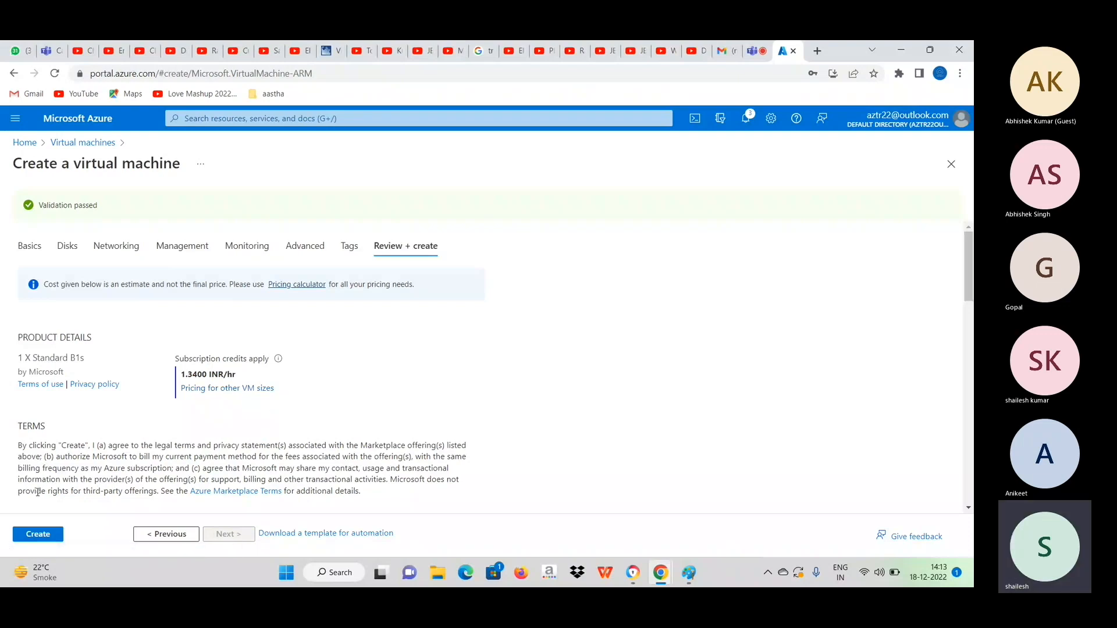
{"action": "left_click", "coordinate": [42, 539]}
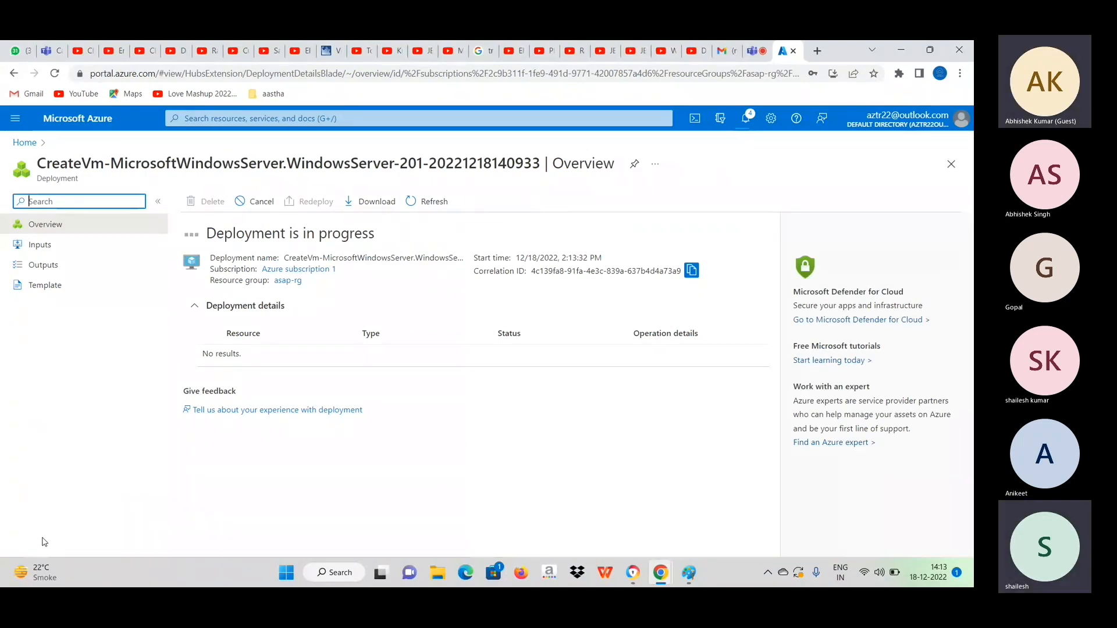
{"action": "key", "text": "XF86AudioRaiseVolume"}
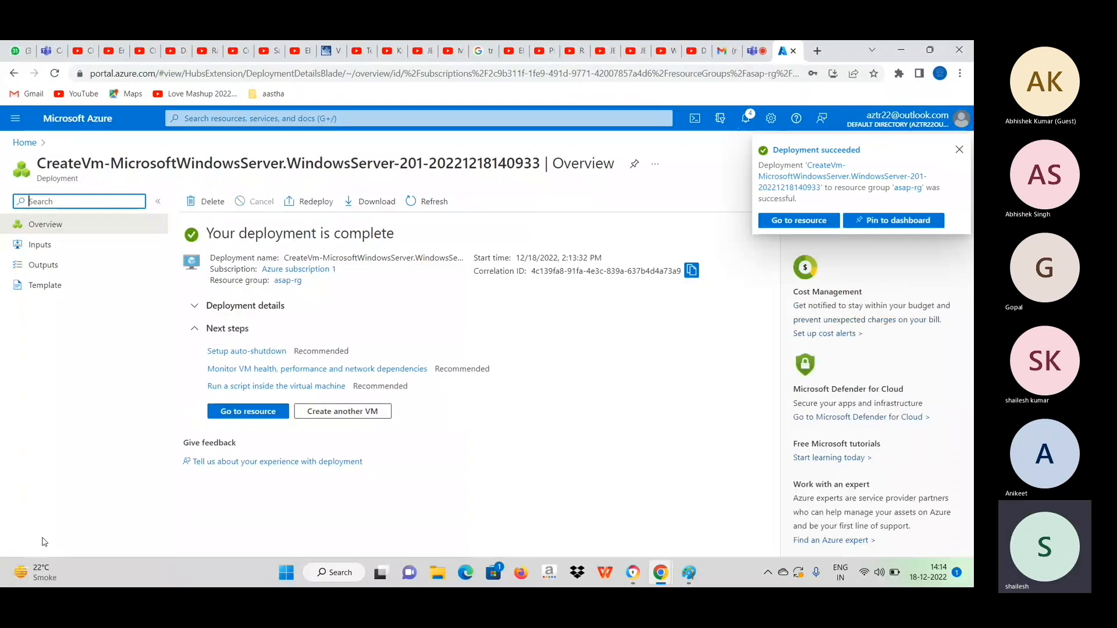
{"action": "left_click", "coordinate": [960, 154]}
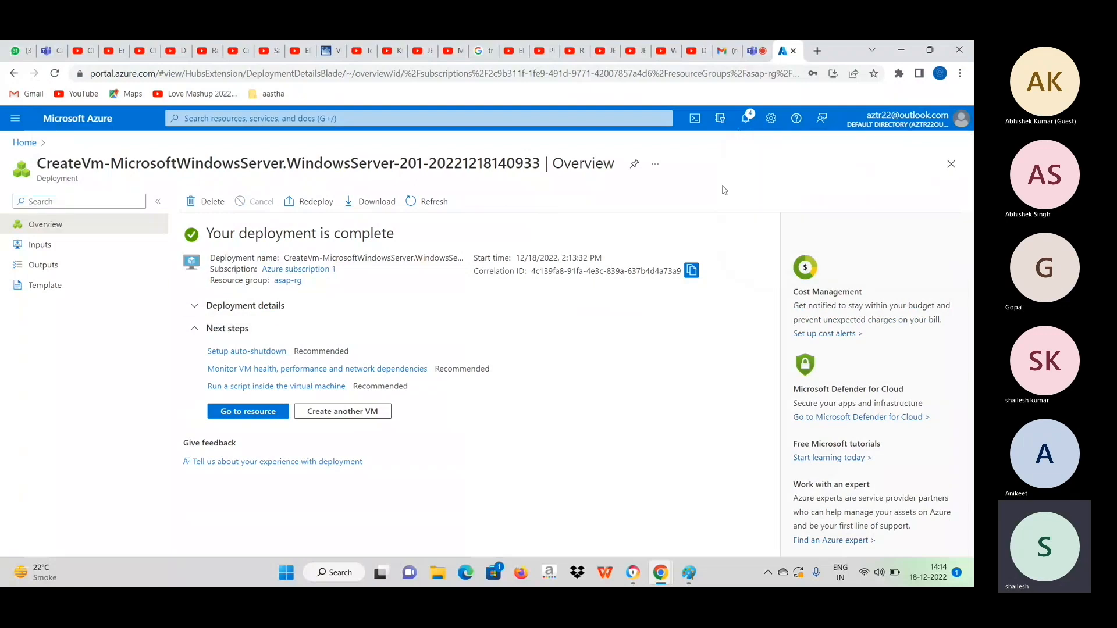
{"action": "left_click", "coordinate": [254, 413]}
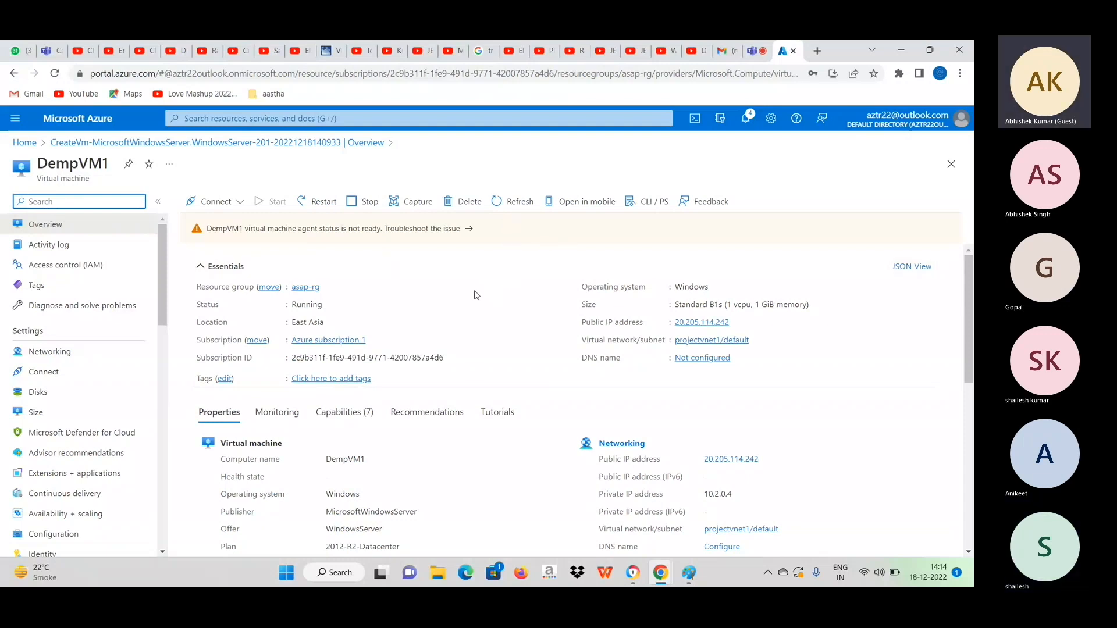
Open google.com in a new browser tab and dismiss the storage notice.
{"action": "scroll", "coordinate": [476, 295], "scroll_direction": "down", "scroll_amount": 1}
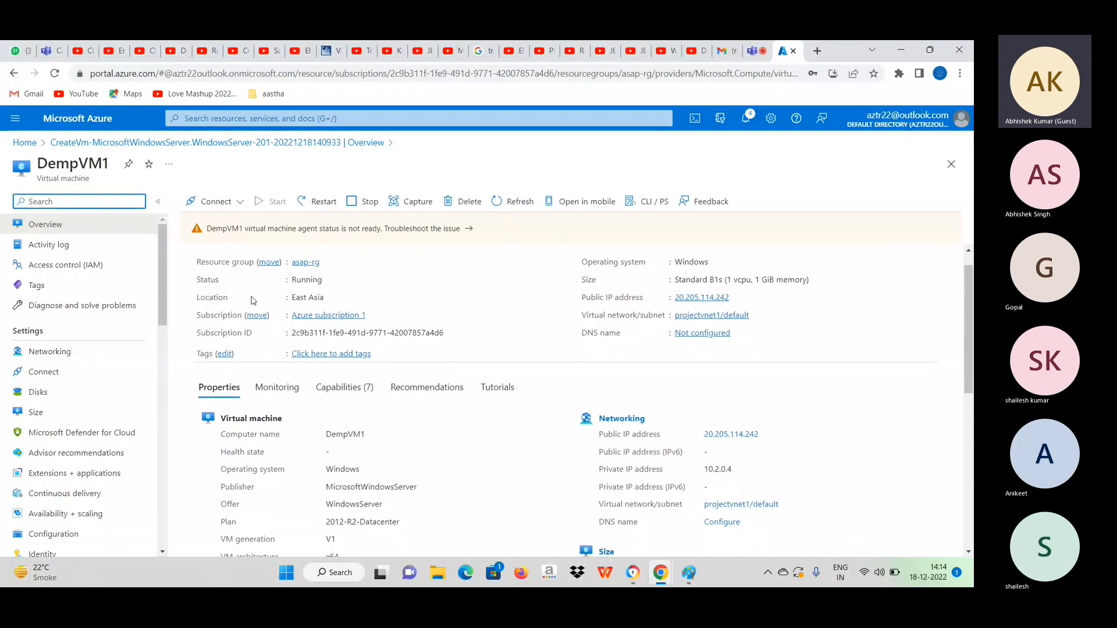
{"action": "left_click", "coordinate": [817, 50]}
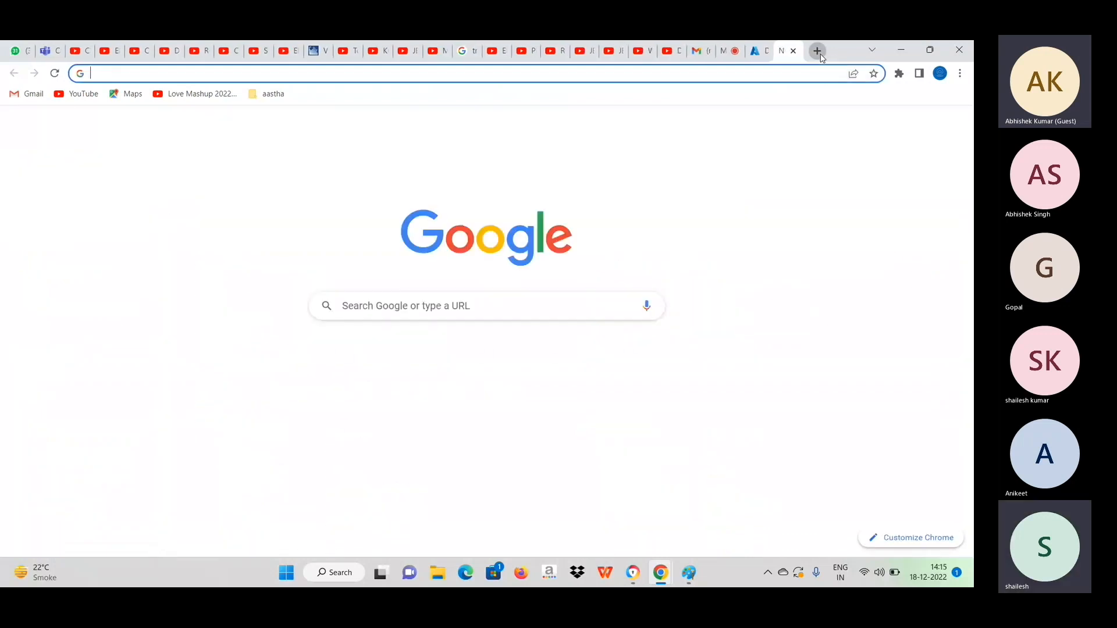
{"action": "left_click", "coordinate": [489, 71]}
{"action": "type", "text": "p"}
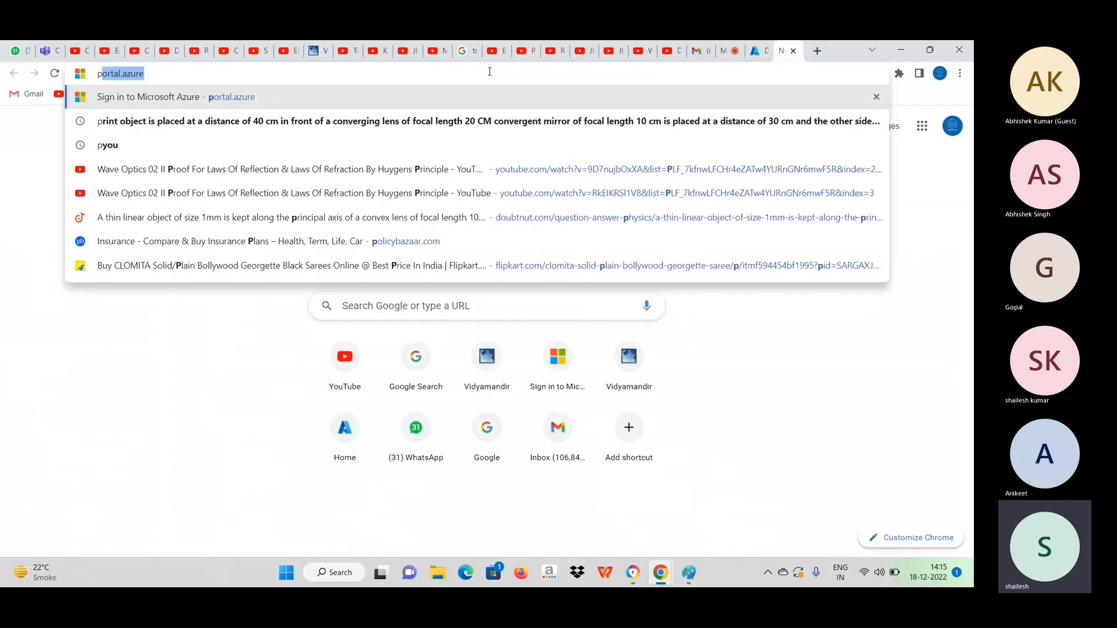
{"action": "key", "text": "BackSpace"}
{"action": "key", "text": "BackSpace"}
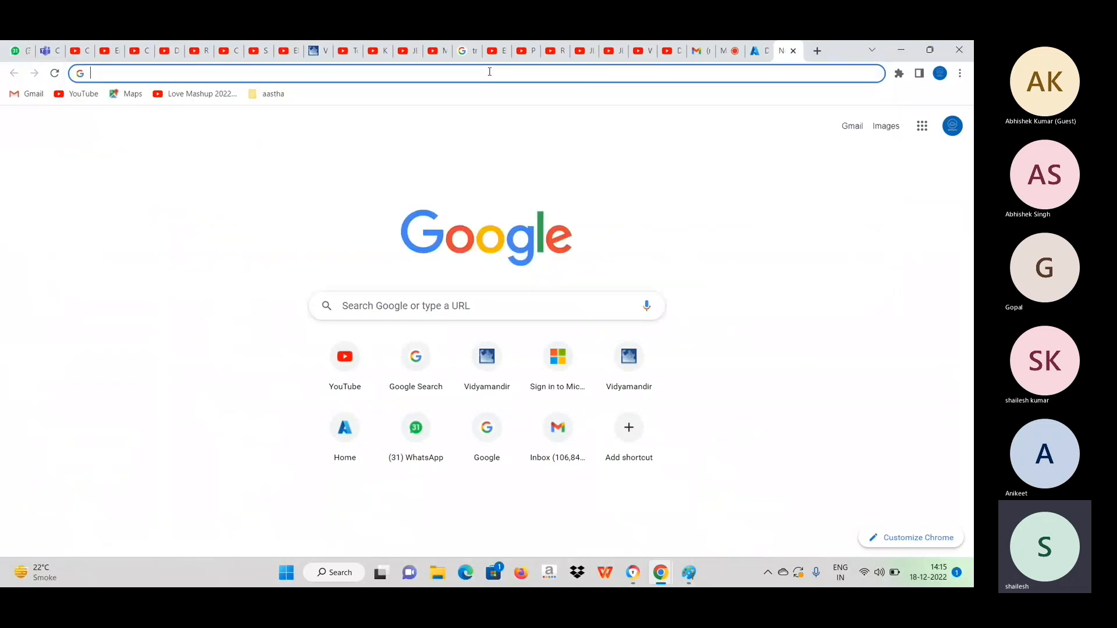
{"action": "type", "text": "go"}
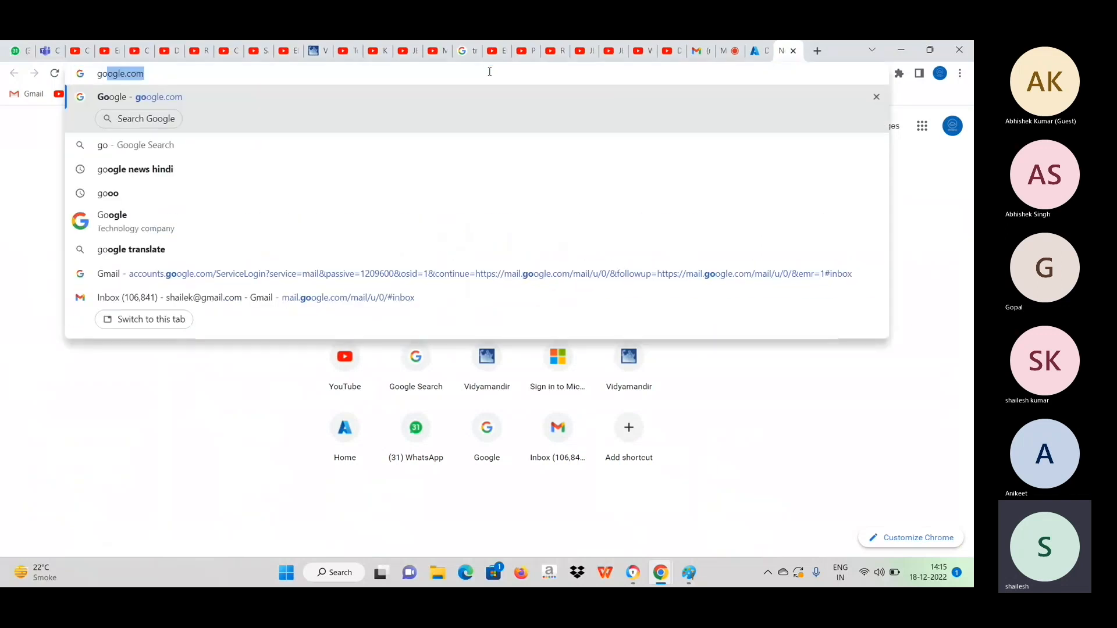
{"action": "key", "text": "Return"}
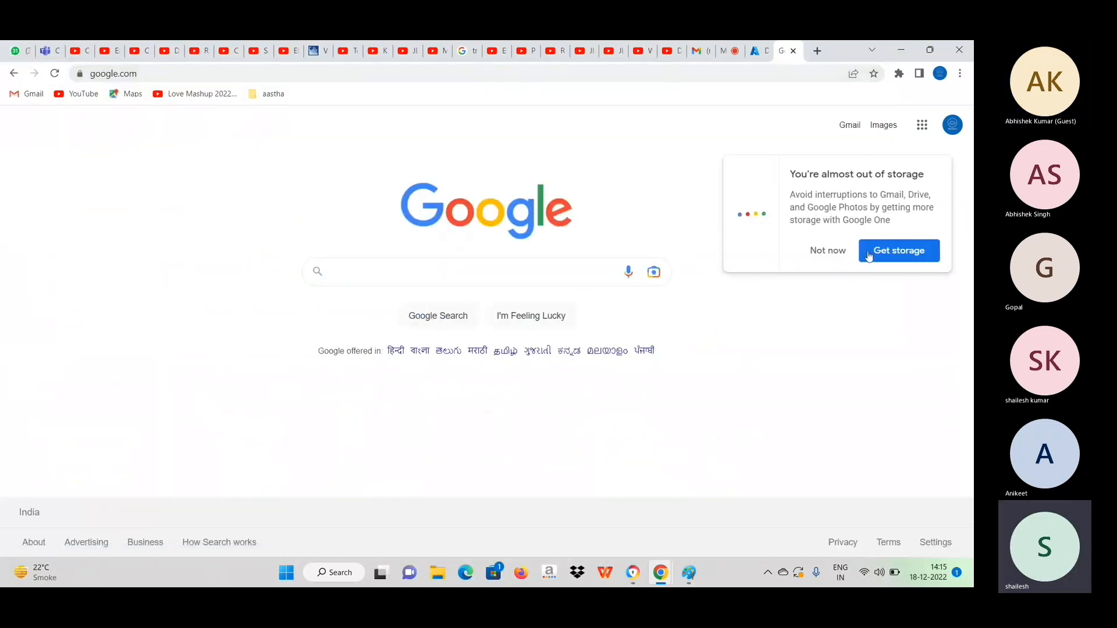
{"action": "left_click", "coordinate": [828, 251]}
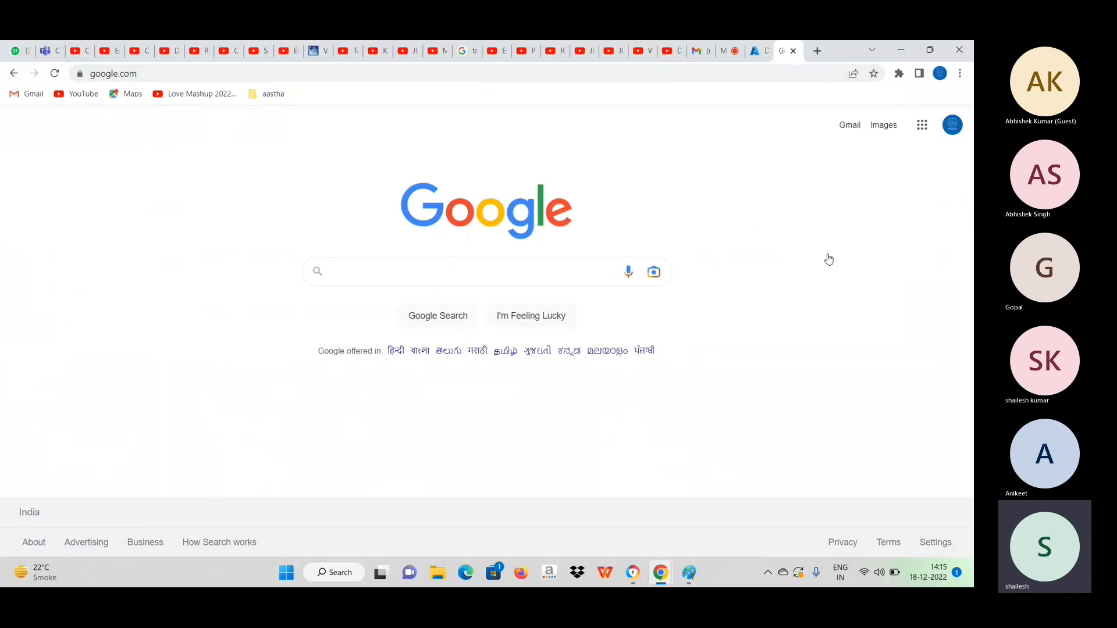
Search Google for azure calculator and open the Azure Pricing Calculator result.
{"action": "left_click", "coordinate": [438, 273]}
{"action": "type", "text": "azur"}
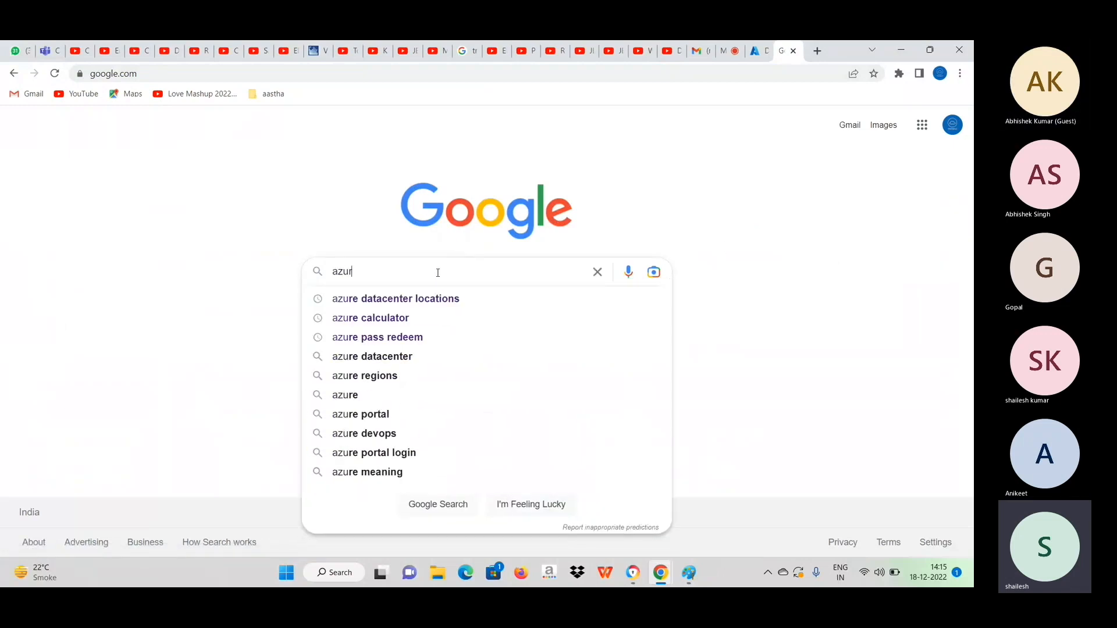
{"action": "type", "text": "e"}
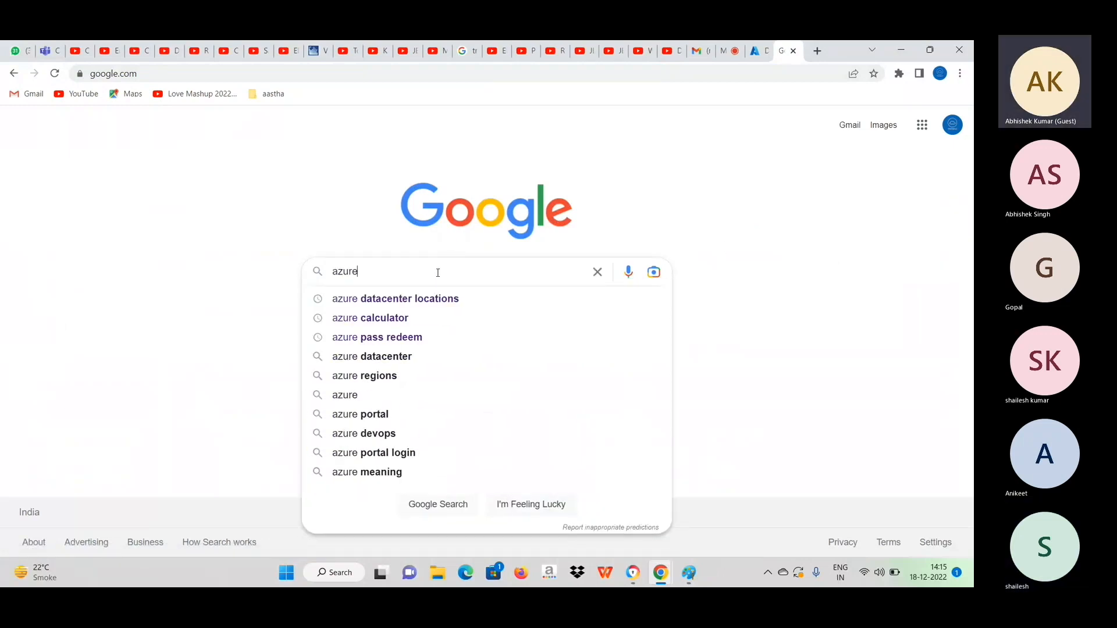
{"action": "left_click", "coordinate": [394, 325]}
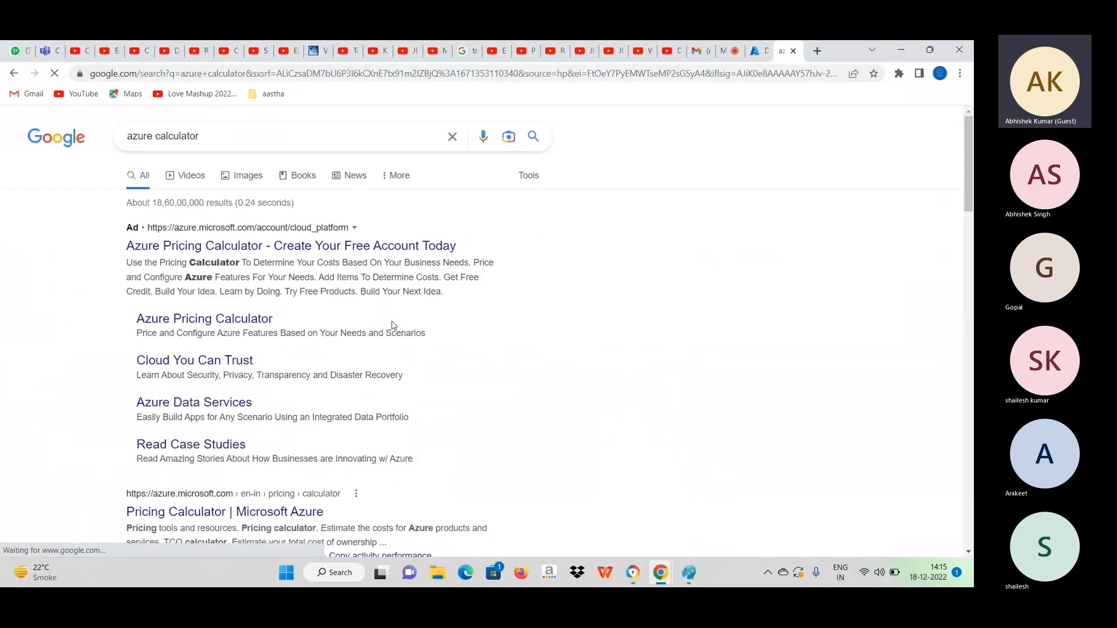
{"action": "left_click", "coordinate": [203, 324]}
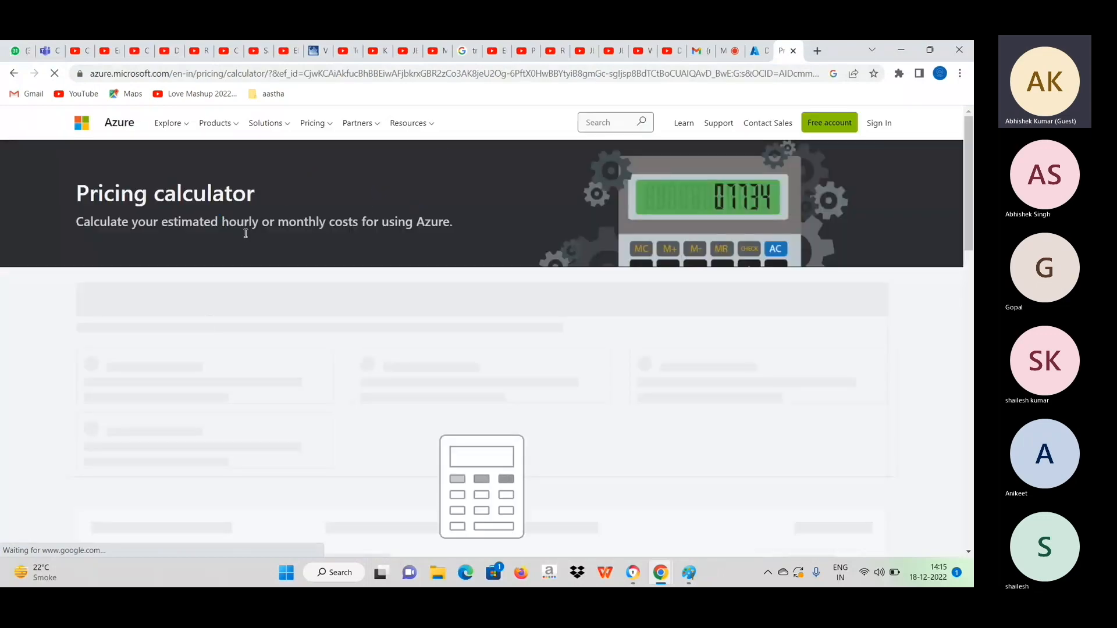
Add the Virtual Machines product to the estimate and dismiss the instance search tip above its settings.
{"action": "scroll", "coordinate": [303, 262], "scroll_direction": "down", "scroll_amount": 4}
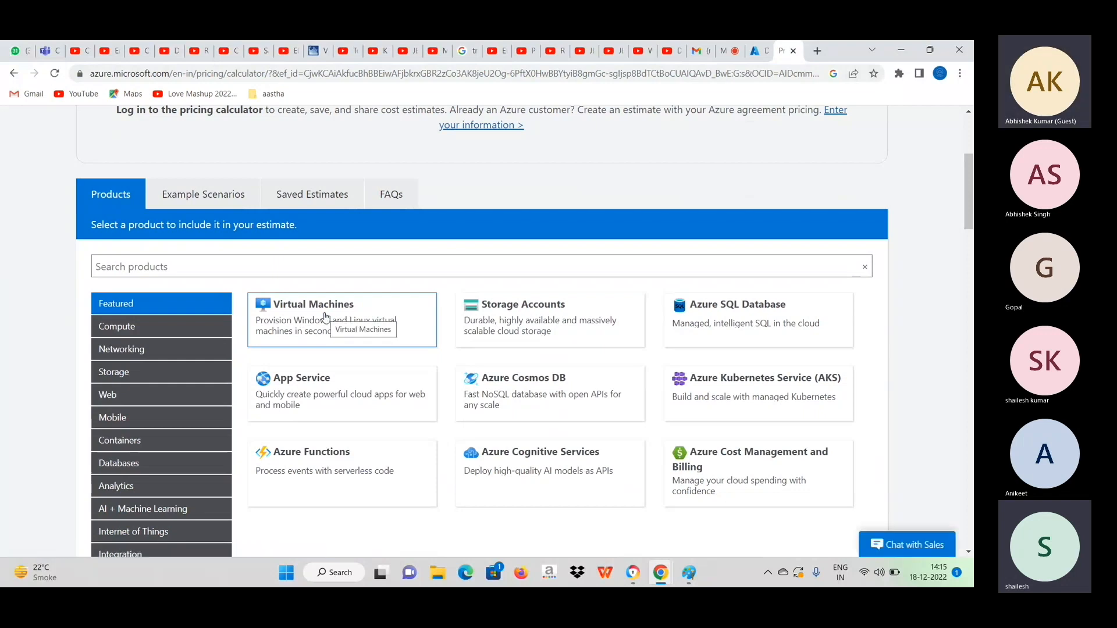
{"action": "left_click", "coordinate": [325, 317]}
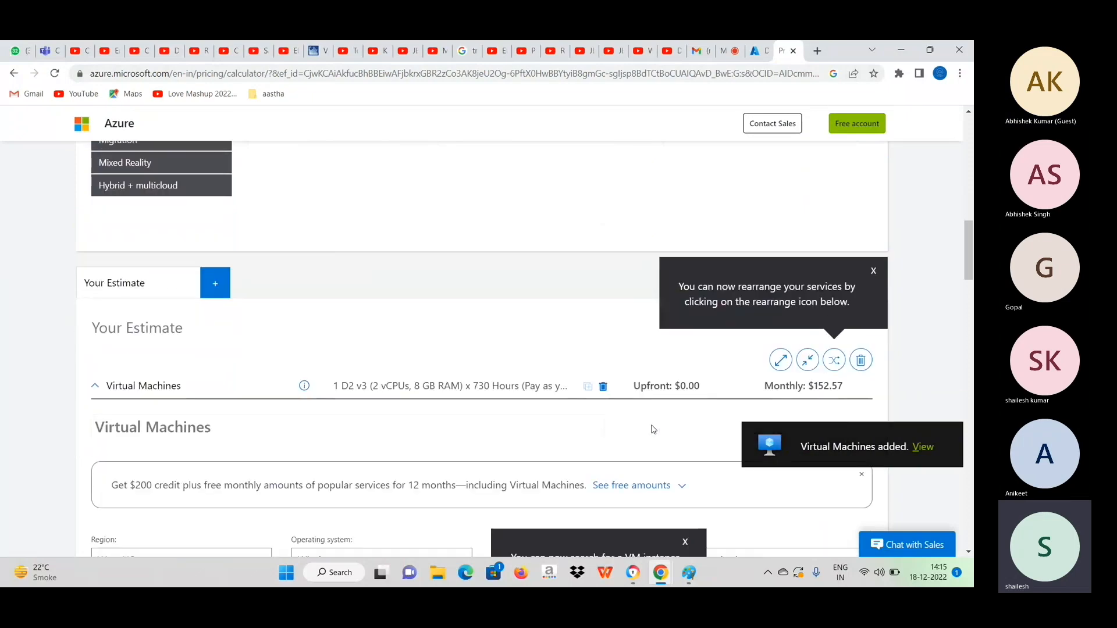
{"action": "scroll", "coordinate": [654, 430], "scroll_direction": "down", "scroll_amount": 1}
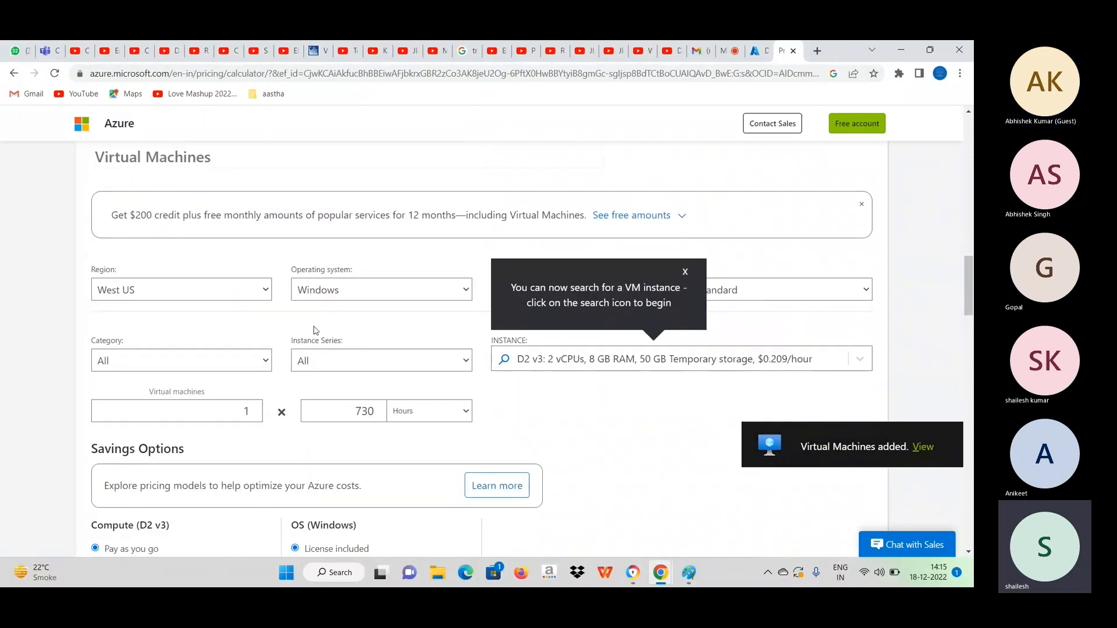
{"action": "left_click", "coordinate": [685, 272]}
{"action": "scroll", "coordinate": [456, 343], "scroll_direction": "down", "scroll_amount": 1}
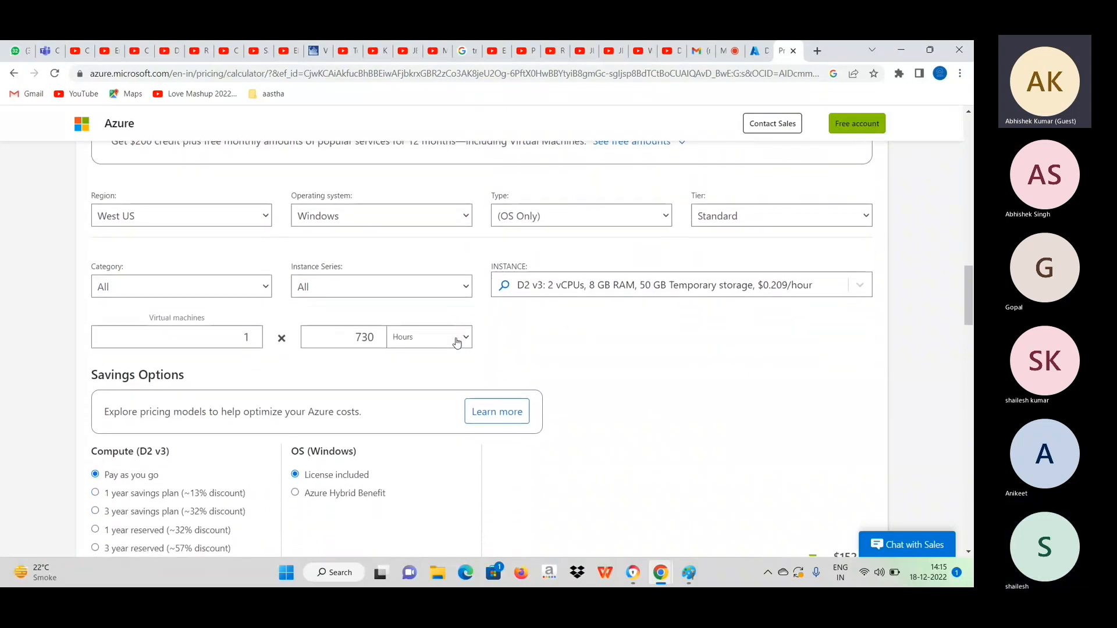
Set the region of the Virtual Machines estimate to East Asia.
{"action": "left_click", "coordinate": [239, 216]}
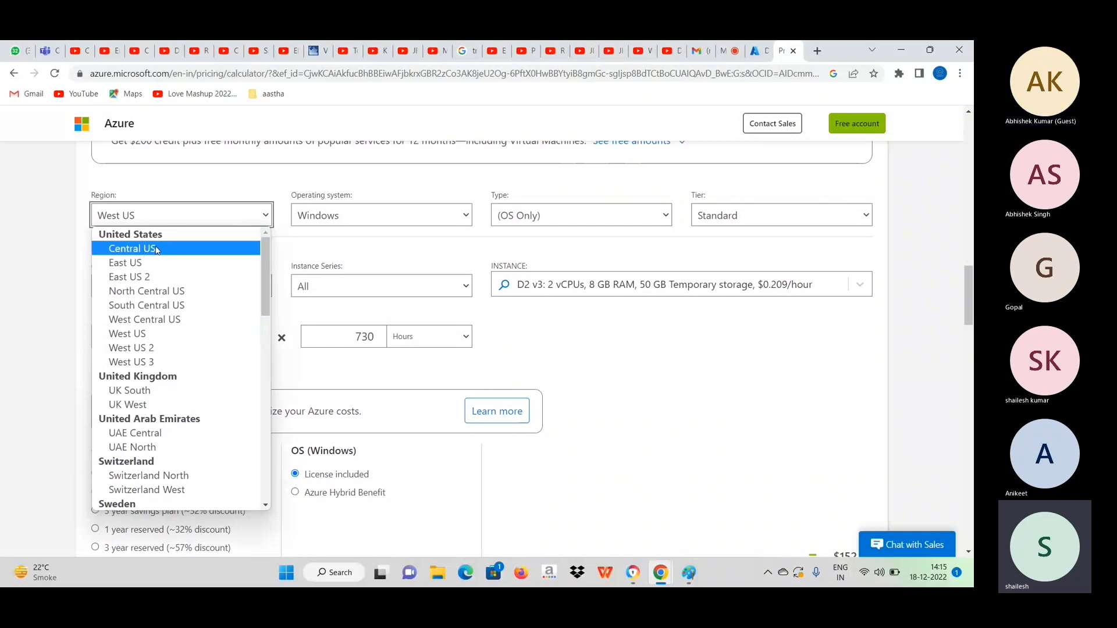
{"action": "scroll", "coordinate": [186, 358], "scroll_direction": "down", "scroll_amount": 4}
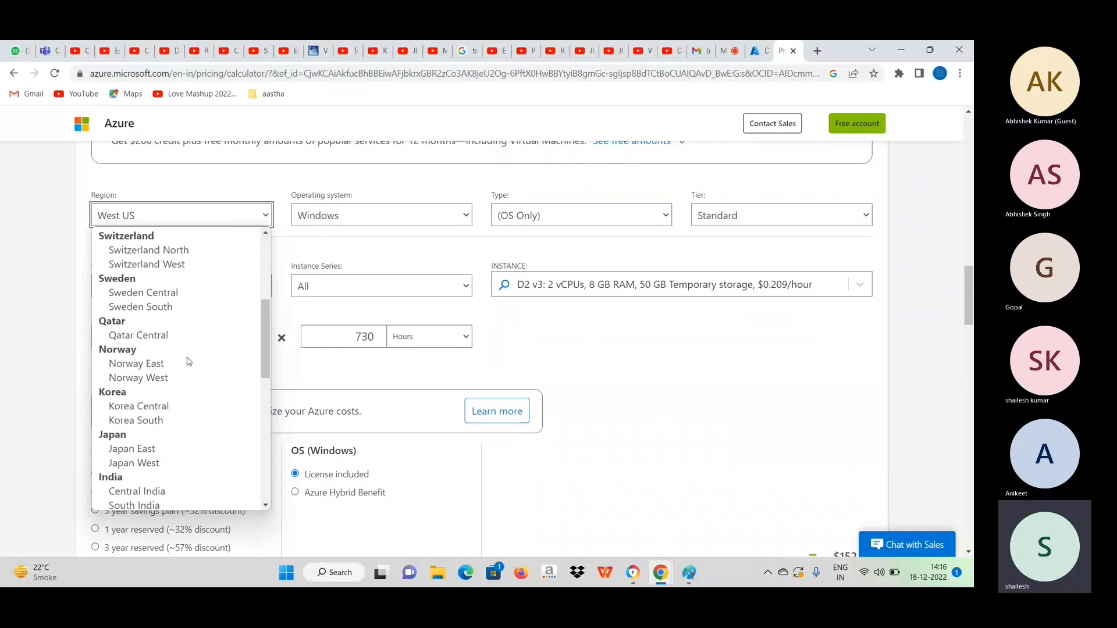
{"action": "scroll", "coordinate": [187, 361], "scroll_direction": "down", "scroll_amount": 6}
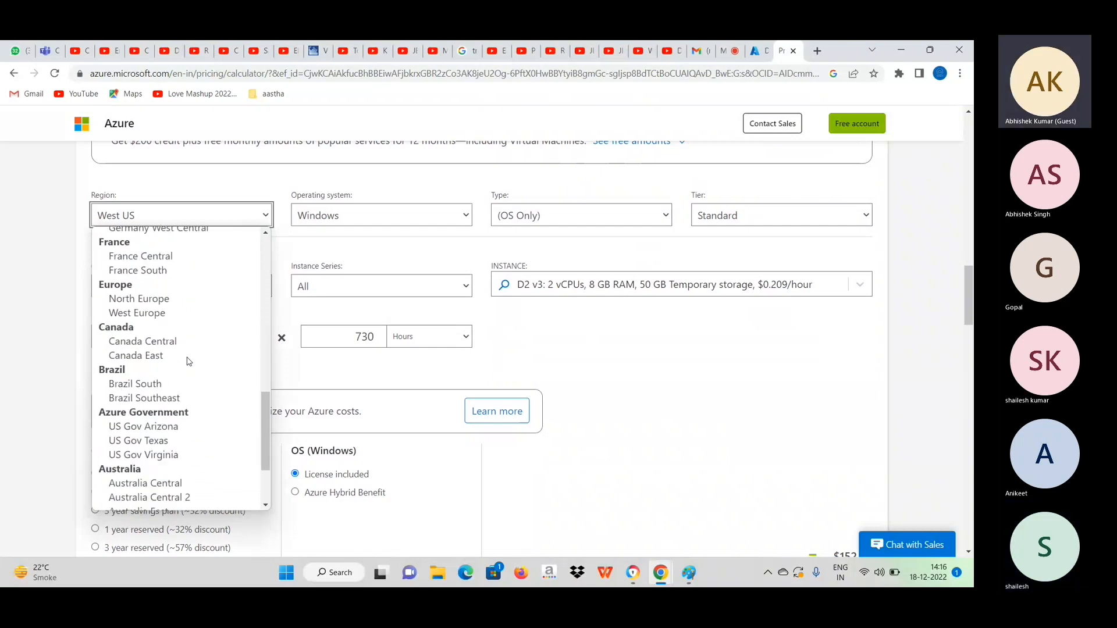
{"action": "scroll", "coordinate": [187, 361], "scroll_direction": "down", "scroll_amount": 3}
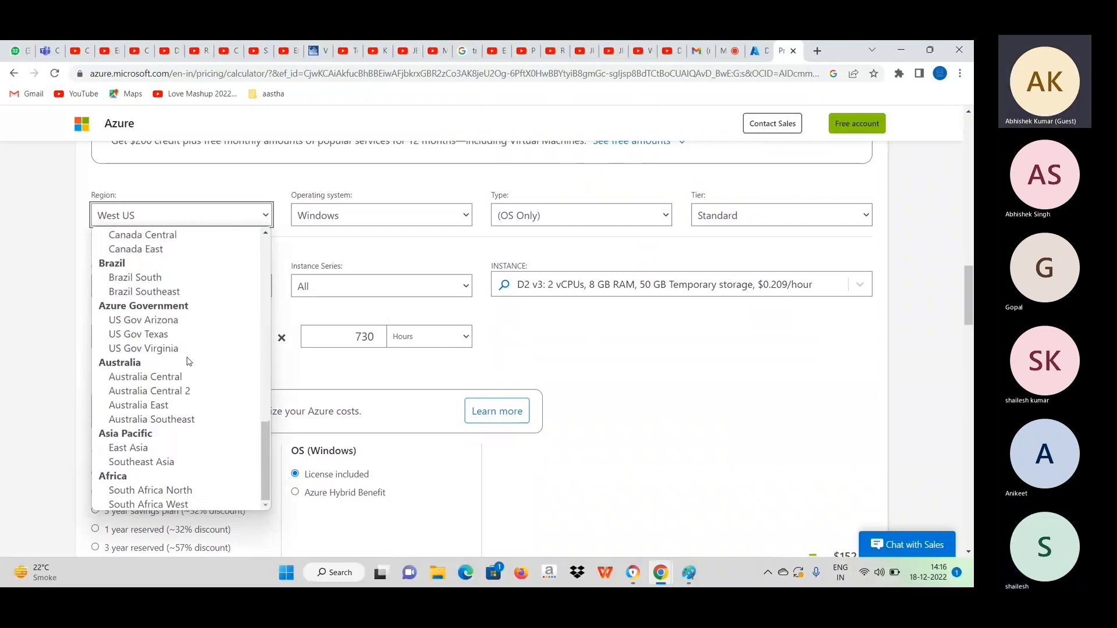
{"action": "left_click", "coordinate": [129, 450]}
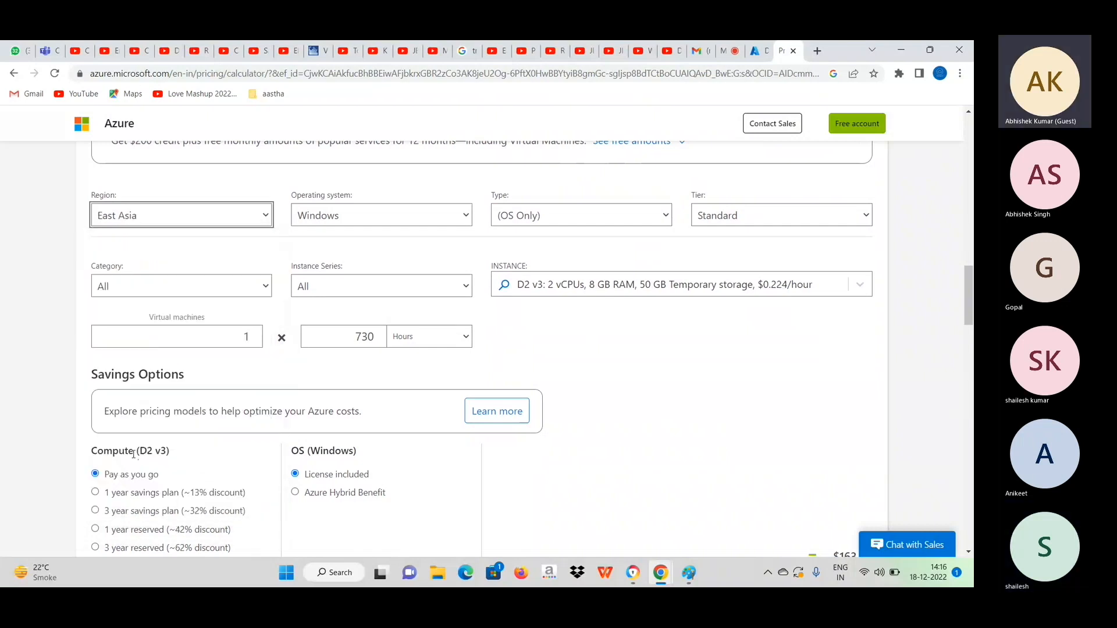
Choose Windows as the operating system and Standard as the tier for the virtual machine estimate.
{"action": "left_click", "coordinate": [398, 224]}
{"action": "left_click", "coordinate": [358, 255]}
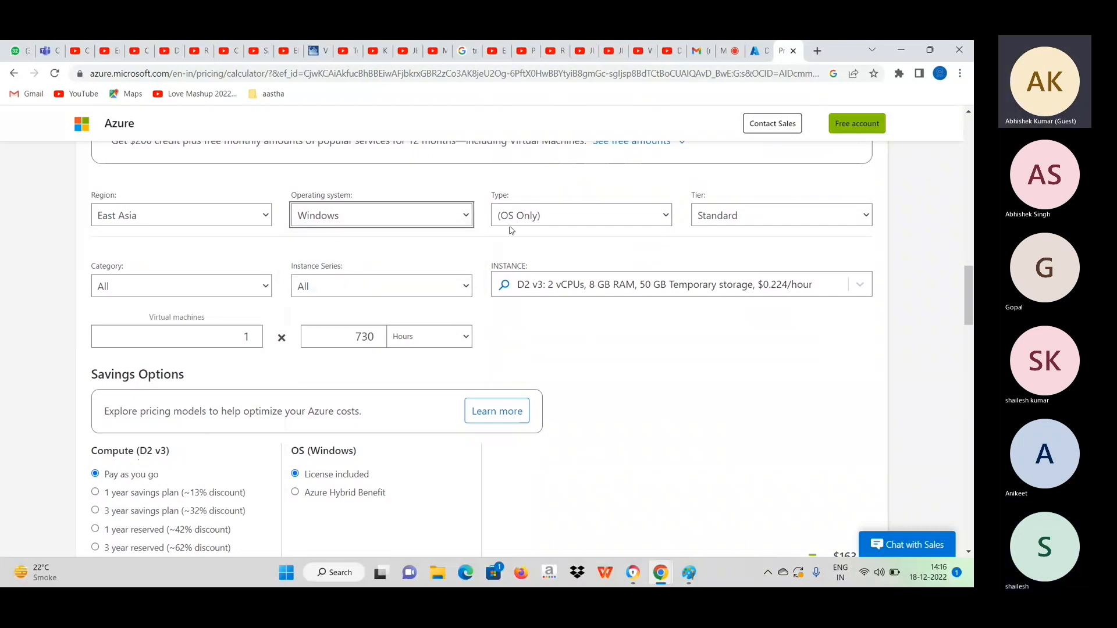
{"action": "left_click", "coordinate": [764, 217]}
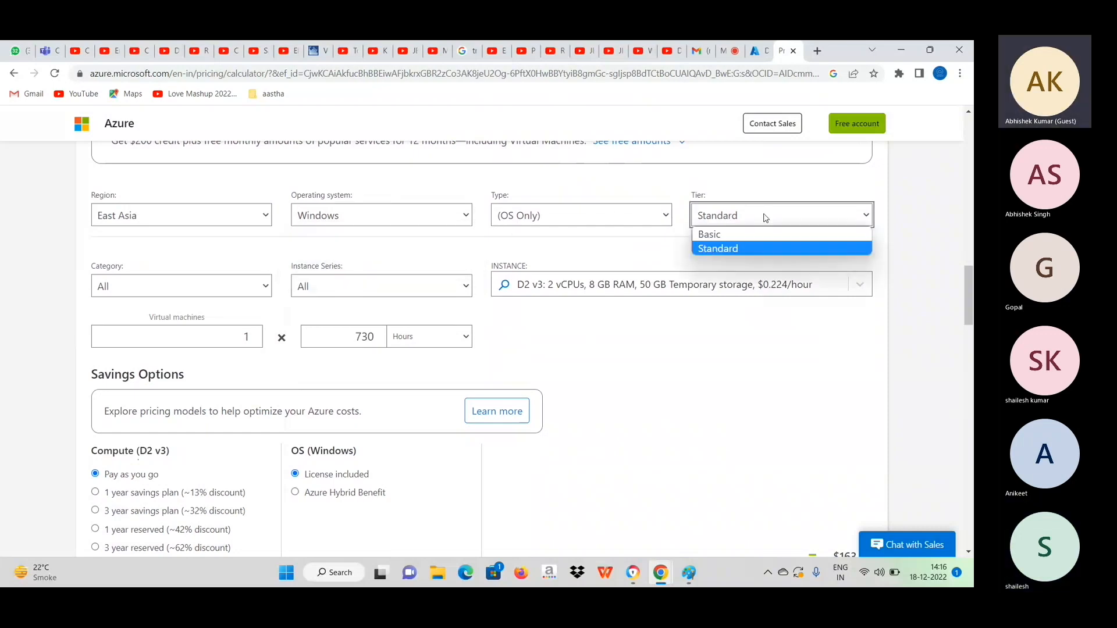
{"action": "left_click", "coordinate": [755, 249]}
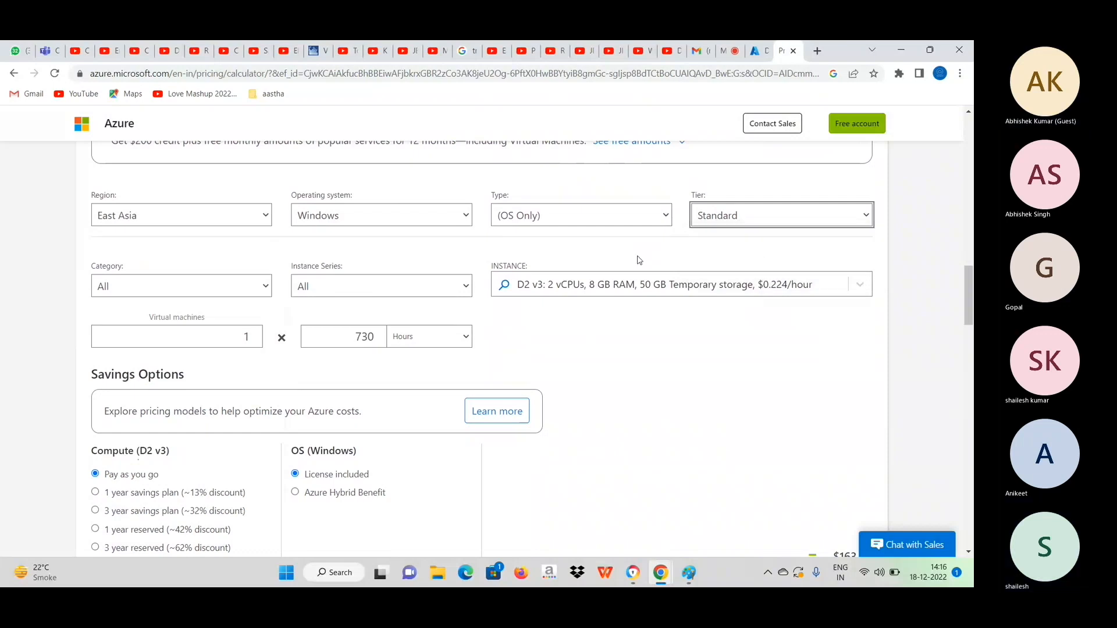
Browse the available instance sizes and select DS12-2 v2 with 2 vCPUs and 28 GB RAM.
{"action": "left_click", "coordinate": [581, 291]}
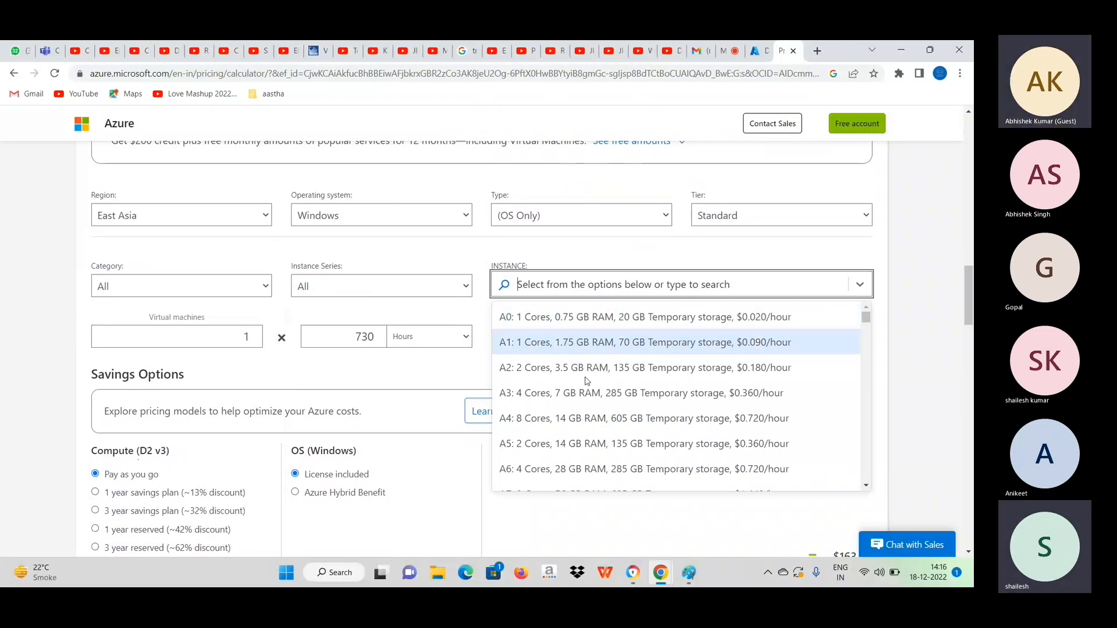
{"action": "scroll", "coordinate": [587, 381], "scroll_direction": "down", "scroll_amount": 1}
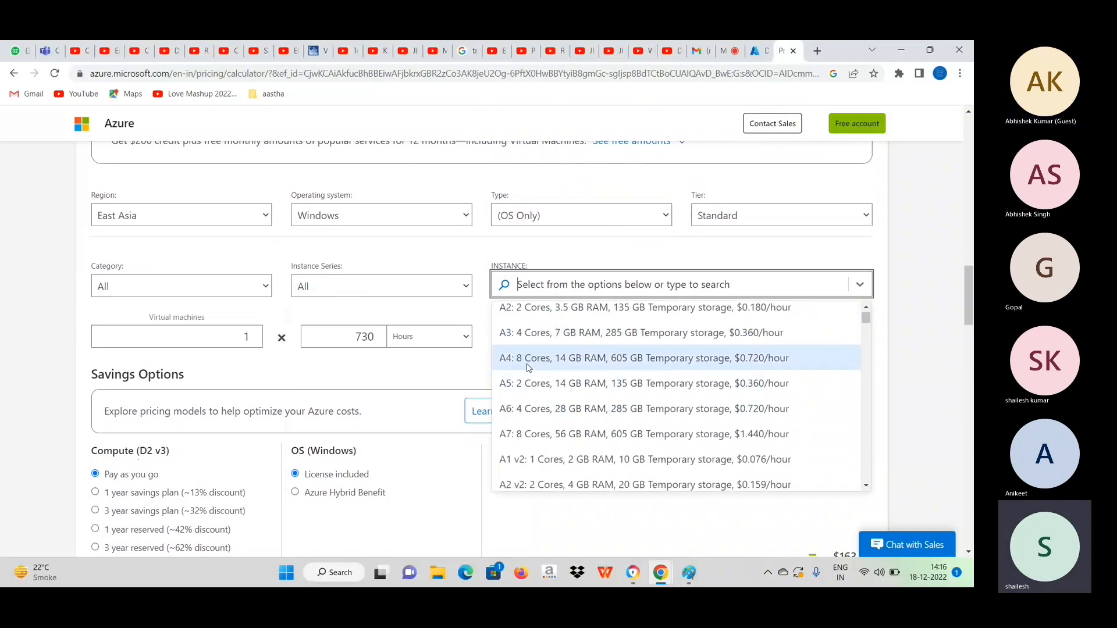
{"action": "scroll", "coordinate": [586, 405], "scroll_direction": "down", "scroll_amount": 3}
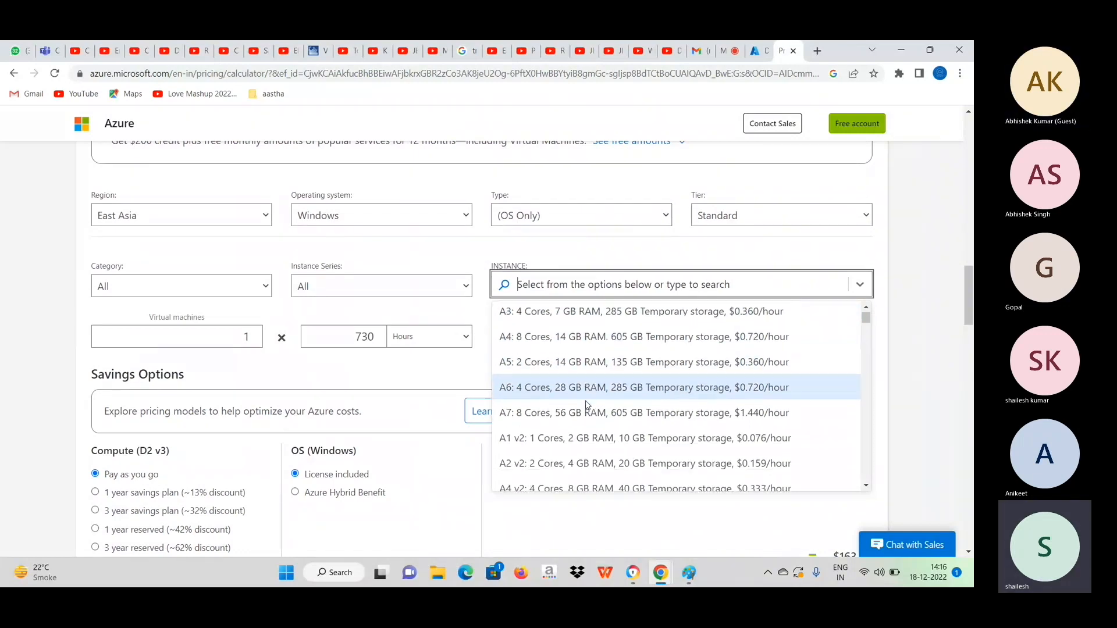
{"action": "scroll", "coordinate": [586, 404], "scroll_direction": "down", "scroll_amount": 3}
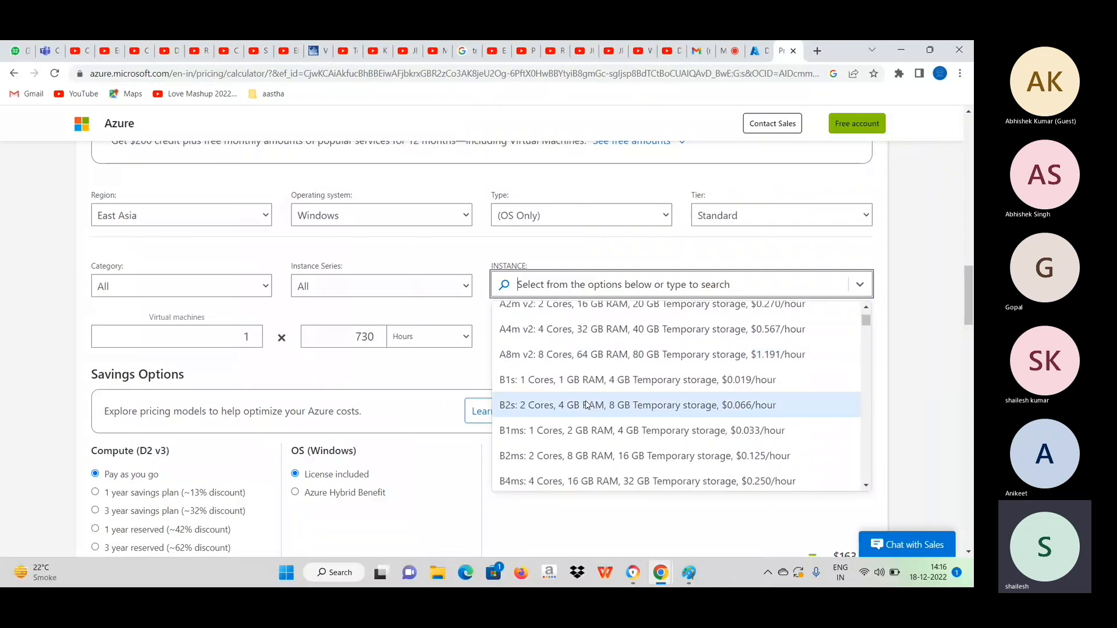
{"action": "scroll", "coordinate": [573, 427], "scroll_direction": "down", "scroll_amount": 3}
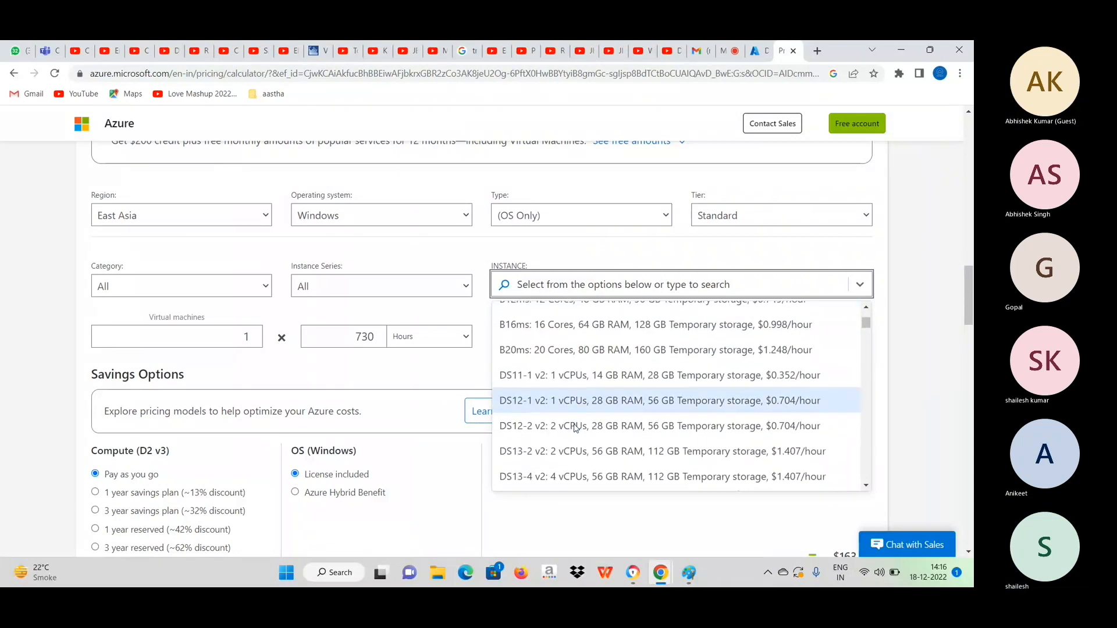
{"action": "left_click", "coordinate": [569, 425]}
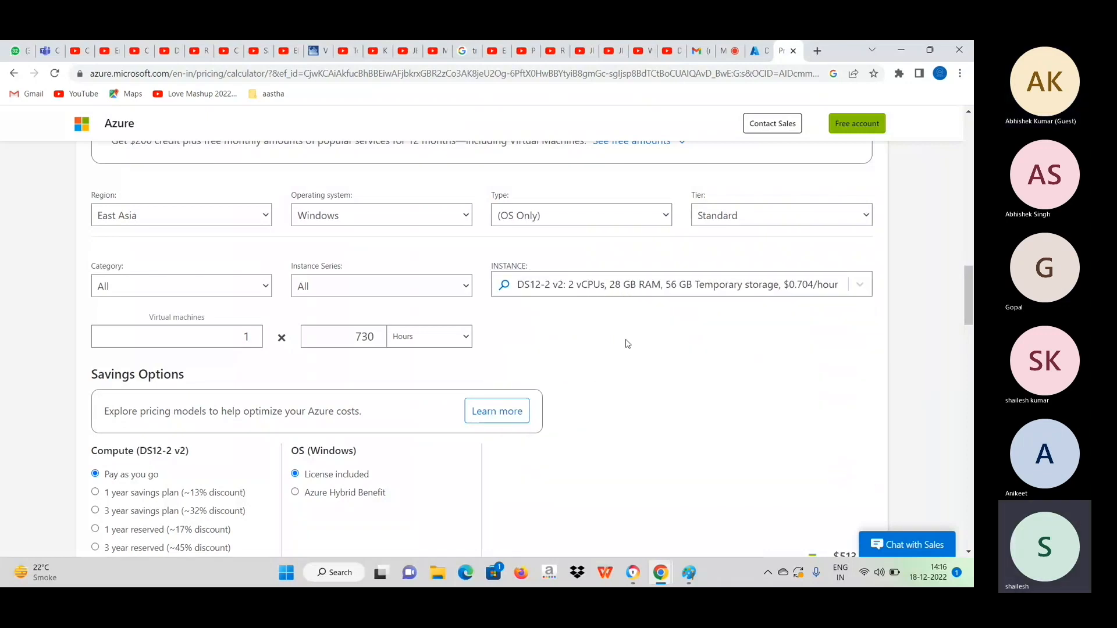
Review the estimate's monthly cost breakdown and switch the Windows OS licensing to Azure Hybrid Benefit.
{"action": "scroll", "coordinate": [626, 345], "scroll_direction": "down", "scroll_amount": 1}
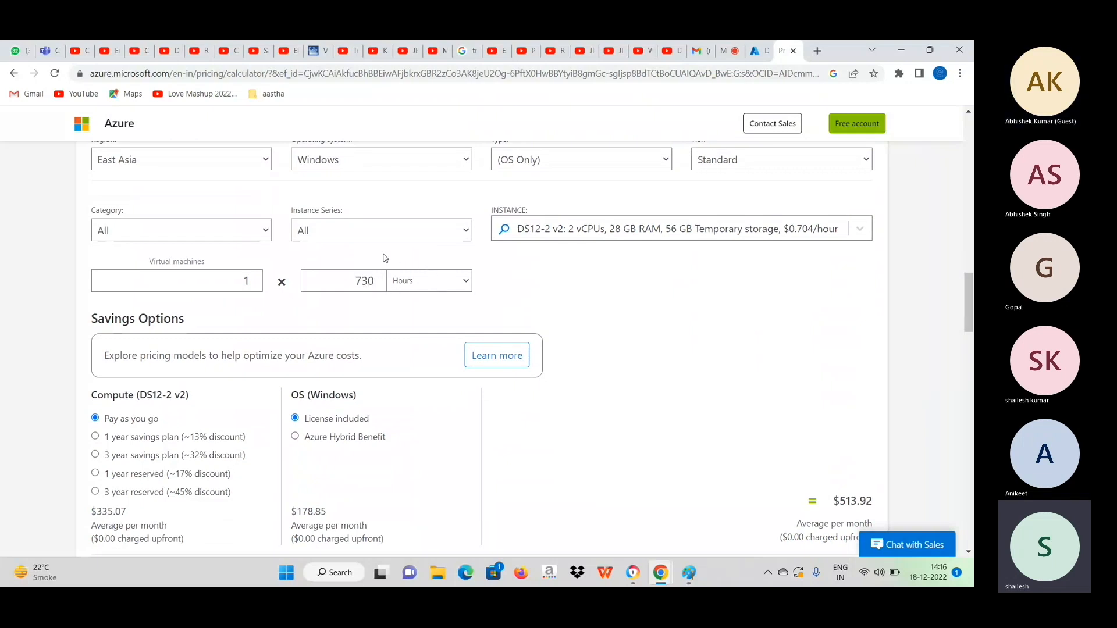
{"action": "scroll", "coordinate": [399, 314], "scroll_direction": "down", "scroll_amount": 1}
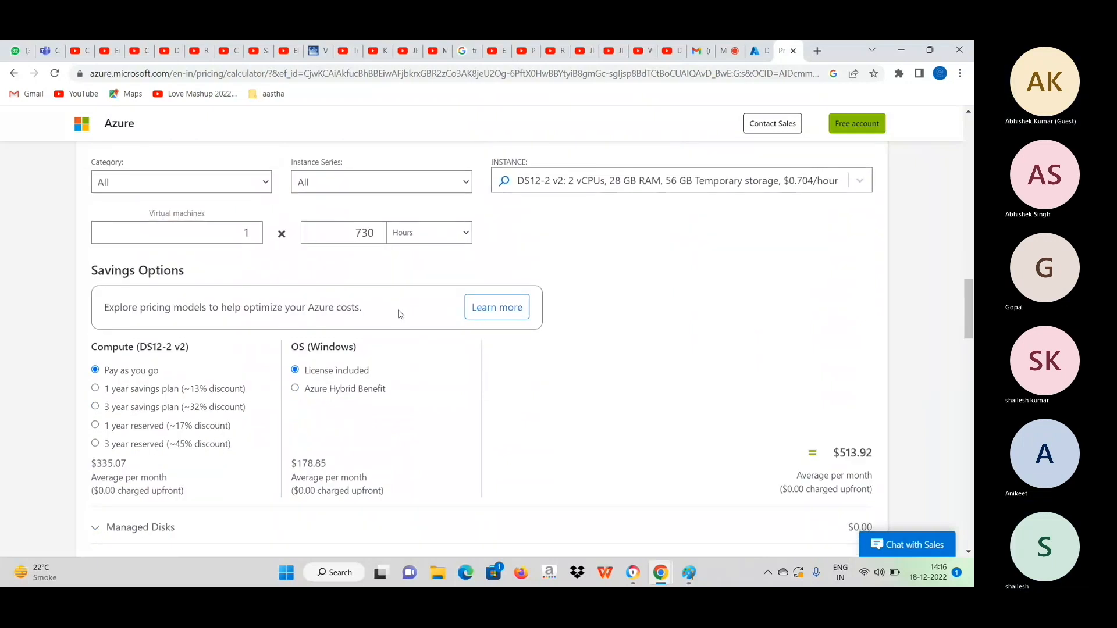
{"action": "scroll", "coordinate": [399, 314], "scroll_direction": "down", "scroll_amount": 2}
{"action": "scroll", "coordinate": [400, 314], "scroll_direction": "down", "scroll_amount": 1}
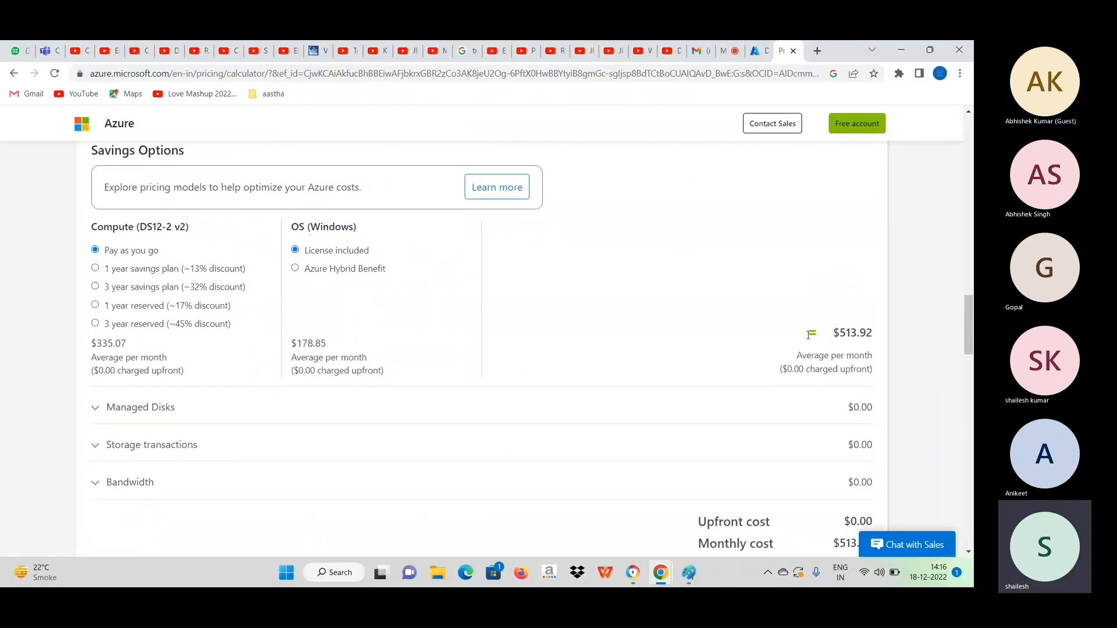
{"action": "scroll", "coordinate": [823, 369], "scroll_direction": "down", "scroll_amount": 2}
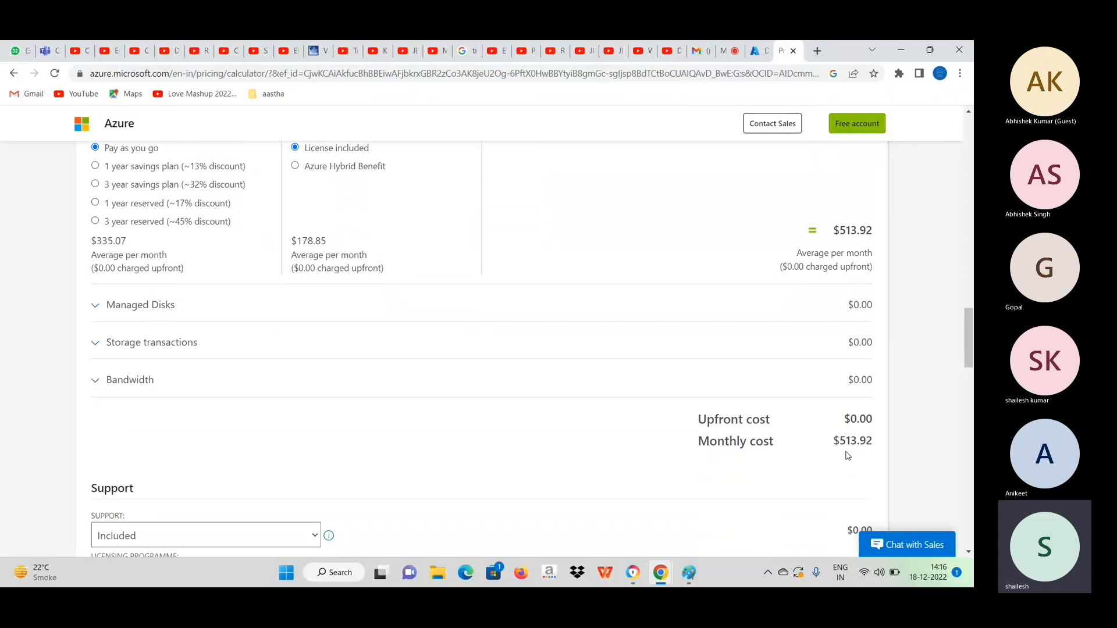
{"action": "scroll", "coordinate": [569, 353], "scroll_direction": "up", "scroll_amount": 2}
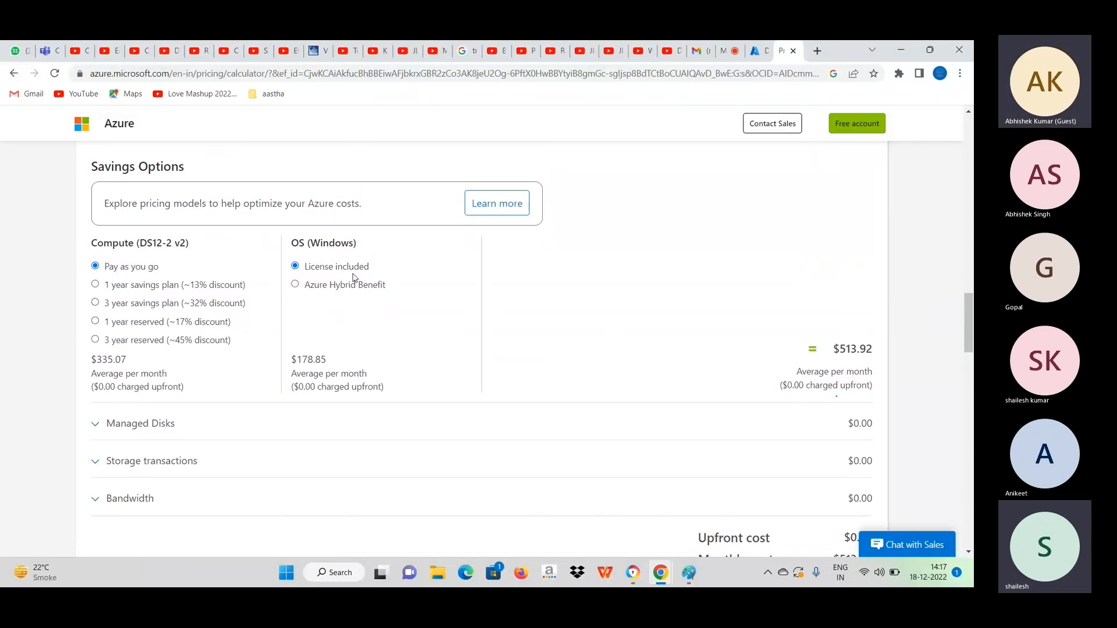
{"action": "left_click", "coordinate": [312, 287]}
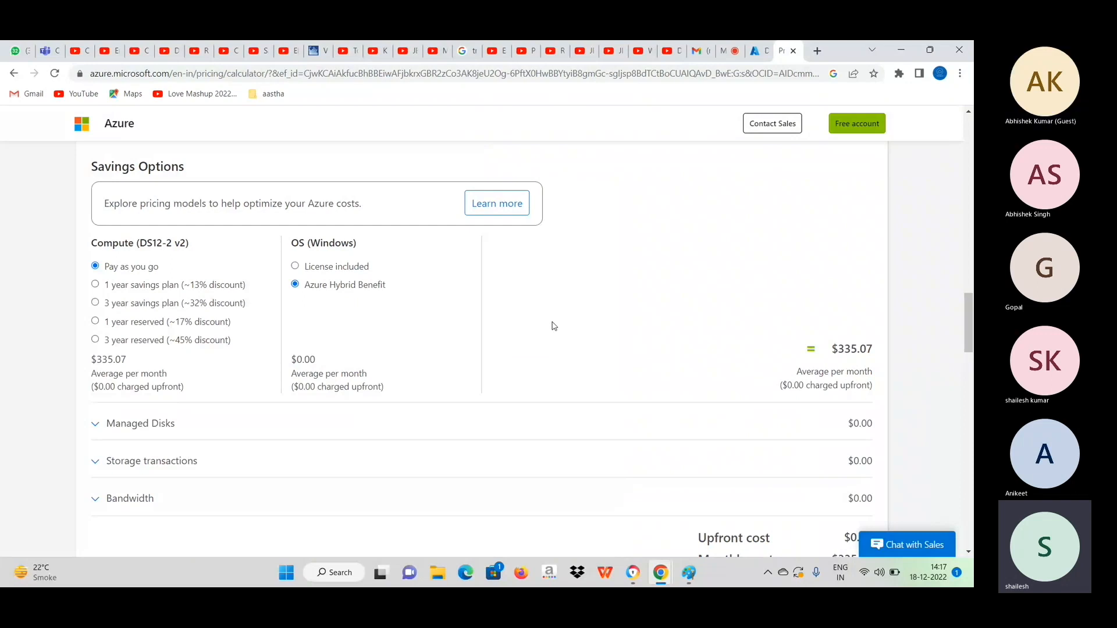
Apply the 3 year savings plan to the DS12-2 v2 compute cost and check the estimate's monthly cost.
{"action": "scroll", "coordinate": [554, 327], "scroll_direction": "down", "scroll_amount": 1}
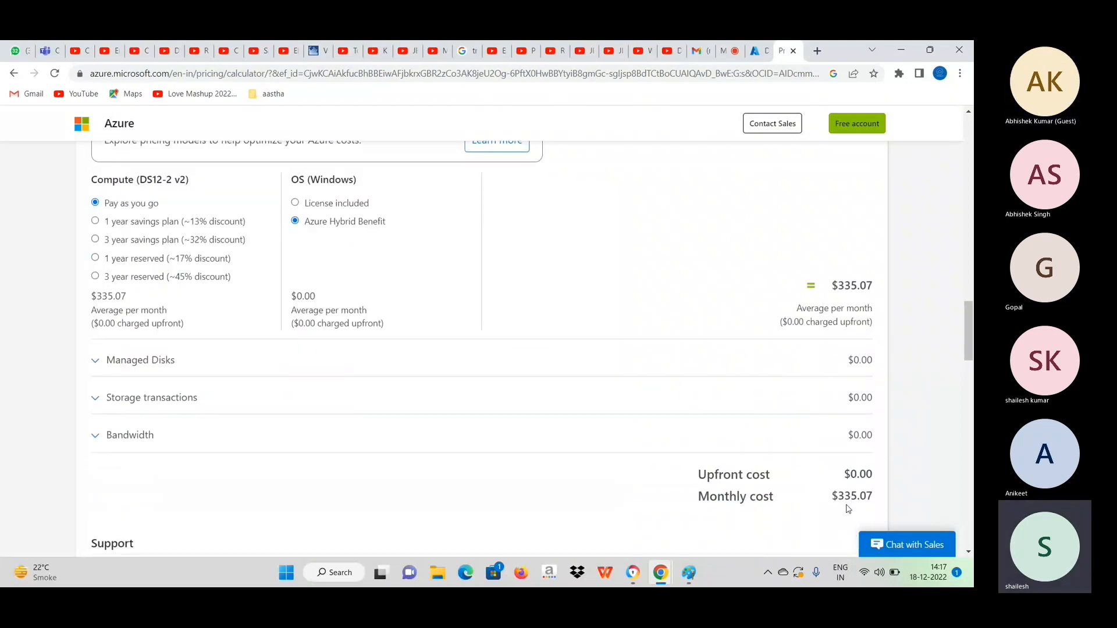
{"action": "scroll", "coordinate": [592, 374], "scroll_direction": "up", "scroll_amount": 1}
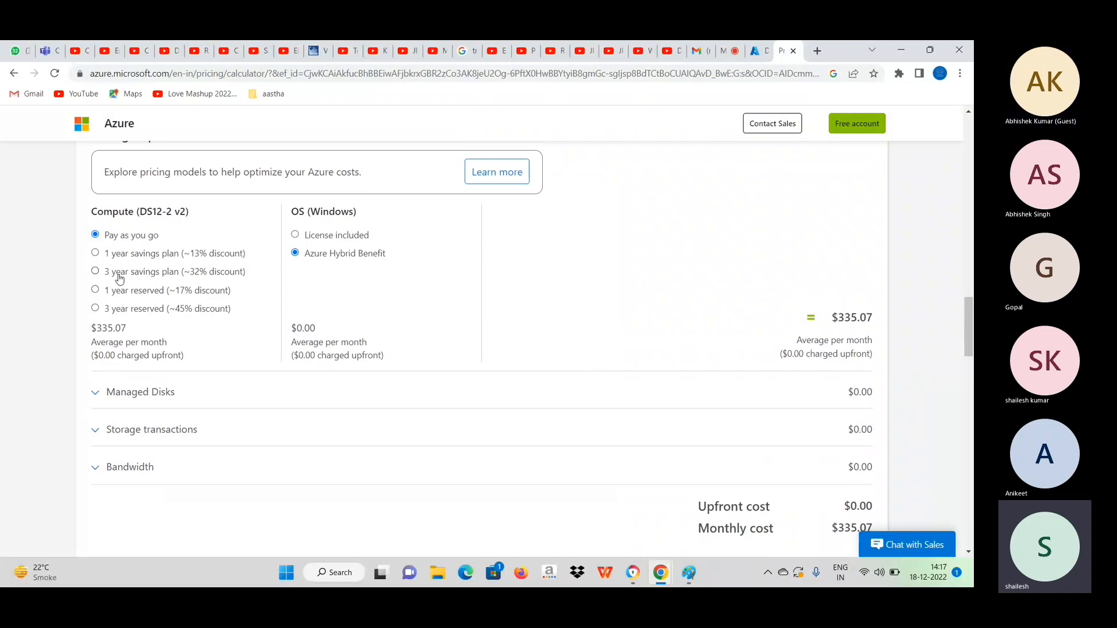
{"action": "left_click", "coordinate": [96, 272]}
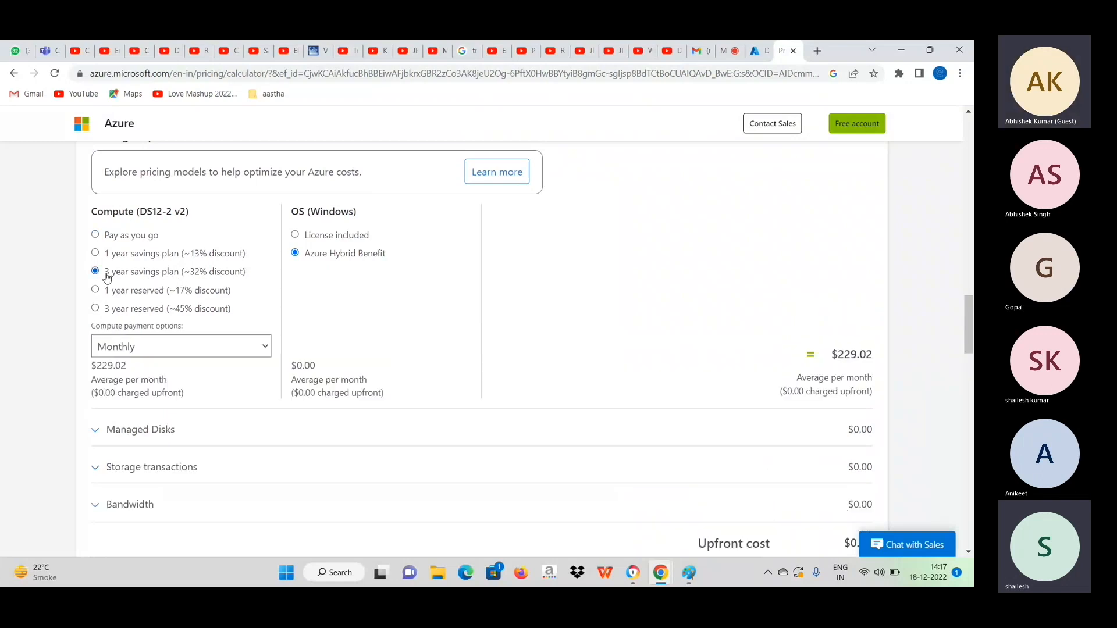
{"action": "scroll", "coordinate": [608, 367], "scroll_direction": "down", "scroll_amount": 2}
{"action": "scroll", "coordinate": [607, 367], "scroll_direction": "down", "scroll_amount": 2}
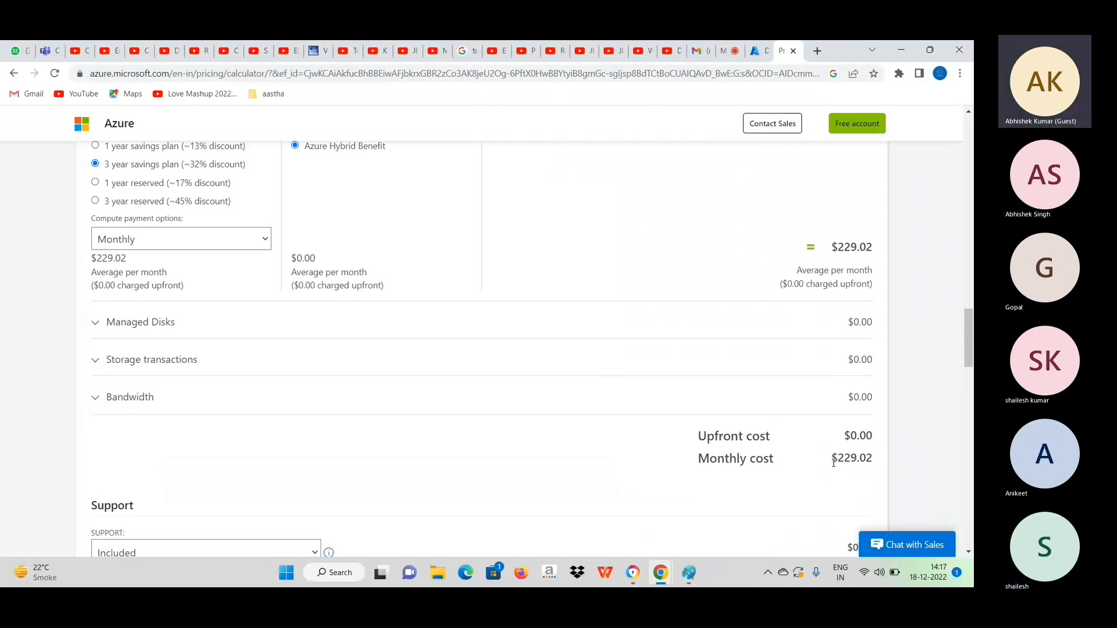
Review the estimate's support, licensing programme and total cost sections along with the selected savings options.
{"action": "scroll", "coordinate": [618, 510], "scroll_direction": "down", "scroll_amount": 3}
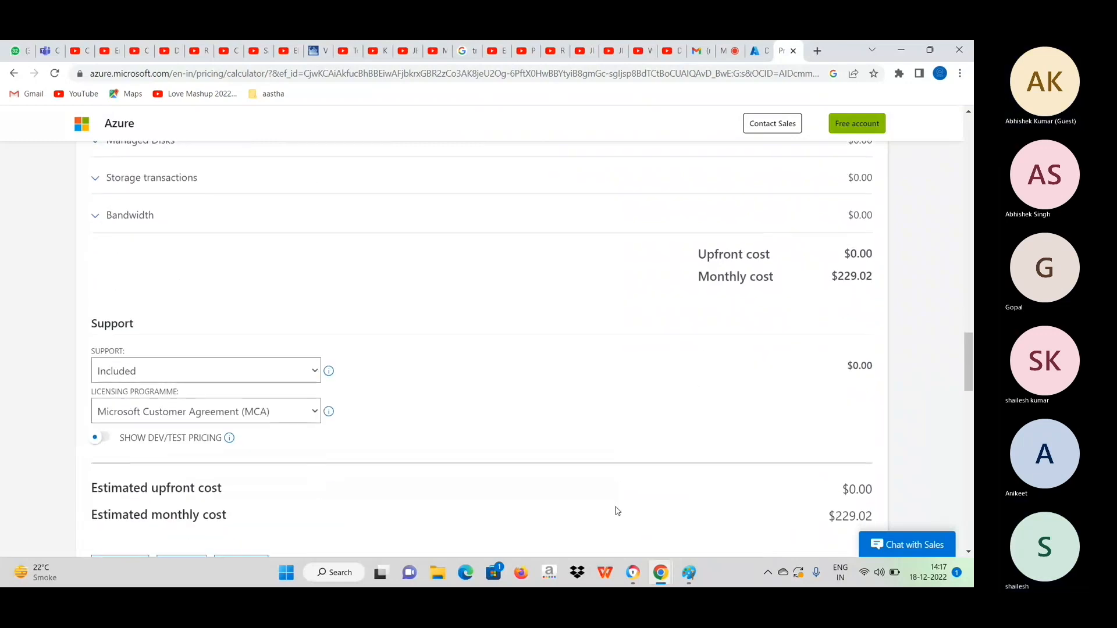
{"action": "scroll", "coordinate": [617, 511], "scroll_direction": "up", "scroll_amount": 7}
{"action": "scroll", "coordinate": [618, 511], "scroll_direction": "up", "scroll_amount": 3}
{"action": "scroll", "coordinate": [618, 511], "scroll_direction": "down", "scroll_amount": 13}
{"action": "scroll", "coordinate": [618, 511], "scroll_direction": "down", "scroll_amount": 15}
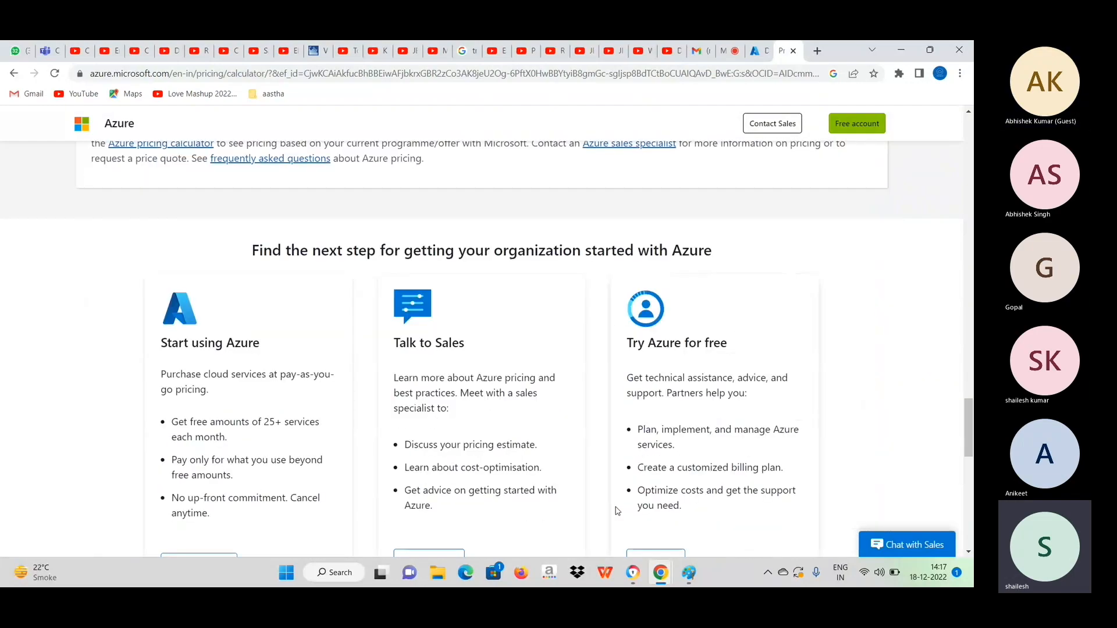
{"action": "scroll", "coordinate": [617, 511], "scroll_direction": "up", "scroll_amount": 20}
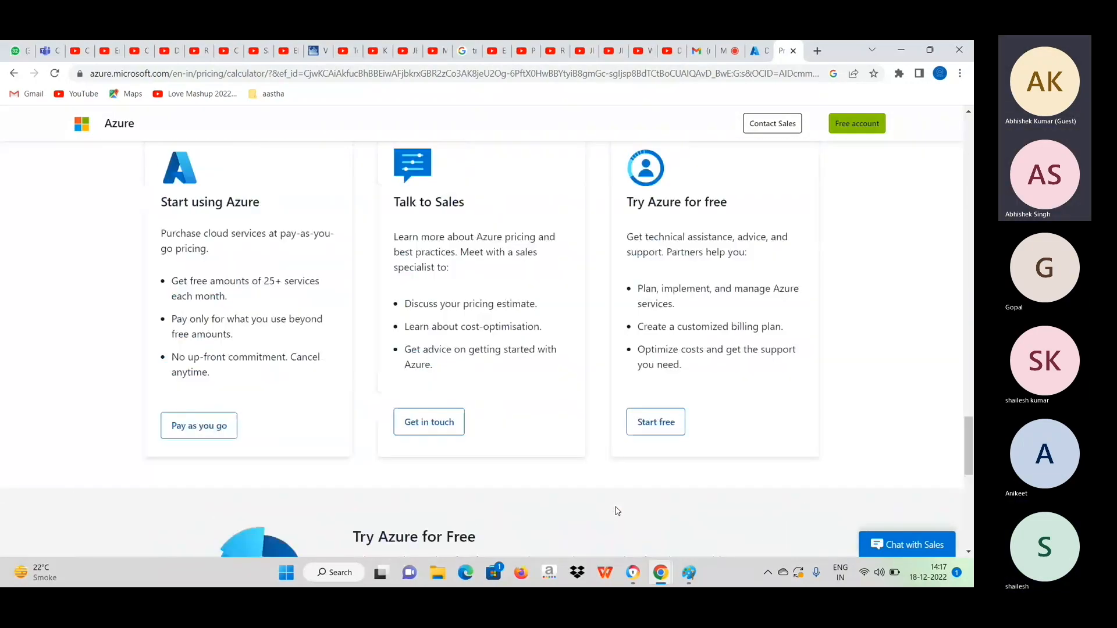
{"action": "scroll", "coordinate": [617, 511], "scroll_direction": "down", "scroll_amount": 2}
{"action": "scroll", "coordinate": [617, 508], "scroll_direction": "up", "scroll_amount": 1}
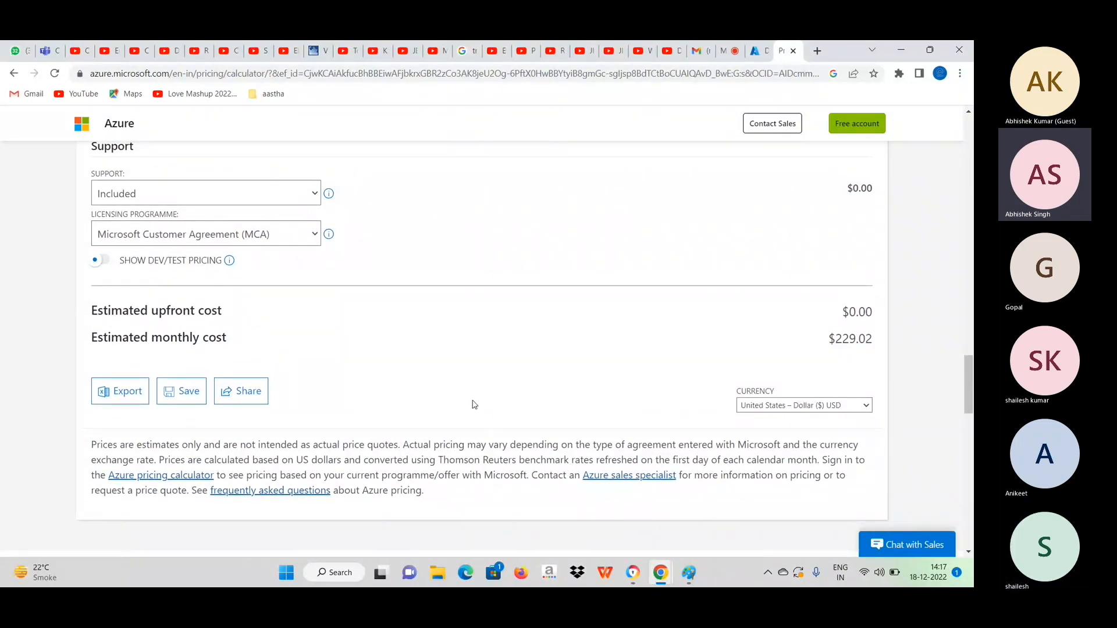
{"action": "scroll", "coordinate": [475, 404], "scroll_direction": "up", "scroll_amount": 3}
{"action": "scroll", "coordinate": [474, 405], "scroll_direction": "up", "scroll_amount": 3}
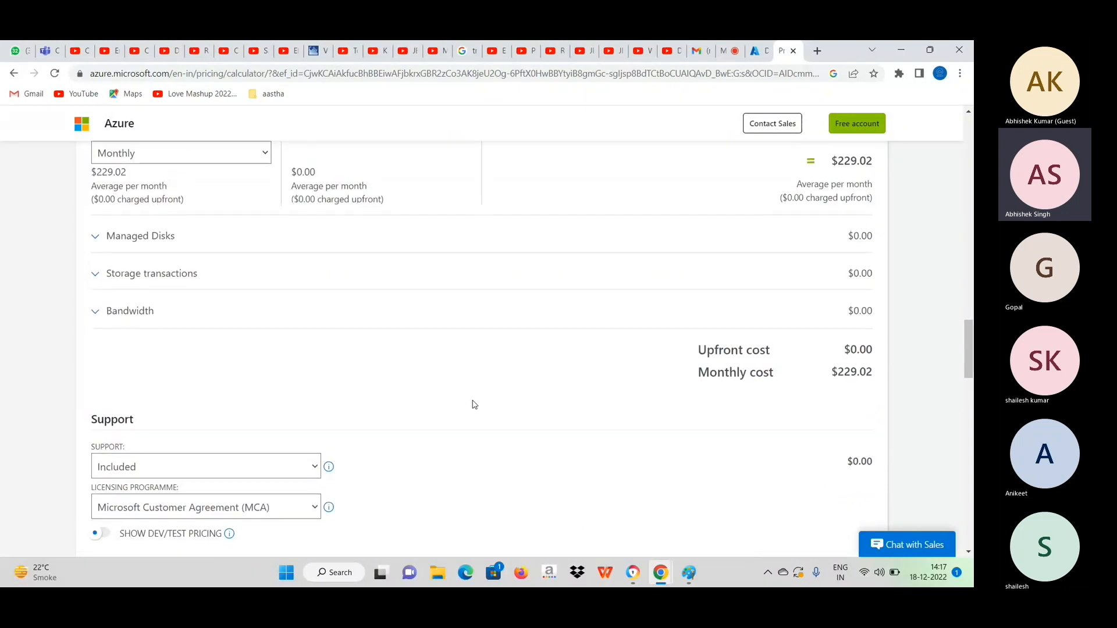
{"action": "scroll", "coordinate": [475, 404], "scroll_direction": "up", "scroll_amount": 2}
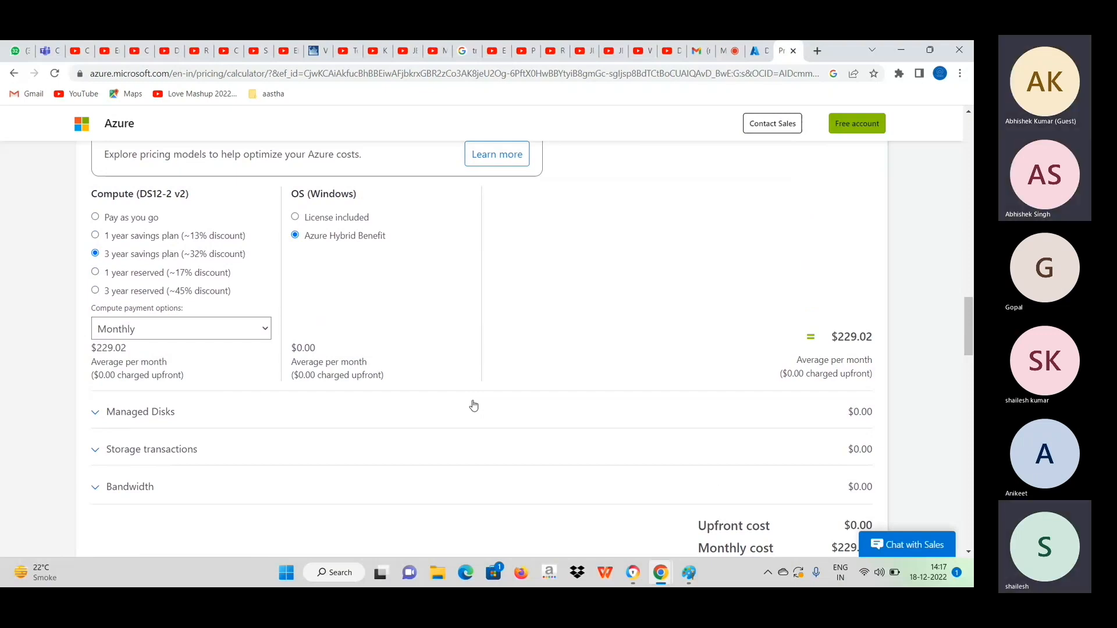
Export the cost estimate and open the downloaded ExportedEstimate.xlsx spreadsheet.
{"action": "scroll", "coordinate": [472, 404], "scroll_direction": "down", "scroll_amount": 6}
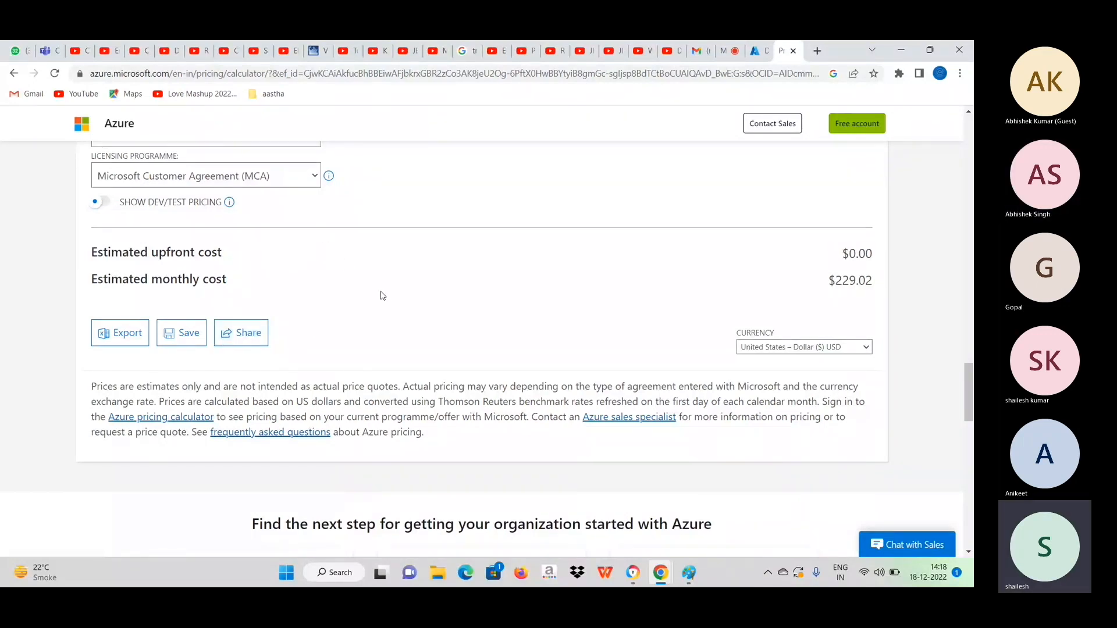
{"action": "left_click", "coordinate": [129, 336]}
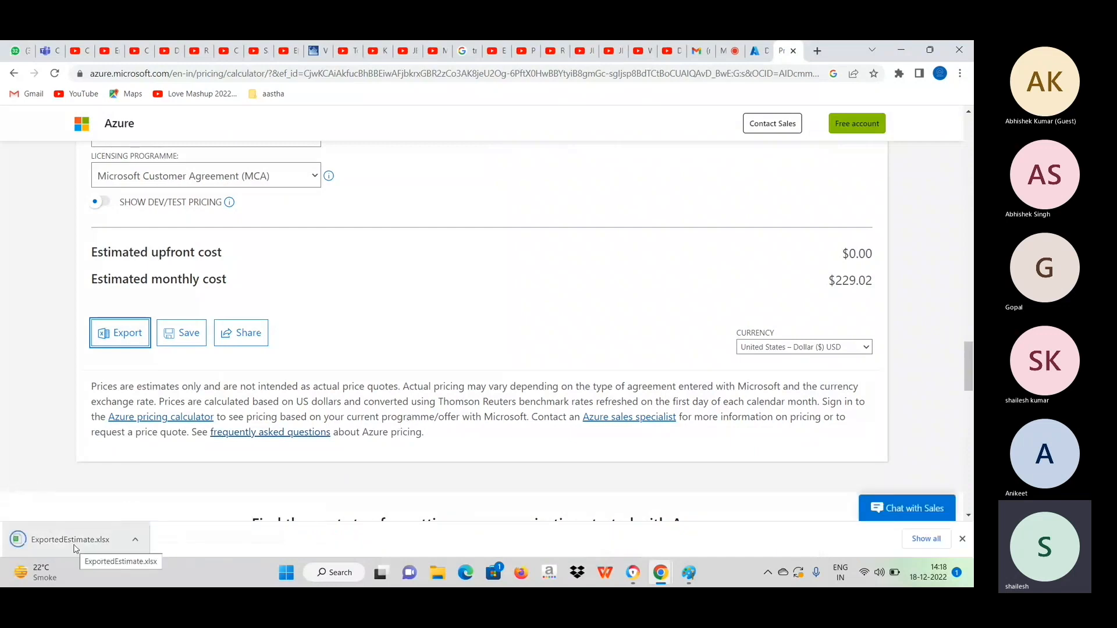
{"action": "left_click", "coordinate": [85, 545]}
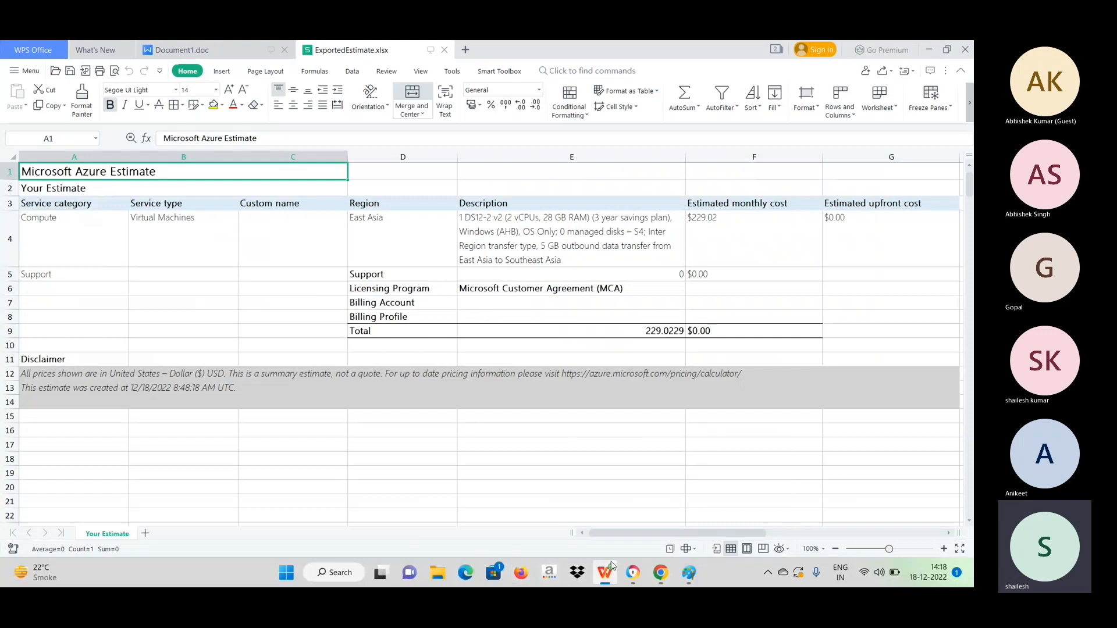
Switch back to Chrome and copy the public IP address of DempVM1 from its Azure portal overview.
{"action": "mouse_move", "coordinate": [661, 573]}
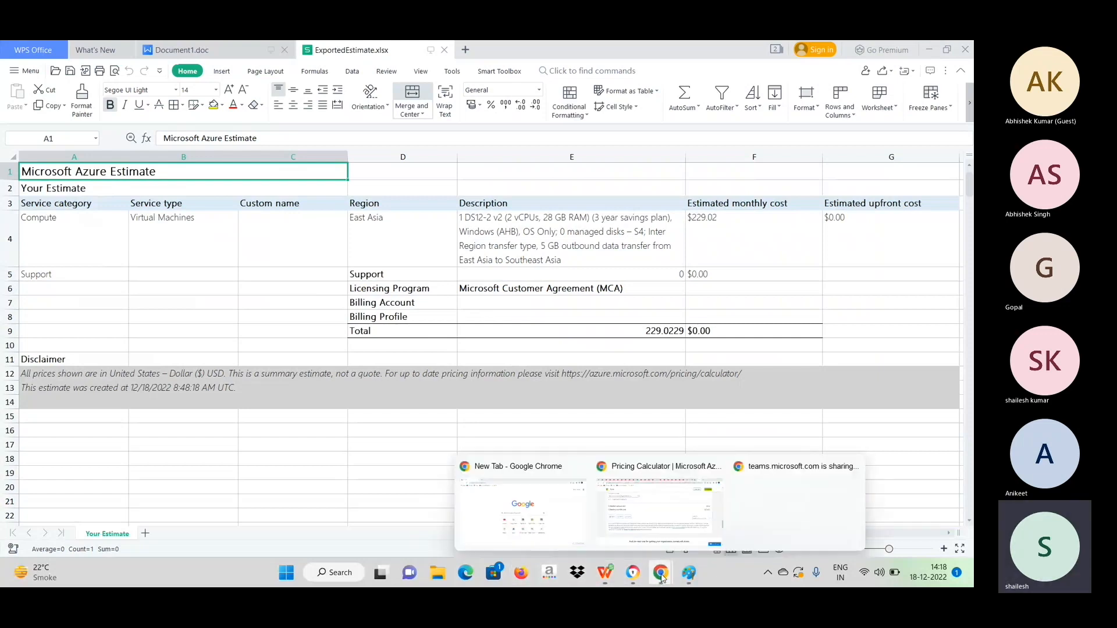
{"action": "left_click", "coordinate": [506, 513]}
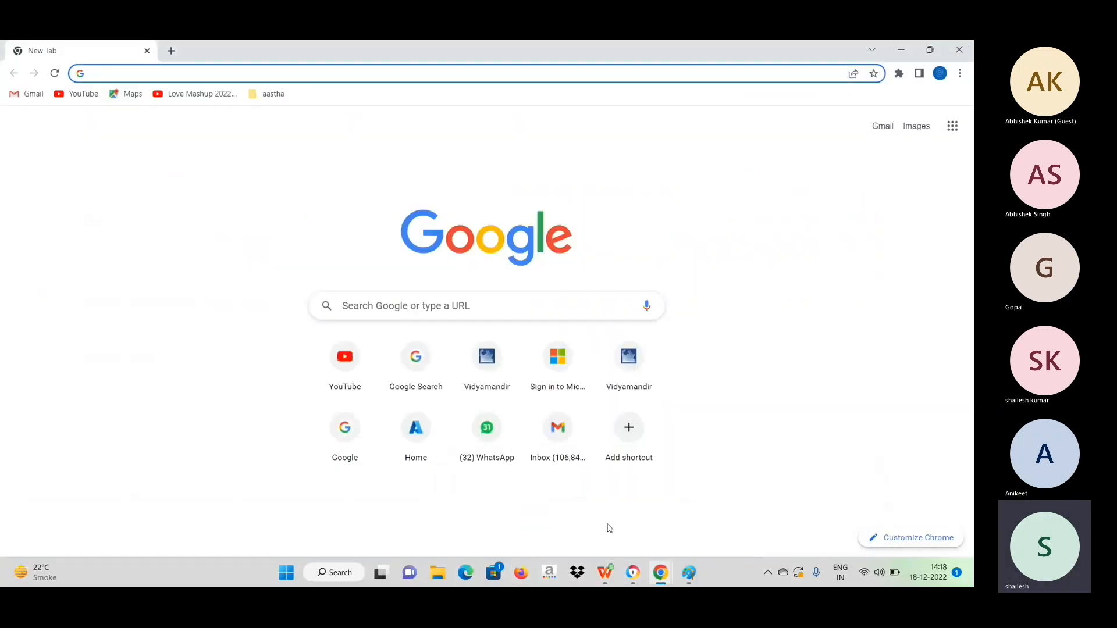
{"action": "mouse_move", "coordinate": [661, 577]}
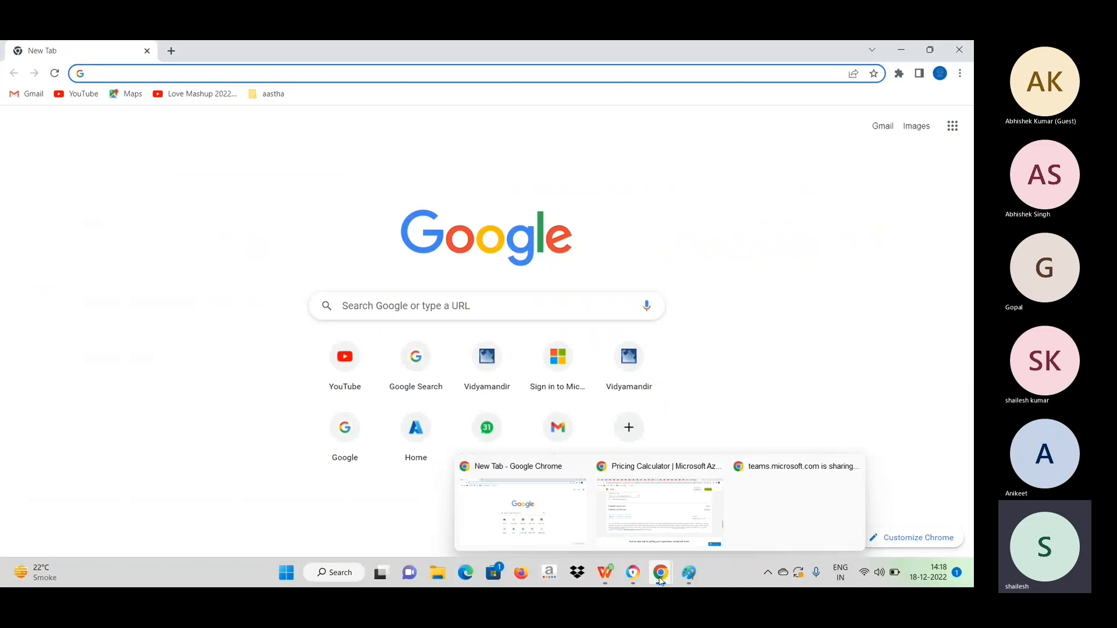
{"action": "left_click", "coordinate": [657, 541]}
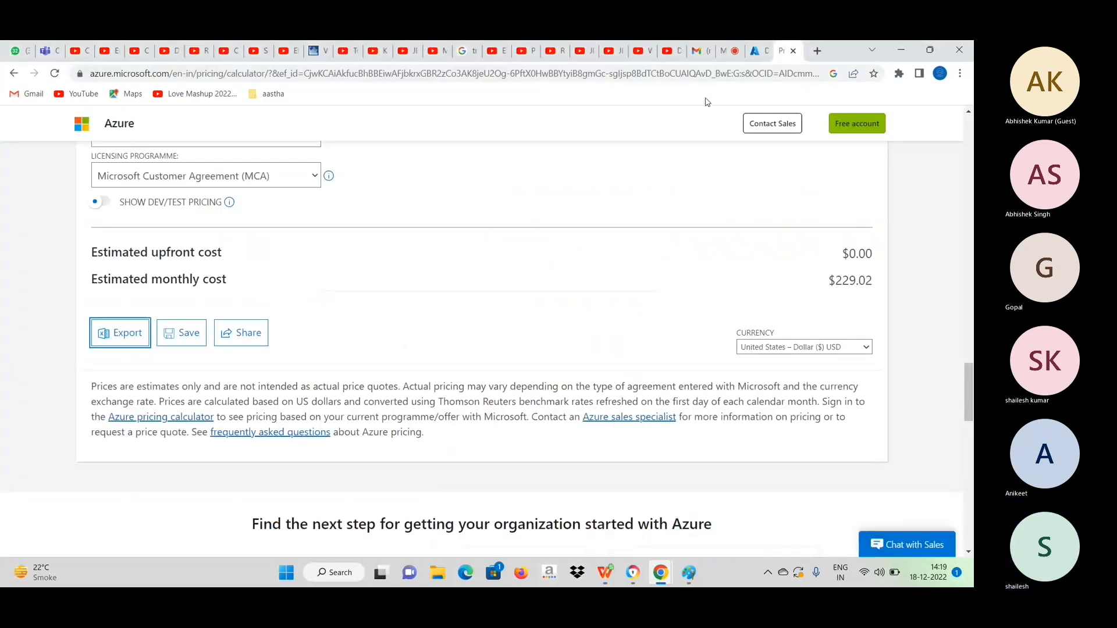
{"action": "left_click", "coordinate": [759, 51]}
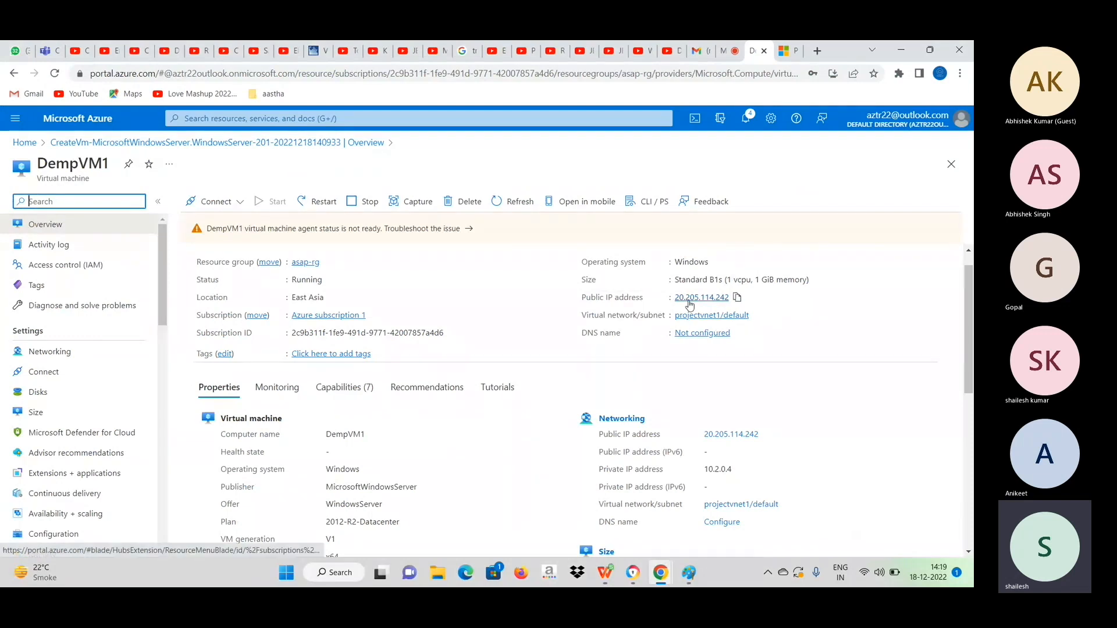
{"action": "left_click", "coordinate": [738, 298]}
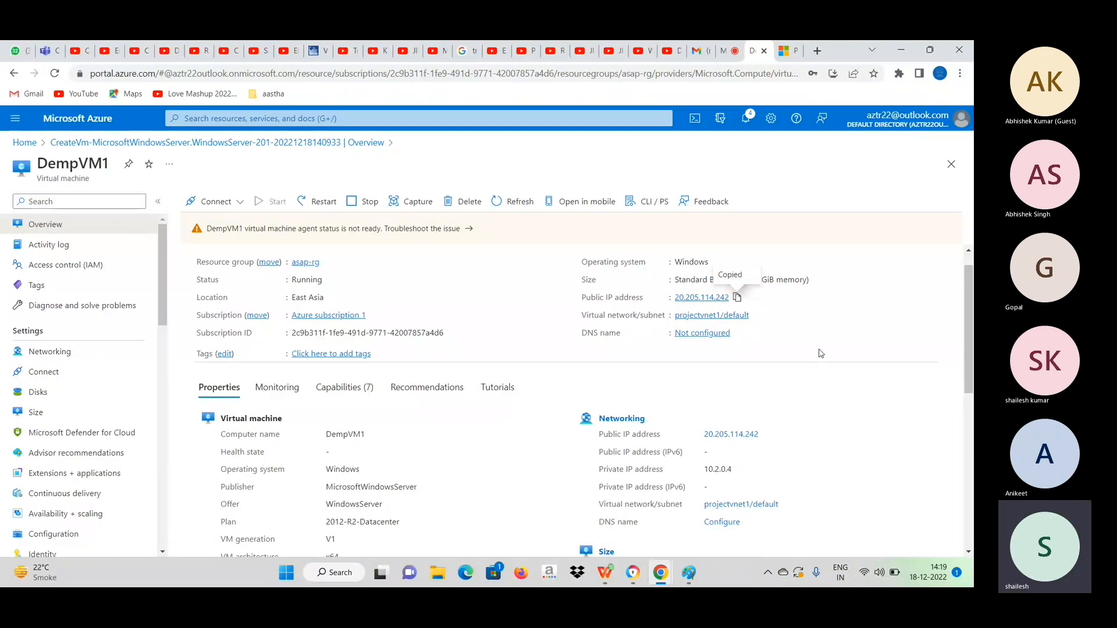
Launch Remote Desktop Connection with the mstsc command and start connecting to 20.205.114.242.
{"action": "key", "text": "super+r"}
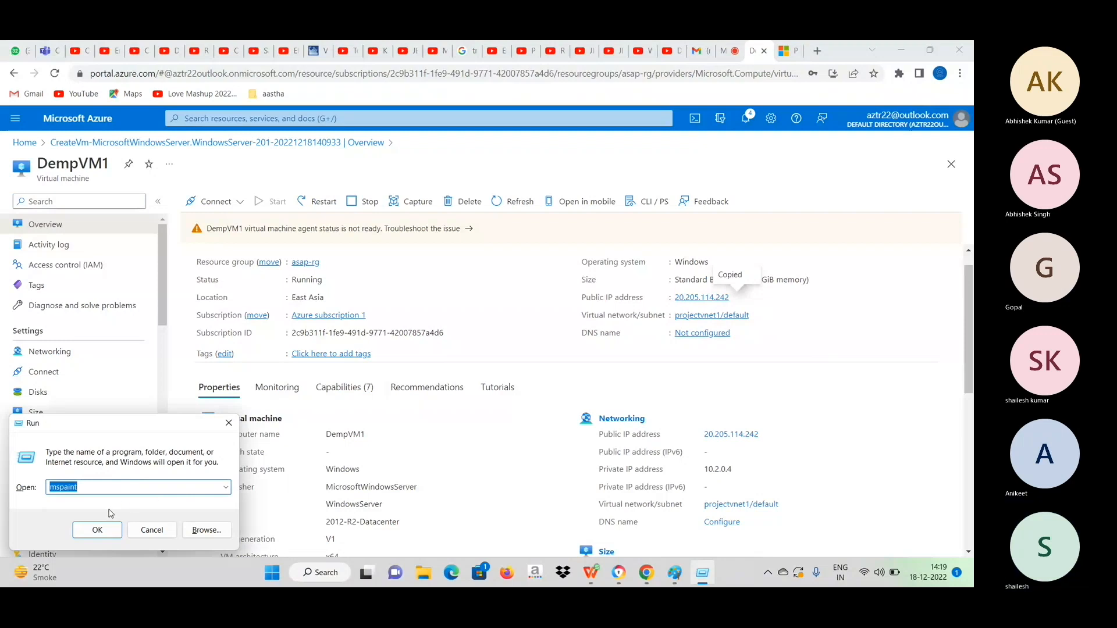
{"action": "left_click", "coordinate": [225, 487]}
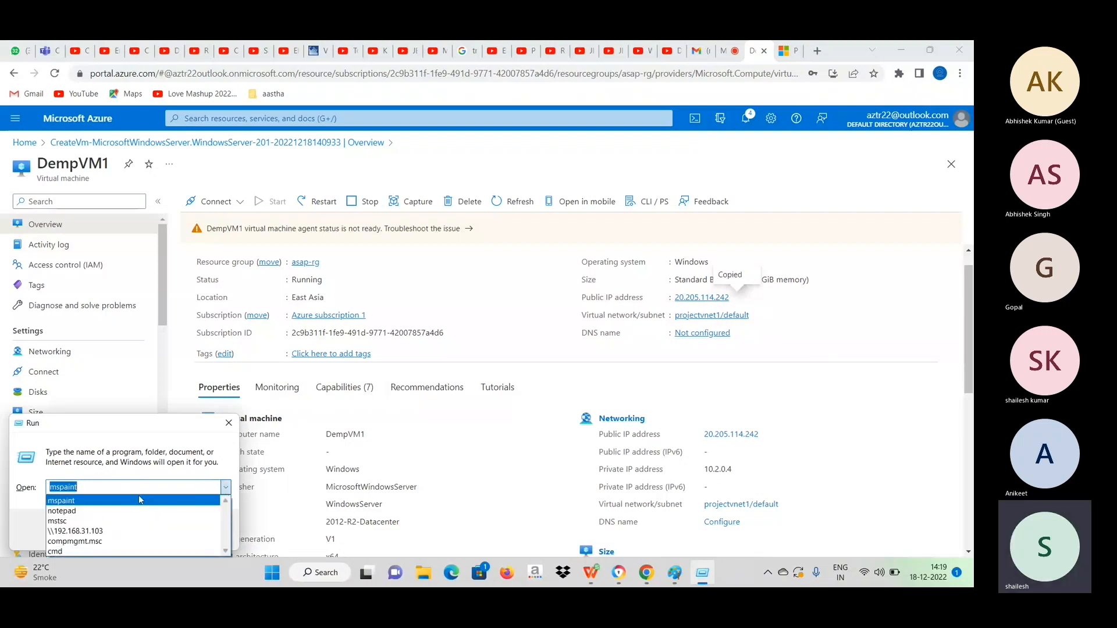
{"action": "left_click", "coordinate": [109, 521]}
{"action": "left_click", "coordinate": [97, 529]}
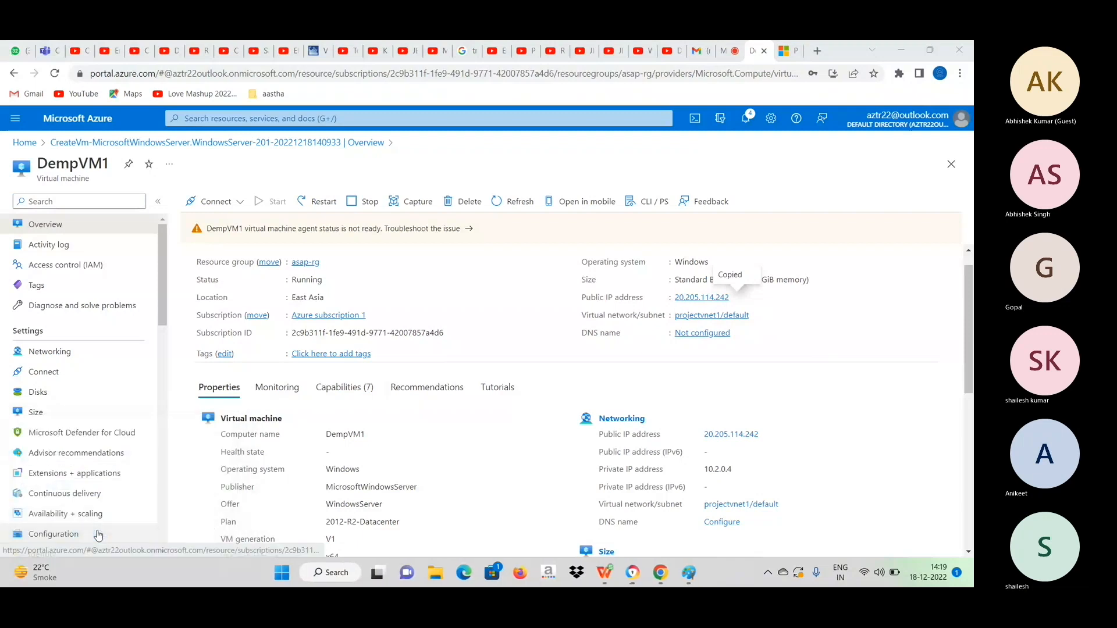
{"action": "key", "text": "ctrl+v"}
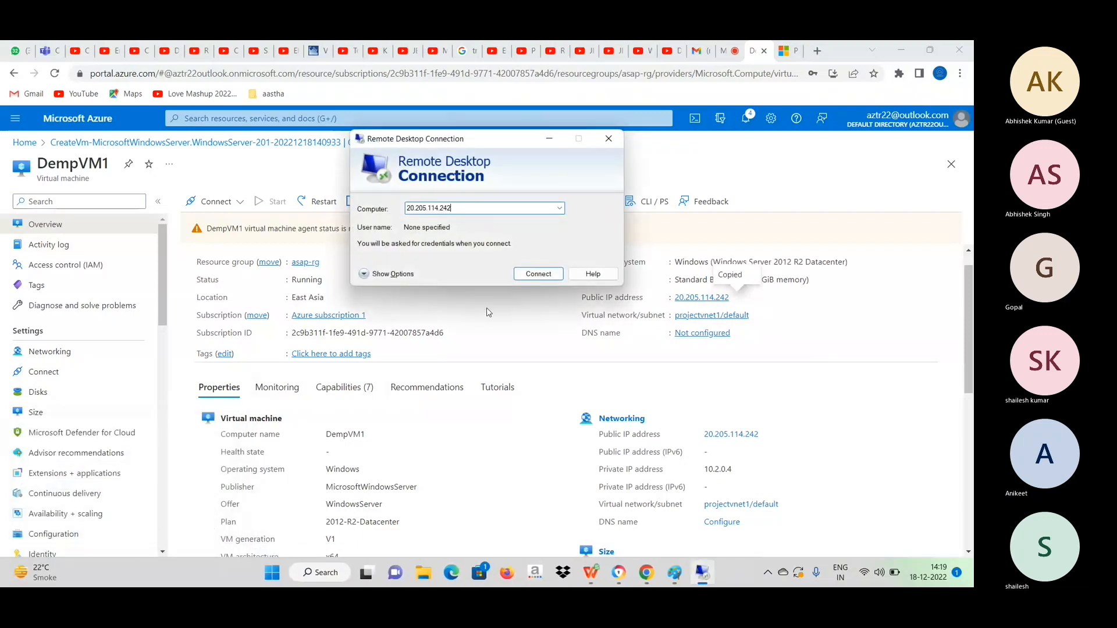
{"action": "key", "text": "Return"}
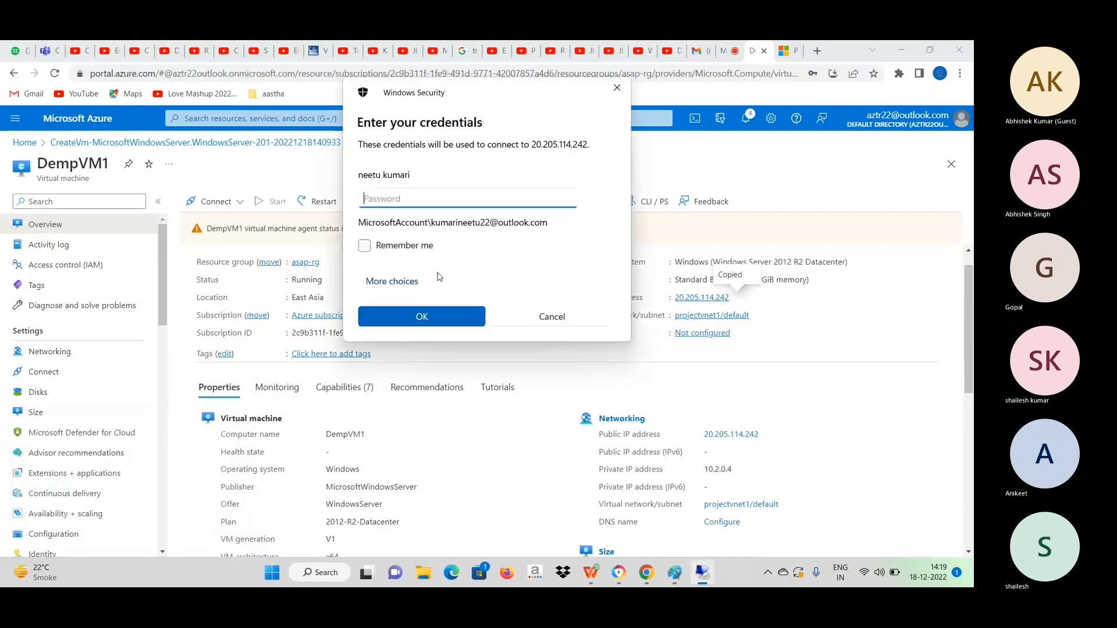
Sign in to the remote computer with a different account, user name vmadmin and its password, and accept the untrusted certificate.
{"action": "left_click", "coordinate": [398, 283]}
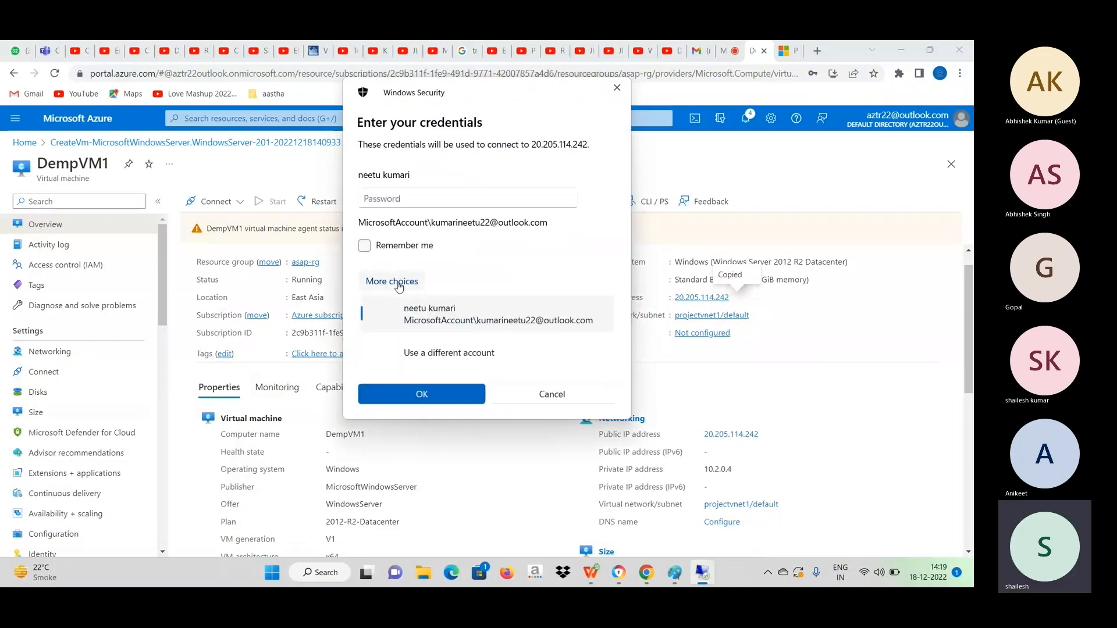
{"action": "left_click", "coordinate": [432, 356]}
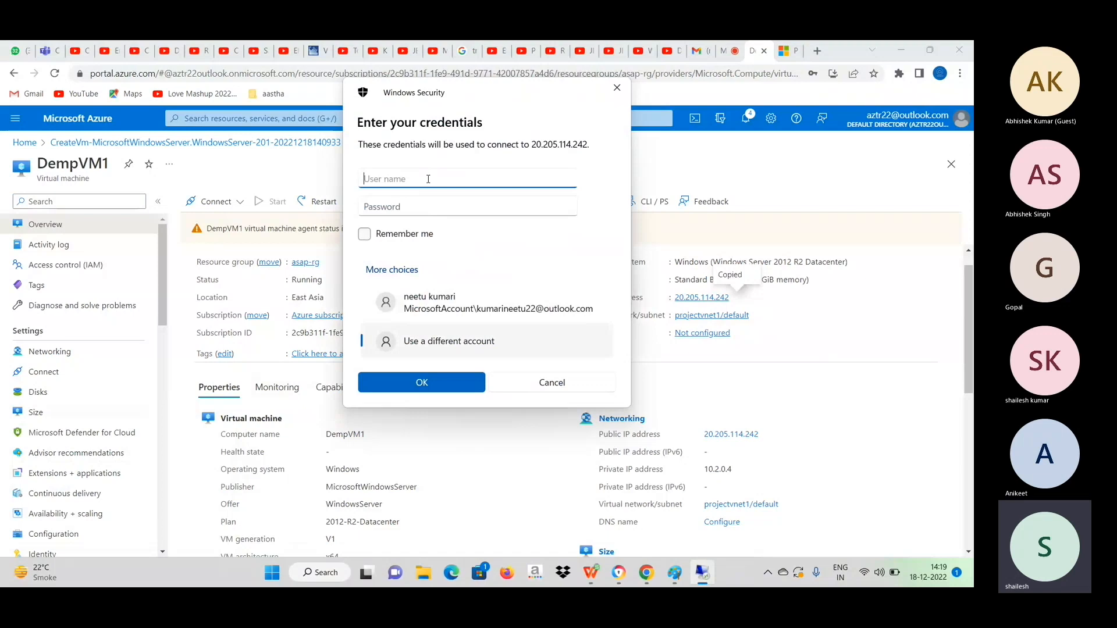
{"action": "type", "text": "vmadmin"}
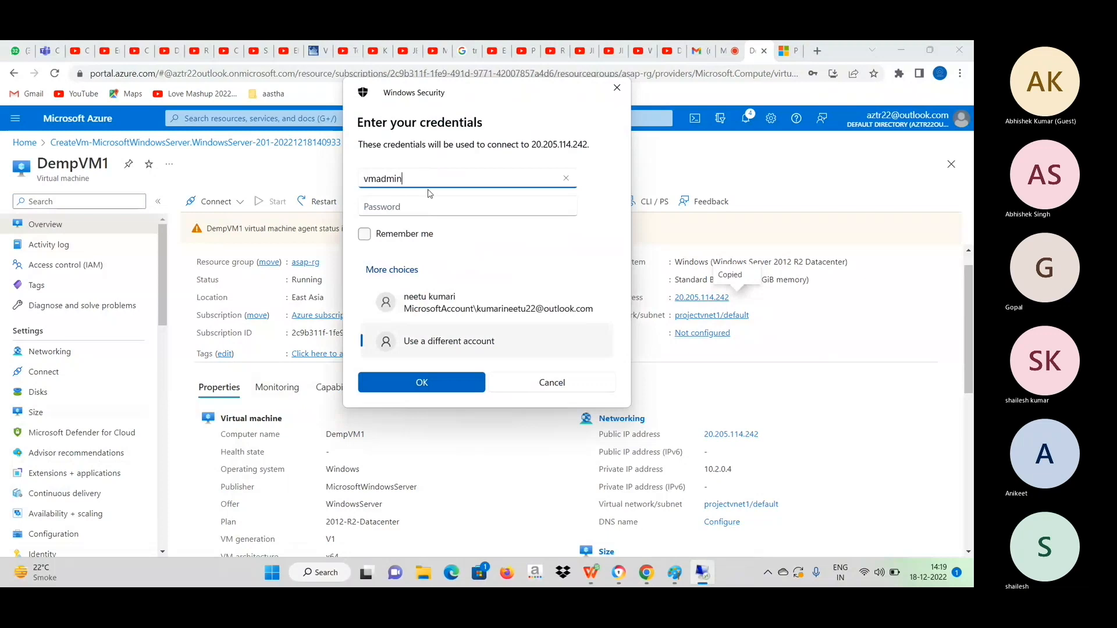
{"action": "left_click", "coordinate": [424, 208]}
{"action": "type", "text": "*************"}
{"action": "key", "text": "Return"}
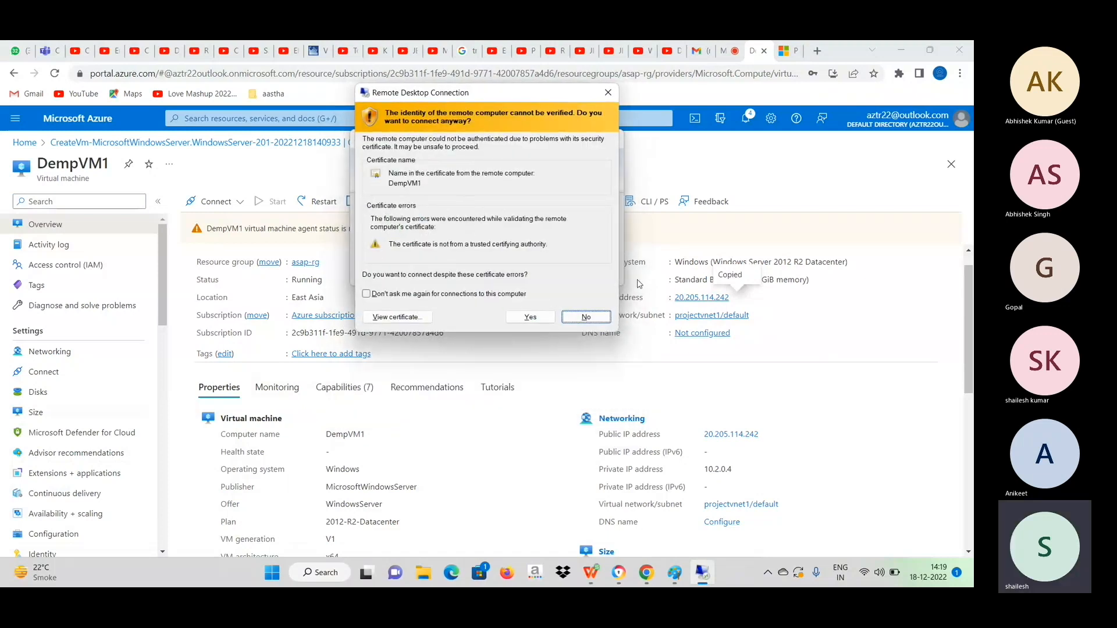
{"action": "left_click", "coordinate": [540, 318]}
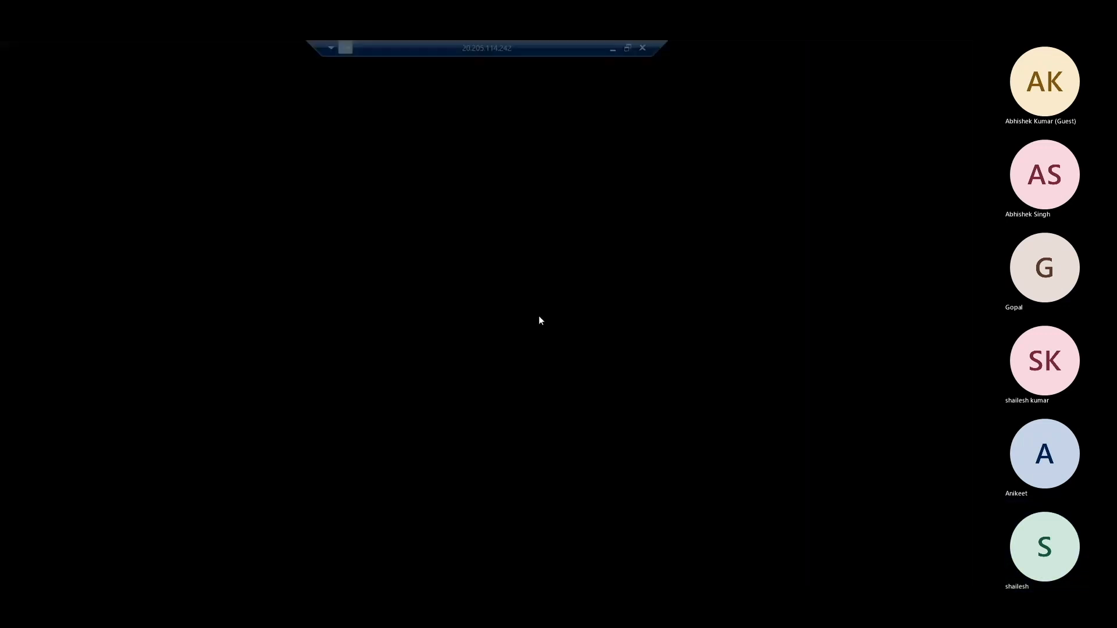
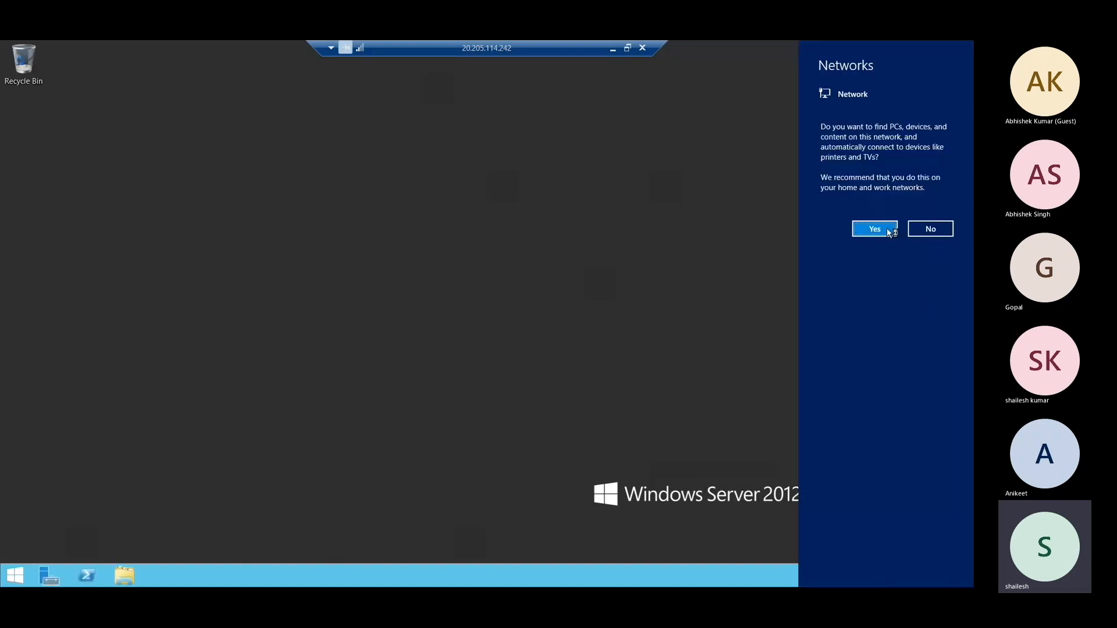
Allow device discovery on the server's network and look into the Windows (C:) drive in a maximized File Explorer window.
{"action": "left_click", "coordinate": [888, 231]}
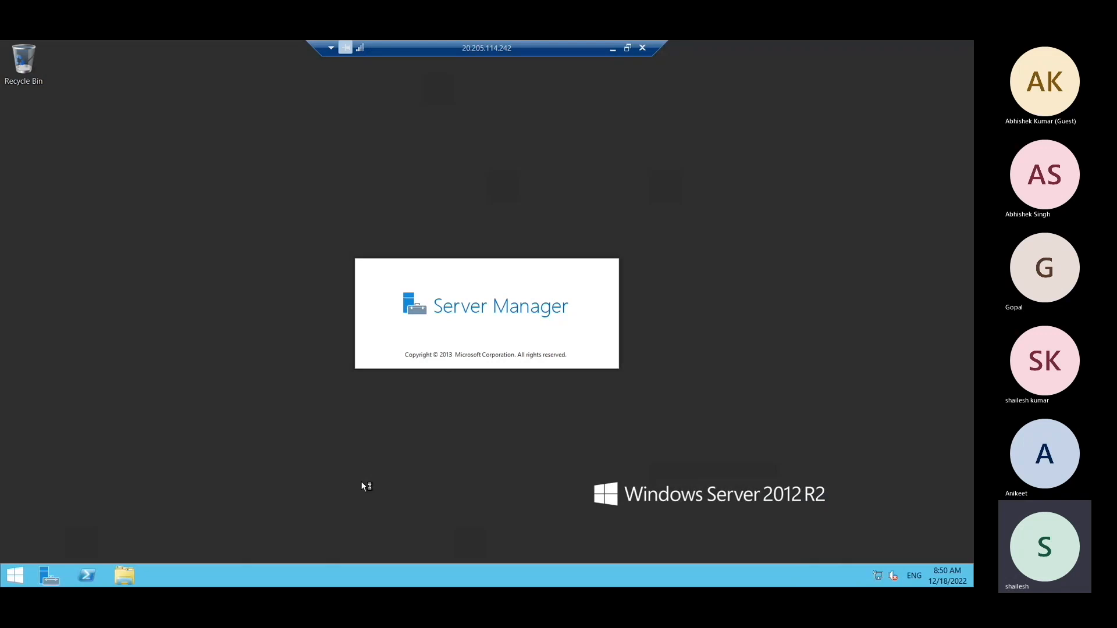
{"action": "left_click", "coordinate": [123, 577]}
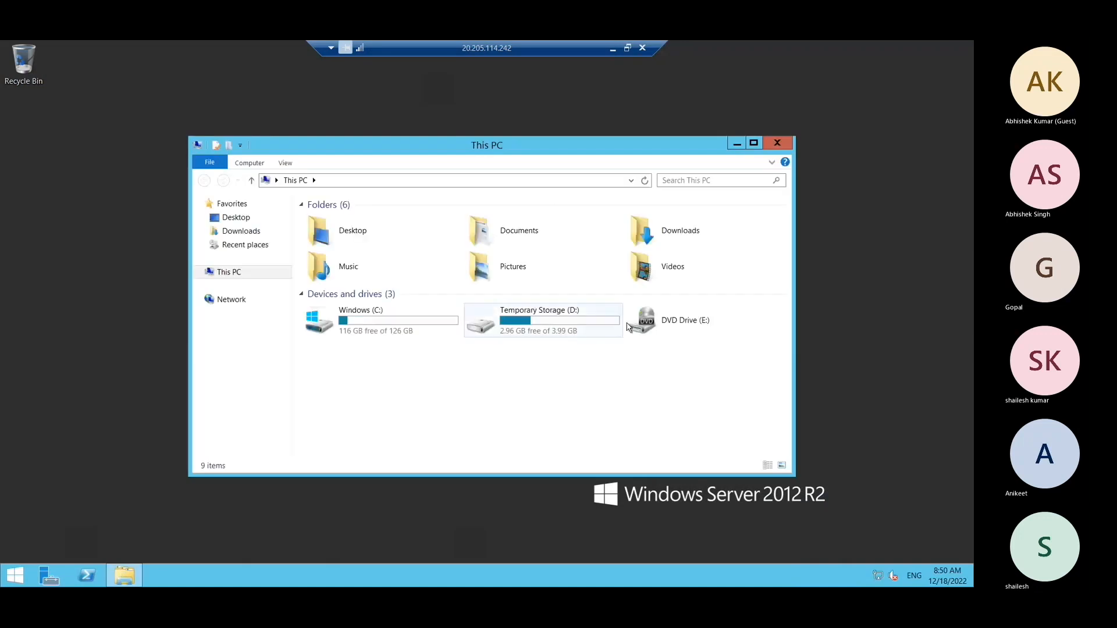
{"action": "left_click", "coordinate": [753, 143]}
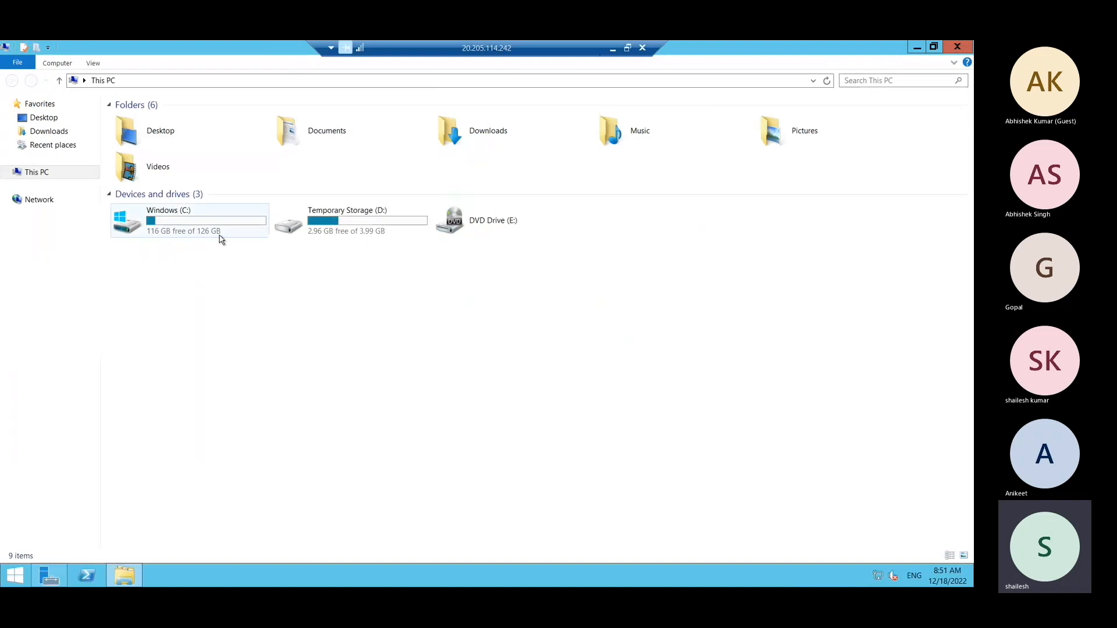
{"action": "double_click", "coordinate": [163, 223]}
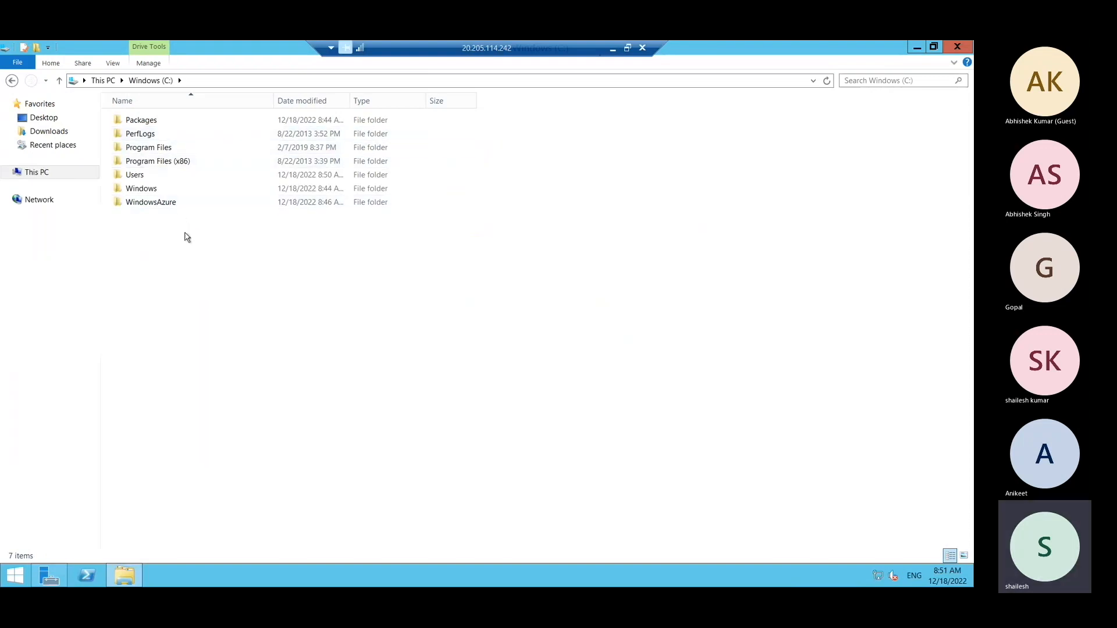
{"action": "left_click", "coordinate": [60, 81]}
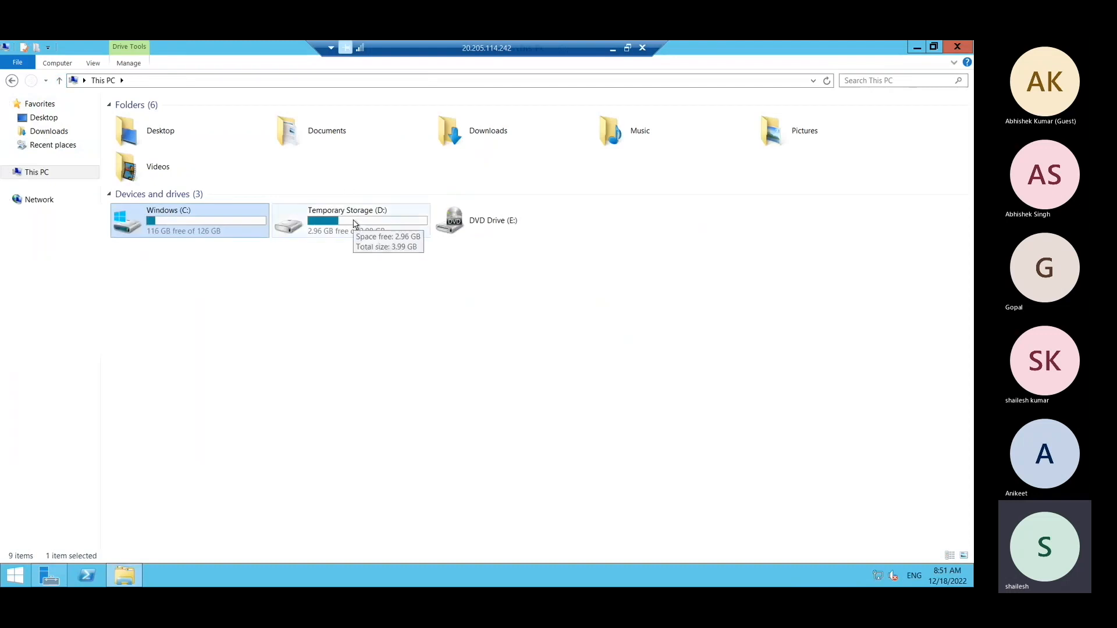
Read the DATALOSS_WARNING_README file on the Temporary Storage (D:) drive, then return to This PC.
{"action": "double_click", "coordinate": [355, 225]}
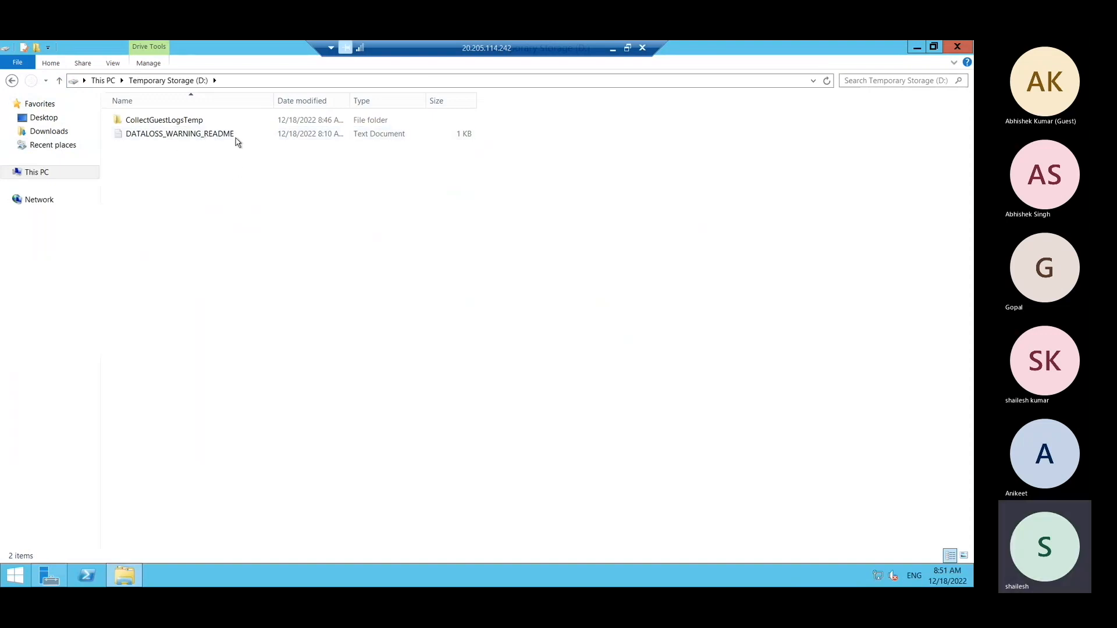
{"action": "double_click", "coordinate": [184, 139]}
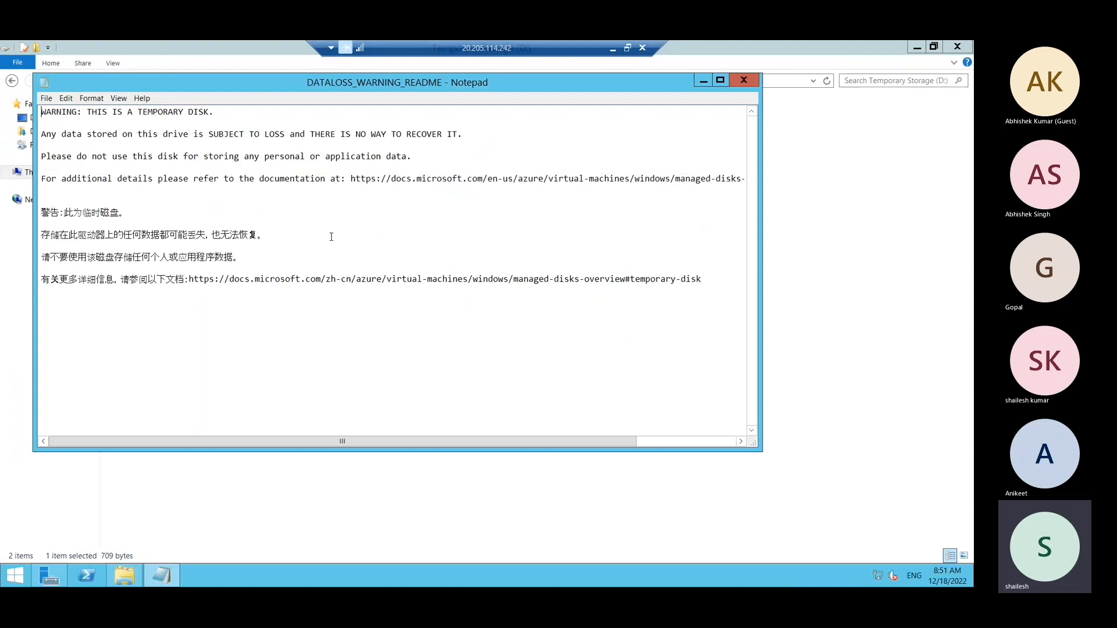
{"action": "left_click", "coordinate": [756, 81]}
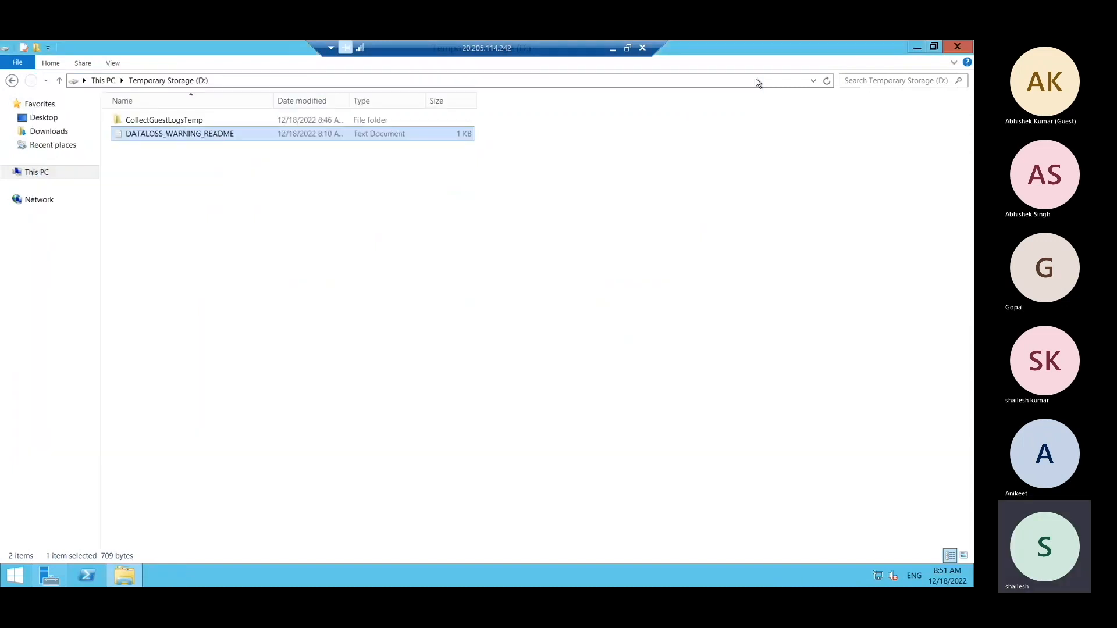
{"action": "left_click", "coordinate": [60, 81]}
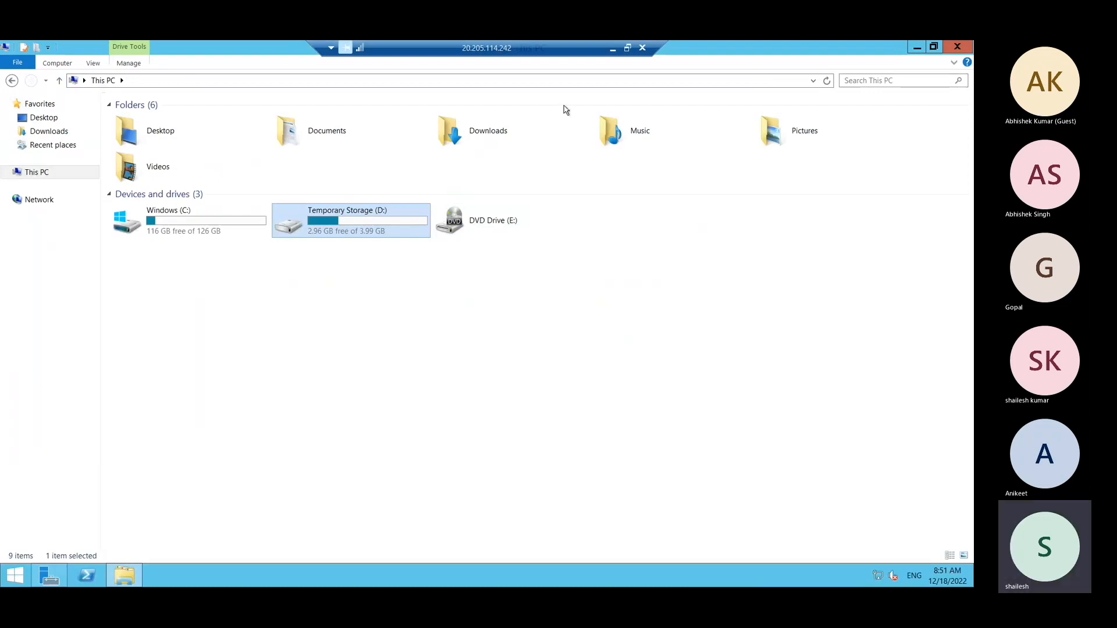
Switch to Chrome and review the Virtual Machines settings in the Azure Pricing Calculator, ending on the DempVM1 overview.
{"action": "left_click", "coordinate": [612, 51]}
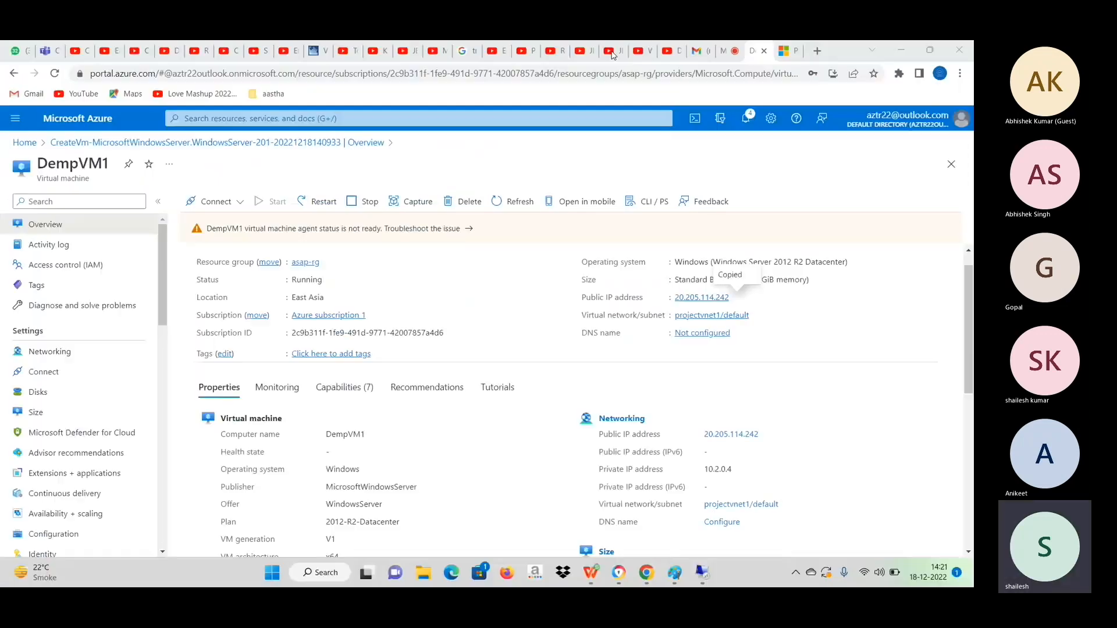
{"action": "left_click", "coordinate": [784, 54]}
{"action": "scroll", "coordinate": [429, 270], "scroll_direction": "up", "scroll_amount": 10}
{"action": "scroll", "coordinate": [429, 271], "scroll_direction": "up", "scroll_amount": 6}
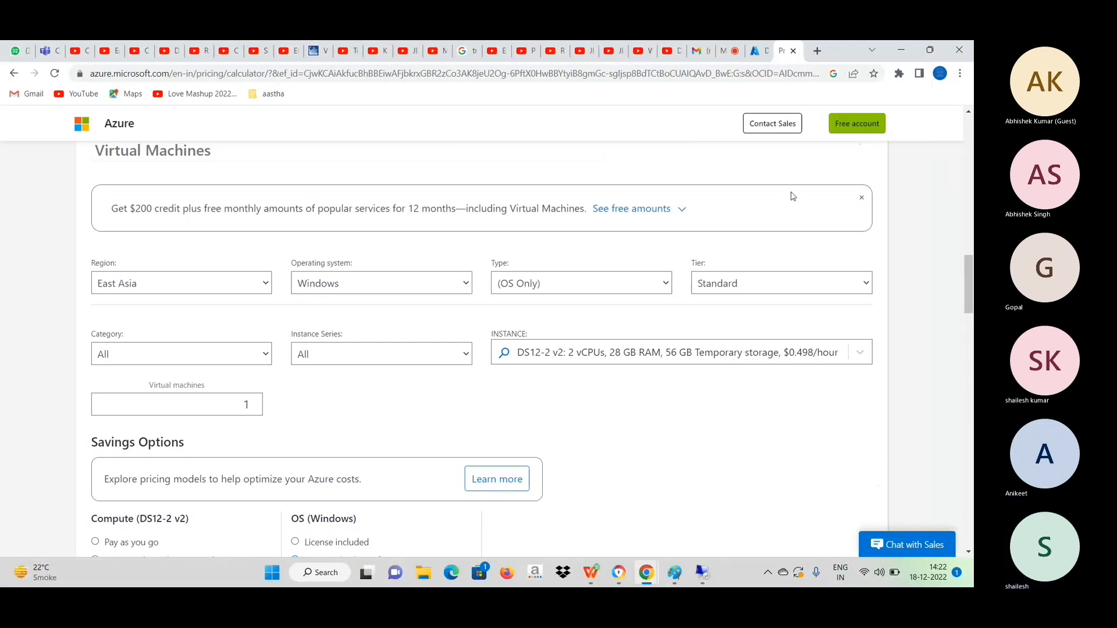
{"action": "left_click", "coordinate": [761, 51]}
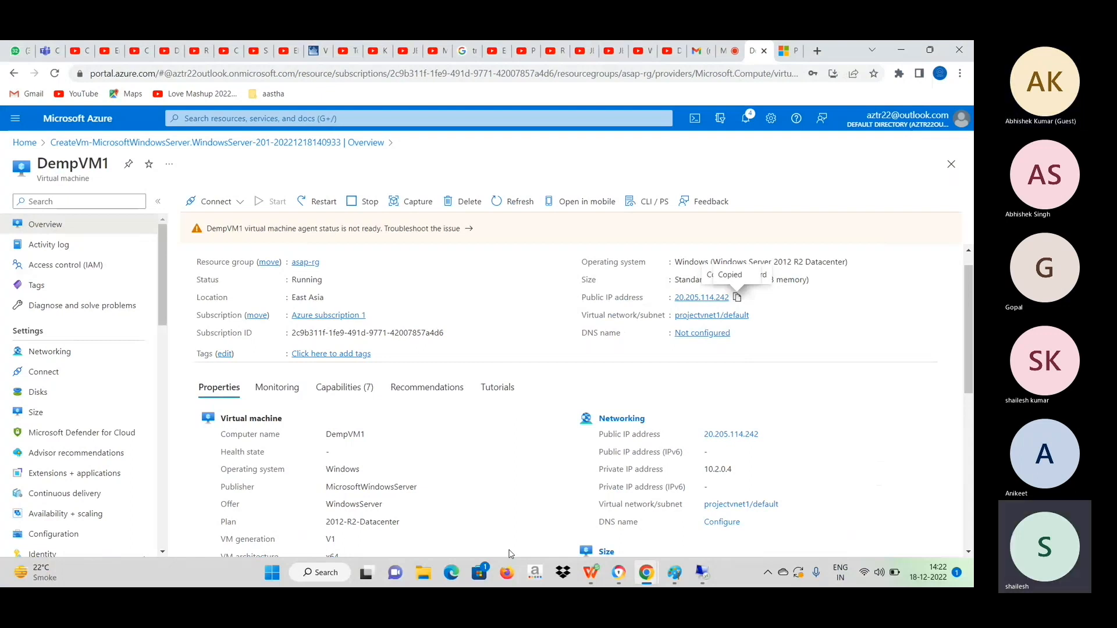
View the Start screen of the remote server, then return to the DempVM1 page in Chrome.
{"action": "key", "text": "alt+Tab"}
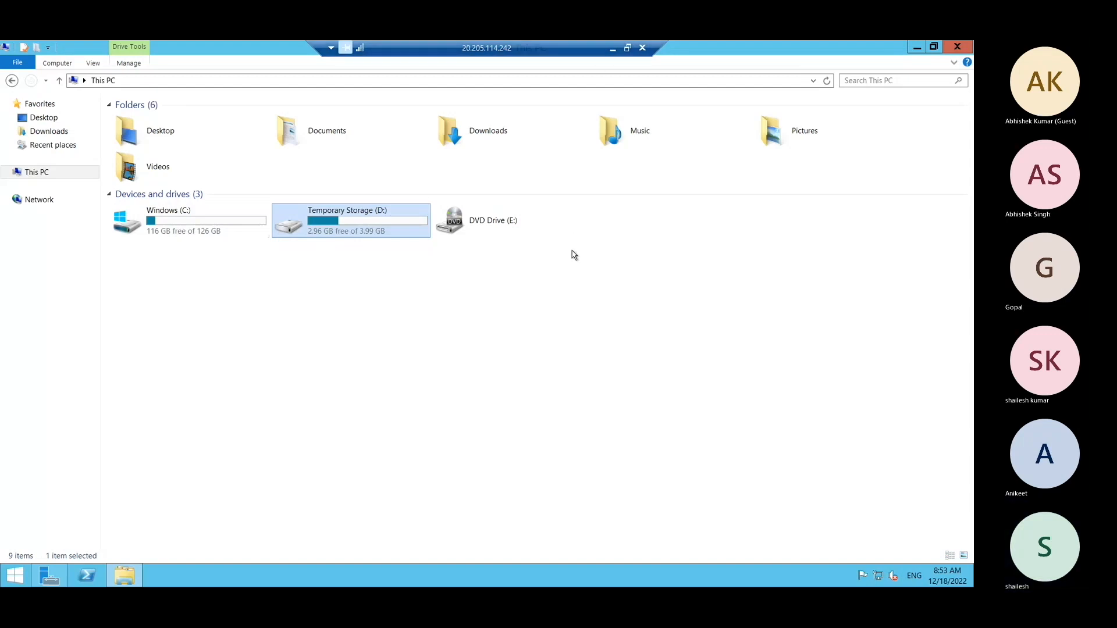
{"action": "key", "text": "super"}
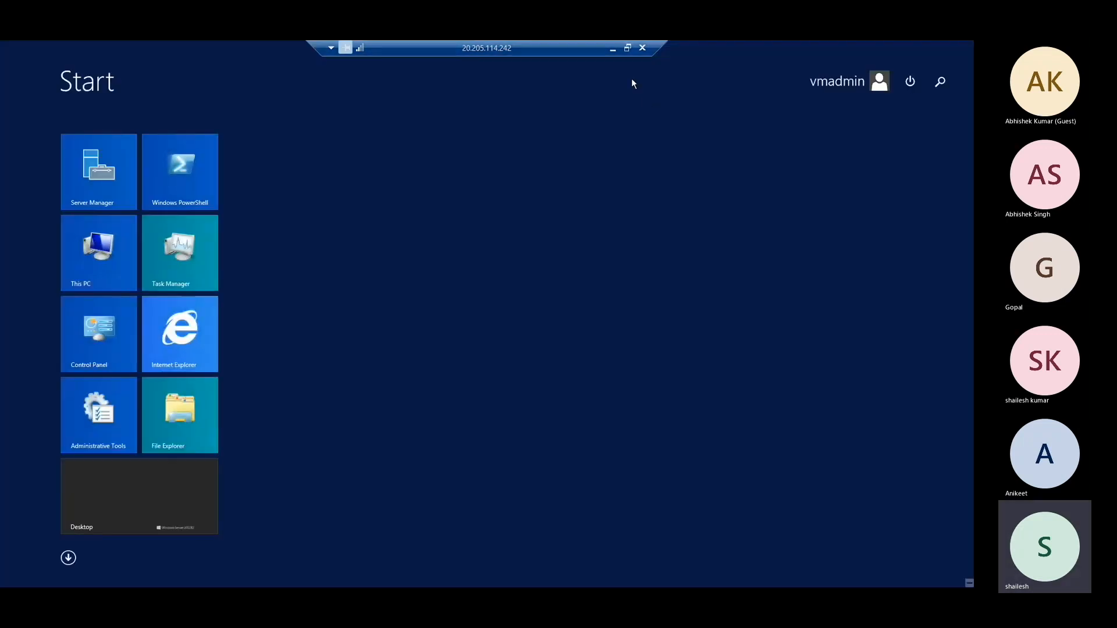
{"action": "left_click", "coordinate": [613, 50]}
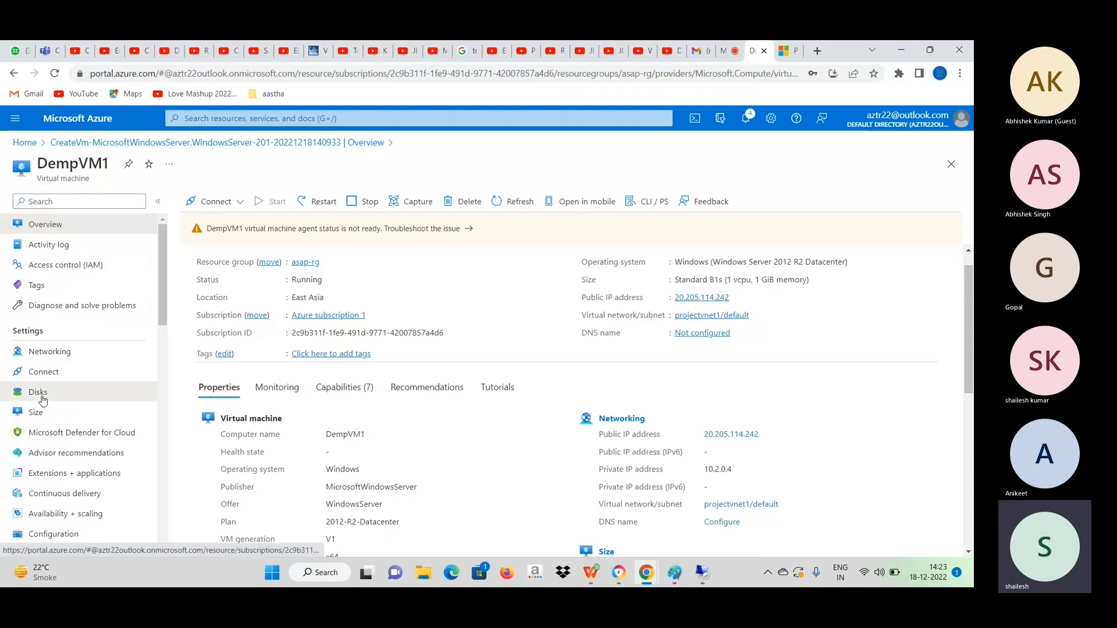
Add a new data disk to the disks of DempVM1 and name it datadisk1.
{"action": "left_click", "coordinate": [39, 392]}
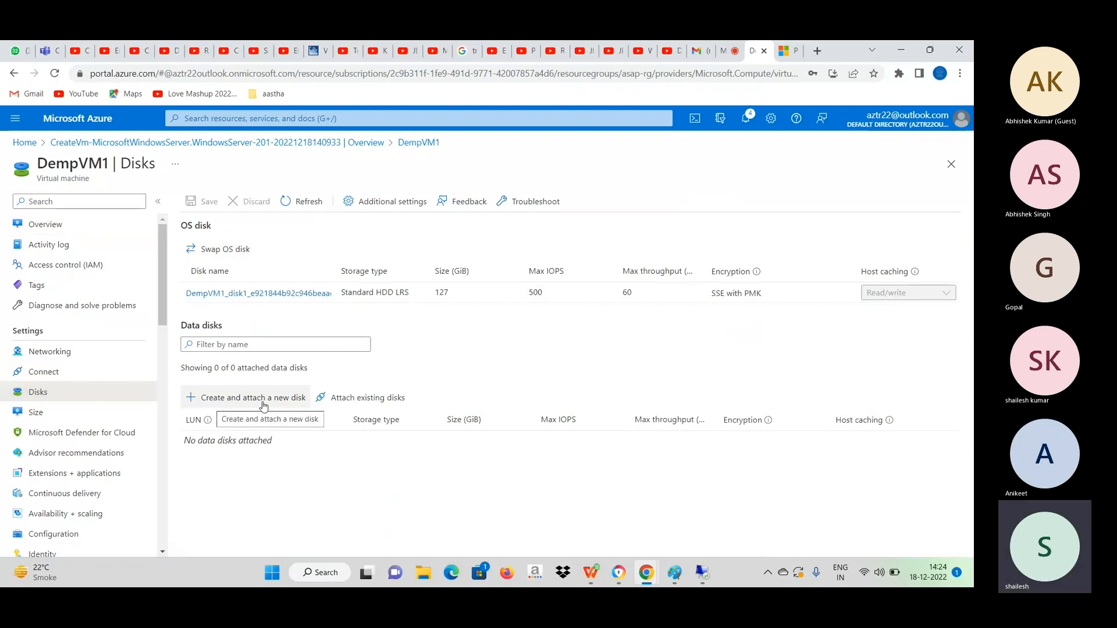
{"action": "left_click", "coordinate": [214, 400]}
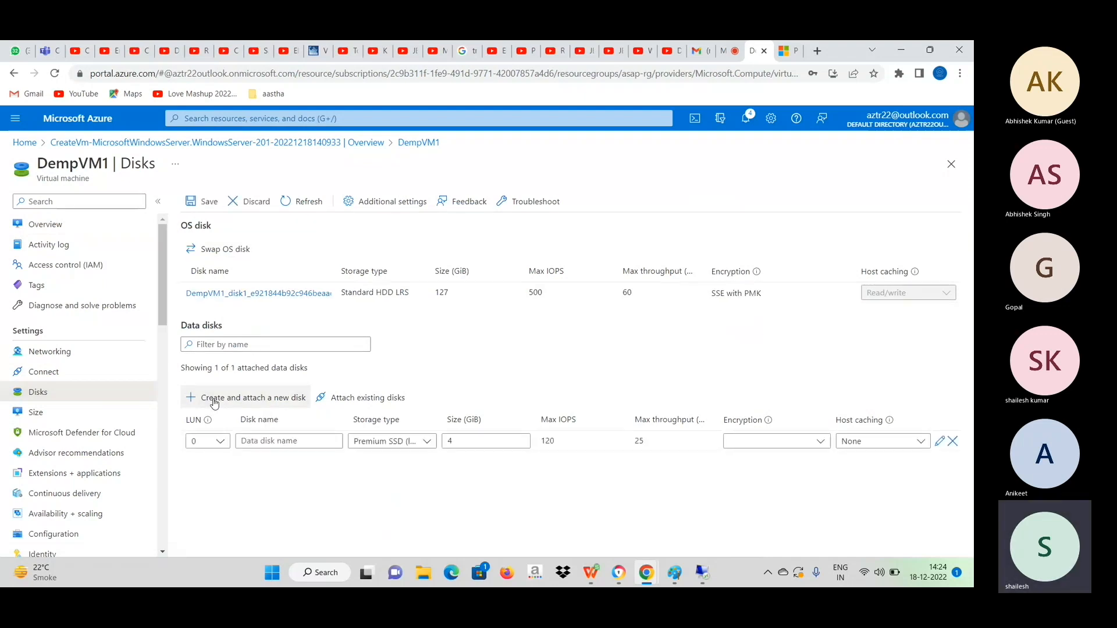
{"action": "left_click", "coordinate": [276, 441]}
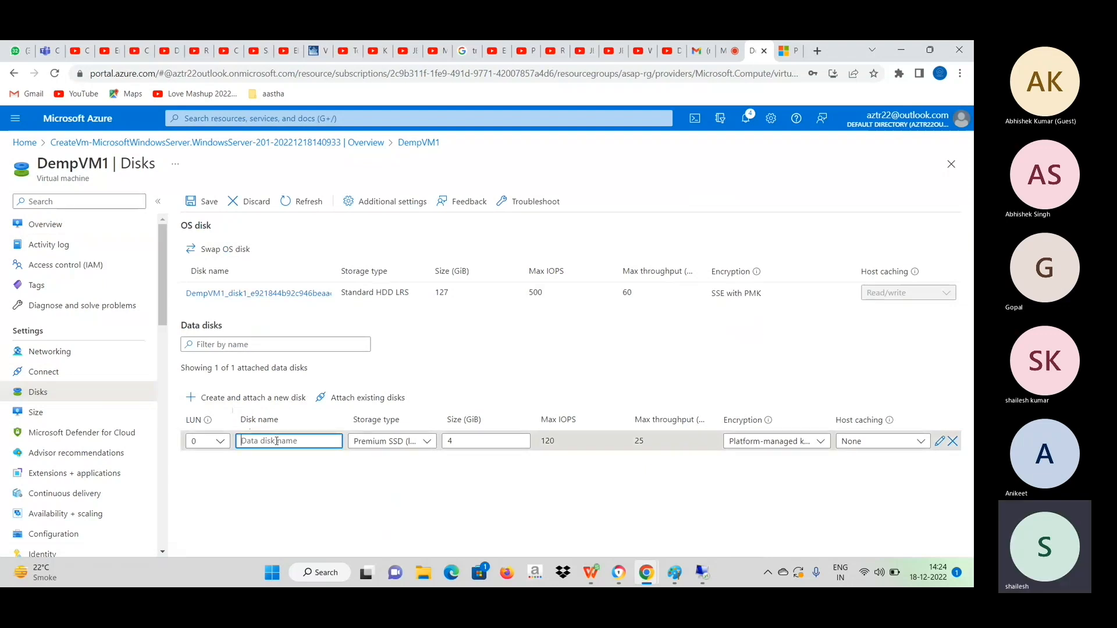
{"action": "type", "text": "datadisk"}
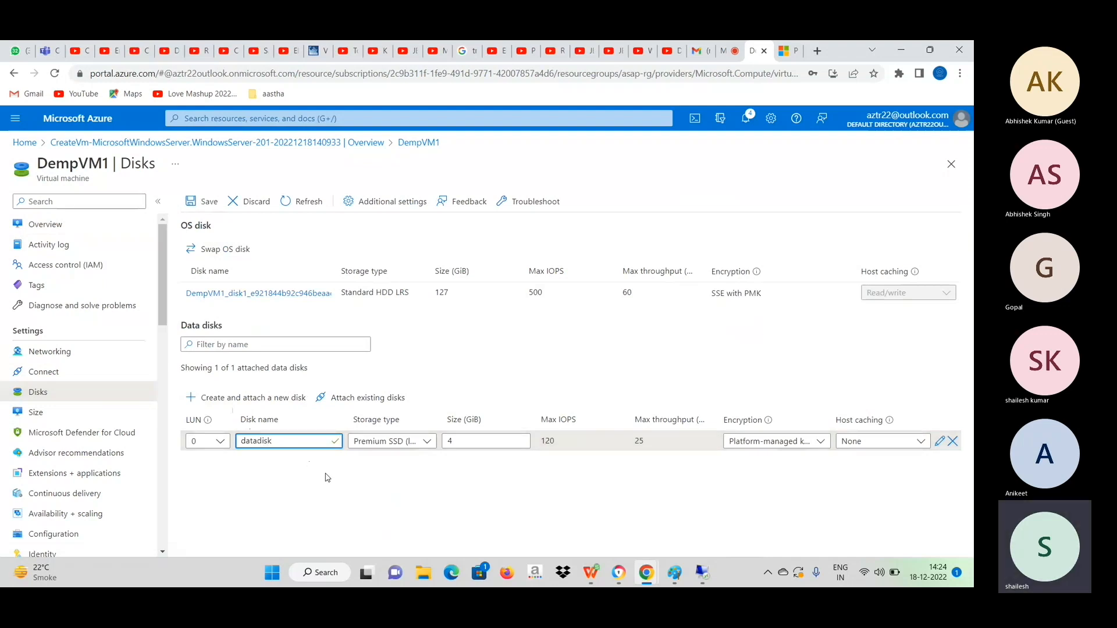
{"action": "type", "text": "1"}
Set datadisk1 to locally redundant Standard HDD storage with a size of 64 GiB and save the disk changes.
{"action": "left_click", "coordinate": [428, 448]}
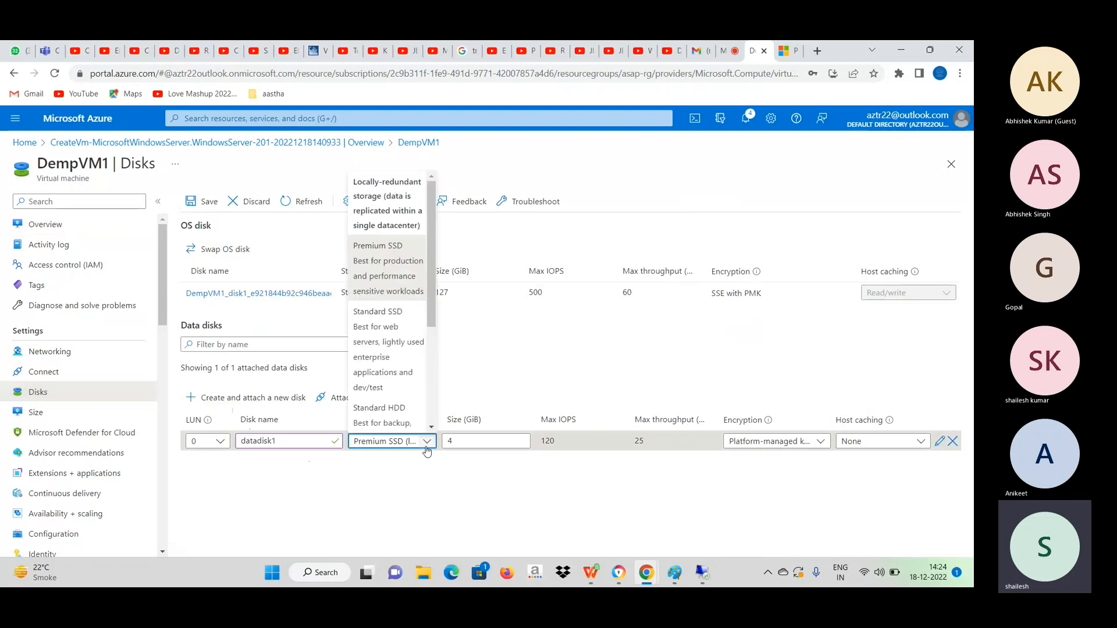
{"action": "scroll", "coordinate": [433, 331], "scroll_direction": "down", "scroll_amount": 1}
{"action": "scroll", "coordinate": [433, 332], "scroll_direction": "down", "scroll_amount": 1}
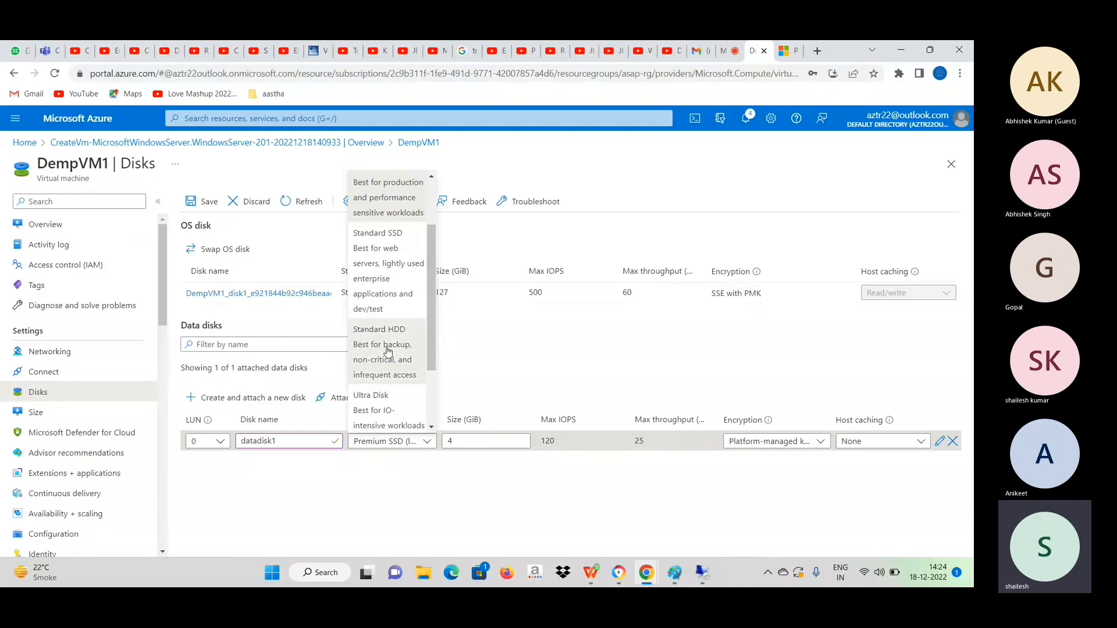
{"action": "left_click", "coordinate": [389, 351]}
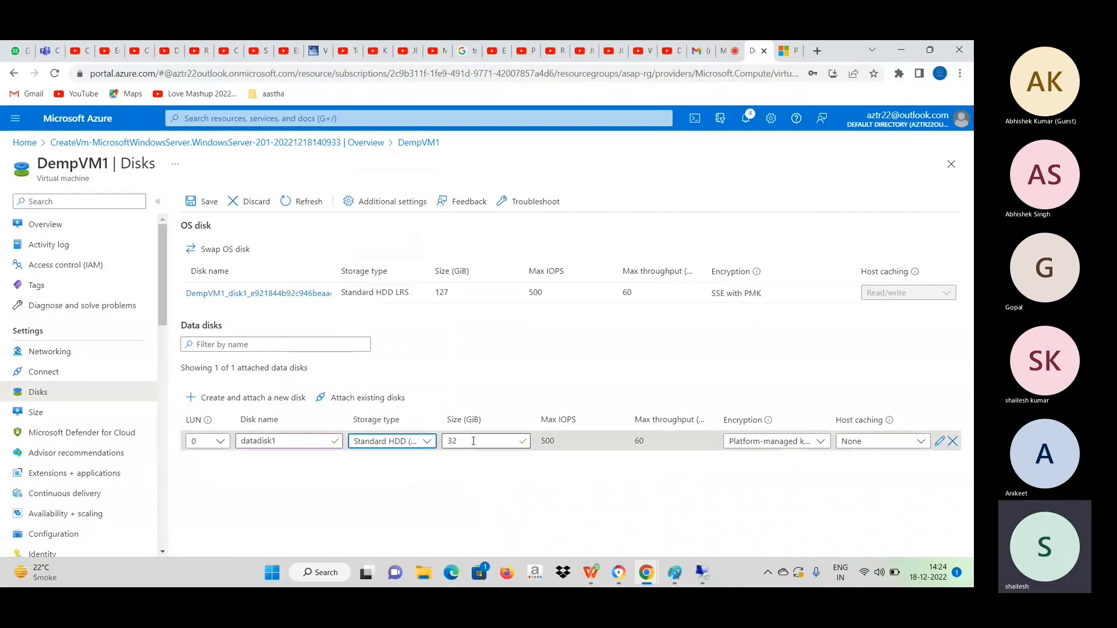
{"action": "left_click", "coordinate": [473, 441]}
{"action": "key", "text": "BackSpace"}
{"action": "key", "text": "BackSpace"}
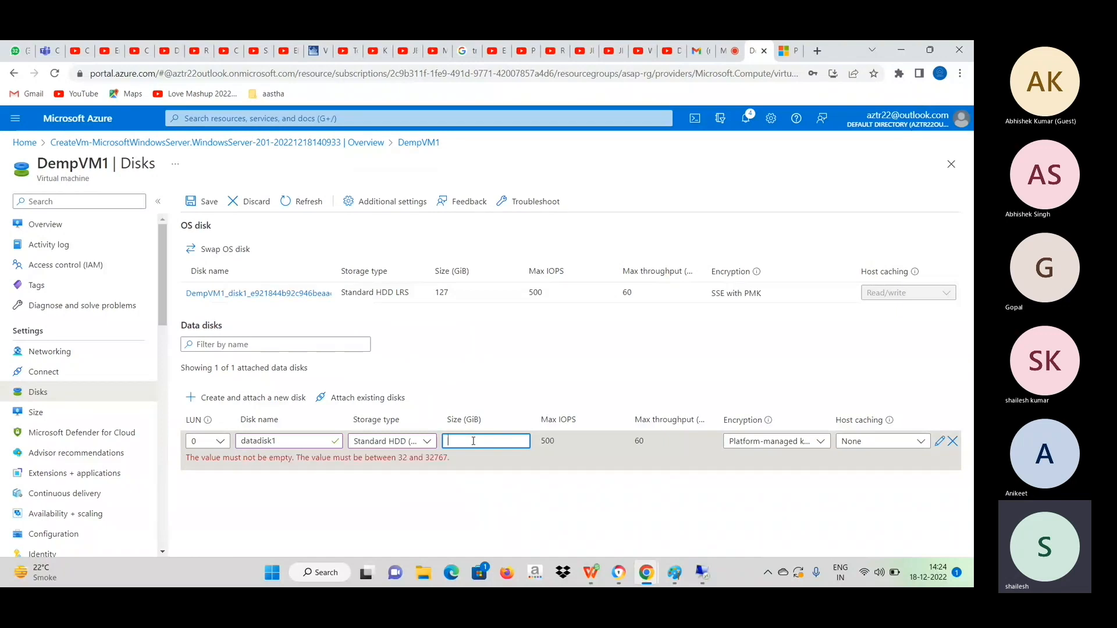
{"action": "type", "text": "64"}
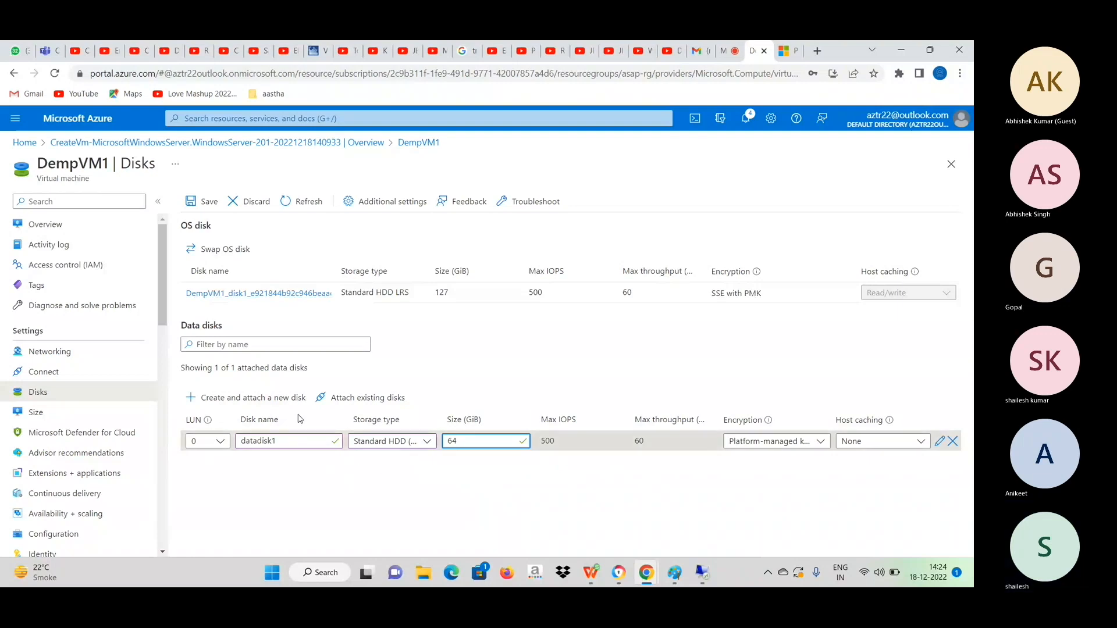
{"action": "left_click", "coordinate": [206, 202]}
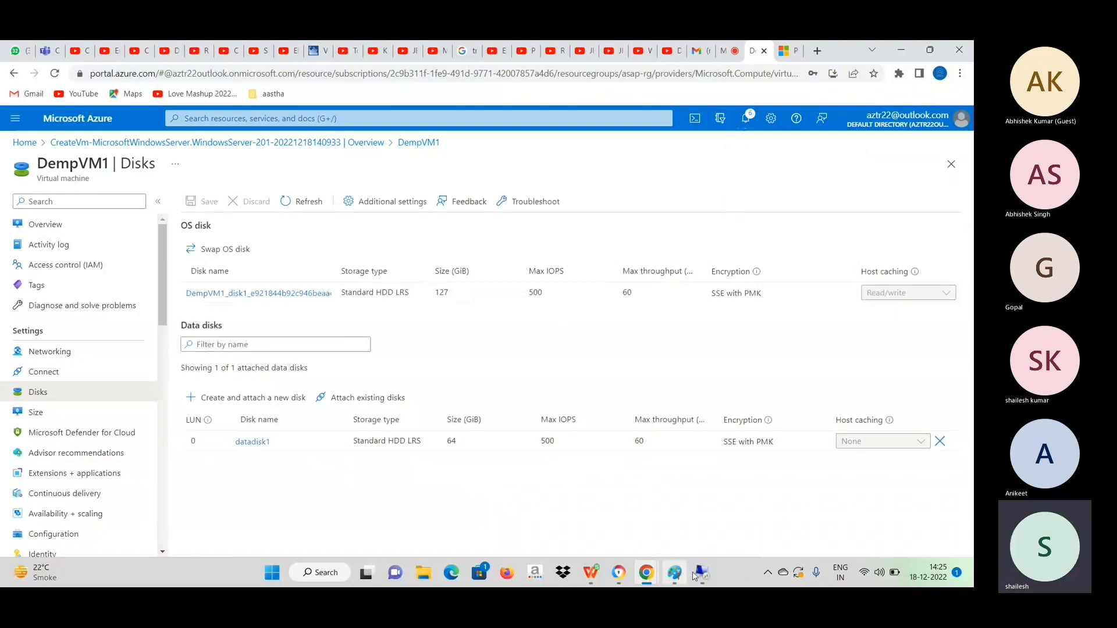
Switch back to the Remote Desktop session, open Disk Management on the server and initialize Disk 2 as MBR.
{"action": "left_click", "coordinate": [700, 576]}
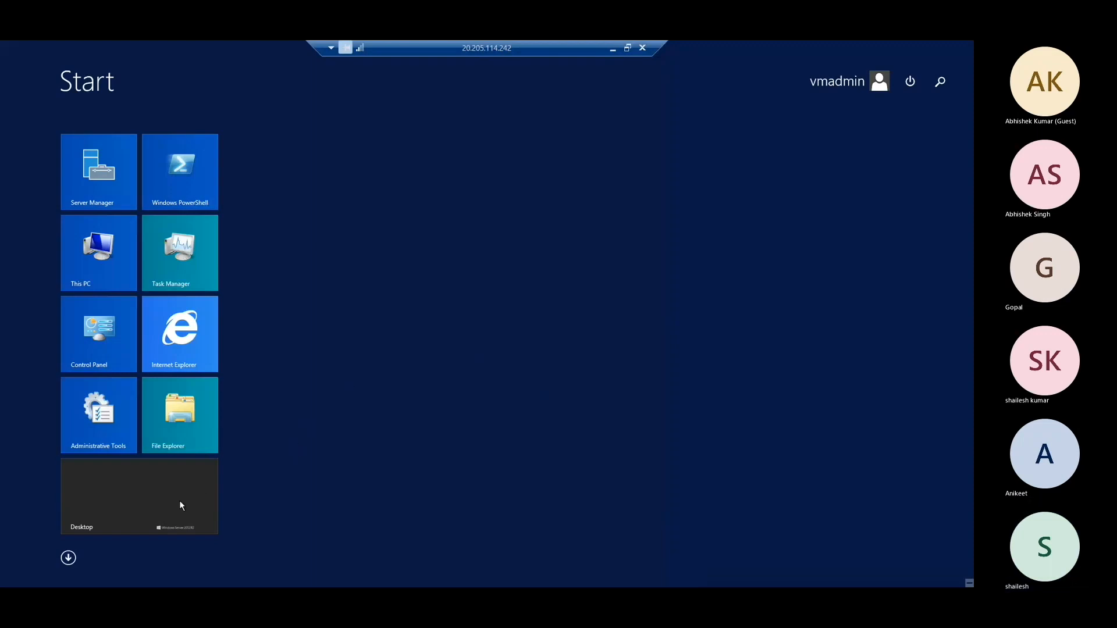
{"action": "left_click", "coordinate": [169, 507]}
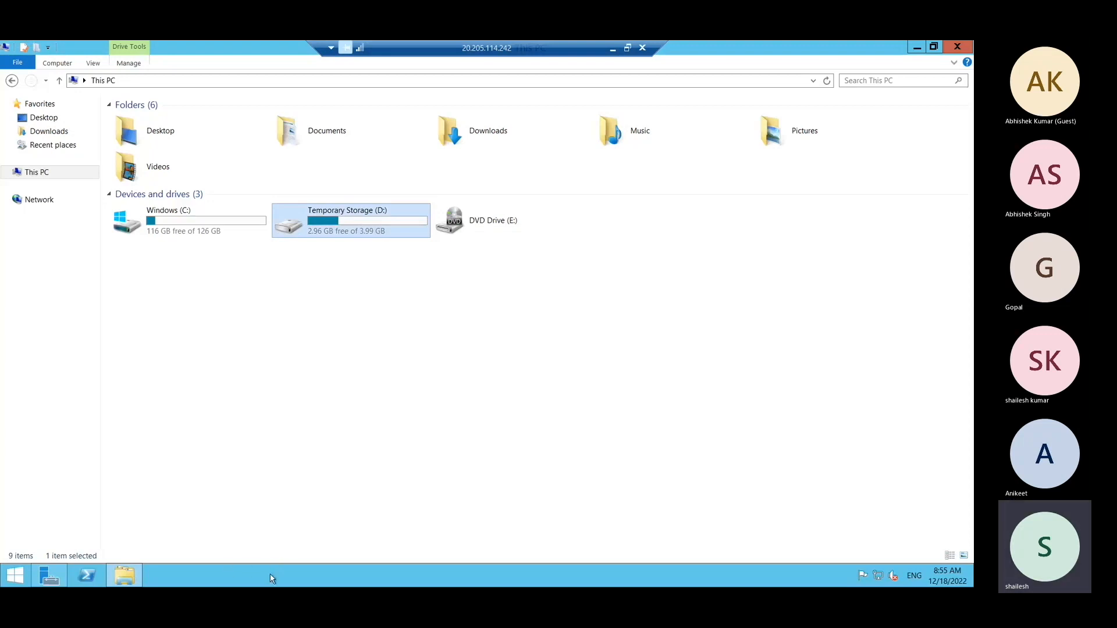
{"action": "right_click", "coordinate": [14, 577]}
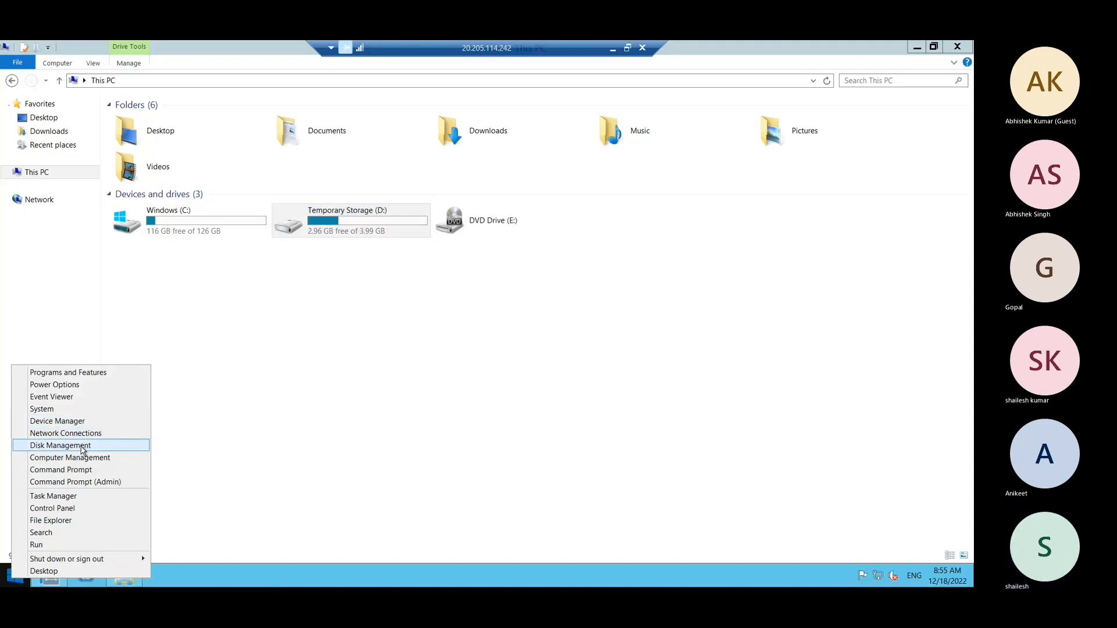
{"action": "left_click", "coordinate": [61, 445]}
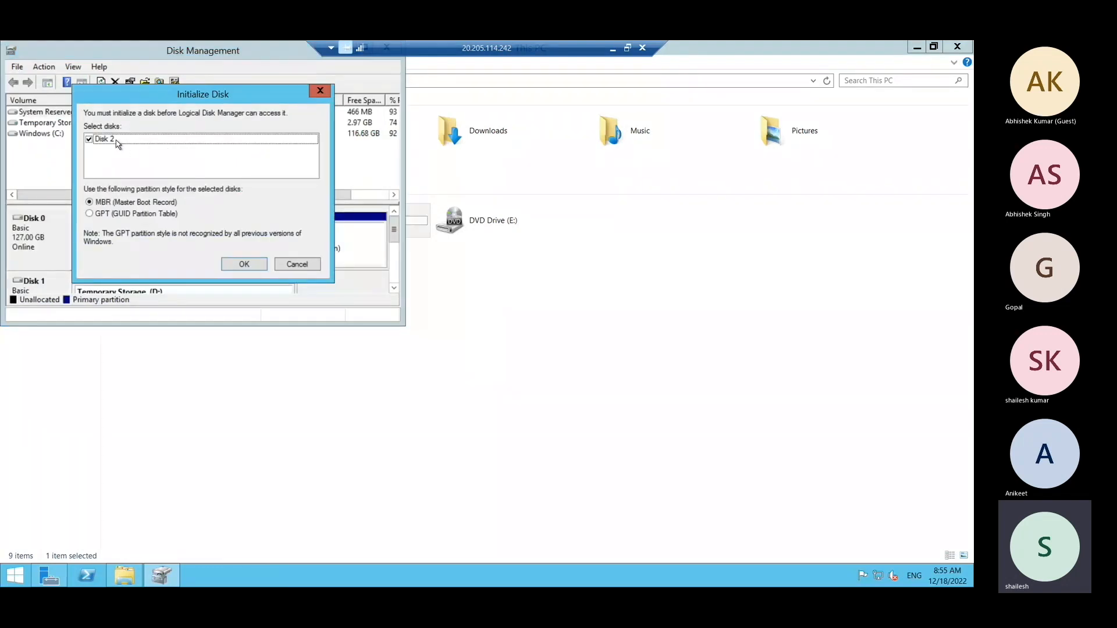
{"action": "left_click", "coordinate": [251, 269]}
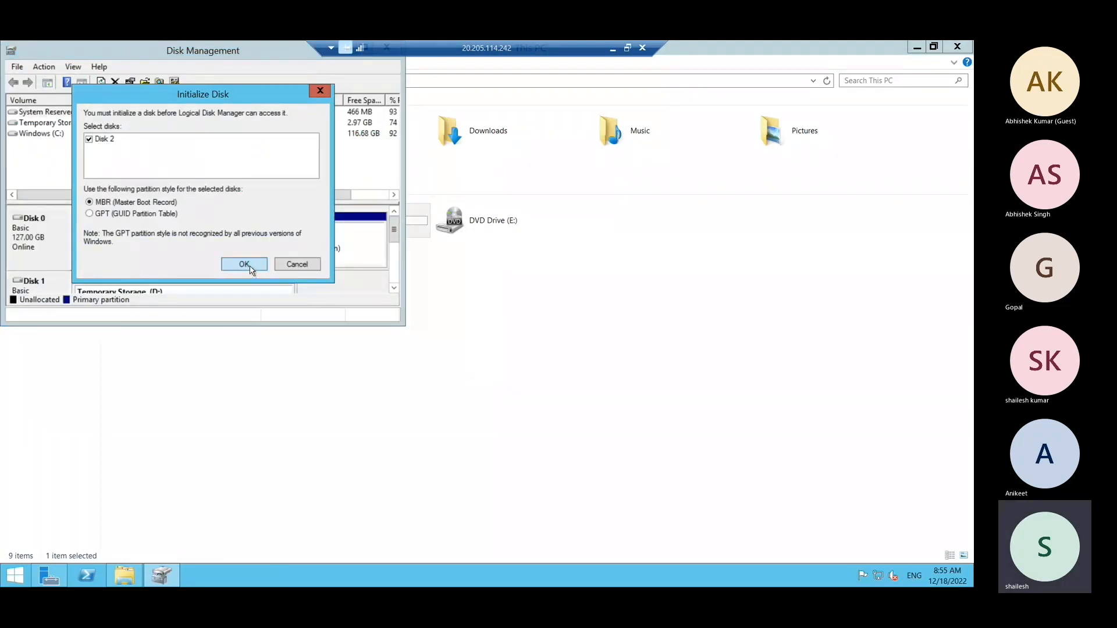
Create a full-size 65533 MB simple volume on Disk 2 with drive letter F:, quick-formatted as NTFS and labeled New Volume.
{"action": "double_click", "coordinate": [260, 57]}
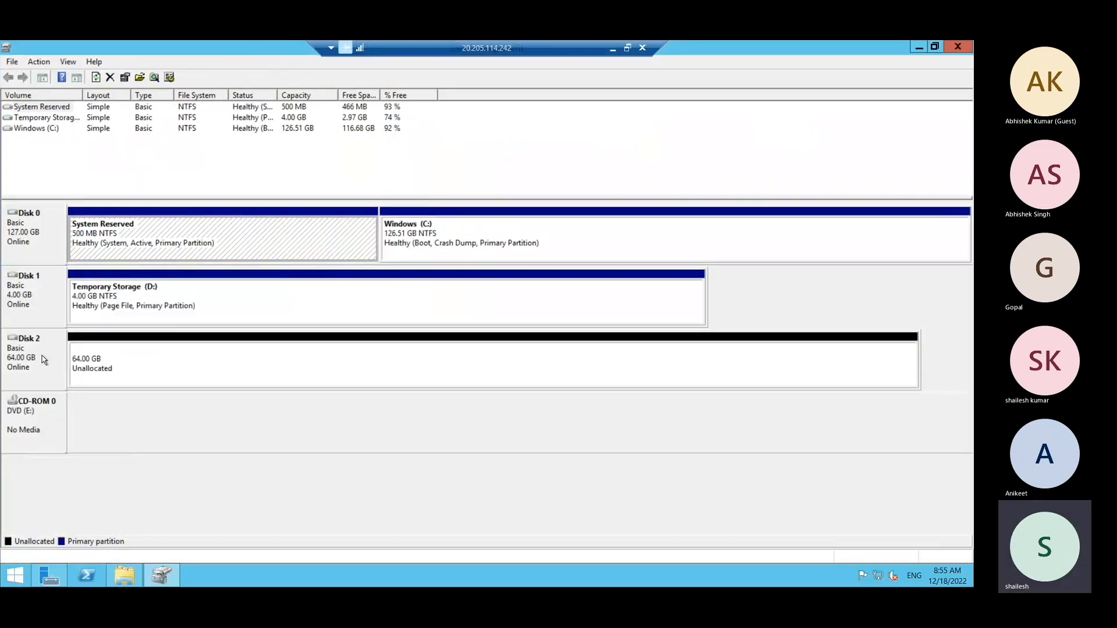
{"action": "right_click", "coordinate": [179, 361]}
{"action": "left_click", "coordinate": [240, 367]}
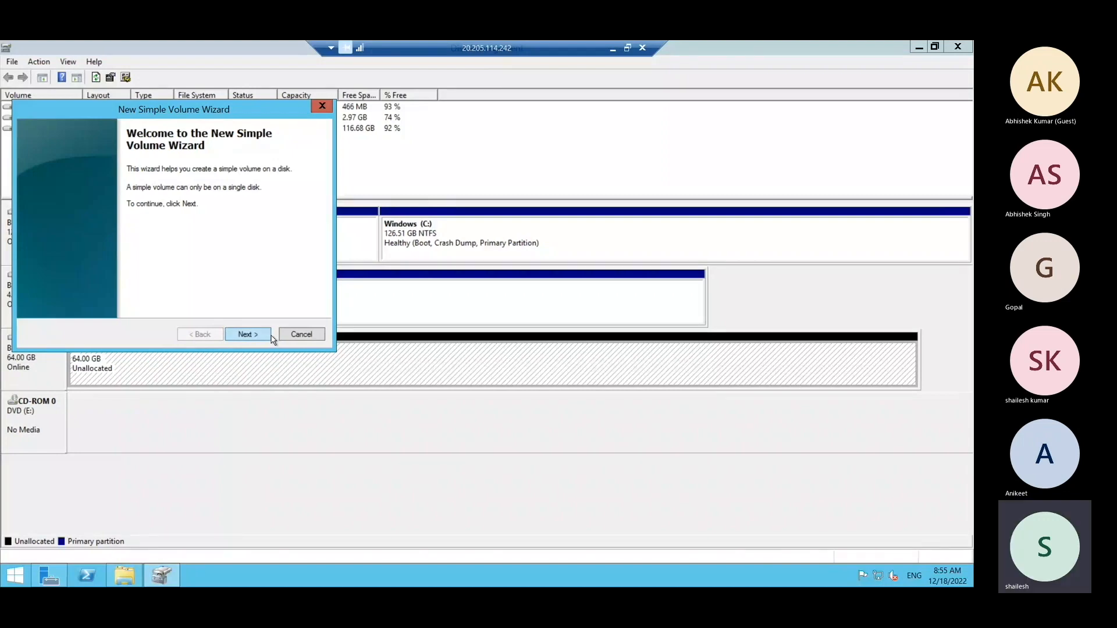
{"action": "left_click", "coordinate": [255, 336]}
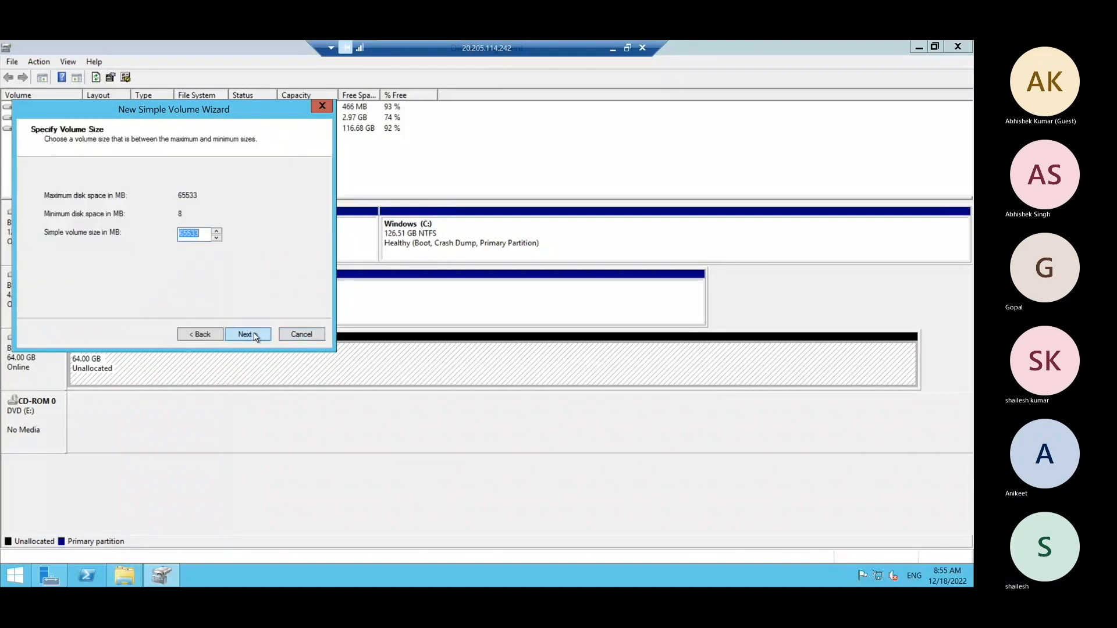
{"action": "left_click", "coordinate": [255, 335]}
{"action": "left_click", "coordinate": [254, 336]}
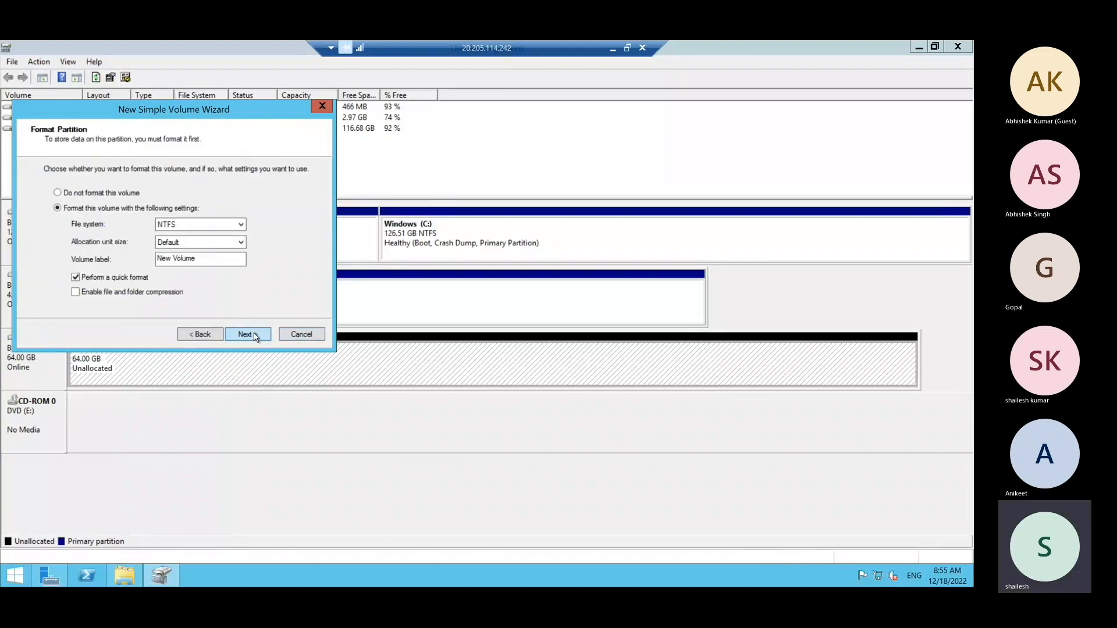
{"action": "left_click", "coordinate": [255, 336]}
{"action": "left_click", "coordinate": [254, 335]}
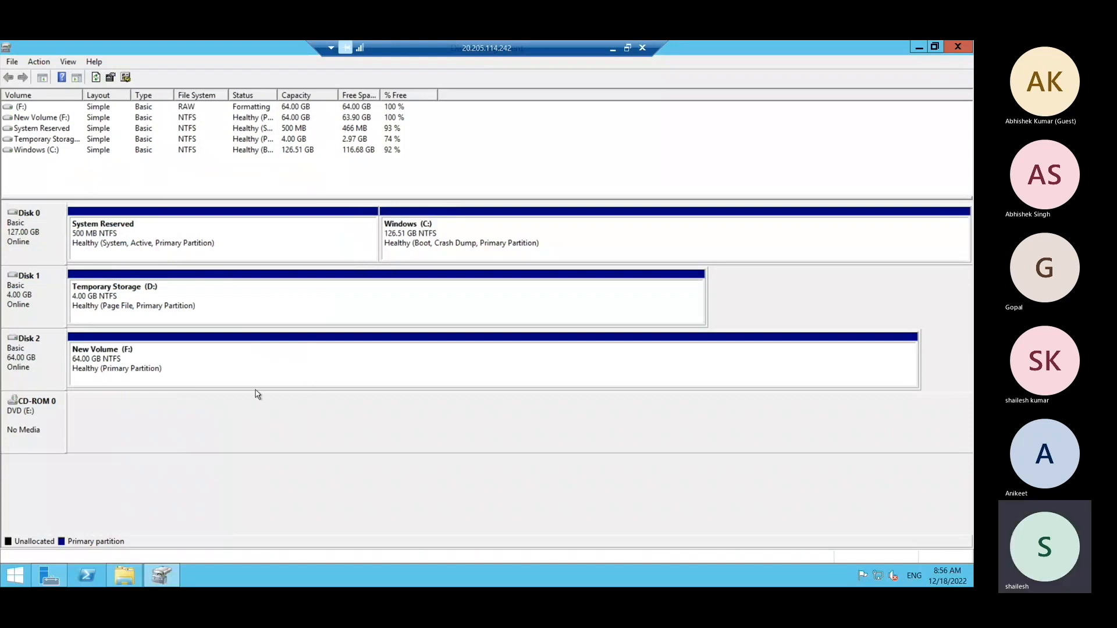
Open the New Volume (F:) drive in File Explorer, create three new folders with default names in it, and close the window.
{"action": "left_click", "coordinate": [129, 578]}
{"action": "left_click", "coordinate": [743, 247]}
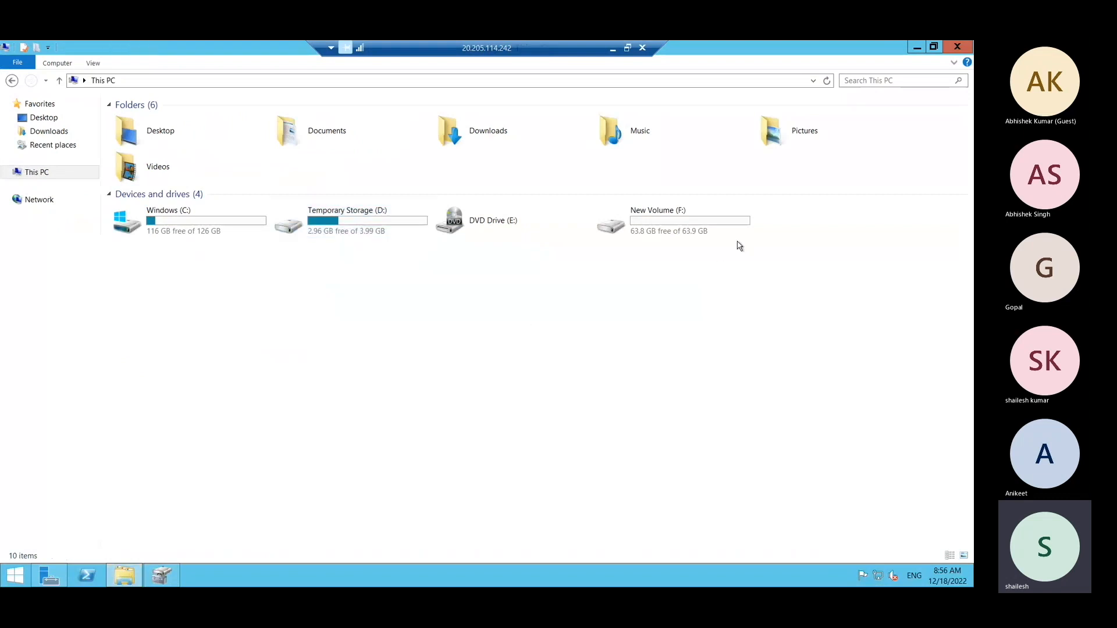
{"action": "left_click", "coordinate": [685, 231]}
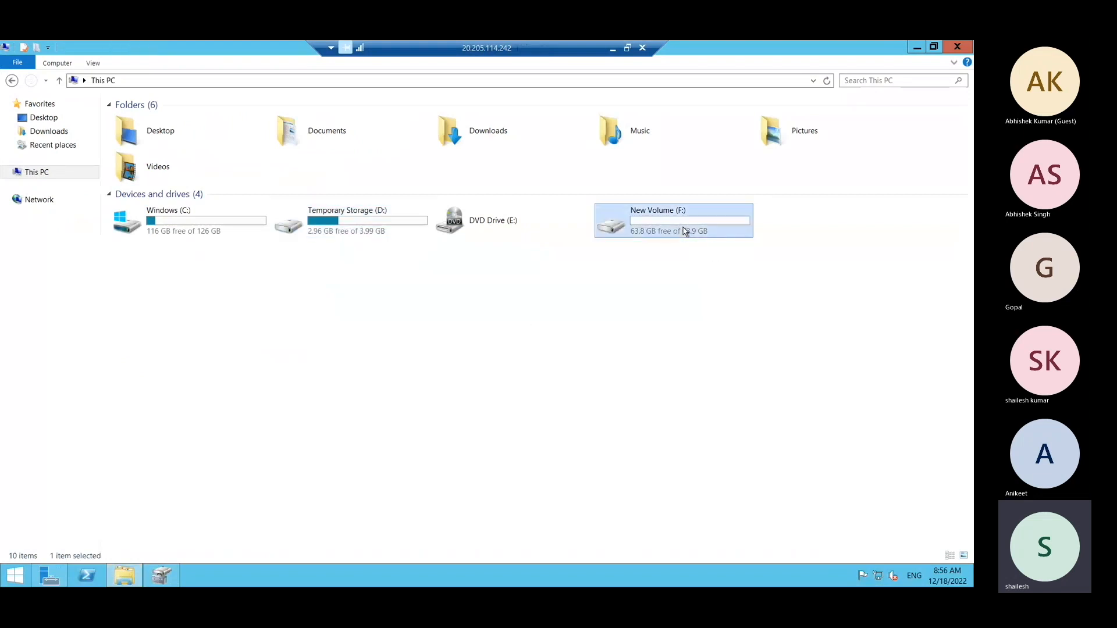
{"action": "double_click", "coordinate": [684, 231]}
{"action": "right_click", "coordinate": [242, 210]}
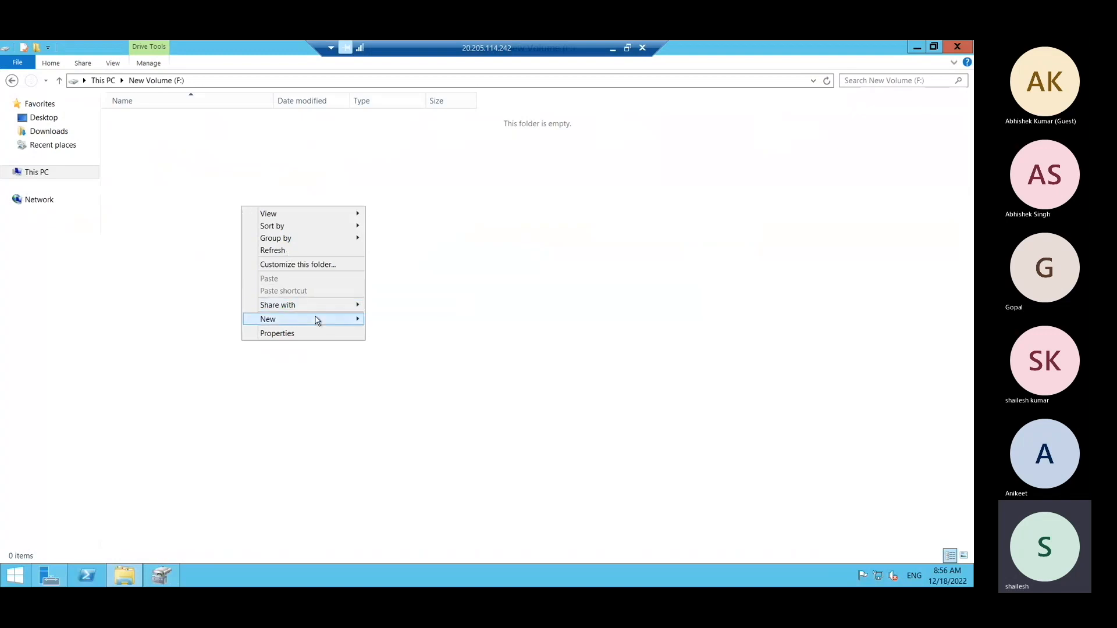
{"action": "mouse_move", "coordinate": [318, 320]}
{"action": "left_click", "coordinate": [418, 322]}
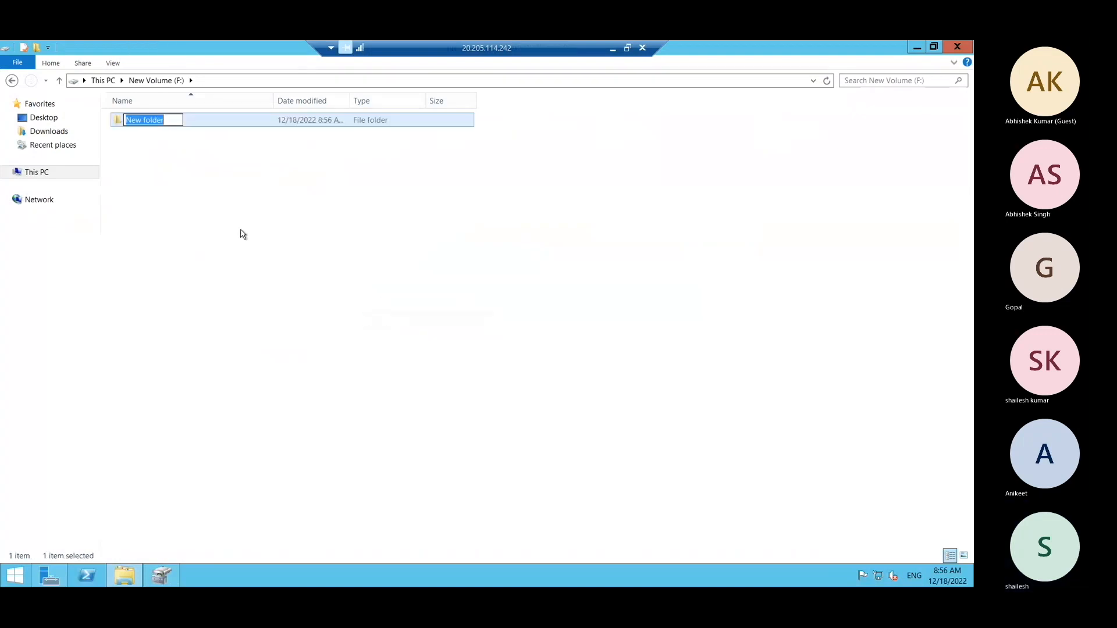
{"action": "right_click", "coordinate": [243, 234]}
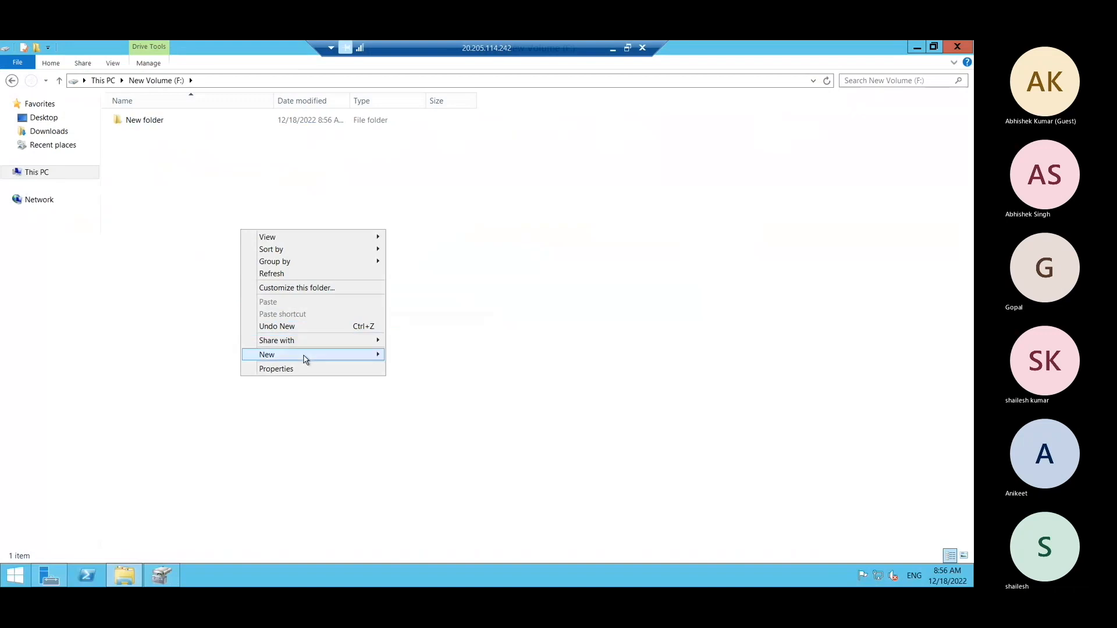
{"action": "mouse_move", "coordinate": [306, 359]}
{"action": "left_click", "coordinate": [415, 355]}
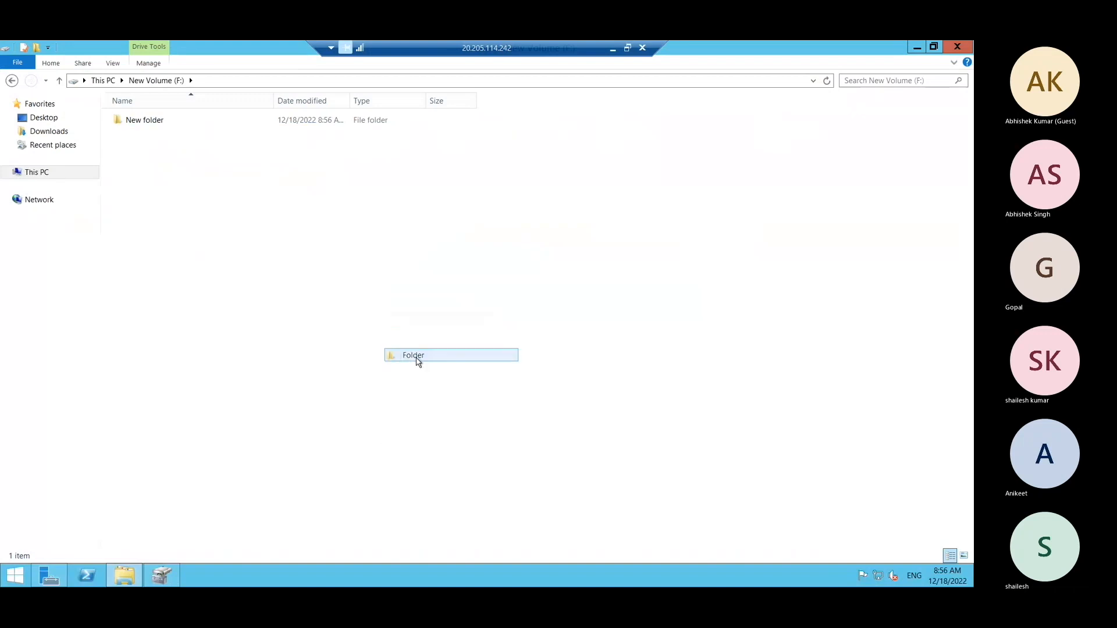
{"action": "right_click", "coordinate": [215, 283]}
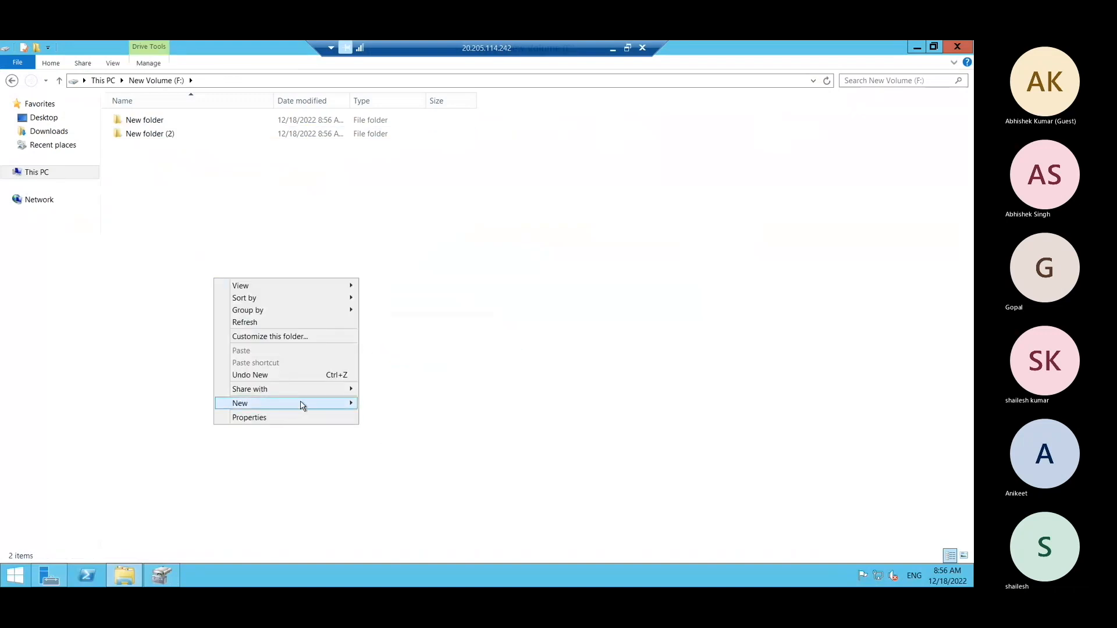
{"action": "mouse_move", "coordinate": [302, 404]}
{"action": "left_click", "coordinate": [404, 411]}
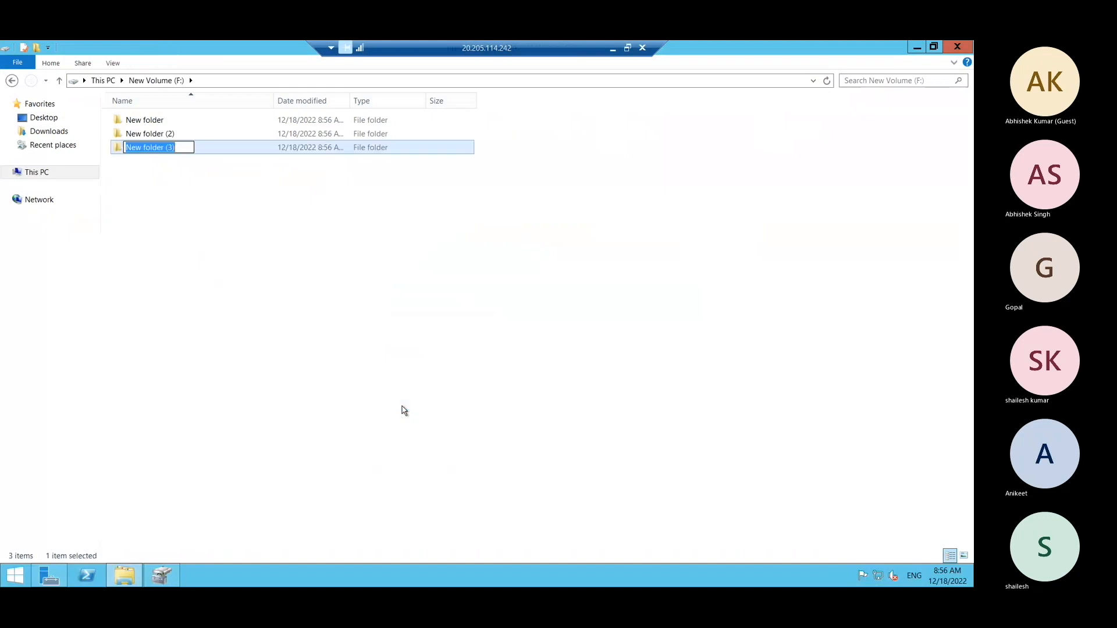
{"action": "left_click", "coordinate": [232, 315]}
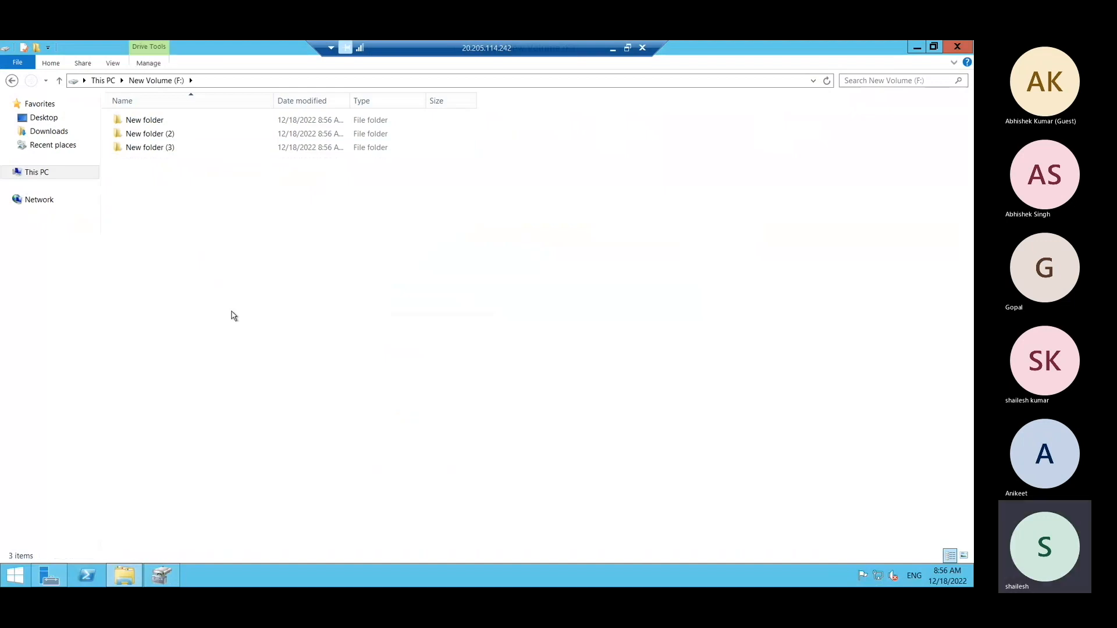
{"action": "left_click", "coordinate": [968, 50]}
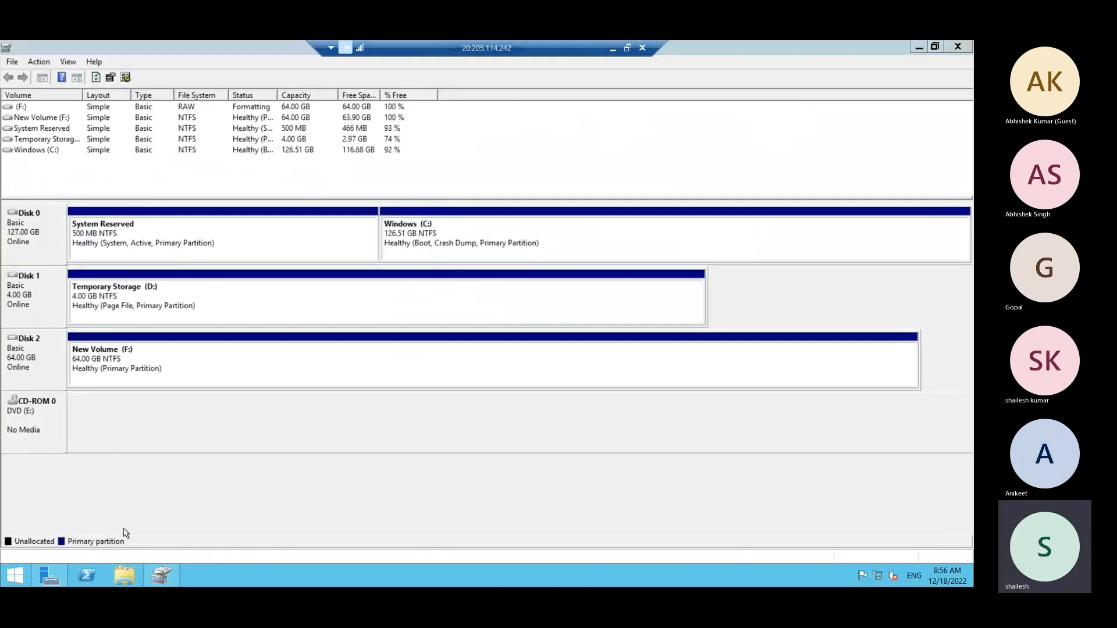
Switch back to the Azure portal, detach datadisk1 from DempVM1, save the disk changes and check the notifications.
{"action": "left_click", "coordinate": [124, 582]}
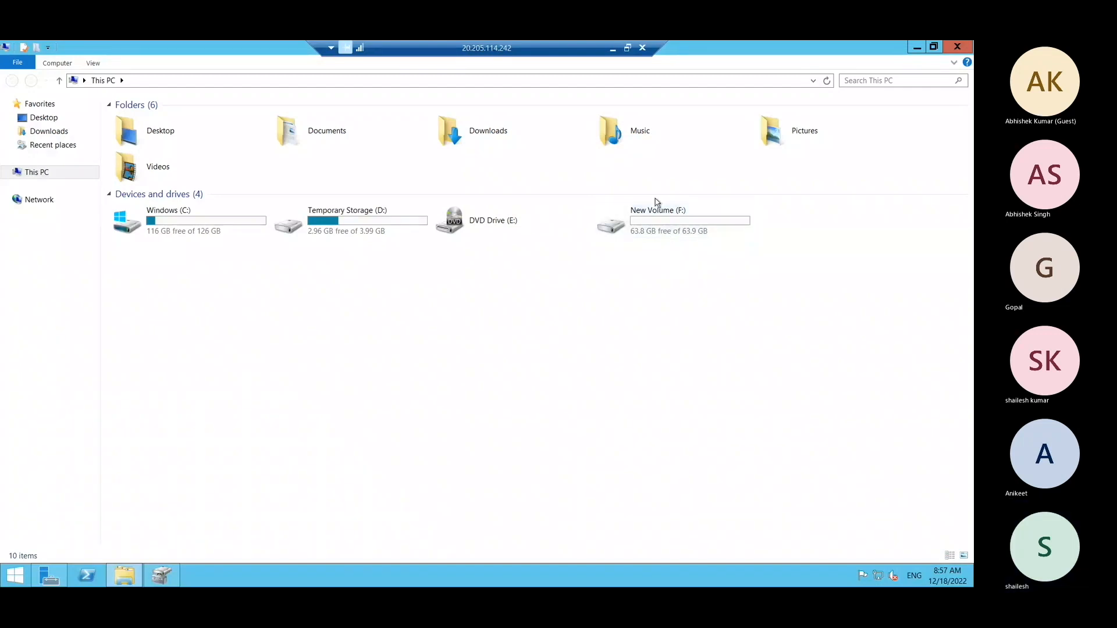
{"action": "left_click", "coordinate": [615, 51]}
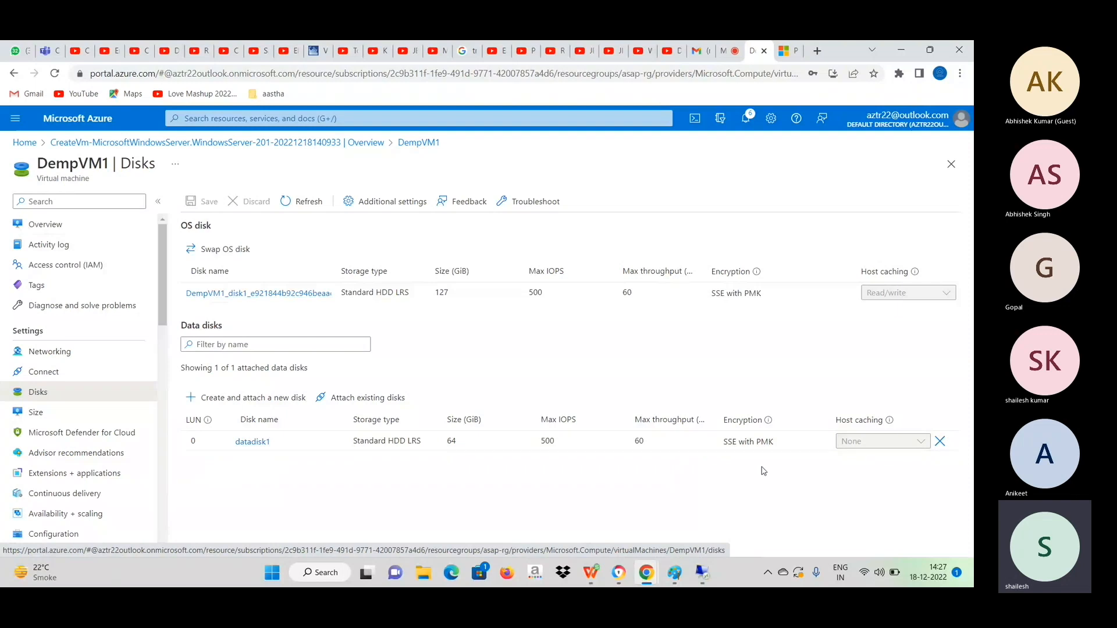
{"action": "left_click", "coordinate": [941, 442]}
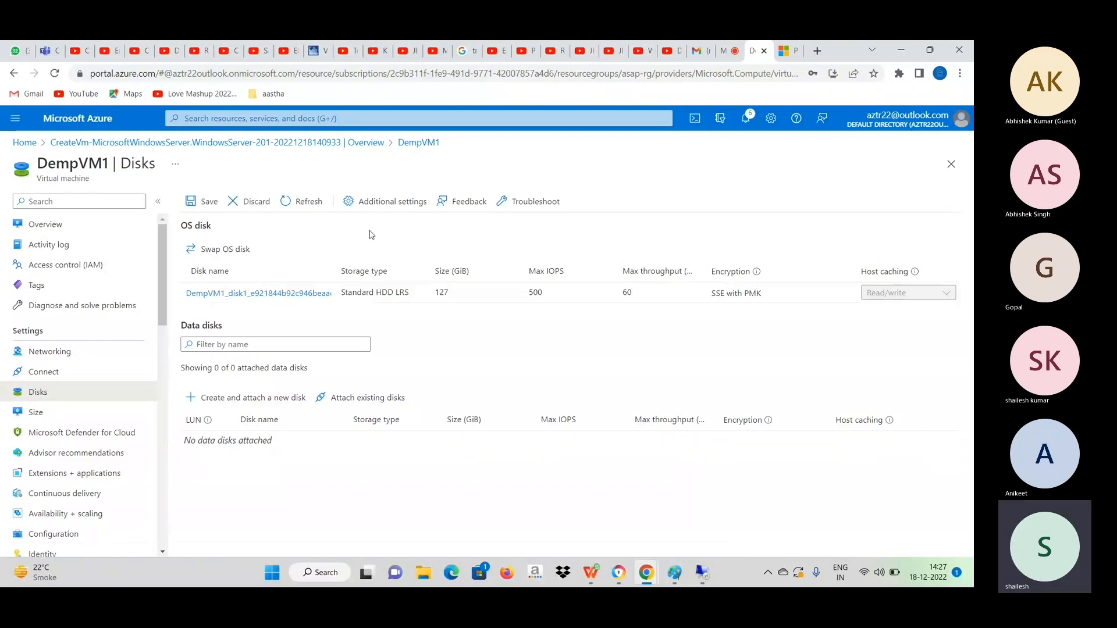
{"action": "left_click", "coordinate": [203, 202]}
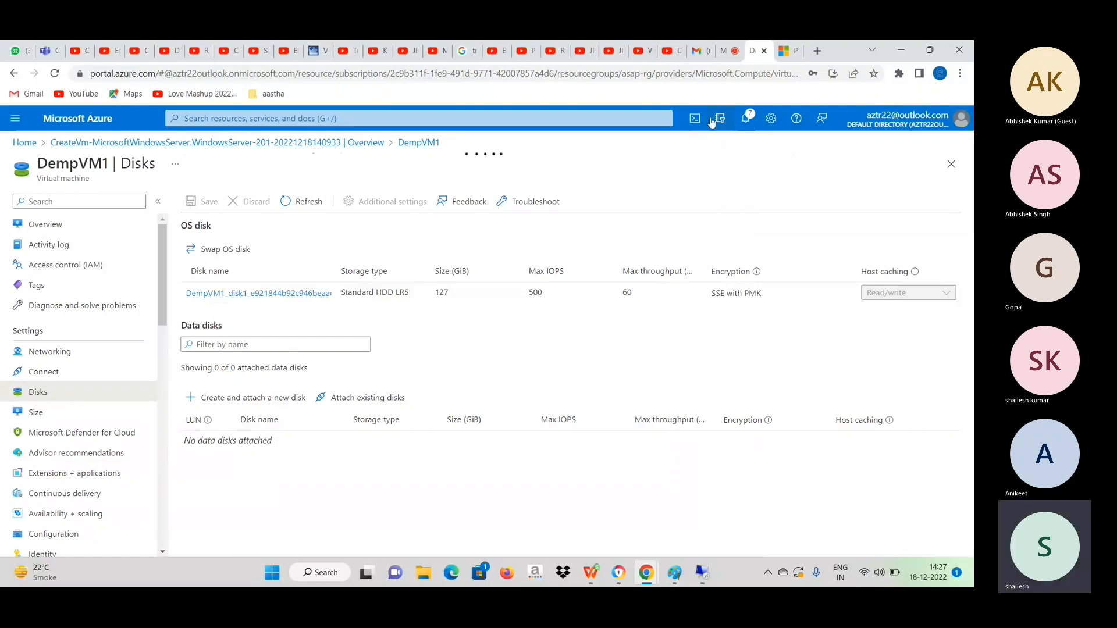
{"action": "left_click", "coordinate": [746, 123]}
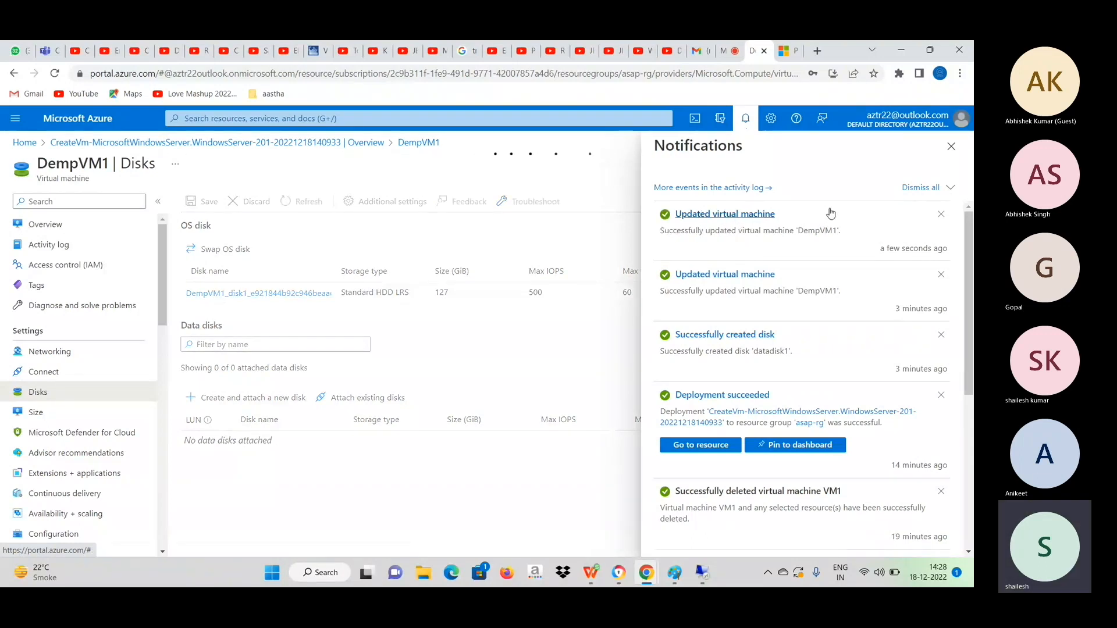
{"action": "left_click", "coordinate": [953, 149]}
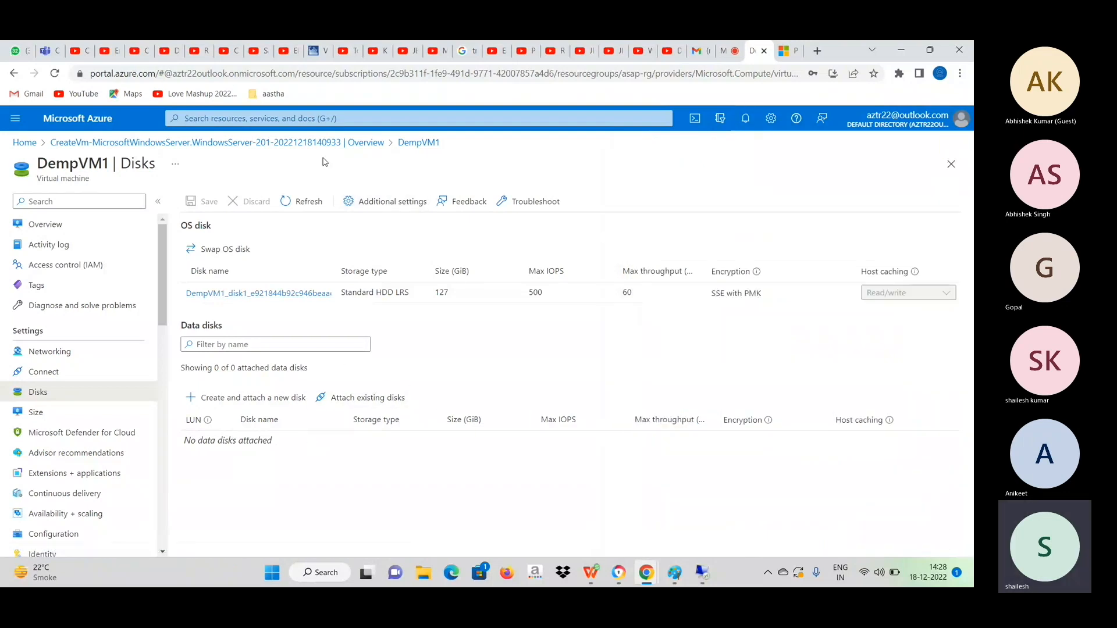
Search the portal for disks and open the Disks service.
{"action": "left_click", "coordinate": [325, 118]}
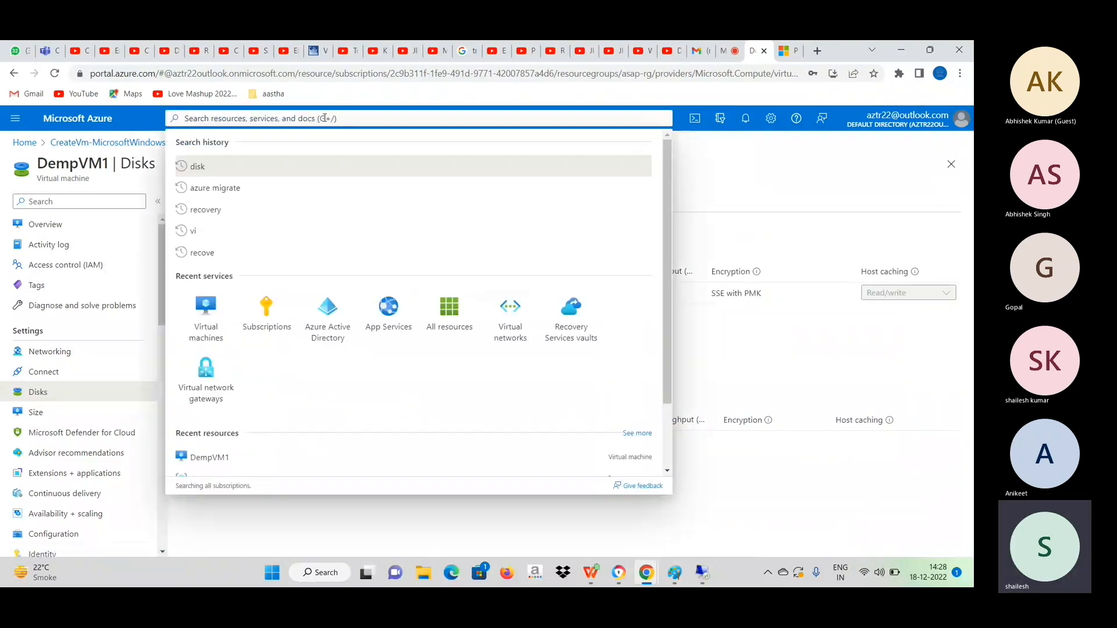
{"action": "type", "text": "i"}
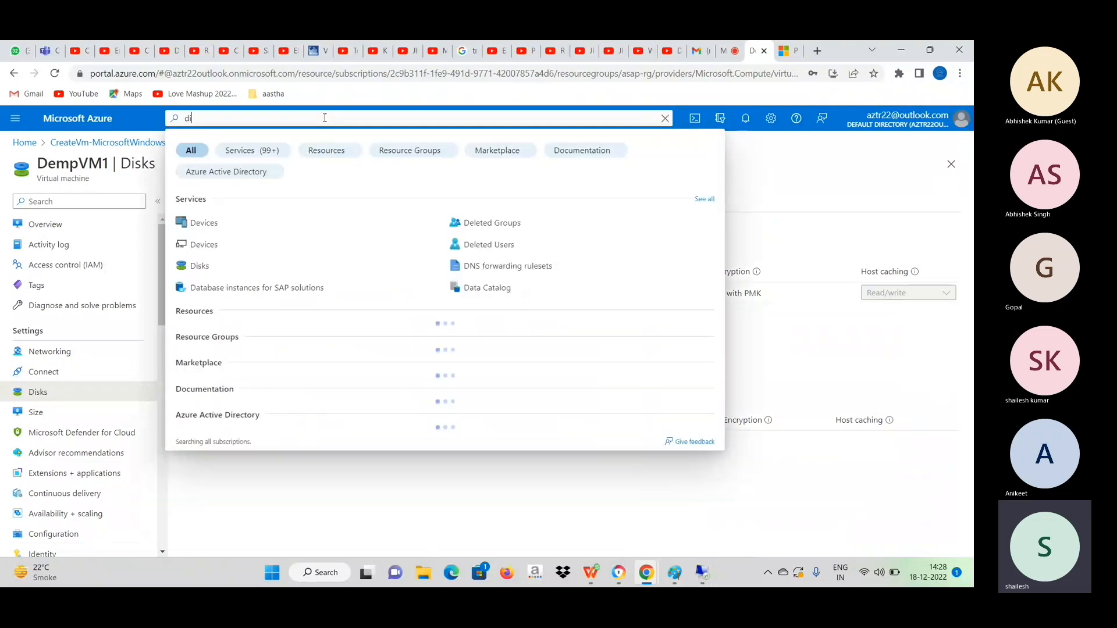
{"action": "type", "text": "sks"}
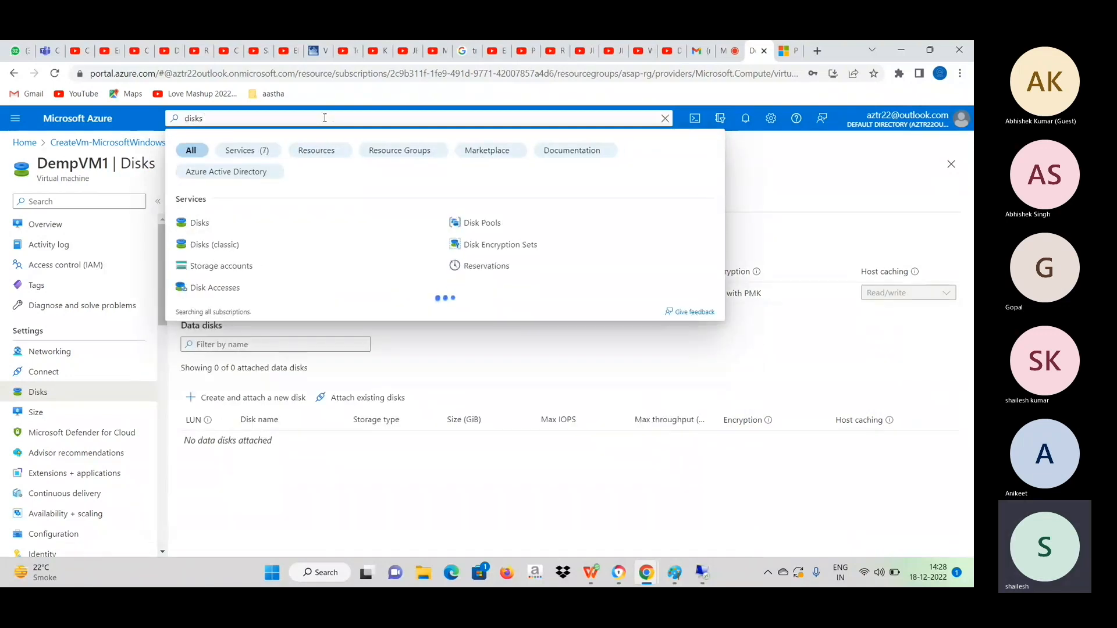
{"action": "left_click", "coordinate": [200, 223]}
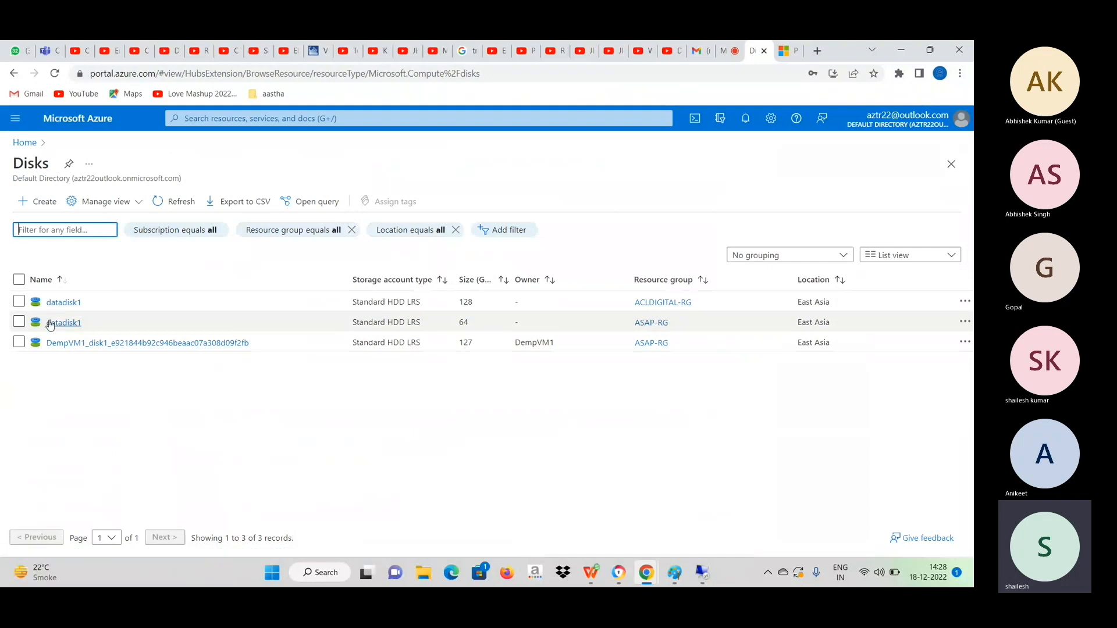
Change the size of datadisk1 in the ASAP-RG resource group to 128 GiB (S10), save it and return to the disk list.
{"action": "left_click", "coordinate": [52, 322]}
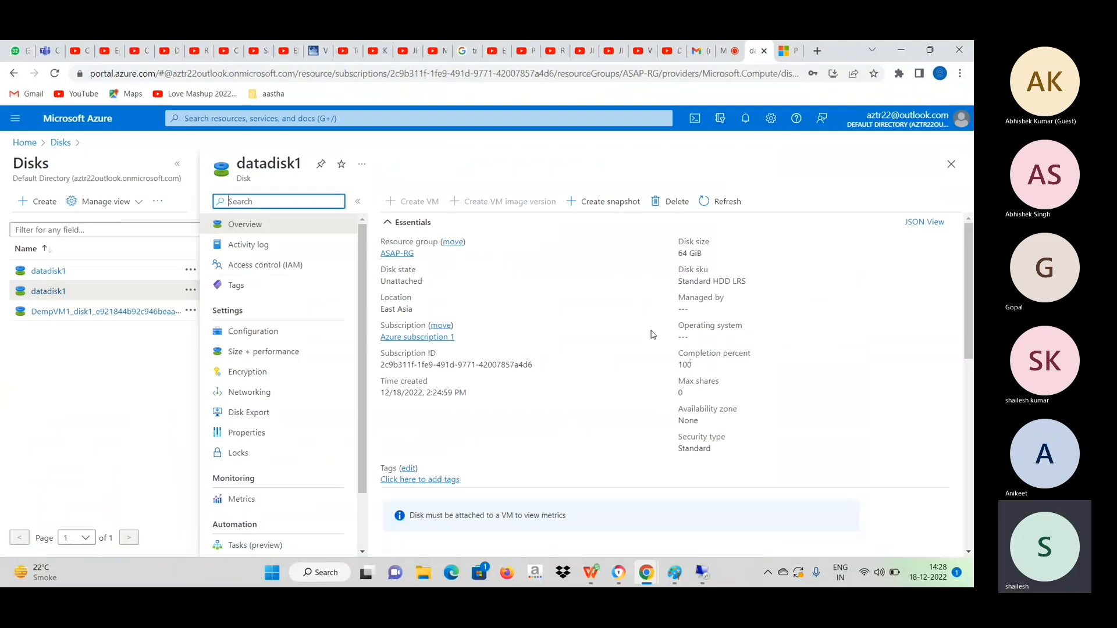
{"action": "left_click", "coordinate": [239, 359]}
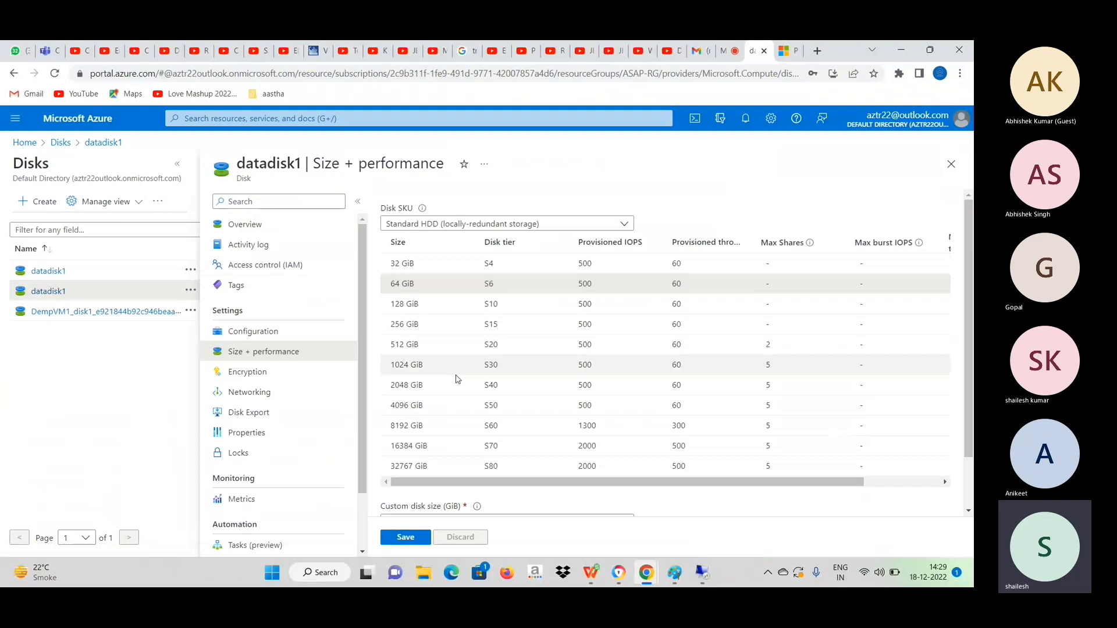
{"action": "left_click", "coordinate": [420, 309]}
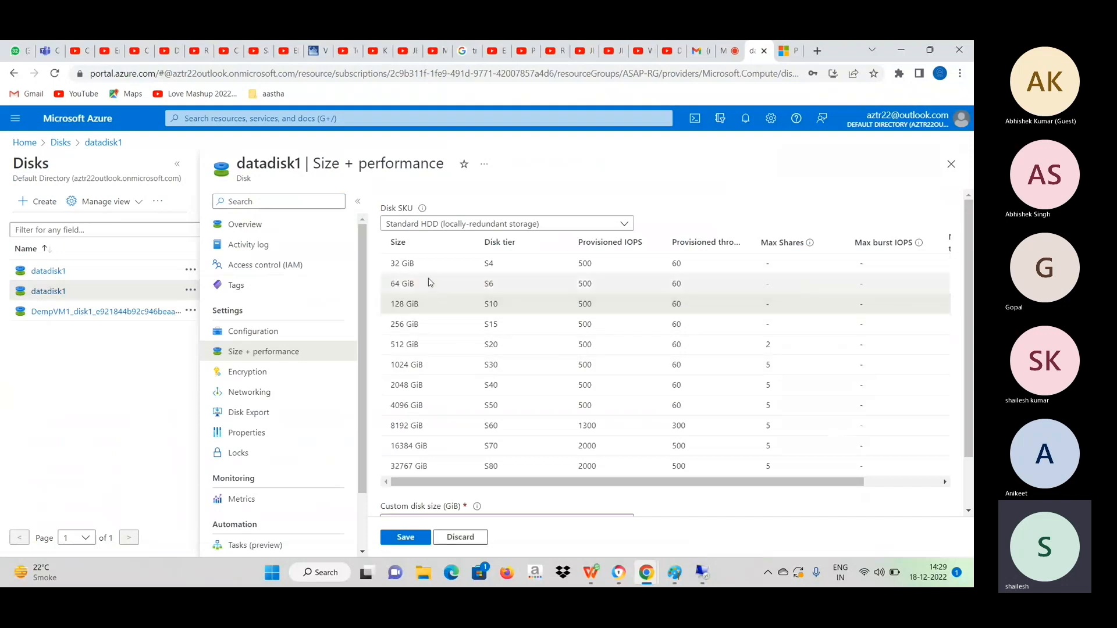
{"action": "left_click", "coordinate": [405, 537]}
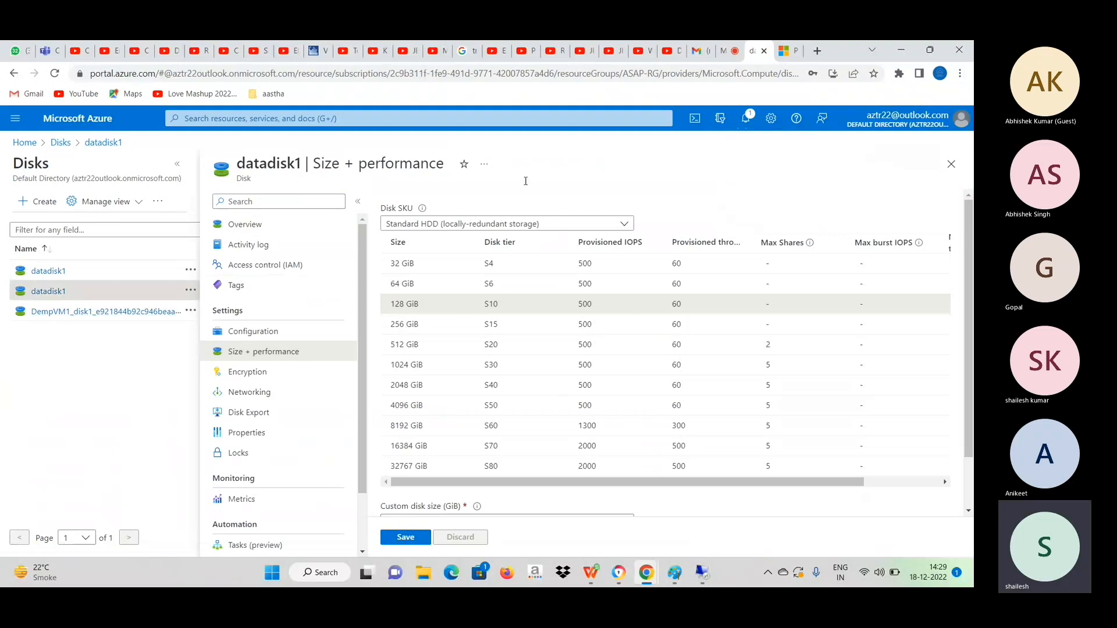
{"action": "left_click", "coordinate": [951, 164]}
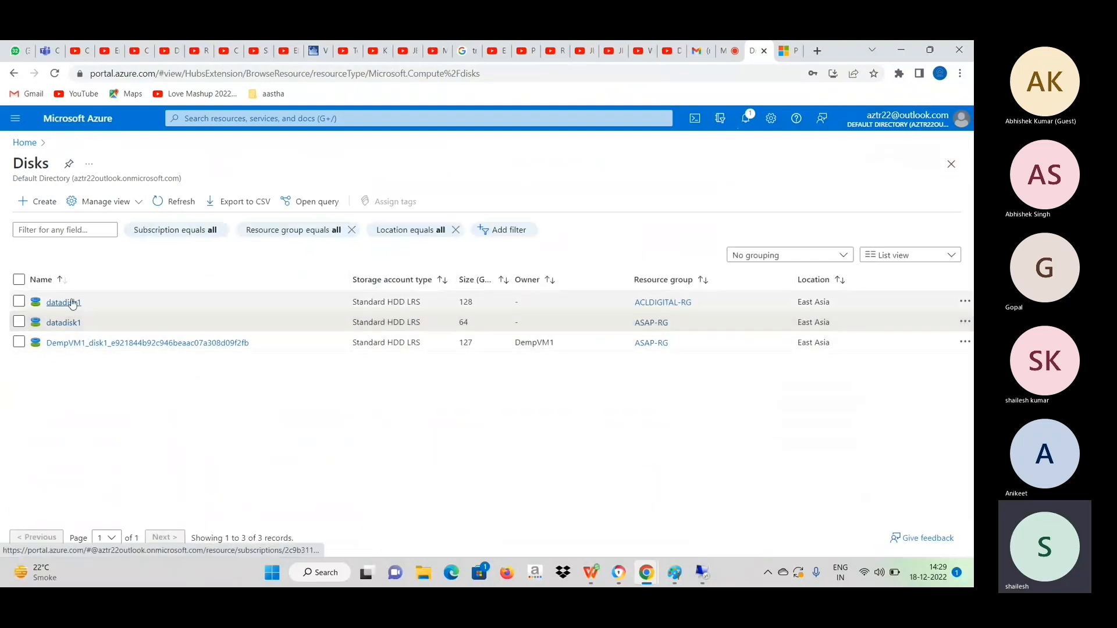
Delete the datadisk1 disk that belongs to the ACLDIGITAL-RG resource group.
{"action": "left_click", "coordinate": [62, 302]}
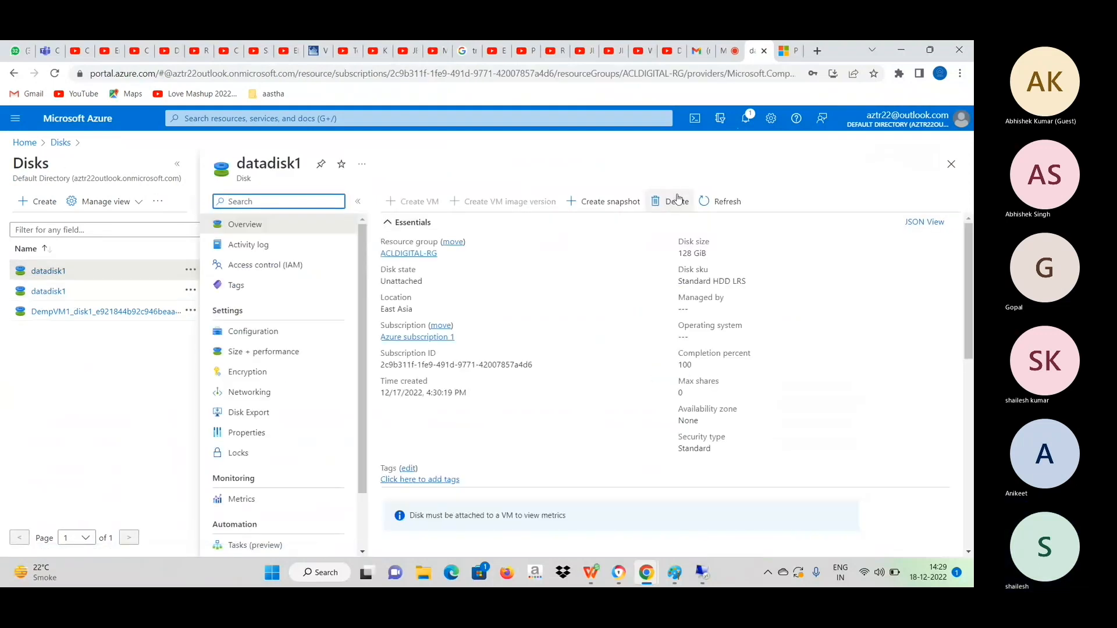
{"action": "left_click", "coordinate": [682, 198]}
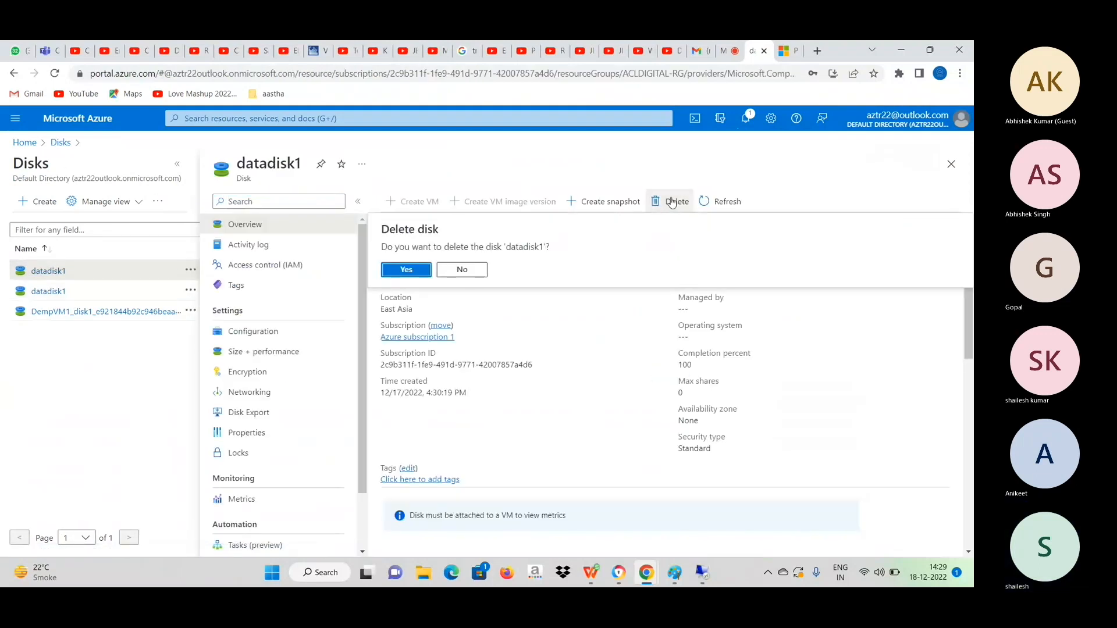
{"action": "left_click", "coordinate": [405, 269]}
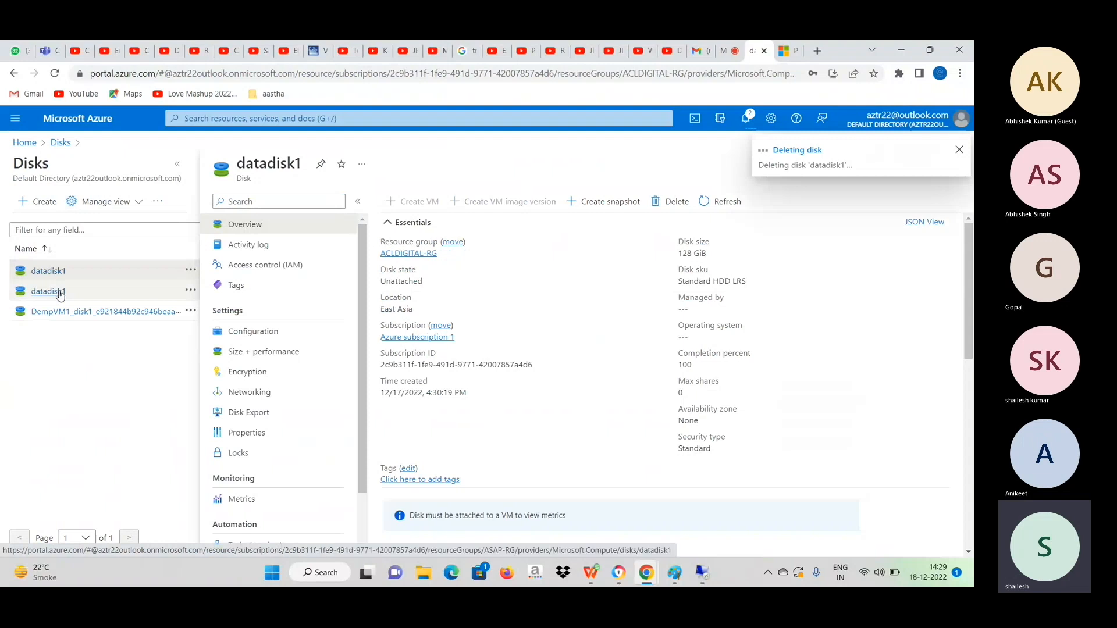
Open DempVM1's disk settings, attach the existing datadisk1 from the ASAP-RG resource group as a data disk and save the change.
{"action": "left_click", "coordinate": [26, 143]}
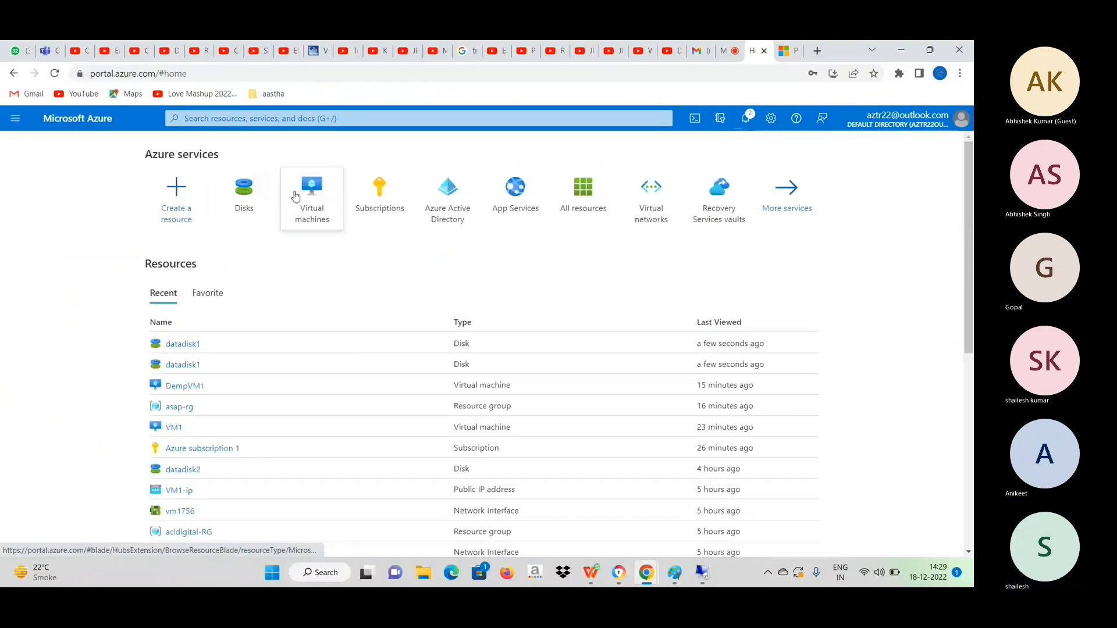
{"action": "left_click", "coordinate": [319, 207]}
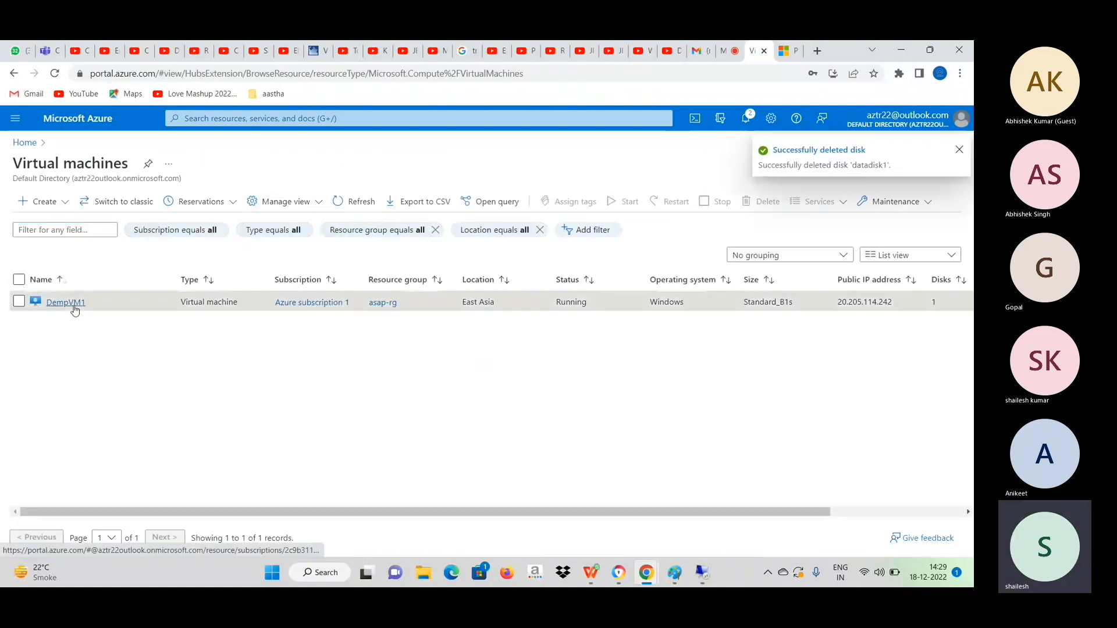
{"action": "left_click", "coordinate": [66, 303]}
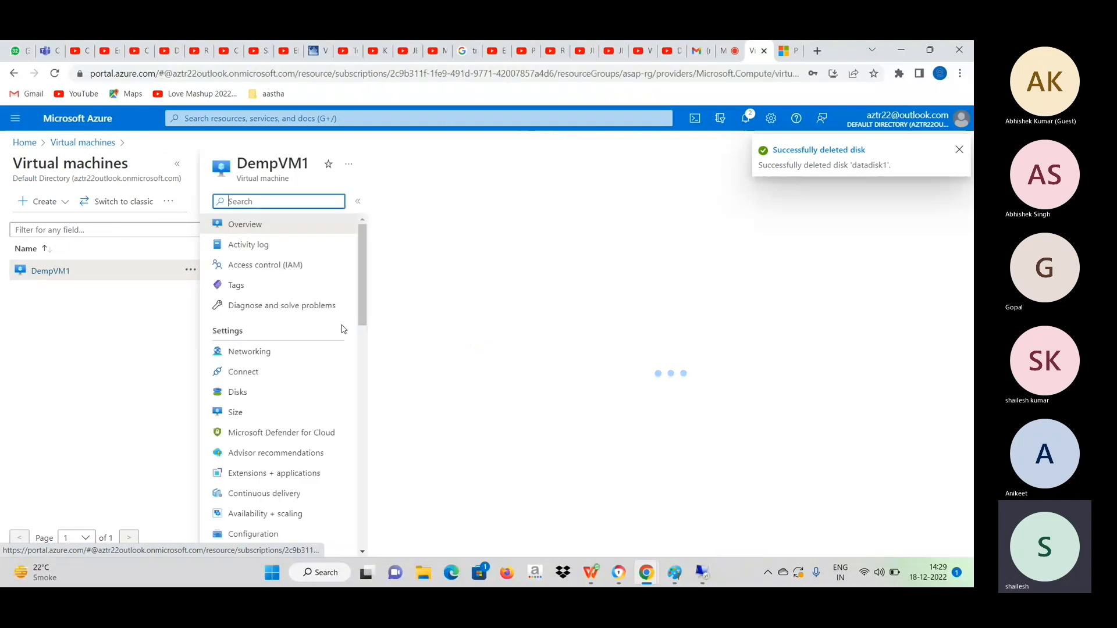
{"action": "left_click", "coordinate": [238, 392]}
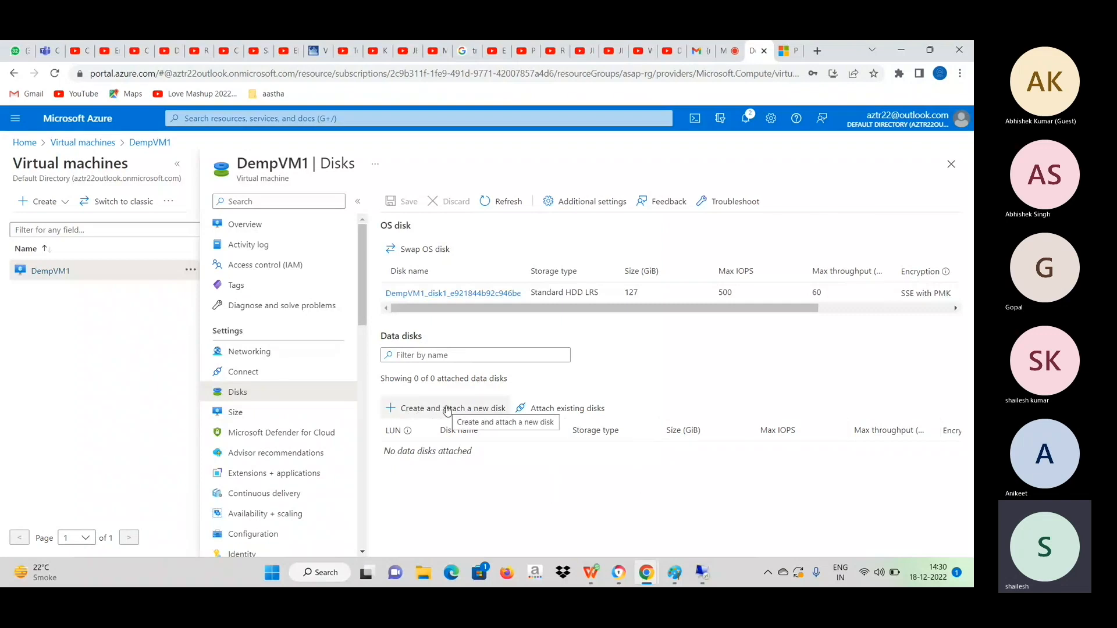
{"action": "left_click", "coordinate": [570, 410]}
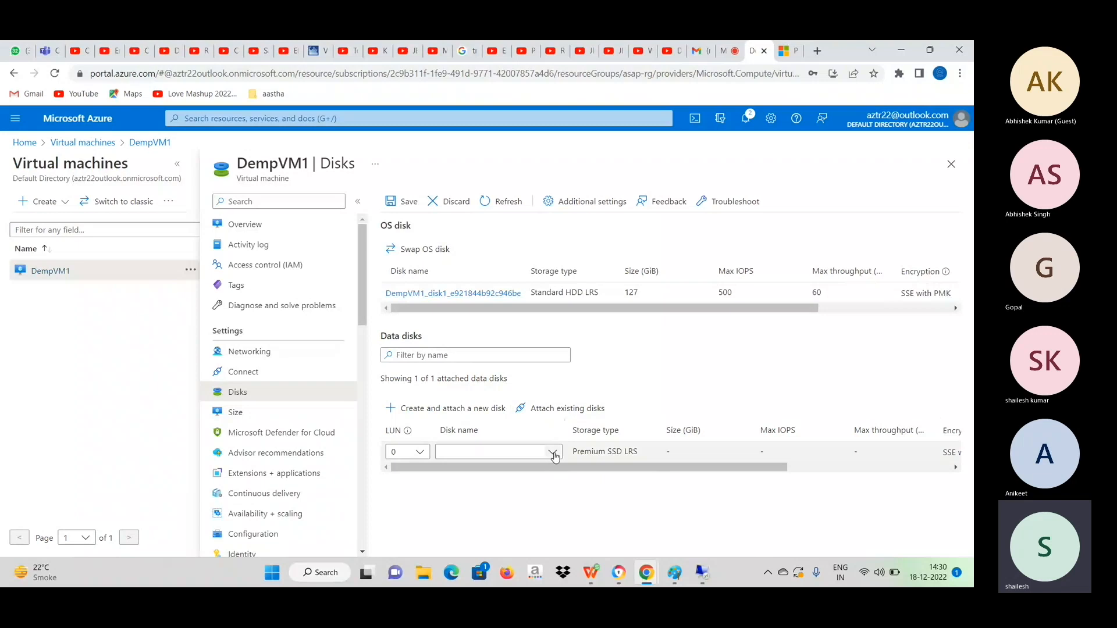
{"action": "left_click", "coordinate": [551, 452]}
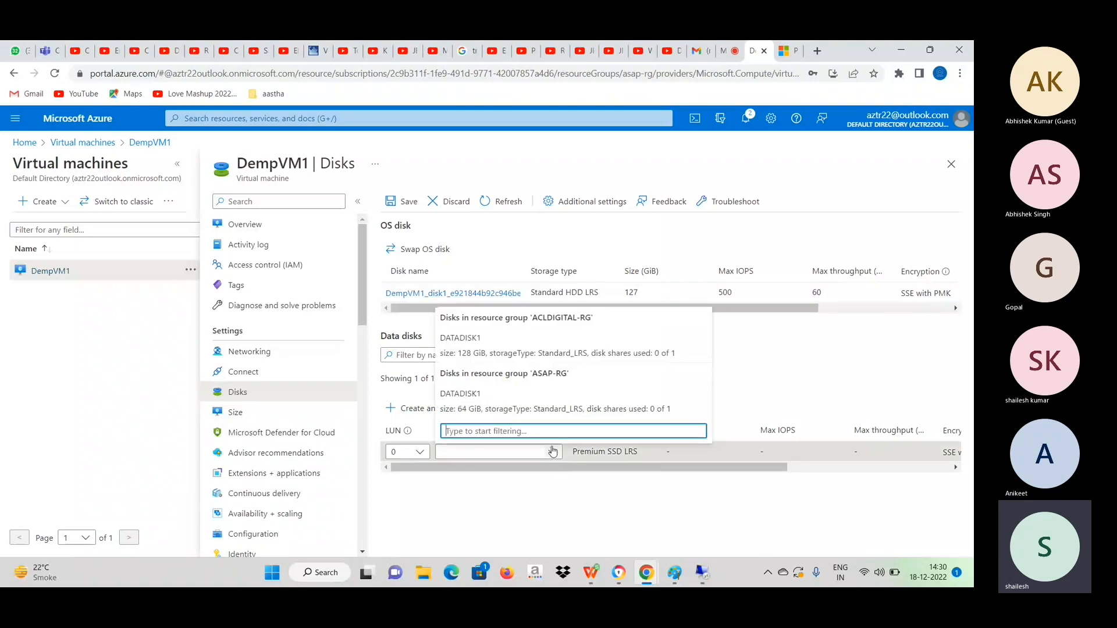
{"action": "left_click", "coordinate": [515, 411]}
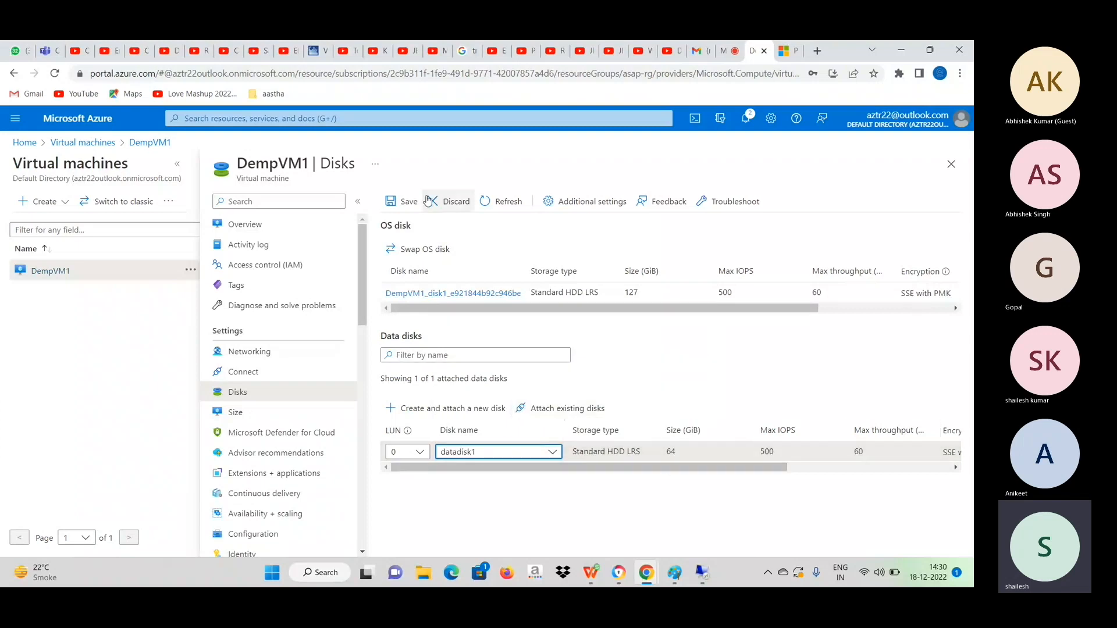
{"action": "left_click", "coordinate": [409, 202]}
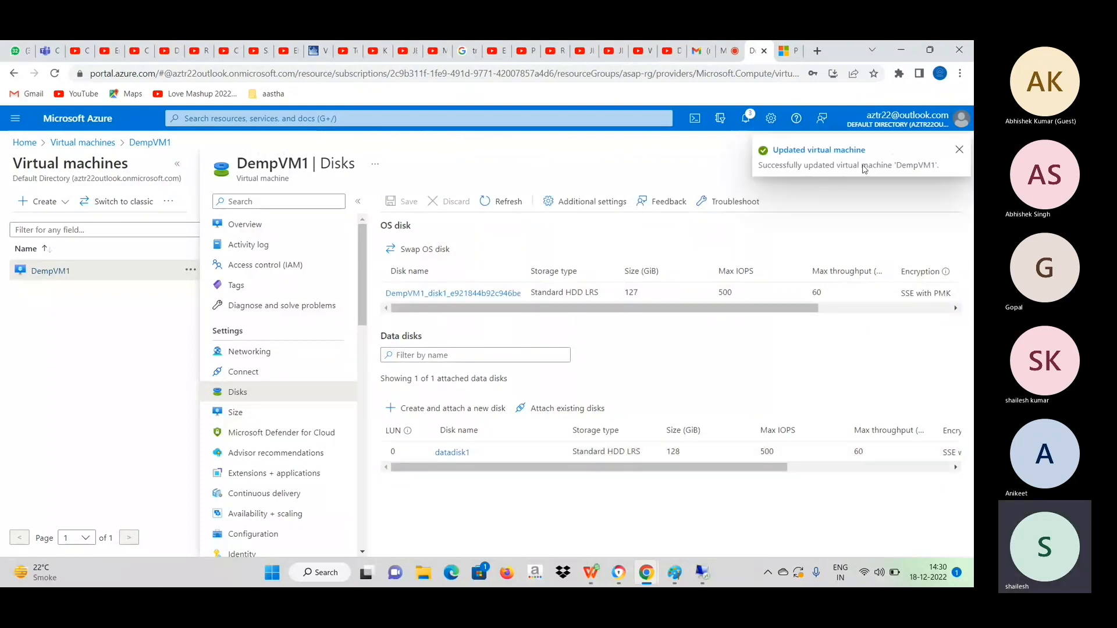
{"action": "left_click_drag", "start_coordinate": [682, 453], "coordinate": [668, 454]}
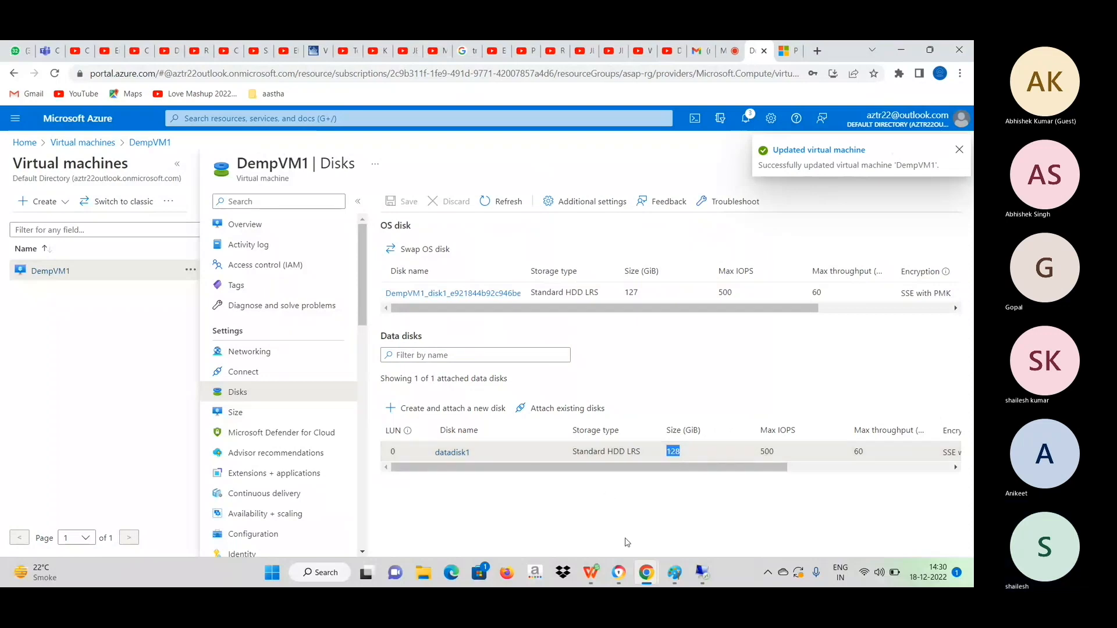
Switch to the Remote Desktop session and extend New Volume (F:) on Disk 2 over all the unallocated space in Disk Management.
{"action": "left_click", "coordinate": [705, 572]}
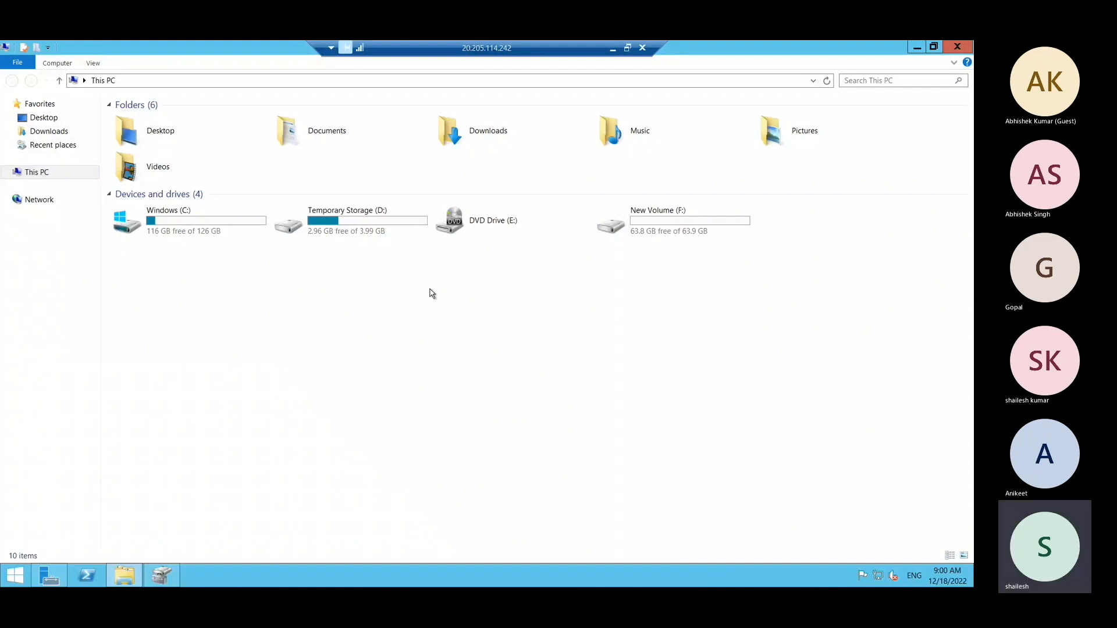
{"action": "left_click", "coordinate": [174, 575]}
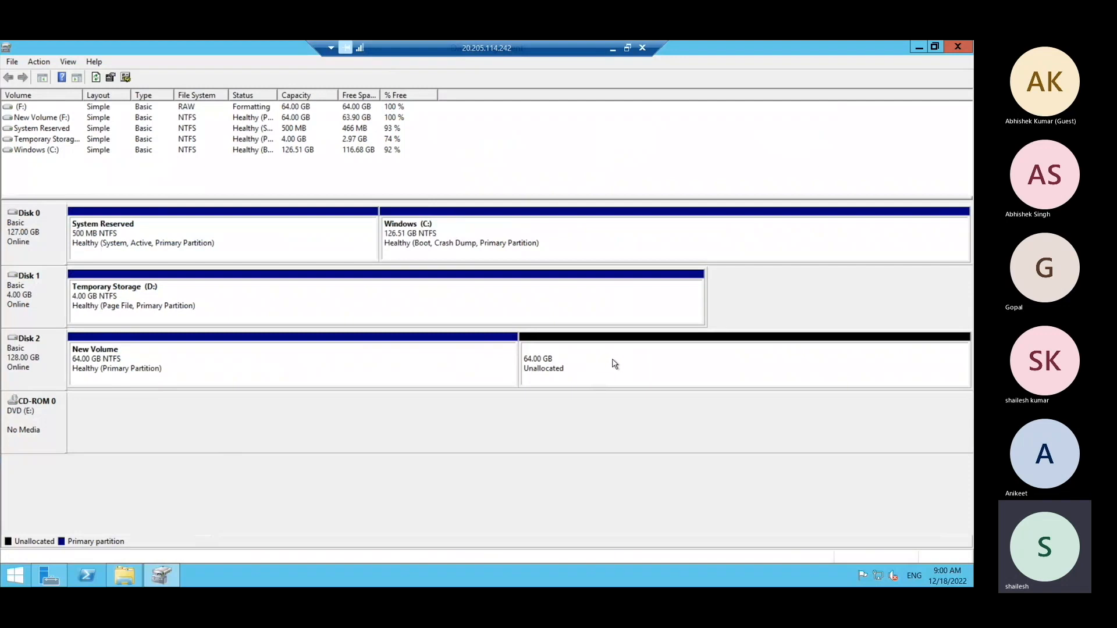
{"action": "right_click", "coordinate": [430, 356]}
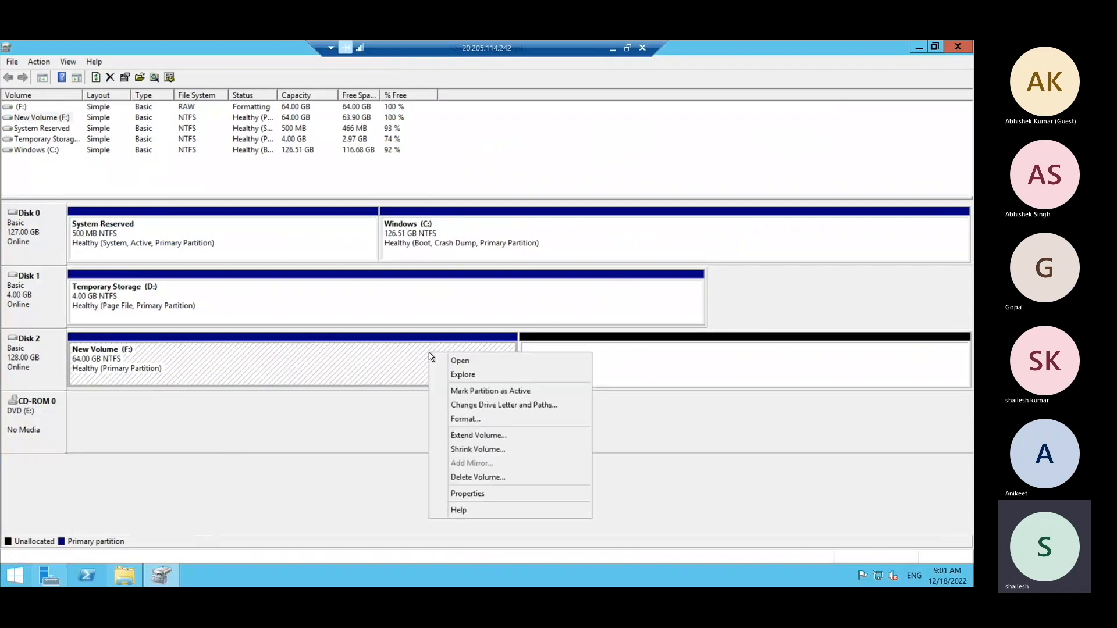
{"action": "left_click", "coordinate": [493, 437]}
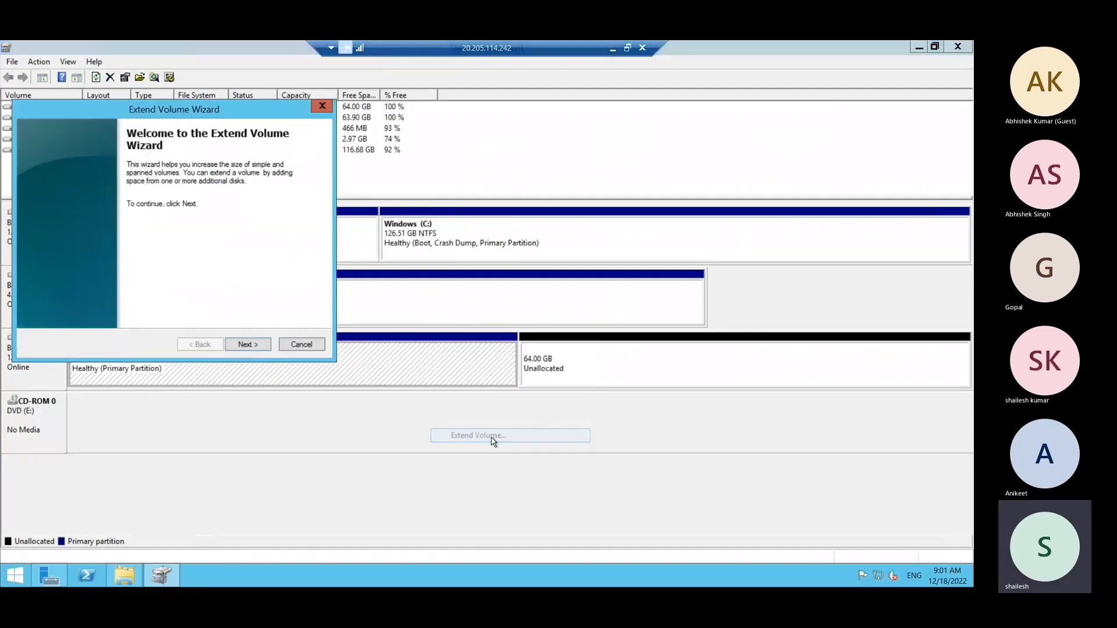
{"action": "left_click", "coordinate": [247, 344]}
{"action": "left_click", "coordinate": [248, 344]}
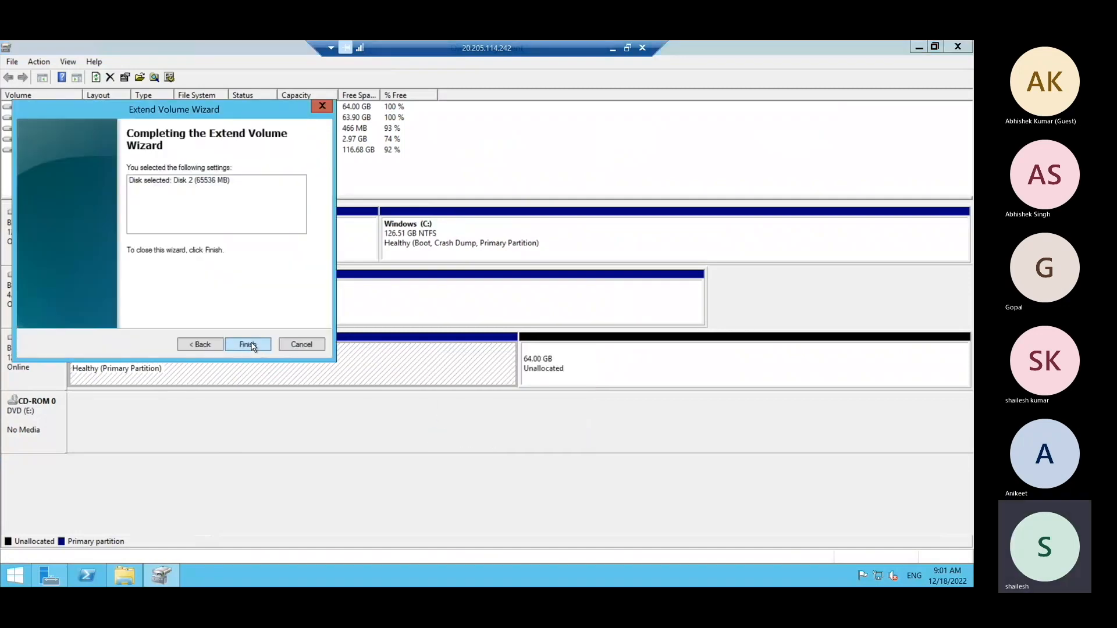
{"action": "left_click", "coordinate": [249, 345]}
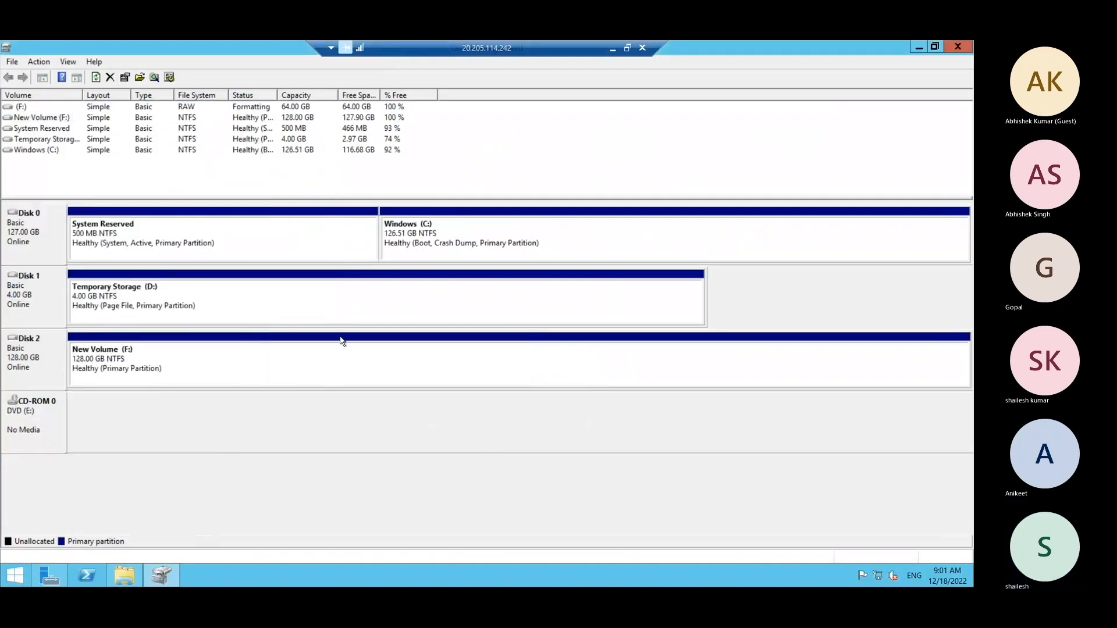
Refresh the drive list in This PC and open New Volume (F:) to check its contents.
{"action": "left_click", "coordinate": [135, 578]}
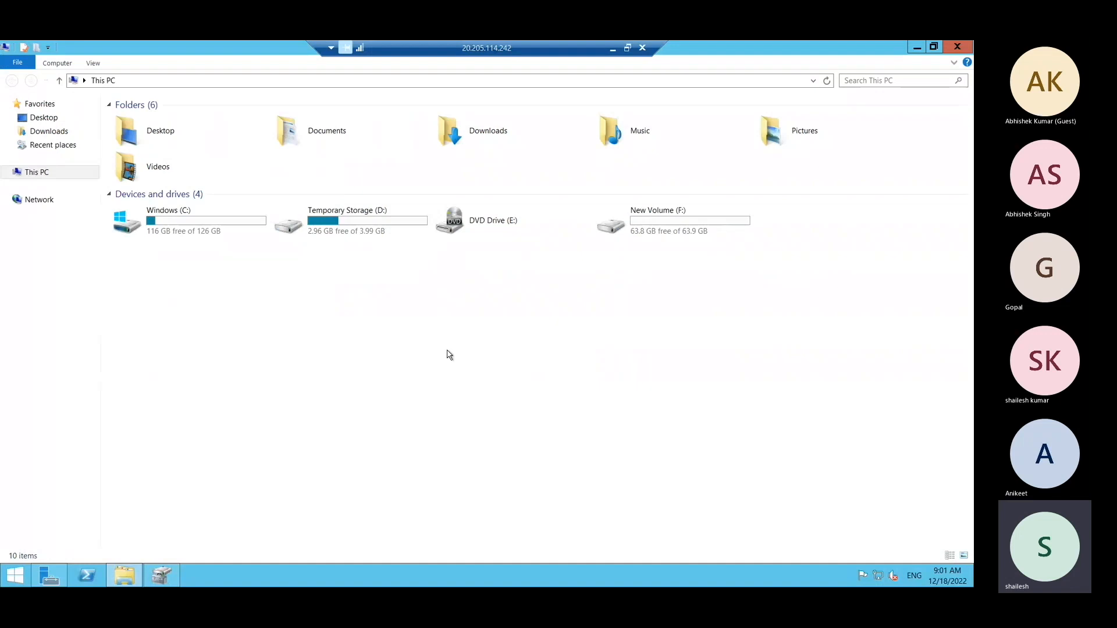
{"action": "right_click", "coordinate": [450, 355]}
{"action": "left_click", "coordinate": [495, 395]}
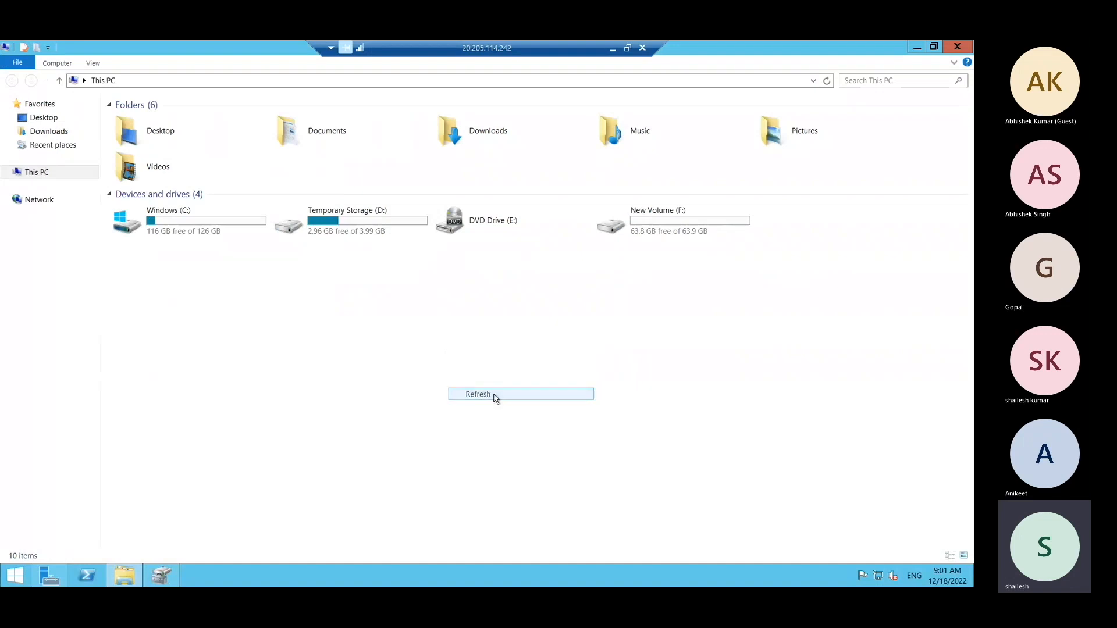
{"action": "double_click", "coordinate": [655, 222]}
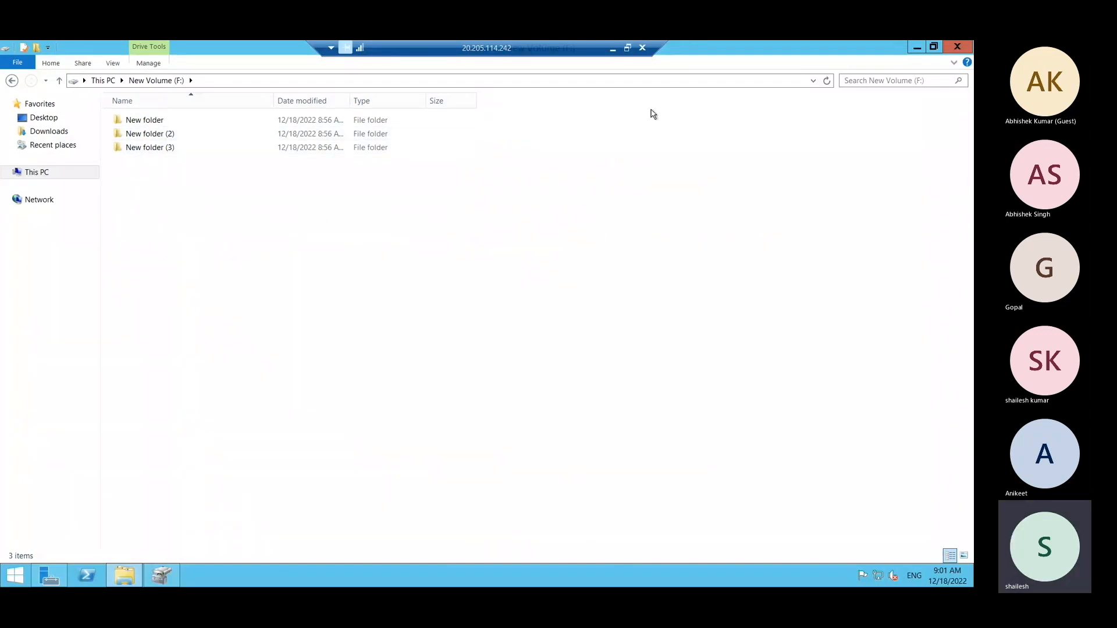
Minimize the Remote Desktop session and launch Notepad on the local computer.
{"action": "left_click", "coordinate": [613, 49]}
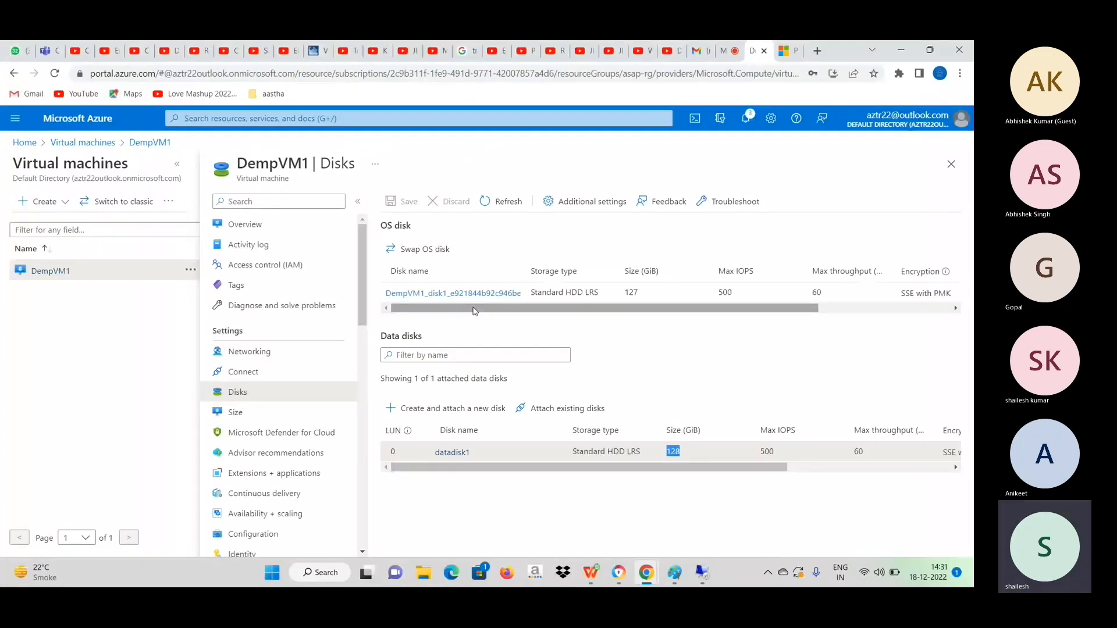
{"action": "key", "text": "super+r"}
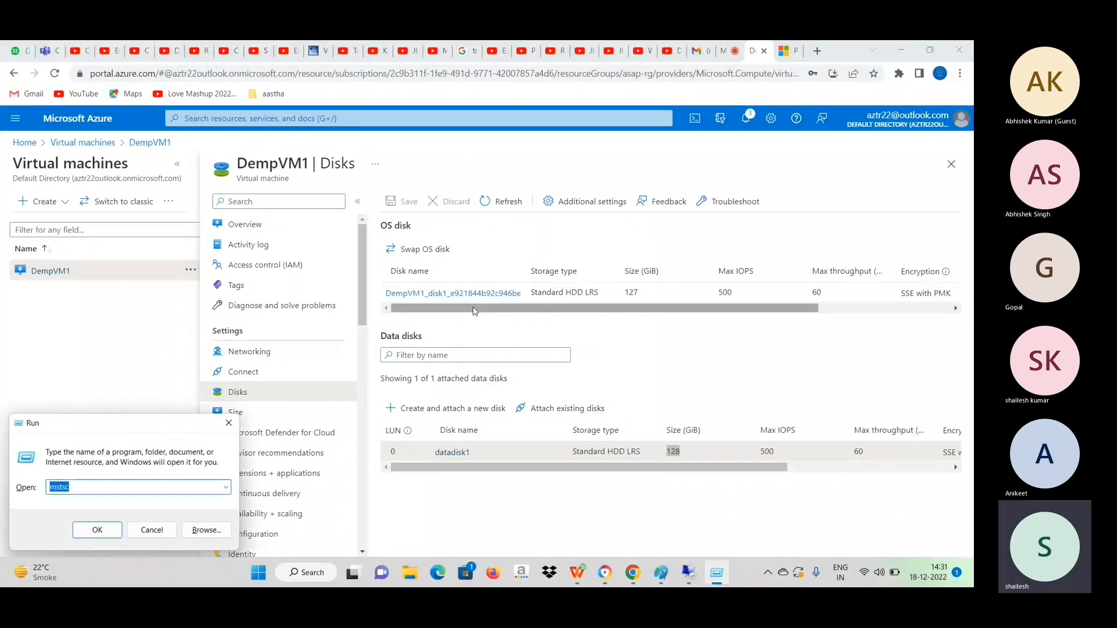
{"action": "type", "text": "not"}
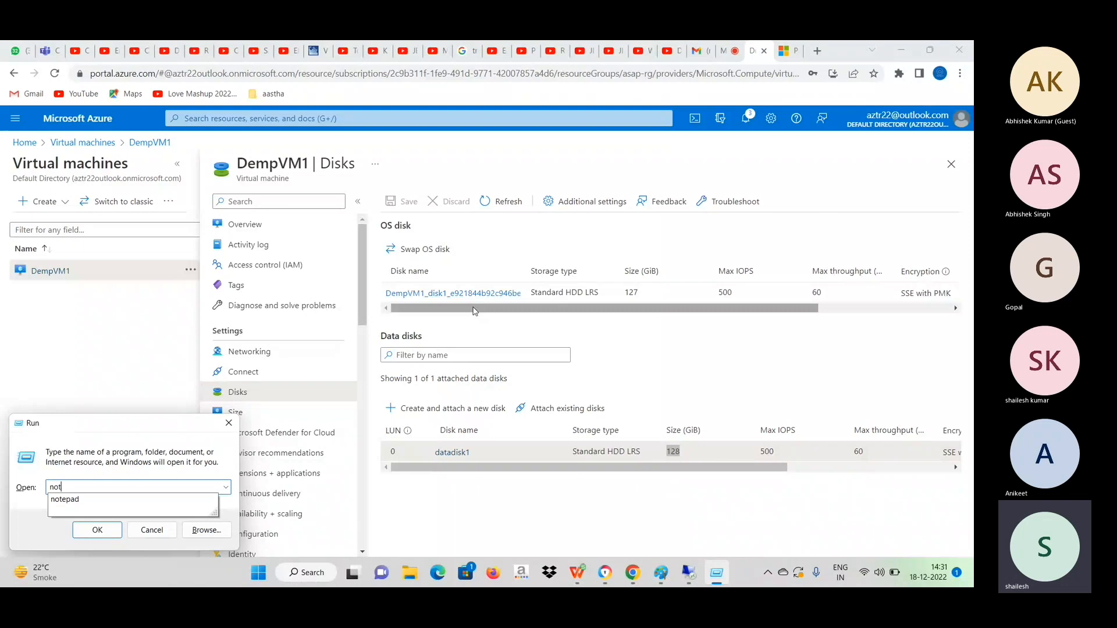
{"action": "left_click", "coordinate": [101, 499]}
{"action": "left_click", "coordinate": [93, 533]}
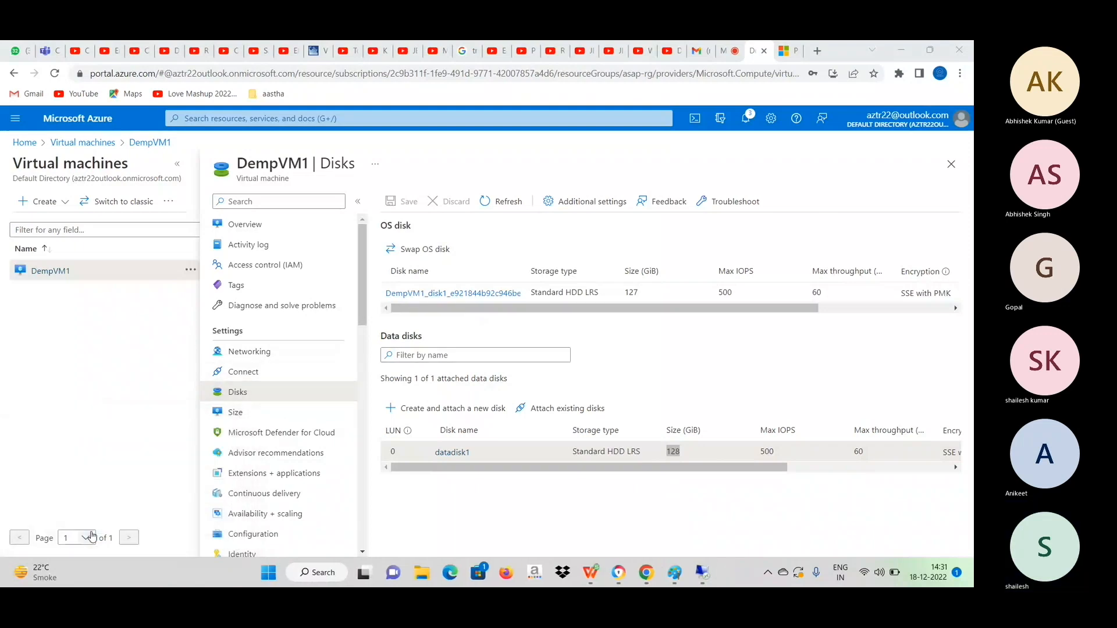
Start a numbered summary in the empty note with the entry "1. create a vm".
{"action": "type", "text": "1"}
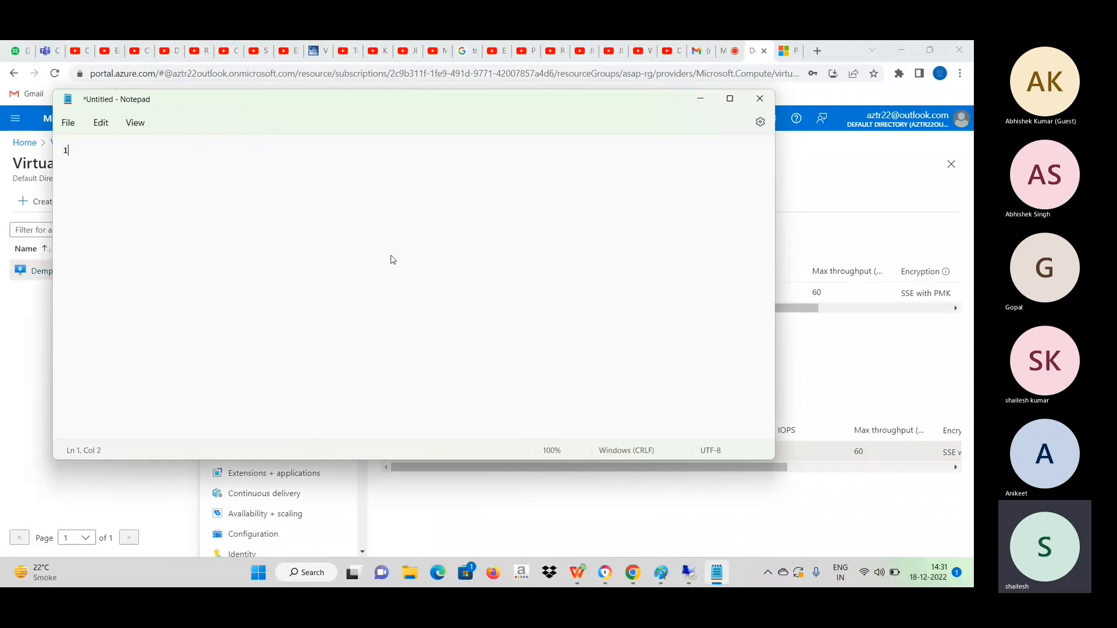
{"action": "type", "text": ". cret"}
{"action": "key", "text": "BackSpace"}
{"action": "key", "text": "BackSpace"}
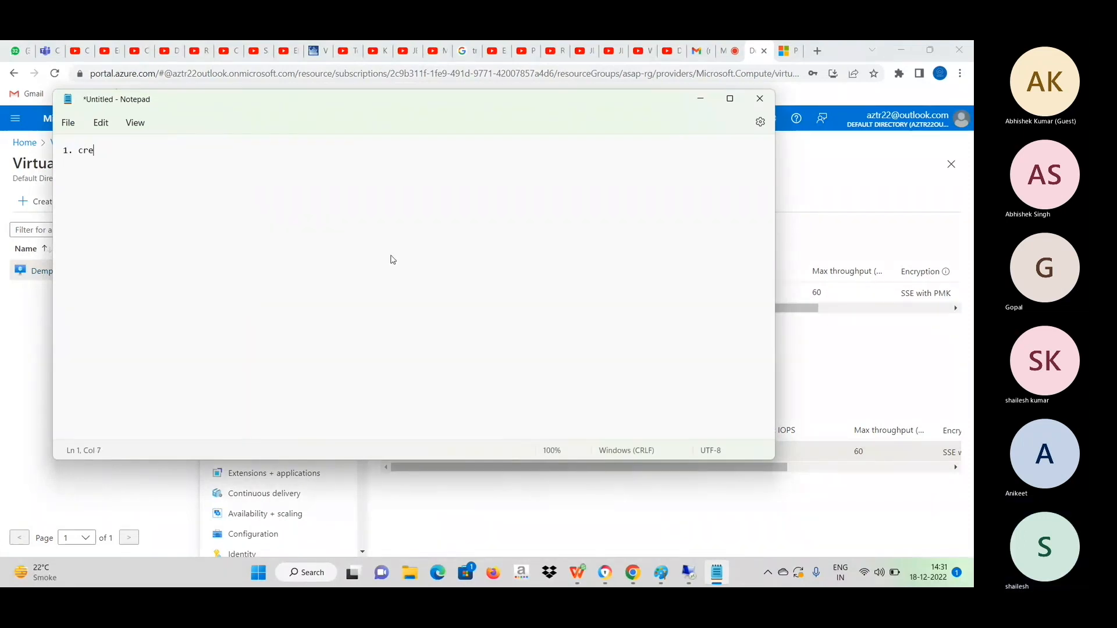
{"action": "type", "text": "eate a vm"}
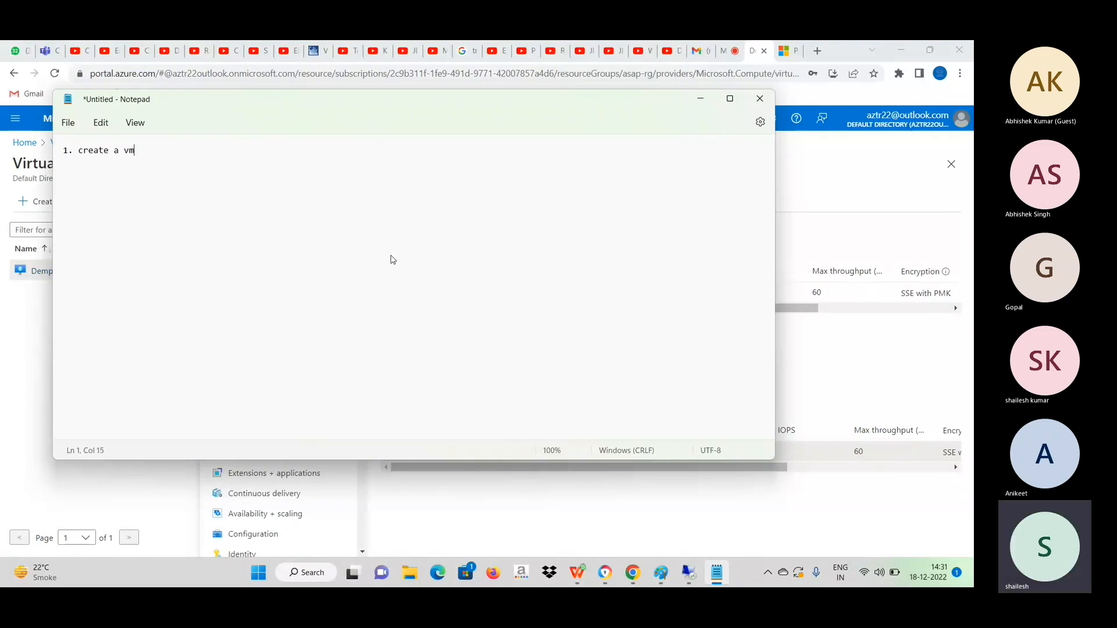
Add the entries "2. added data disk" and "3.increse the disk size" to the note, separated by blank lines.
{"action": "key", "text": "Return"}
{"action": "key", "text": "Return"}
{"action": "type", "text": "2. add"}
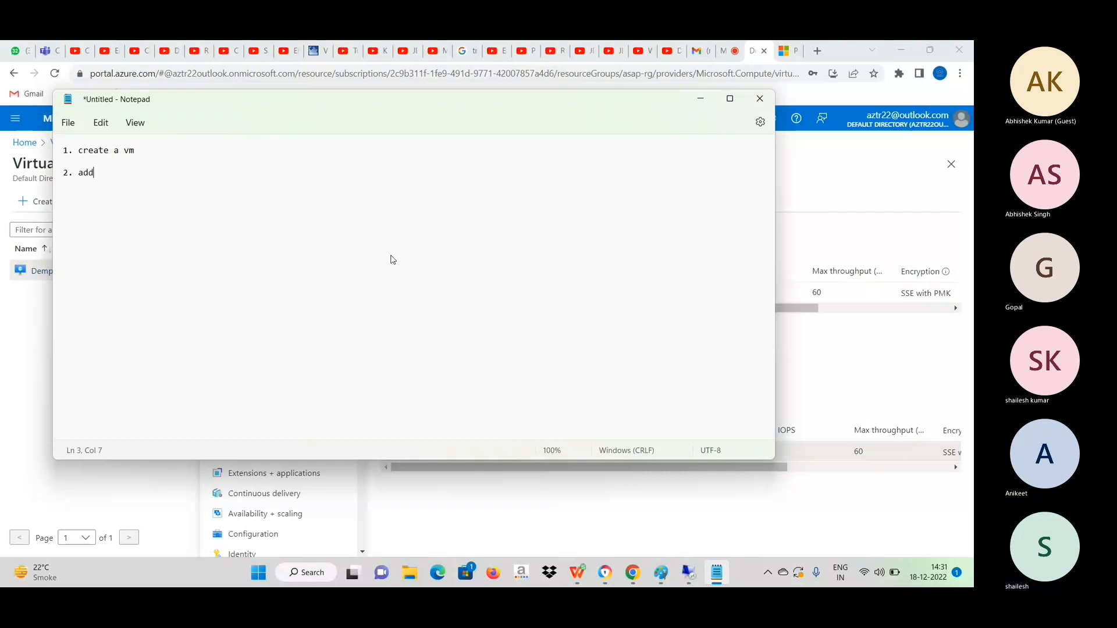
{"action": "type", "text": "ed d"}
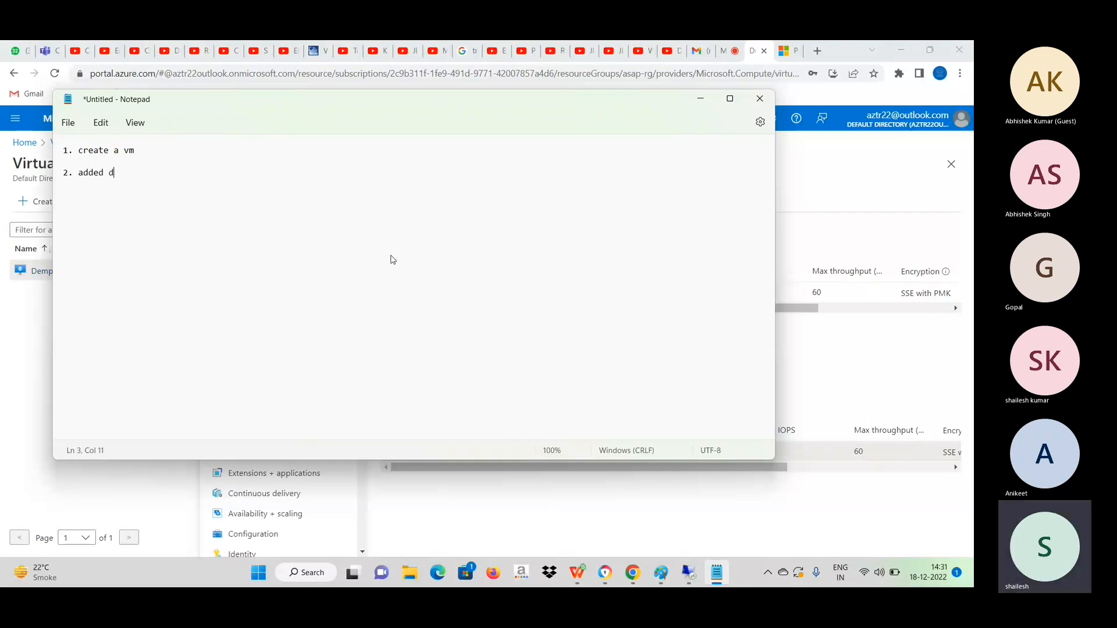
{"action": "type", "text": "ata disk"}
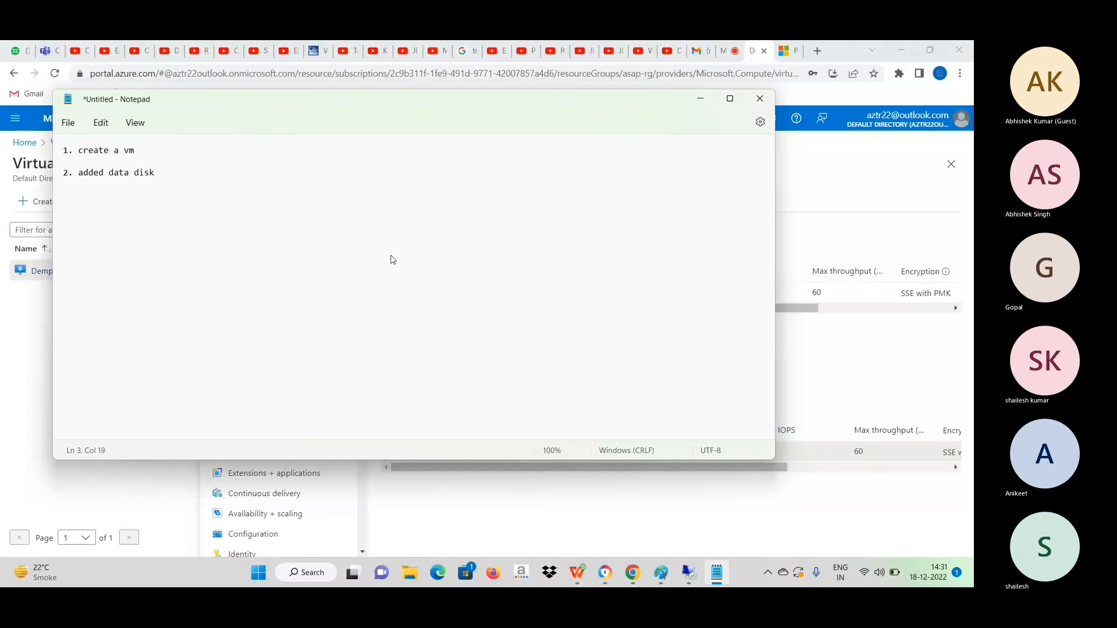
{"action": "key", "text": "Return"}
{"action": "type", "text": "3.i"}
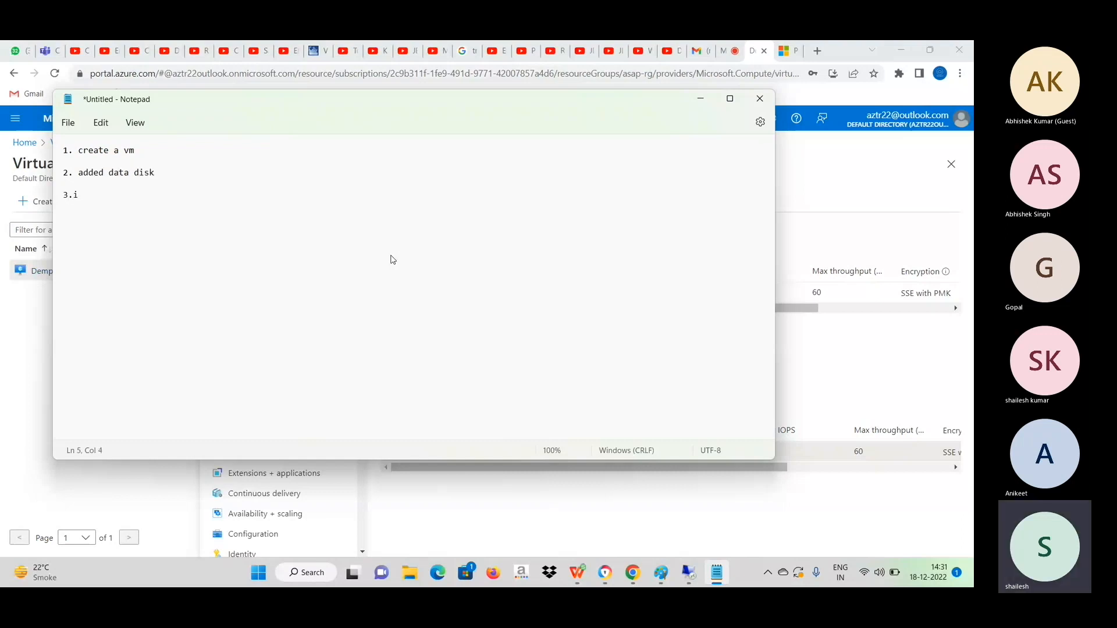
{"action": "type", "text": "ncrese the disk size"}
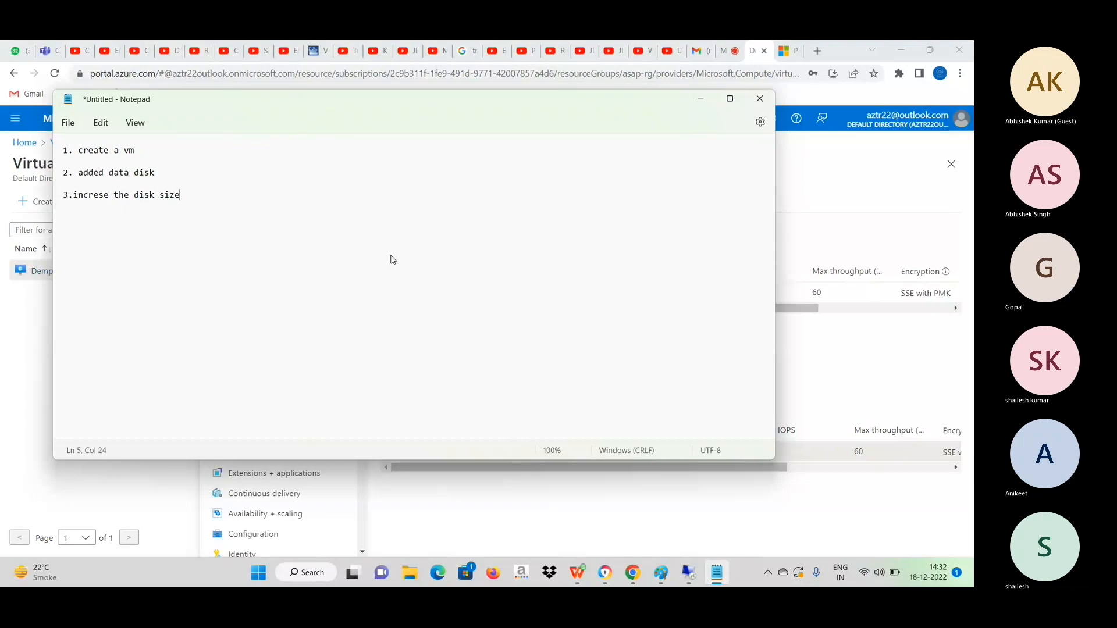
Minimize Notepad, open the Size settings of DempVM1 and select the DS3_v2 size among the most used sizes.
{"action": "left_click", "coordinate": [704, 100]}
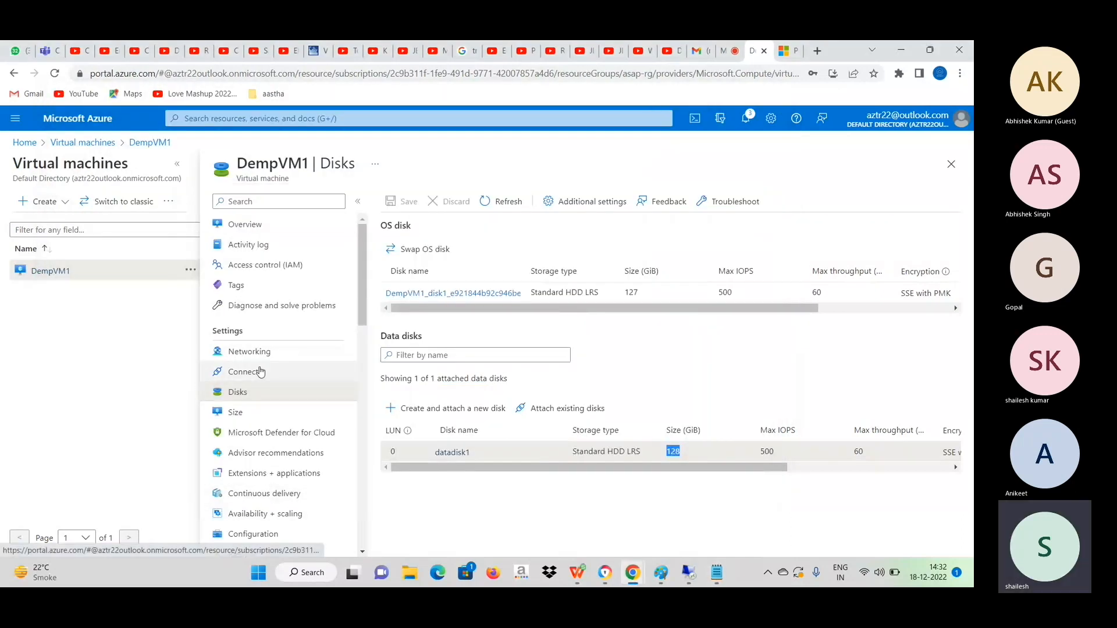
{"action": "left_click", "coordinate": [246, 228]}
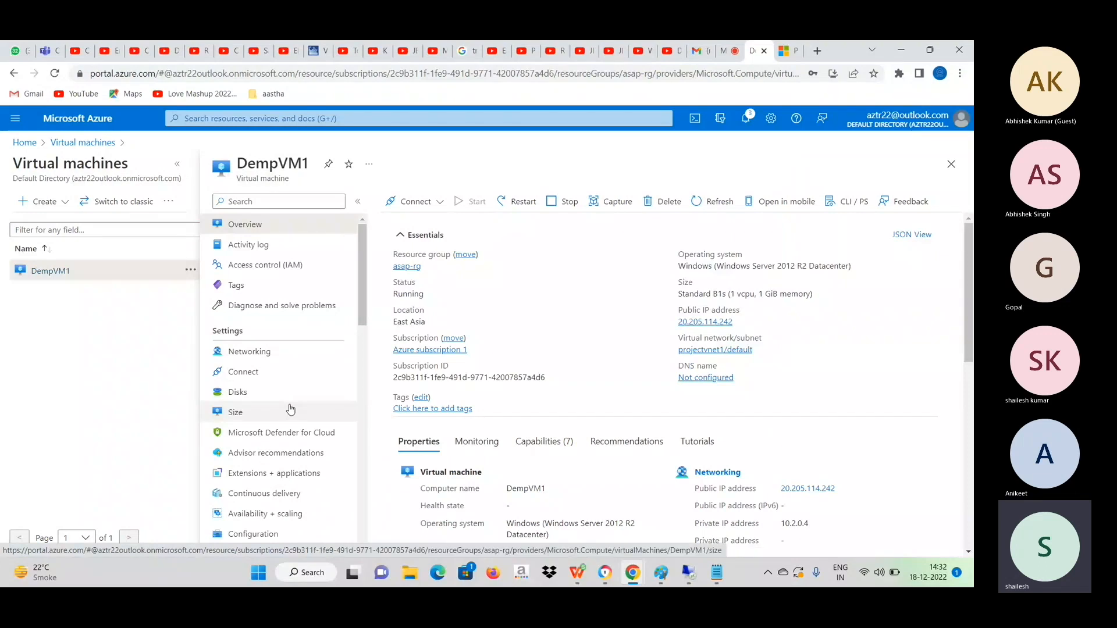
{"action": "left_click", "coordinate": [244, 413]}
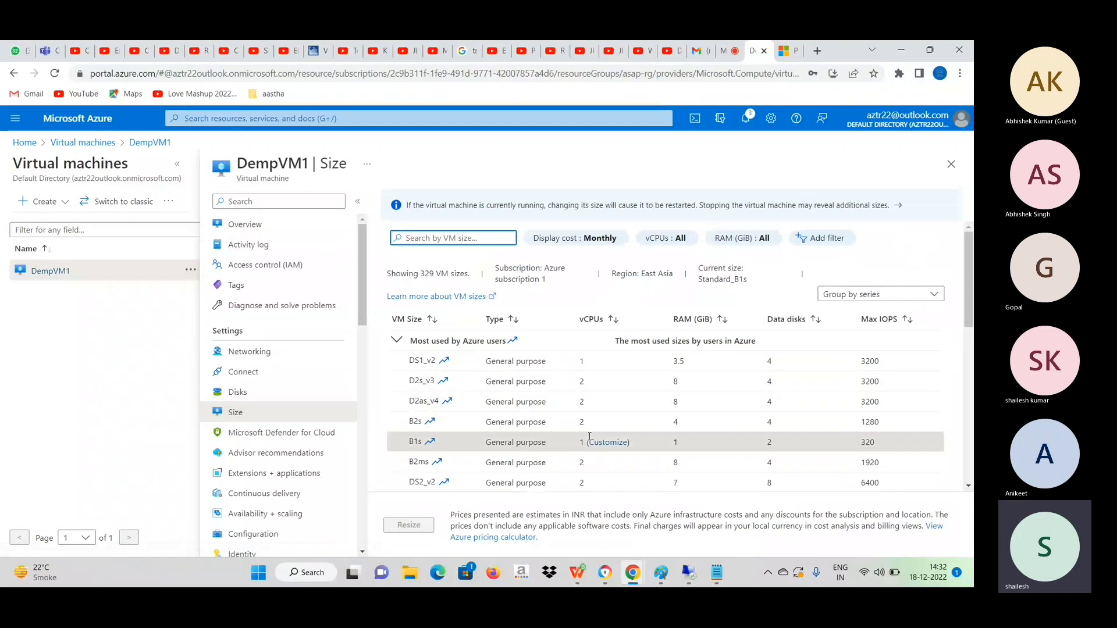
{"action": "left_click_drag", "start_coordinate": [971, 253], "coordinate": [971, 289]}
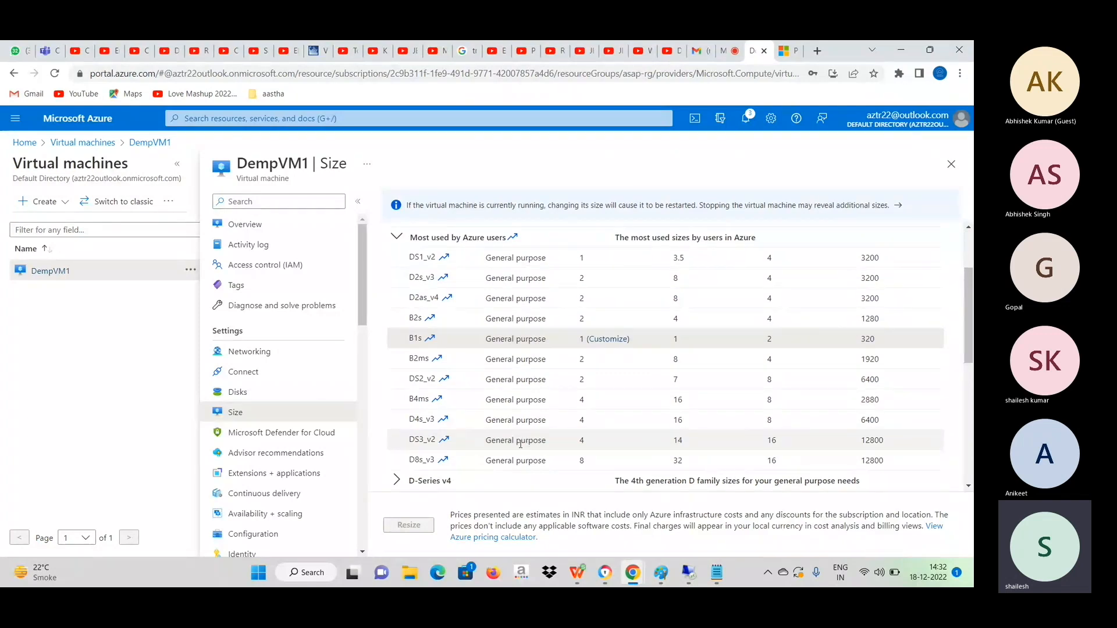
{"action": "left_click", "coordinate": [455, 448]}
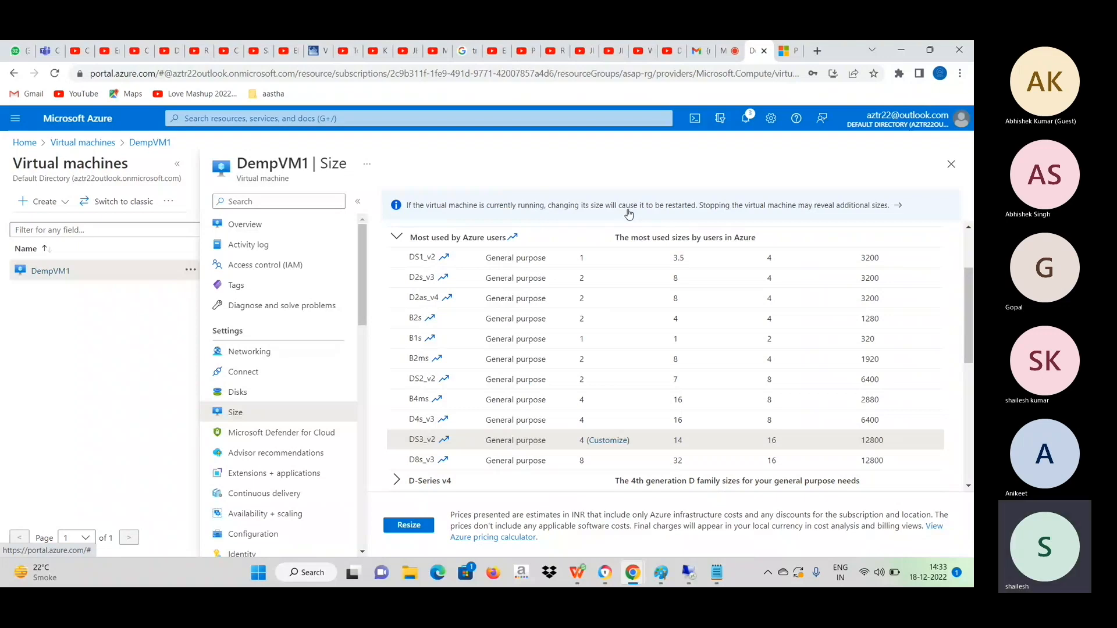
Collapse the most used sizes and examine the D-Series v4, E-Series v5 and F-Series v2 size groups.
{"action": "left_click", "coordinate": [398, 239]}
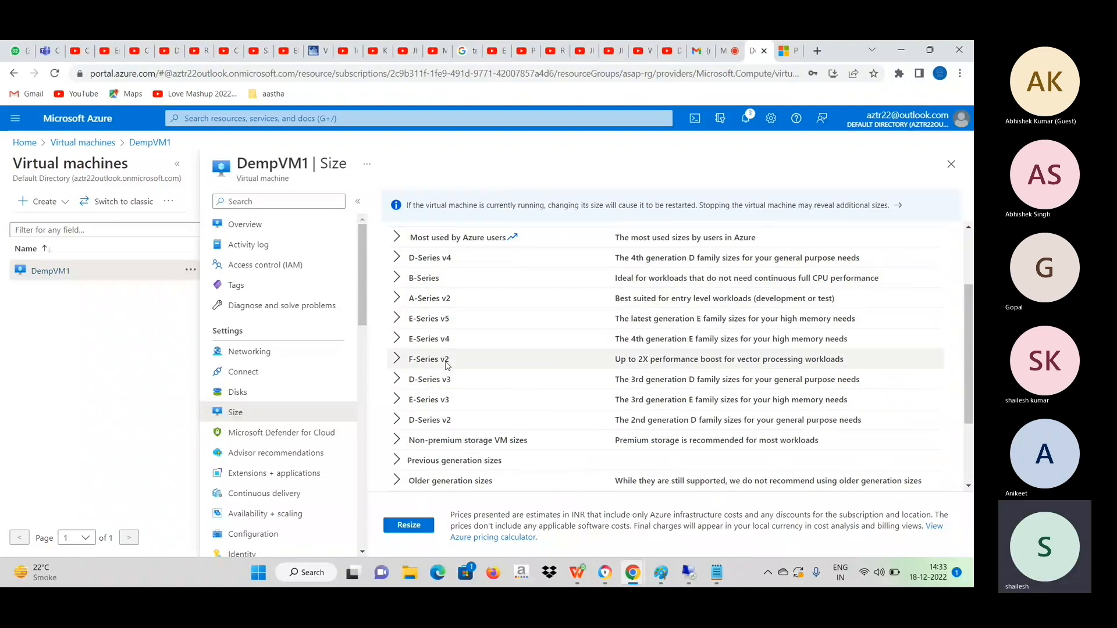
{"action": "left_click", "coordinate": [401, 259]}
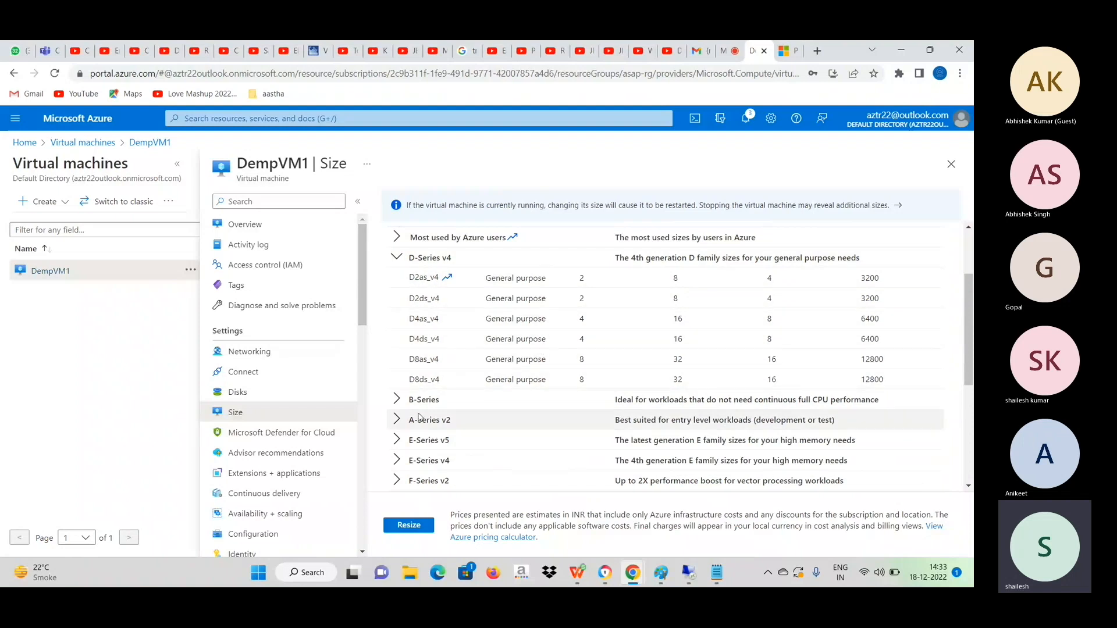
{"action": "left_click", "coordinate": [397, 440]}
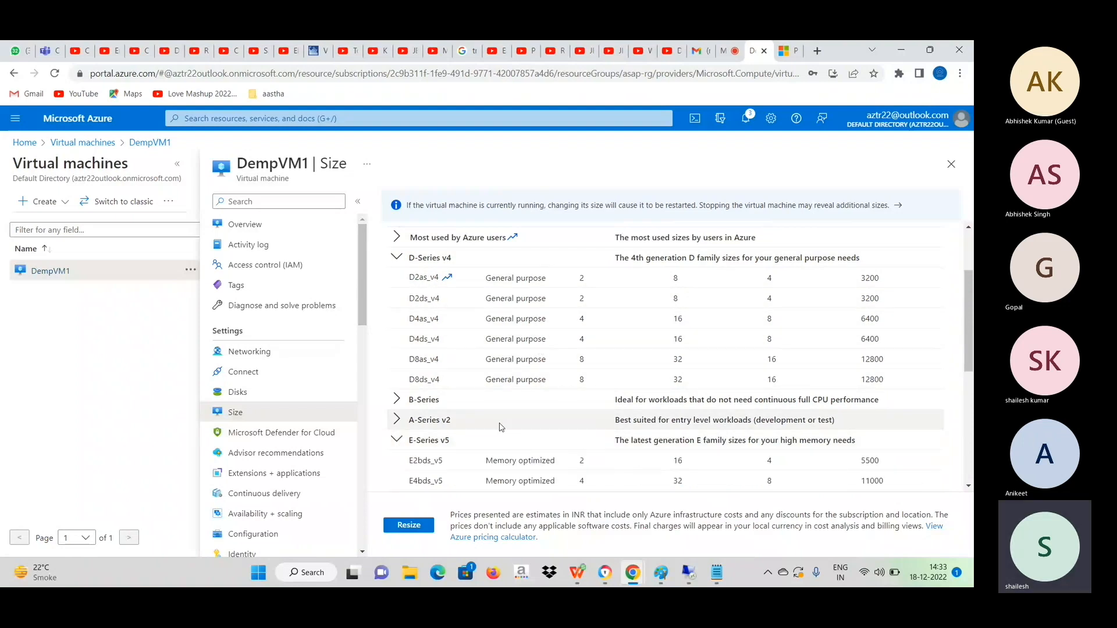
{"action": "scroll", "coordinate": [524, 396], "scroll_direction": "down", "scroll_amount": 1}
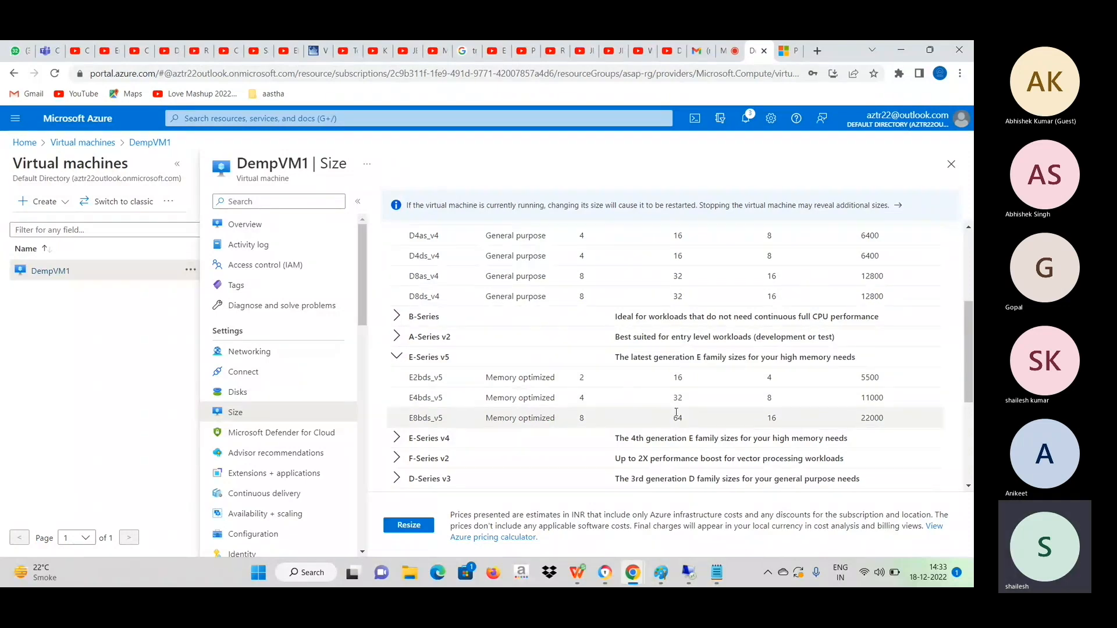
{"action": "left_click", "coordinate": [397, 357]}
{"action": "left_click", "coordinate": [412, 398]}
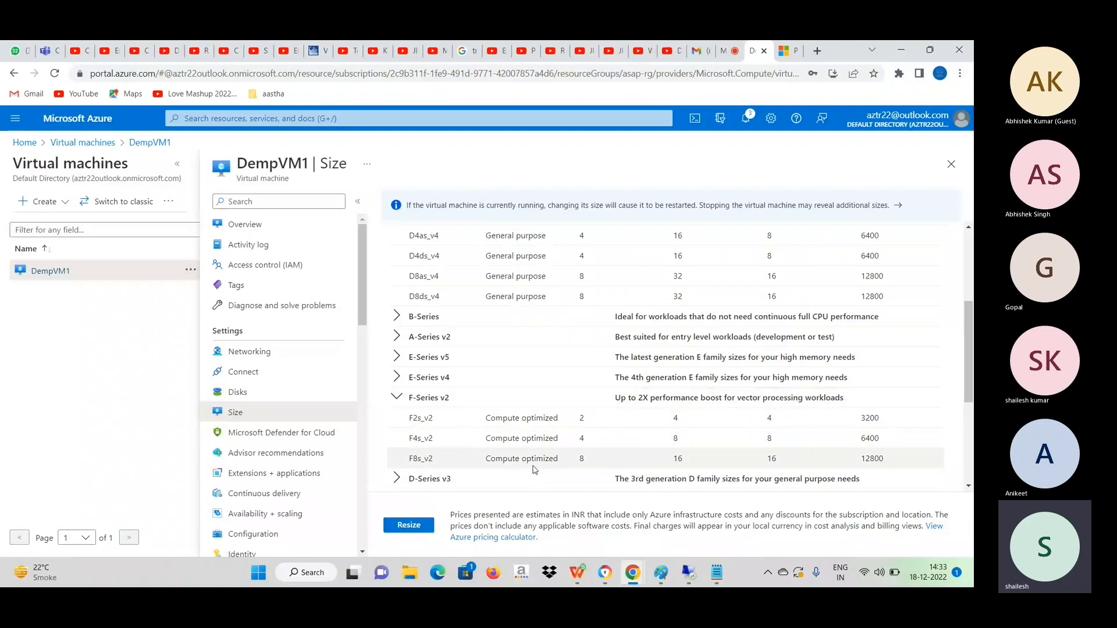
{"action": "scroll", "coordinate": [499, 436], "scroll_direction": "down", "scroll_amount": 4}
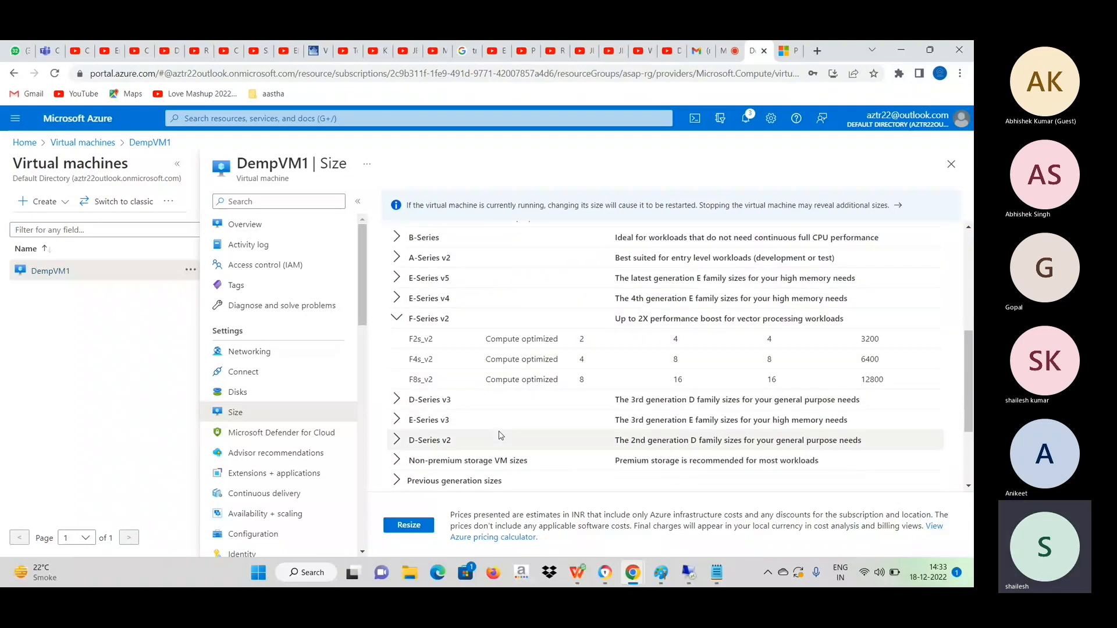
{"action": "scroll", "coordinate": [499, 431], "scroll_direction": "up", "scroll_amount": 10}
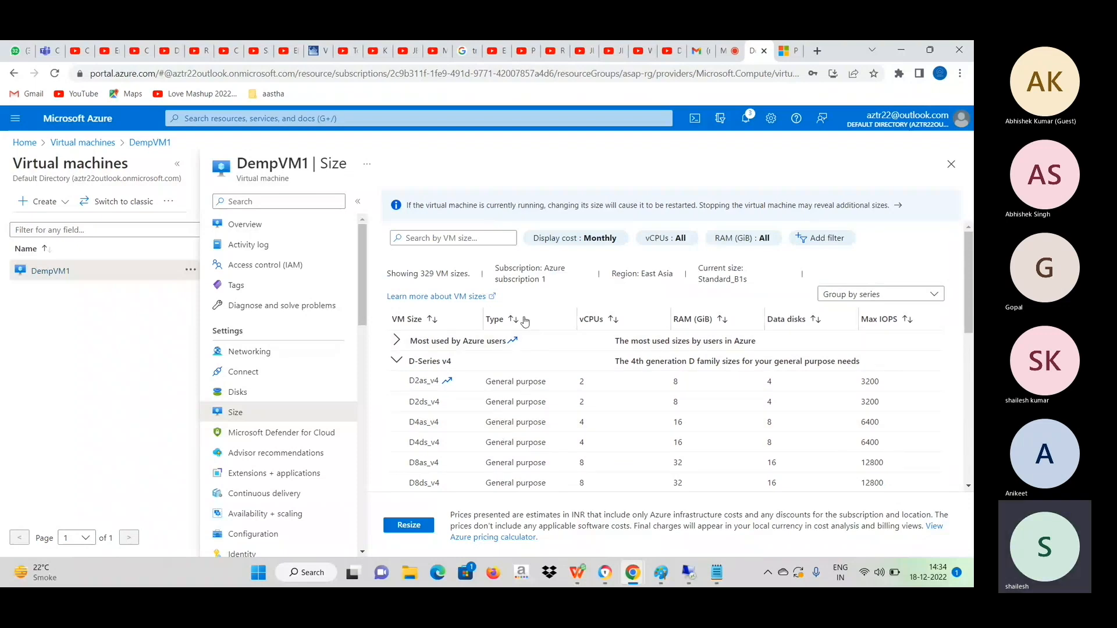
Open the VM sizes documentation and review its type table, highlighting the CPU and memory ratios of the general purpose, compute optimized and memory optimized types.
{"action": "left_click", "coordinate": [472, 298]}
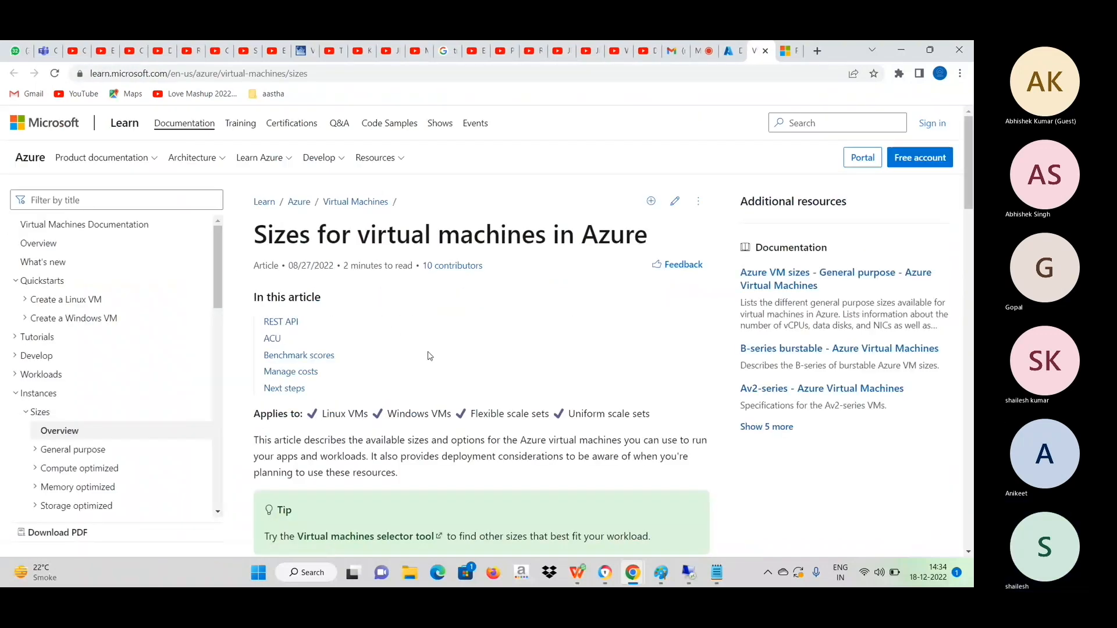
{"action": "scroll", "coordinate": [429, 356], "scroll_direction": "down", "scroll_amount": 5}
{"action": "scroll", "coordinate": [429, 357], "scroll_direction": "down", "scroll_amount": 6}
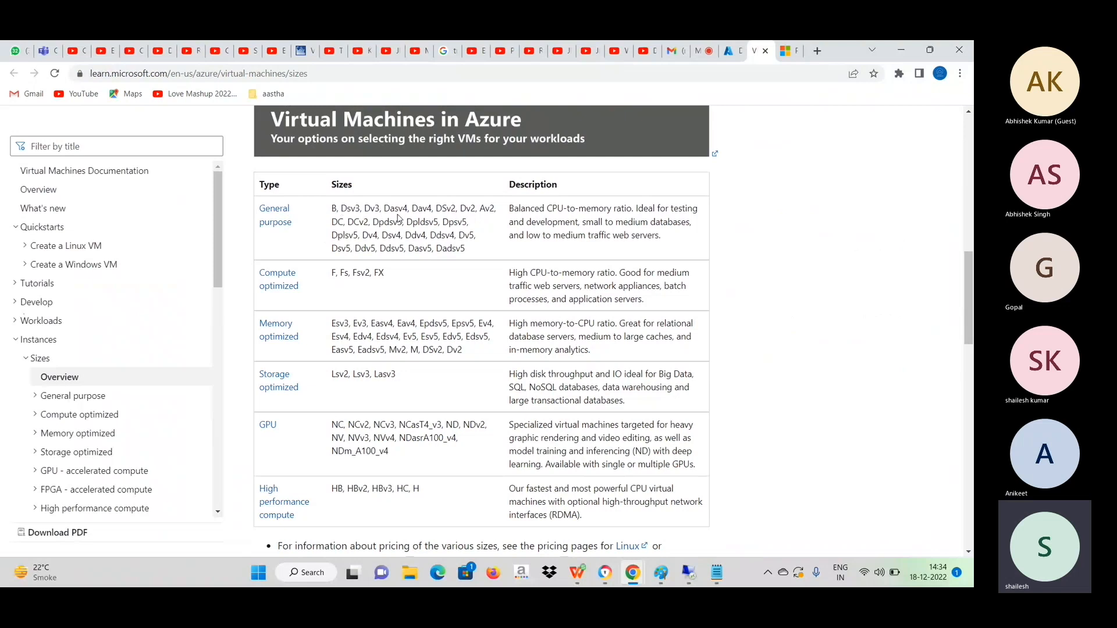
{"action": "left_click_drag", "start_coordinate": [522, 207], "coordinate": [636, 208]}
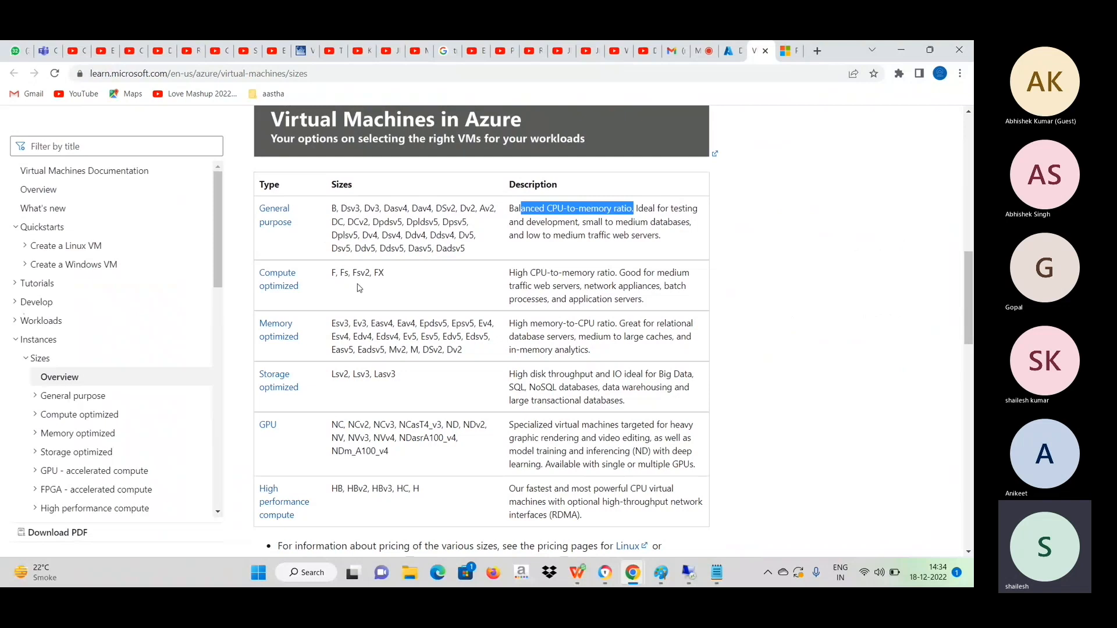
{"action": "left_click_drag", "start_coordinate": [514, 272], "coordinate": [620, 273]}
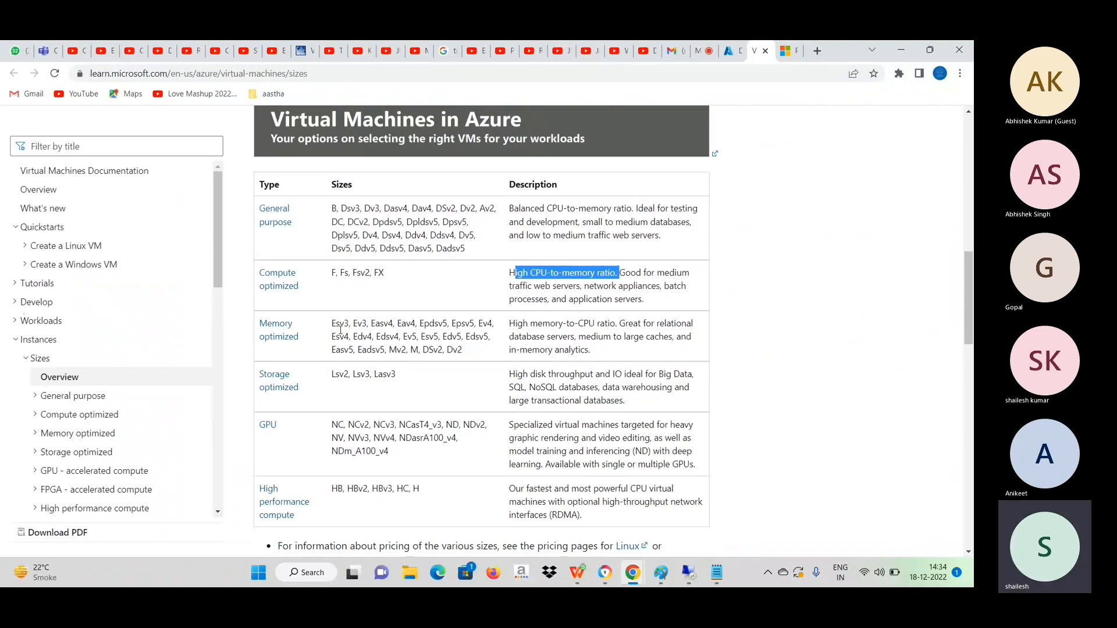
{"action": "left_click_drag", "start_coordinate": [515, 324], "coordinate": [637, 317]}
{"action": "scroll", "coordinate": [500, 365], "scroll_direction": "down", "scroll_amount": 1}
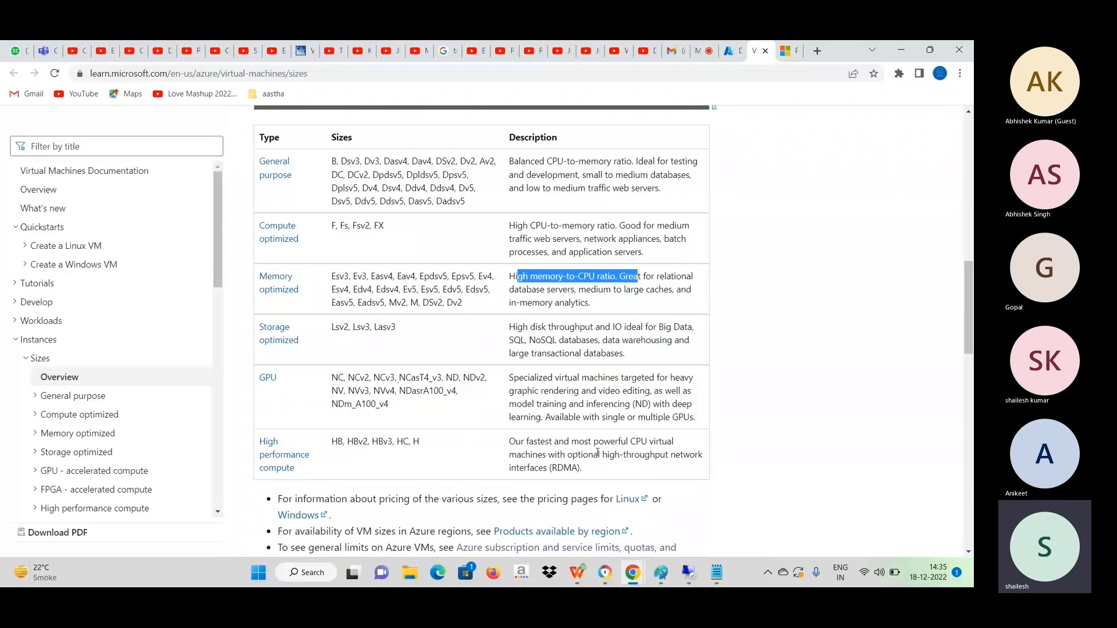
{"action": "scroll", "coordinate": [520, 464], "scroll_direction": "down", "scroll_amount": 2}
{"action": "scroll", "coordinate": [519, 464], "scroll_direction": "down", "scroll_amount": 1}
{"action": "scroll", "coordinate": [520, 464], "scroll_direction": "up", "scroll_amount": 3}
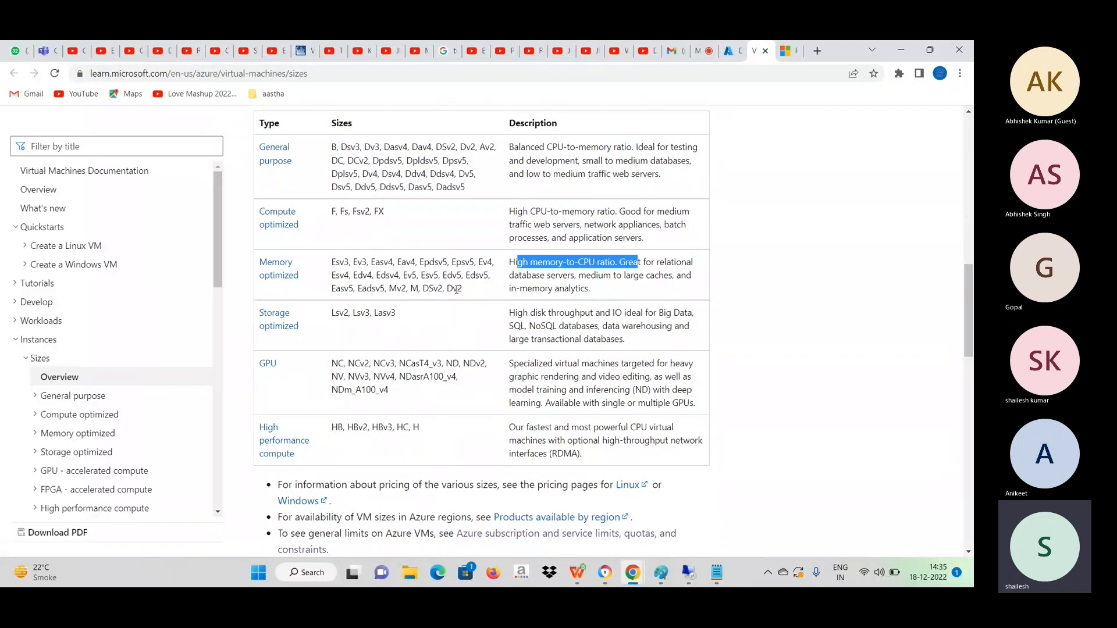
Browse the Av1-series retirement and DCsv2-series articles under General purpose and return to the Sizes overview article.
{"action": "left_click", "coordinate": [41, 399]}
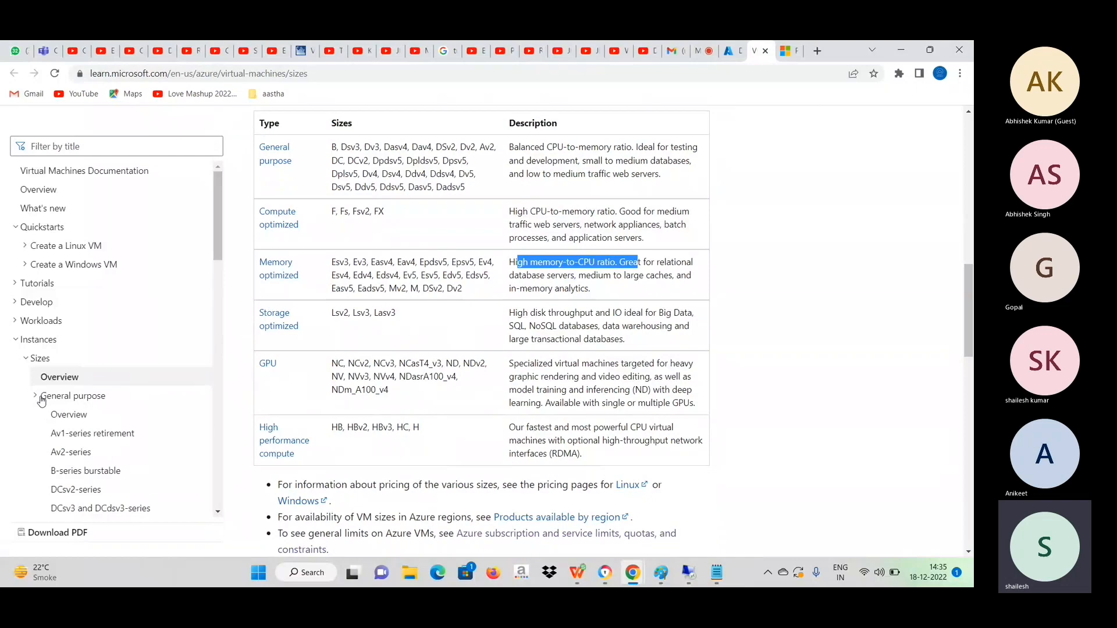
{"action": "left_click", "coordinate": [74, 438]}
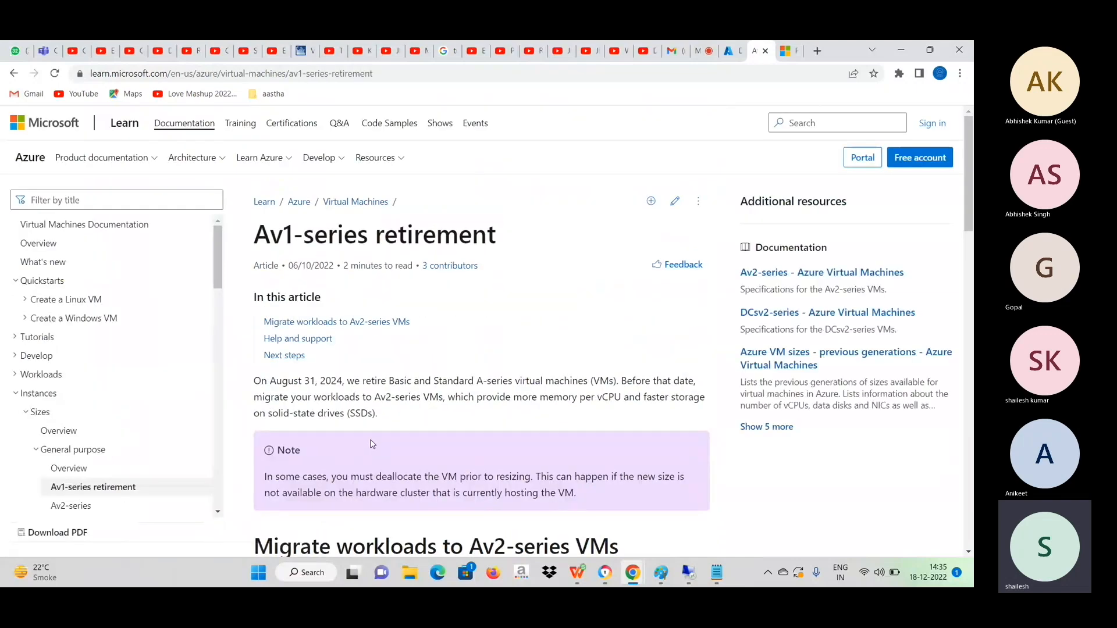
{"action": "scroll", "coordinate": [372, 444], "scroll_direction": "down", "scroll_amount": 10}
{"action": "scroll", "coordinate": [373, 444], "scroll_direction": "down", "scroll_amount": 9}
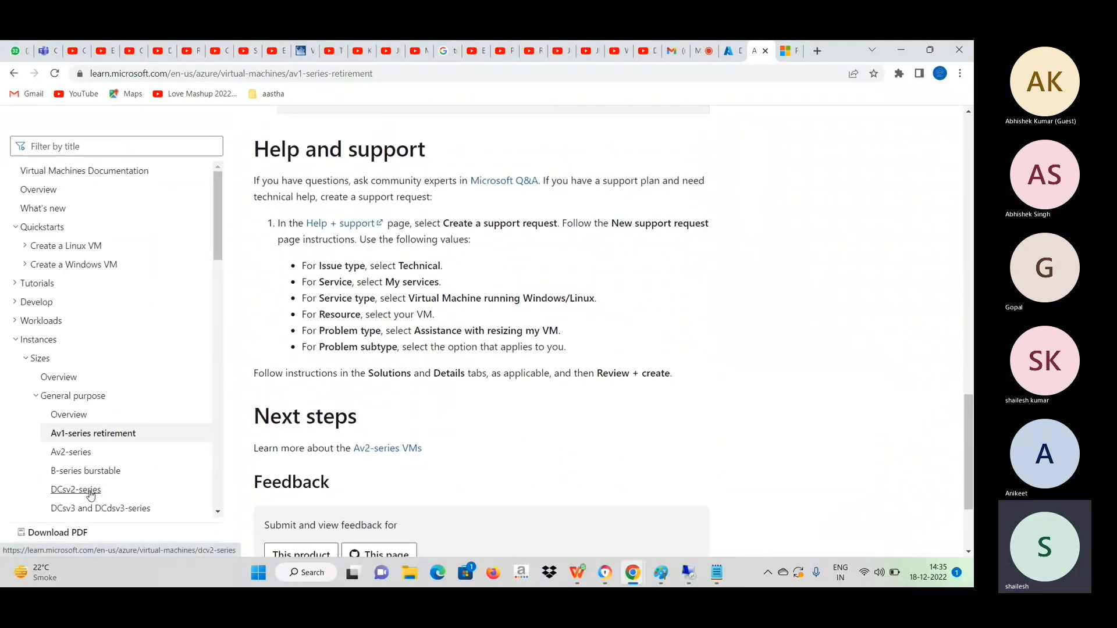
{"action": "left_click", "coordinate": [89, 491]}
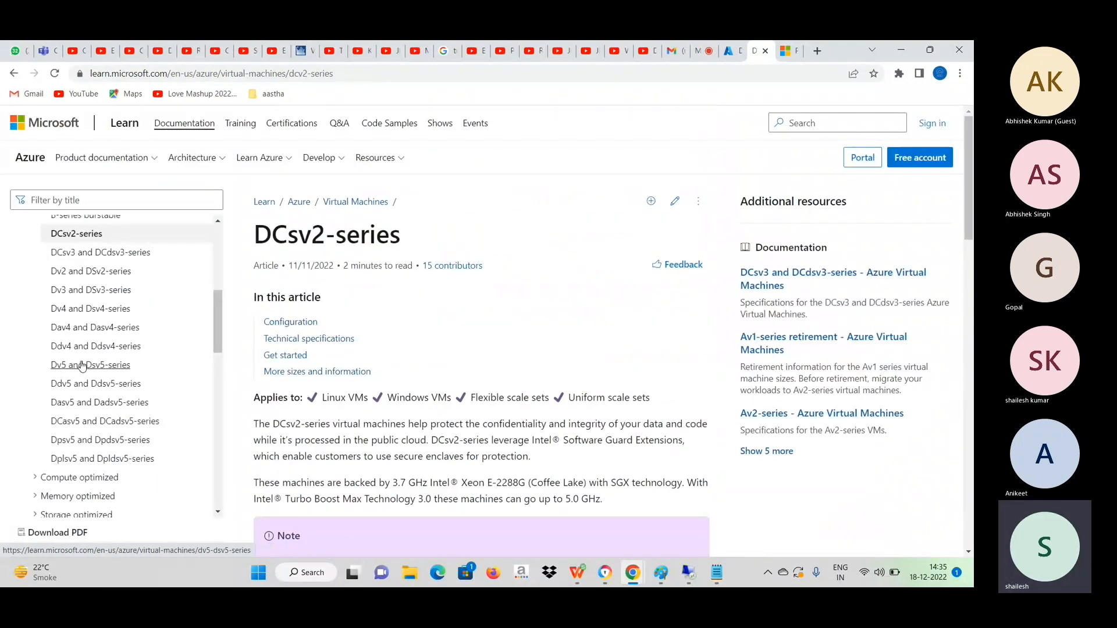
{"action": "left_click_drag", "start_coordinate": [220, 329], "coordinate": [220, 271]}
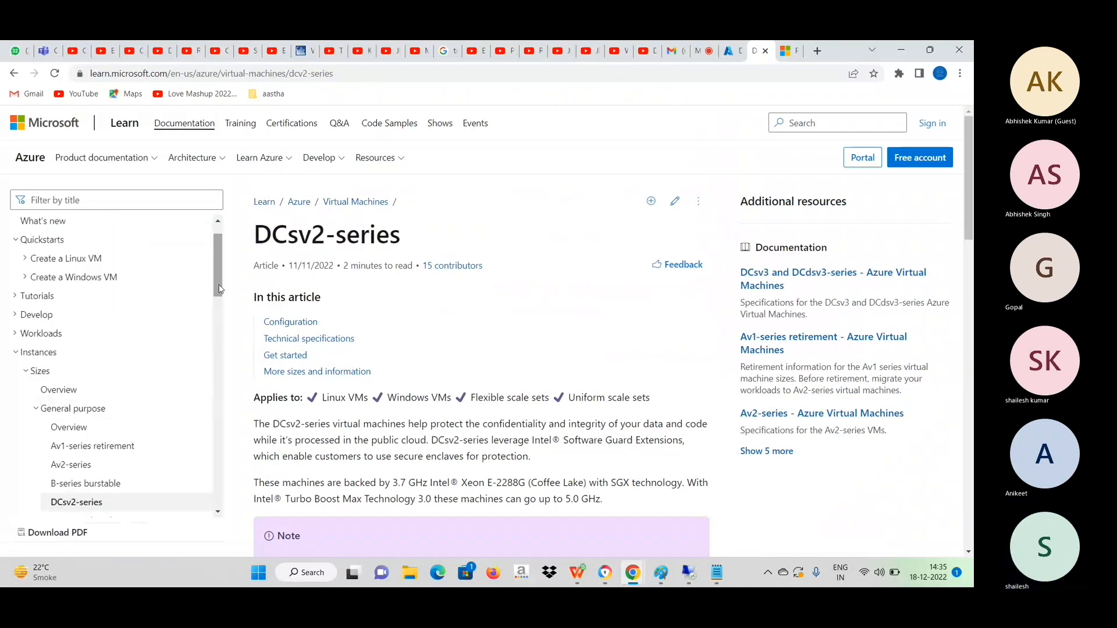
{"action": "left_click", "coordinate": [58, 390]}
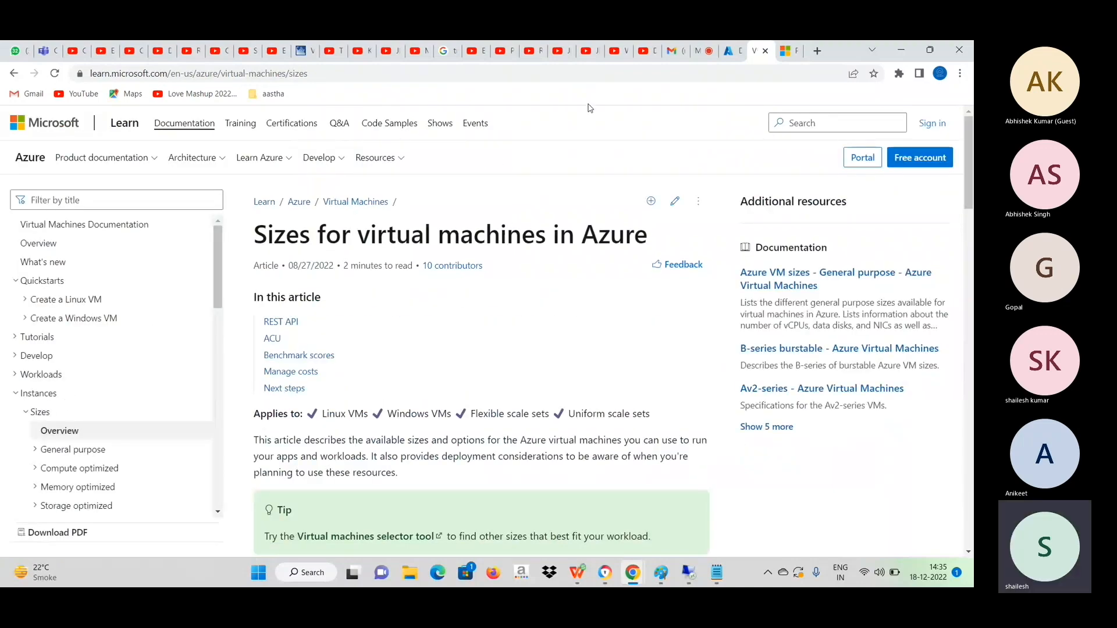
Return to the Azure portal and open datadisk1 from the Disks page of DempVM1.
{"action": "left_click", "coordinate": [730, 51]}
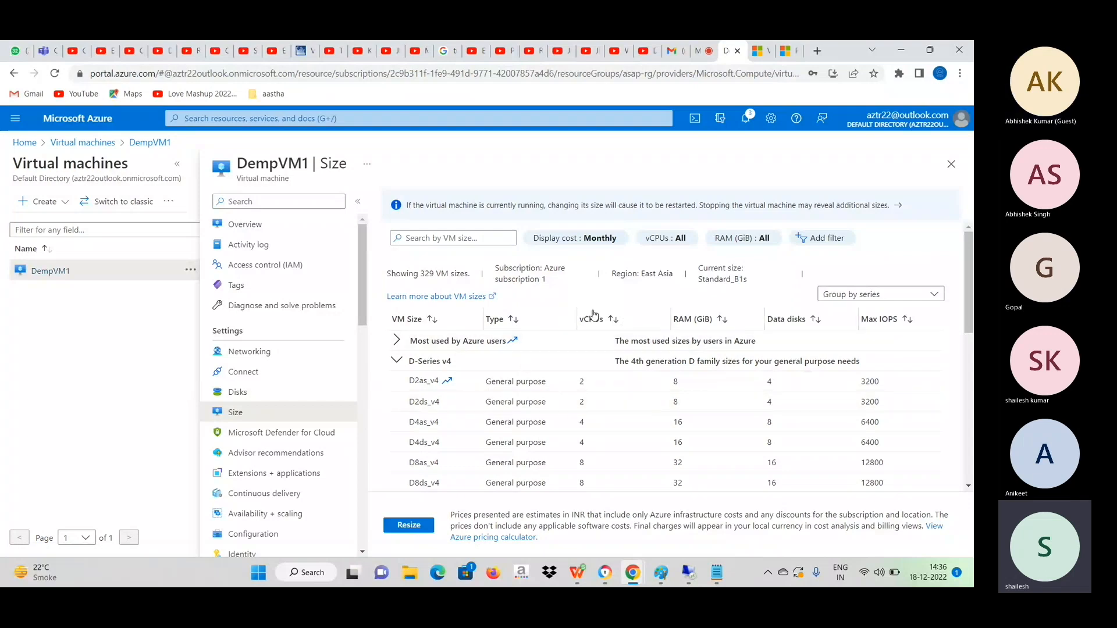
{"action": "left_click", "coordinate": [252, 393]}
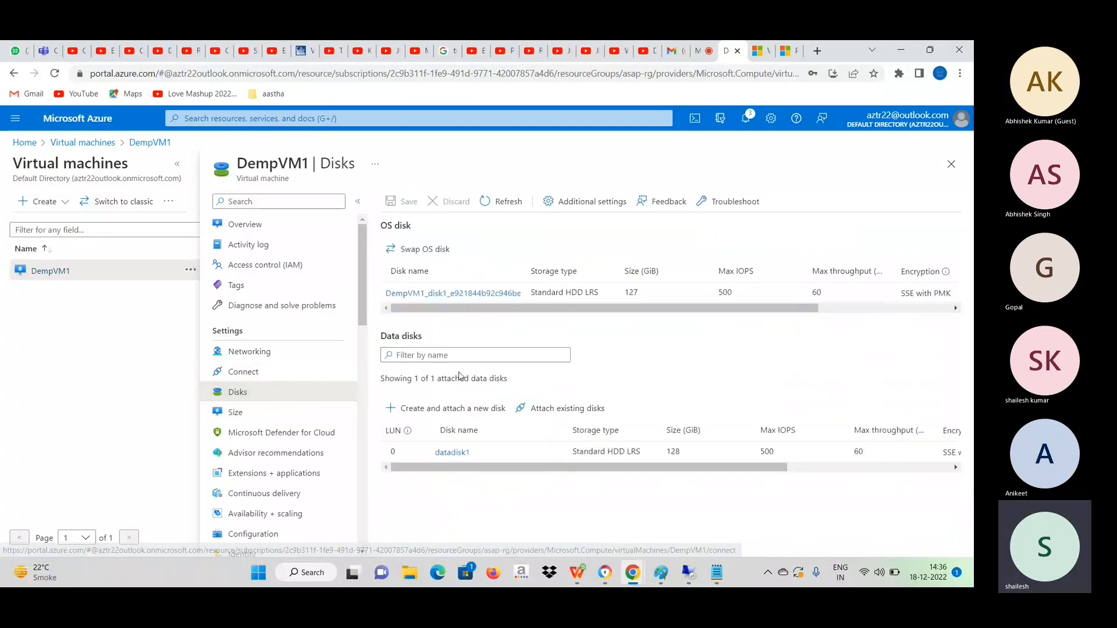
{"action": "left_click", "coordinate": [452, 453]}
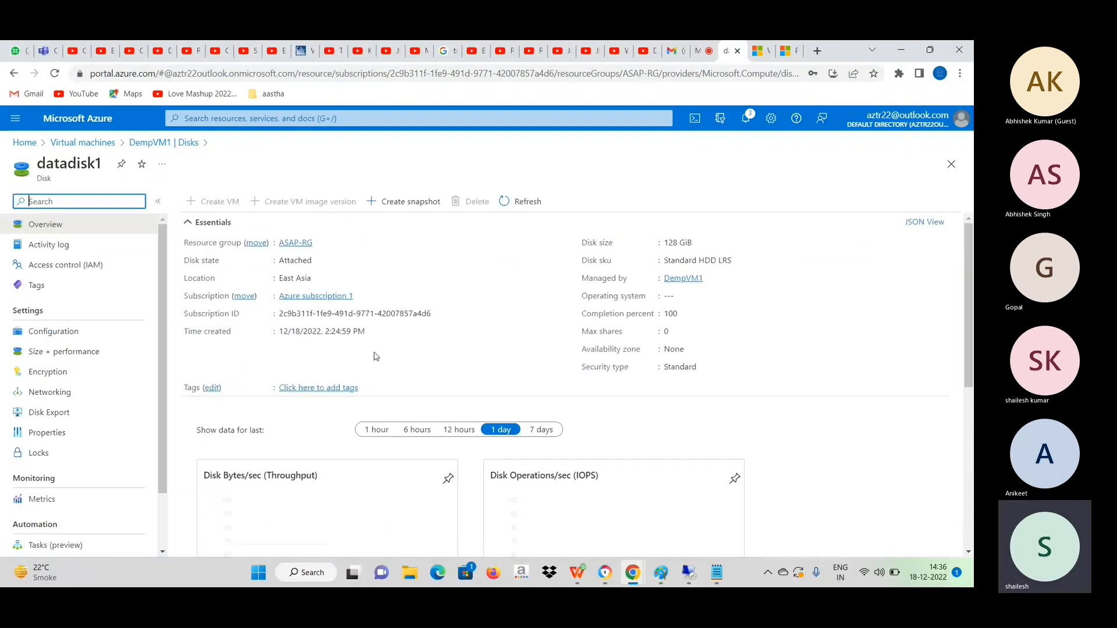
{"action": "left_click", "coordinate": [93, 354]}
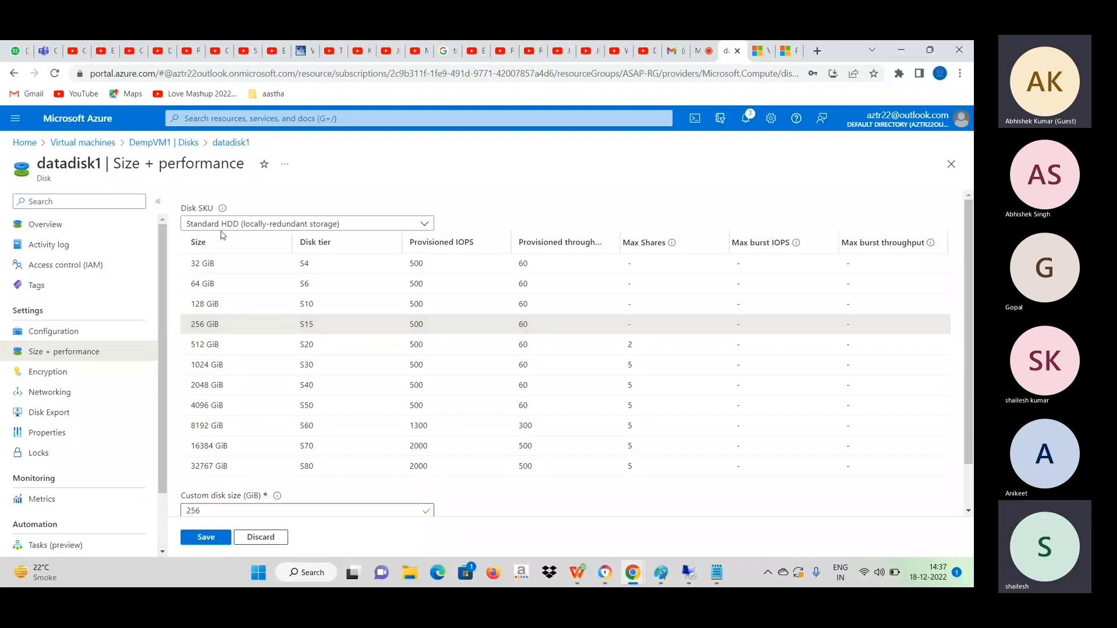
{"action": "left_click", "coordinate": [223, 150]}
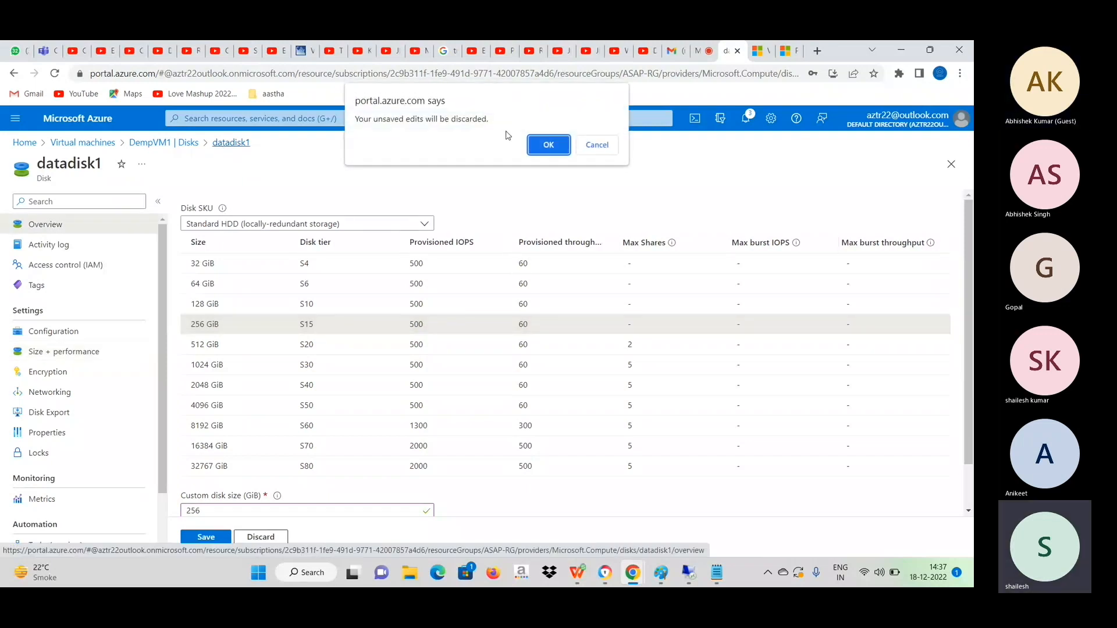
{"action": "left_click", "coordinate": [547, 146]}
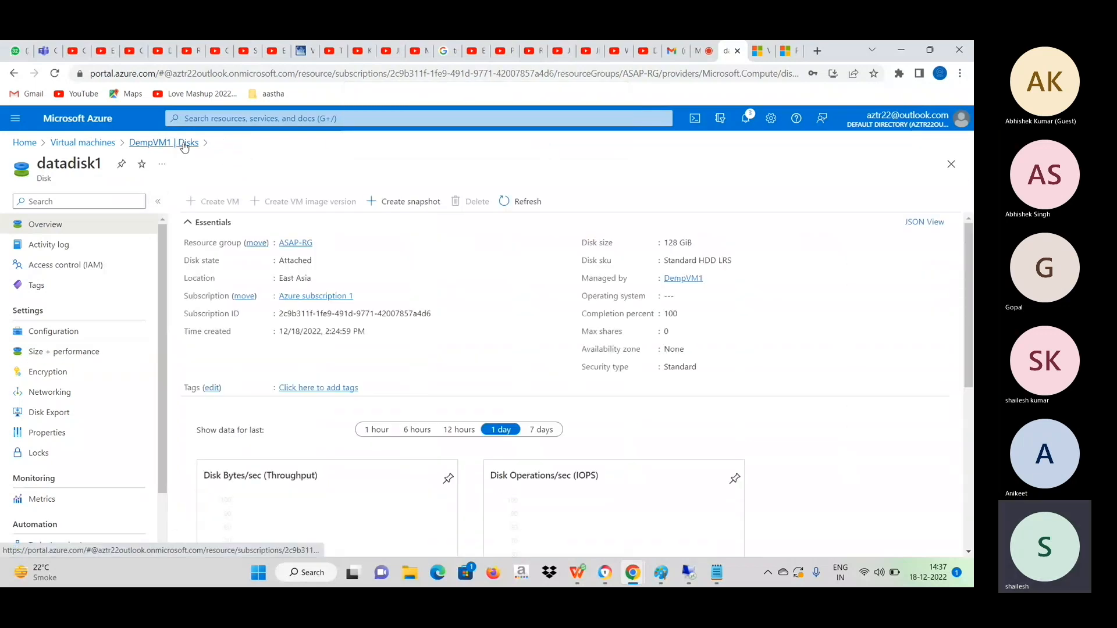
Set the size of datadisk1 to 256 GiB (S15 tier) in its size and performance settings and save the change.
{"action": "left_click", "coordinate": [82, 352]}
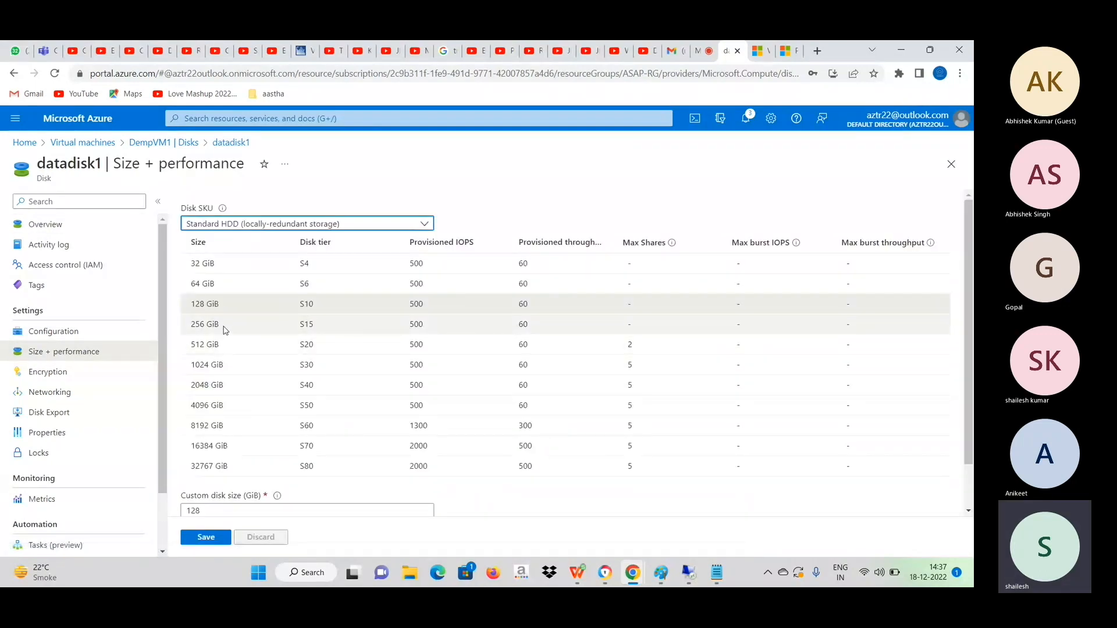
{"action": "left_click", "coordinate": [226, 332]}
{"action": "left_click", "coordinate": [206, 537]}
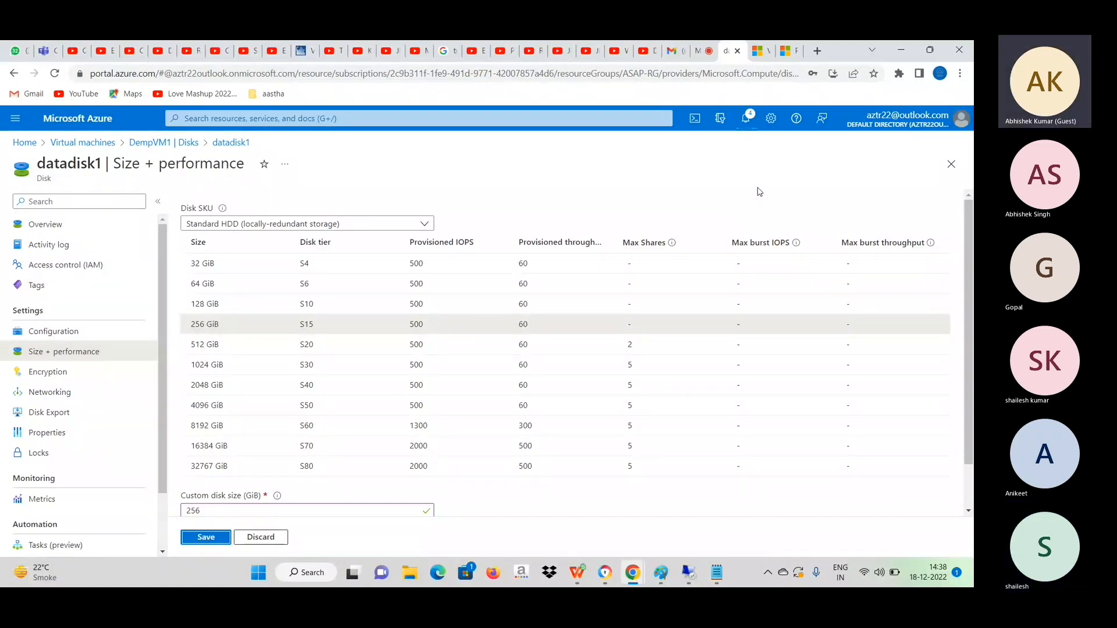
Check the notifications for the disk update and return to the Disks page of DempVM1, accepting the discard of unsaved edits.
{"action": "left_click", "coordinate": [750, 133]}
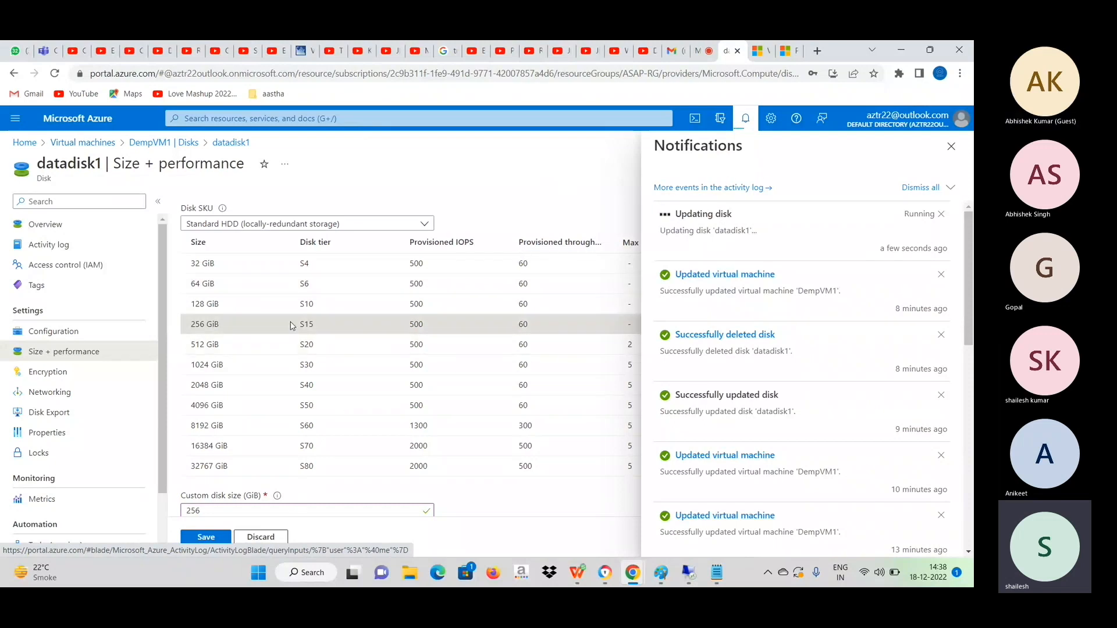
{"action": "left_click", "coordinate": [162, 145]}
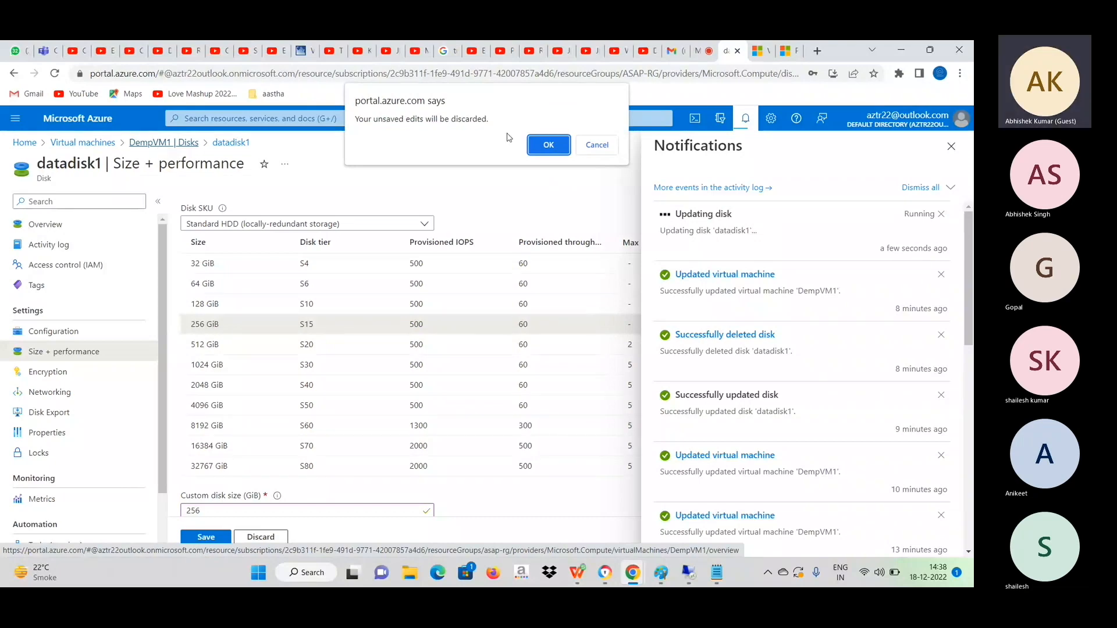
{"action": "left_click", "coordinate": [549, 141]}
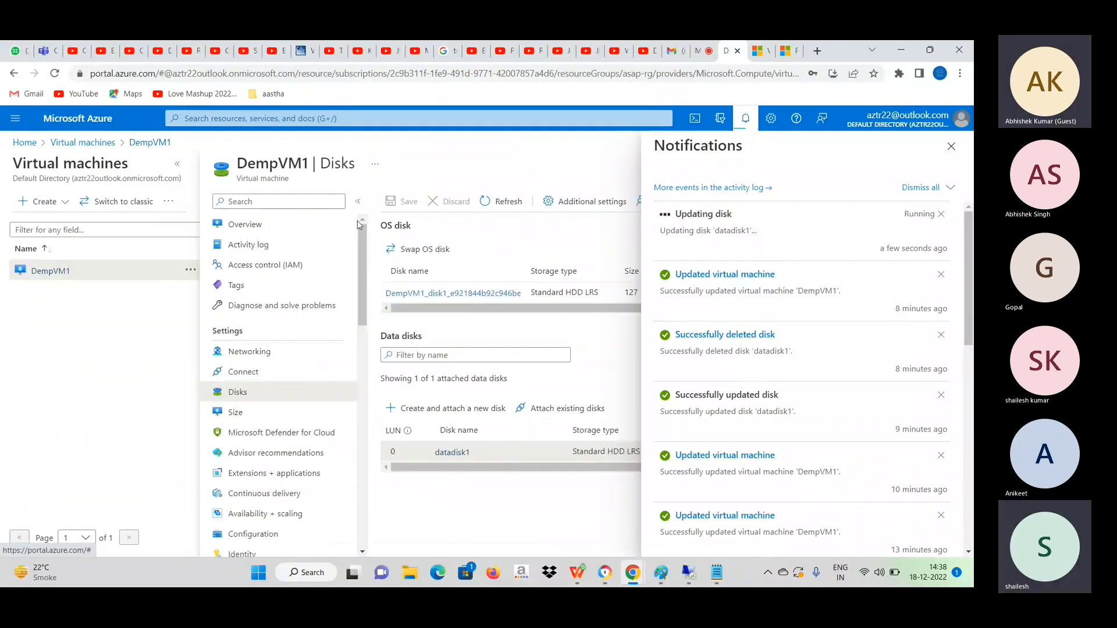
Dismiss the notifications and view the Networking page of DempVM1 before returning to its Disks page.
{"action": "left_click", "coordinate": [952, 146]}
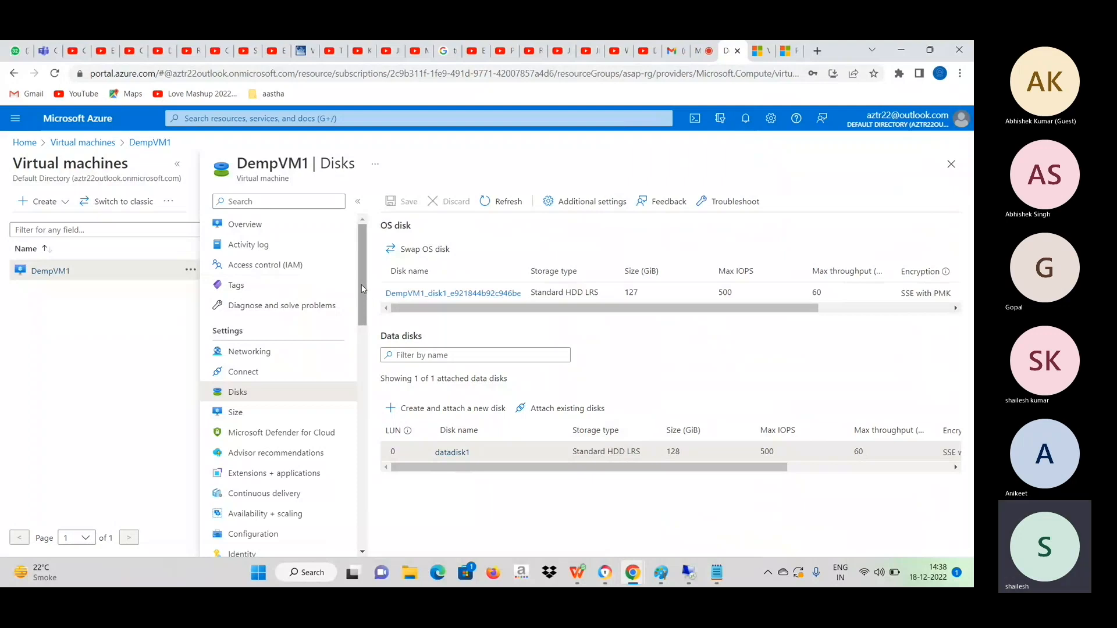
{"action": "left_click", "coordinate": [270, 353]}
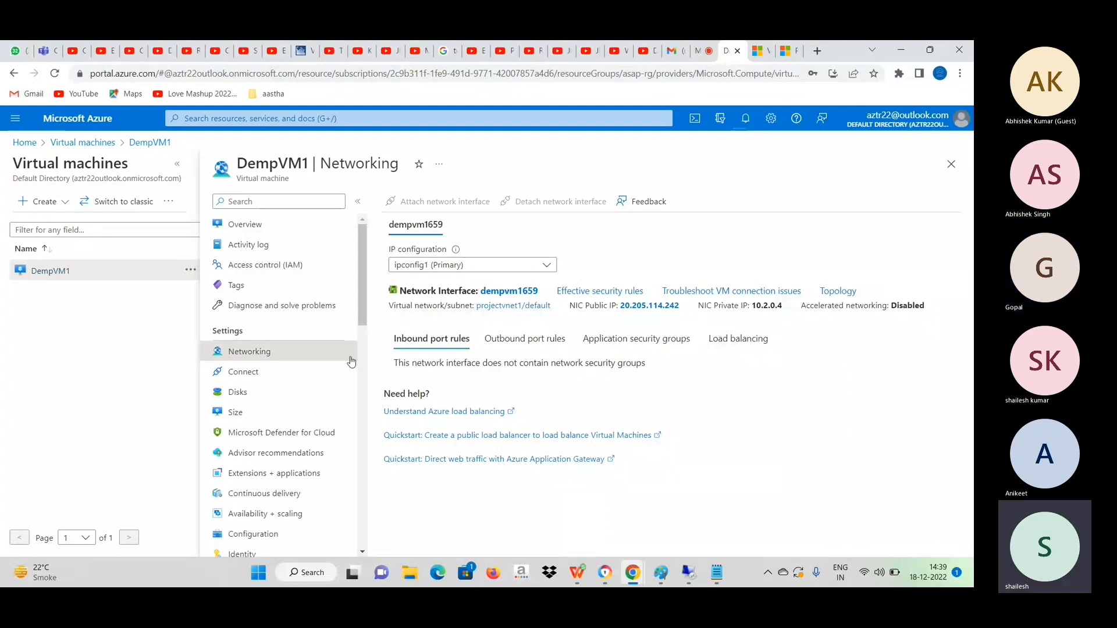
{"action": "left_click", "coordinate": [251, 394]}
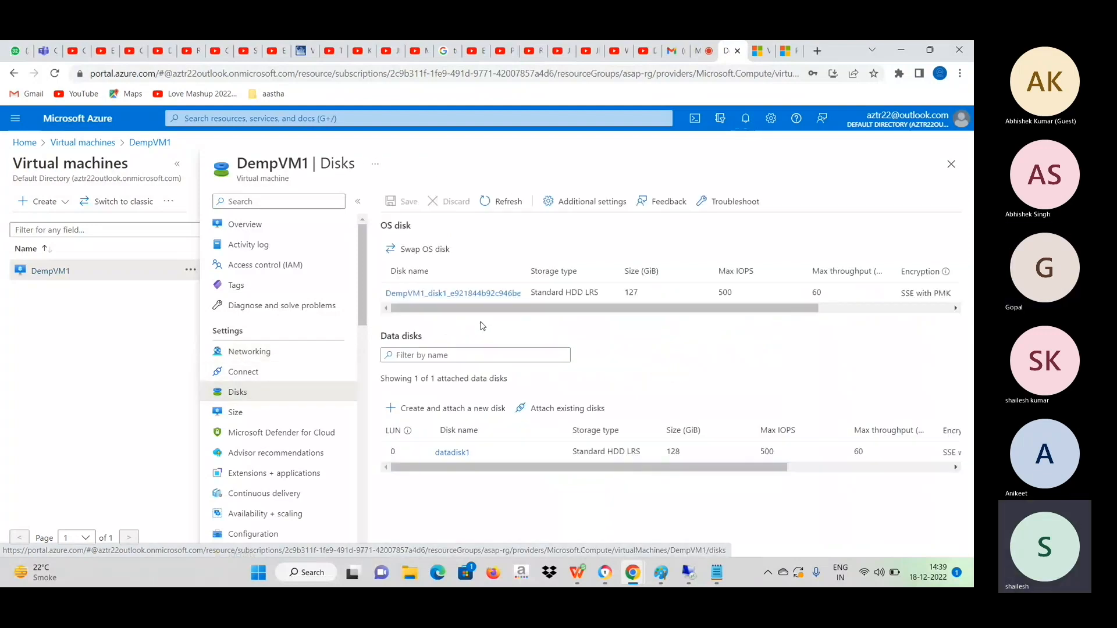
Review the Premium SSD (locally-redundant storage) tiers offered for datadisk1 and return to the Virtual machines list without saving.
{"action": "left_click", "coordinate": [448, 454]}
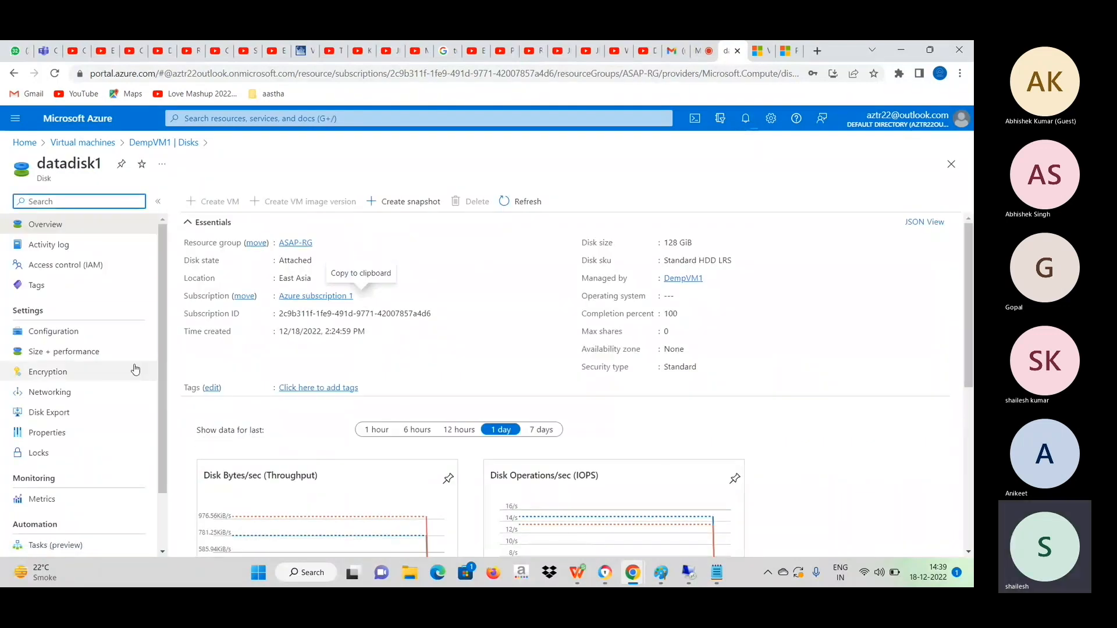
{"action": "left_click", "coordinate": [67, 352]}
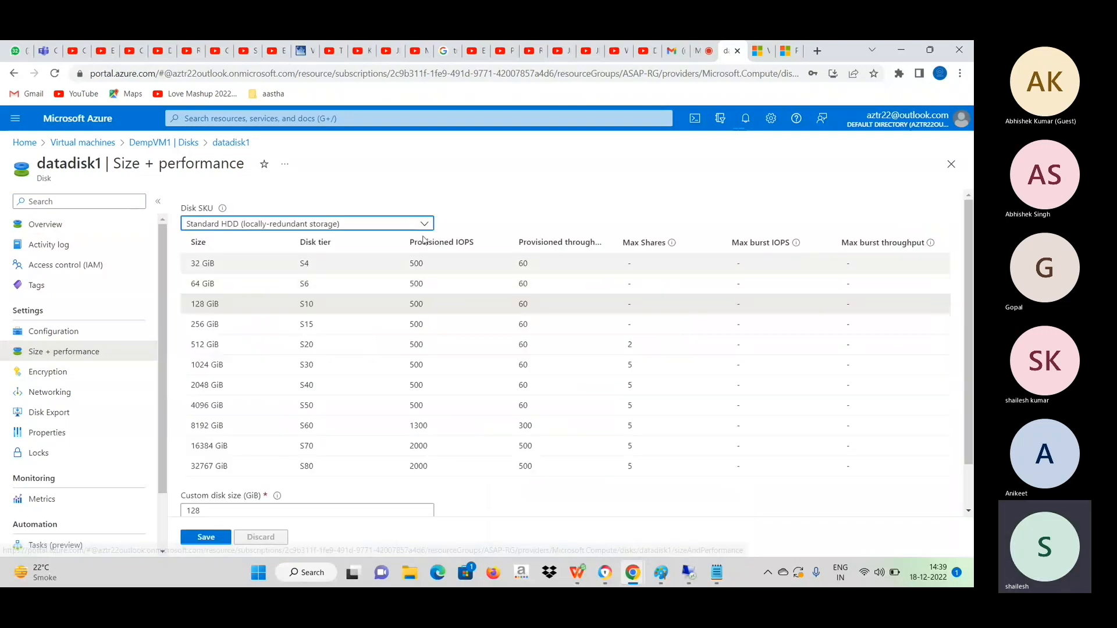
{"action": "left_click", "coordinate": [425, 225]}
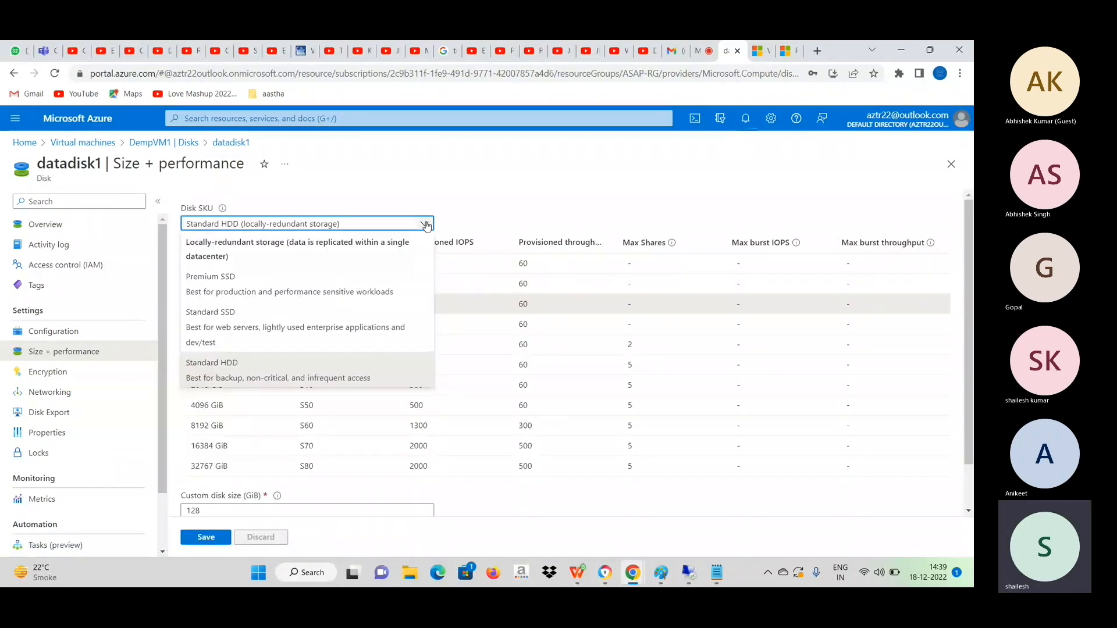
{"action": "left_click", "coordinate": [243, 285]}
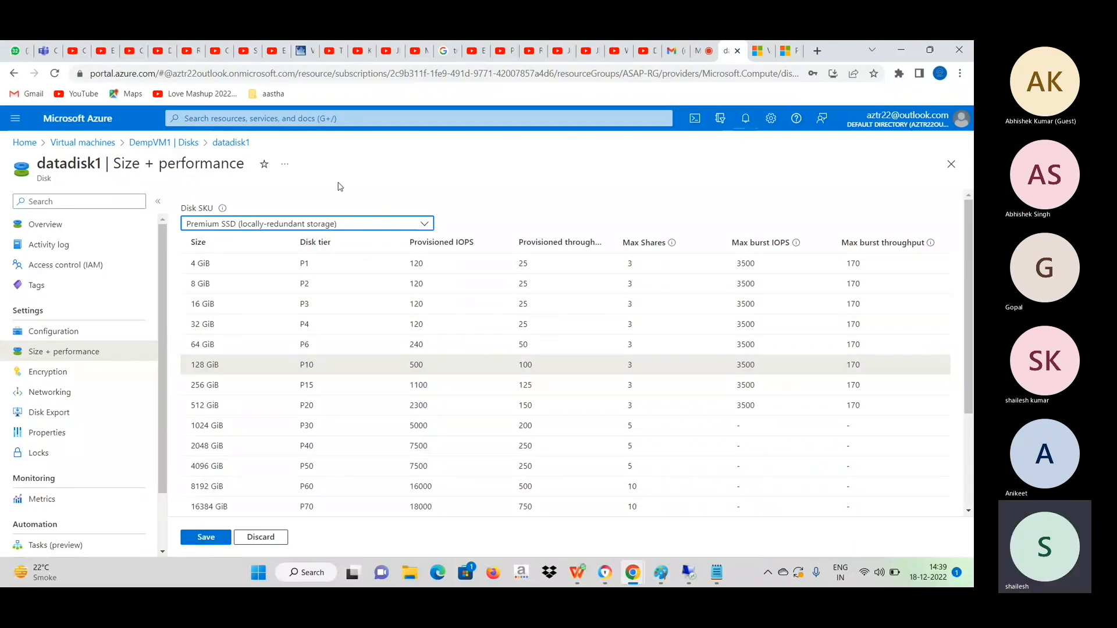
{"action": "left_click", "coordinate": [109, 144]}
{"action": "left_click", "coordinate": [547, 144]}
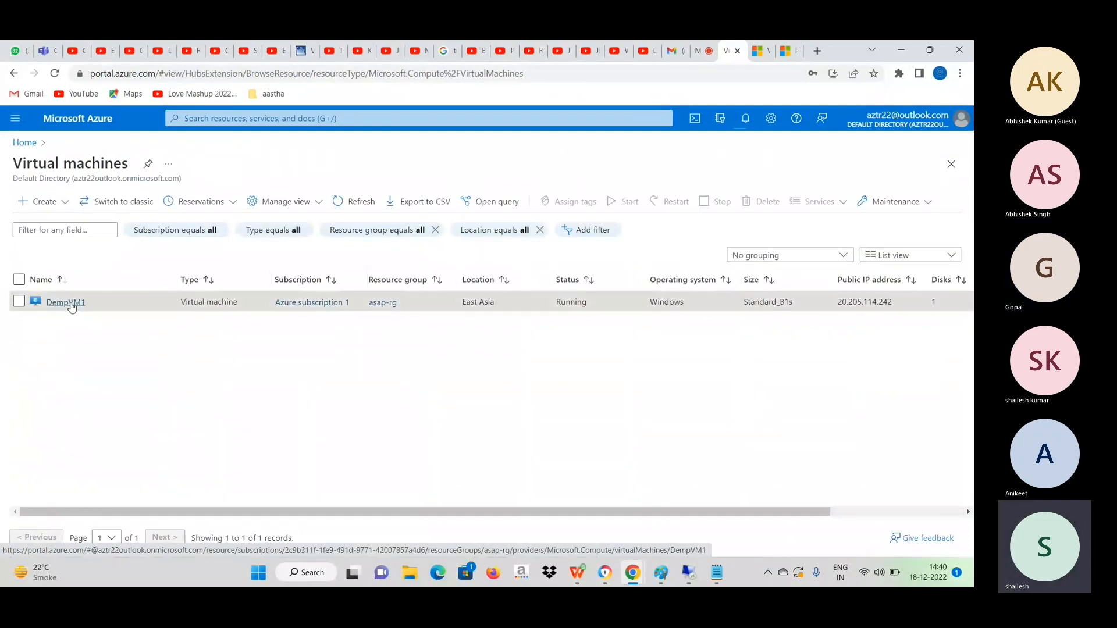
Set the private IP assignment of ipconfig1 on DempVM1's network interface dempvm1659 to Static and save the change.
{"action": "left_click", "coordinate": [72, 305]}
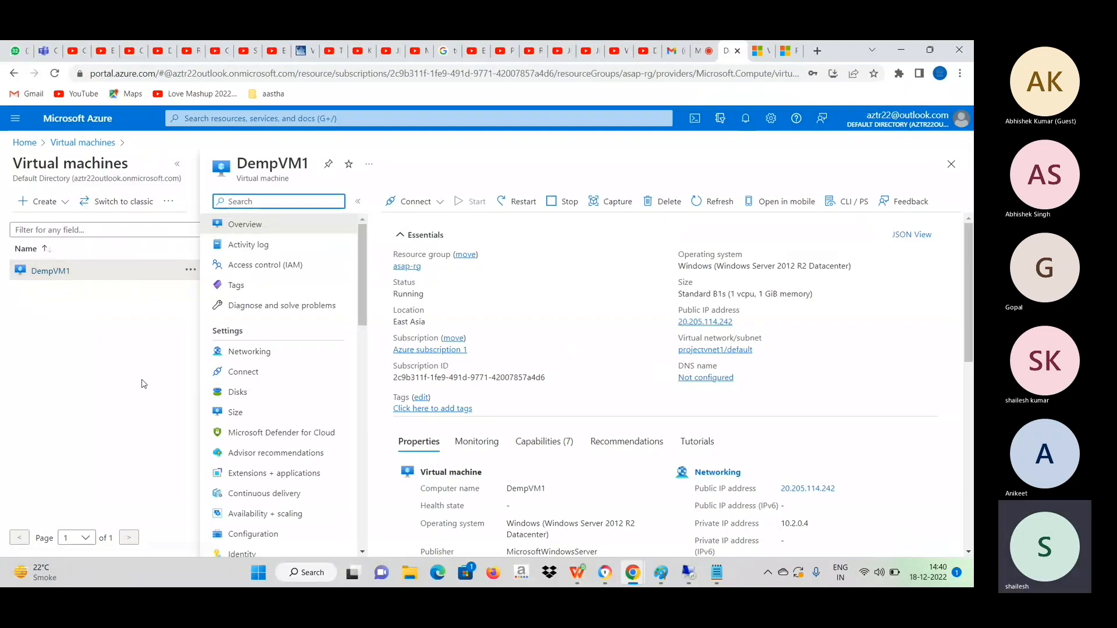
{"action": "left_click", "coordinate": [261, 355]}
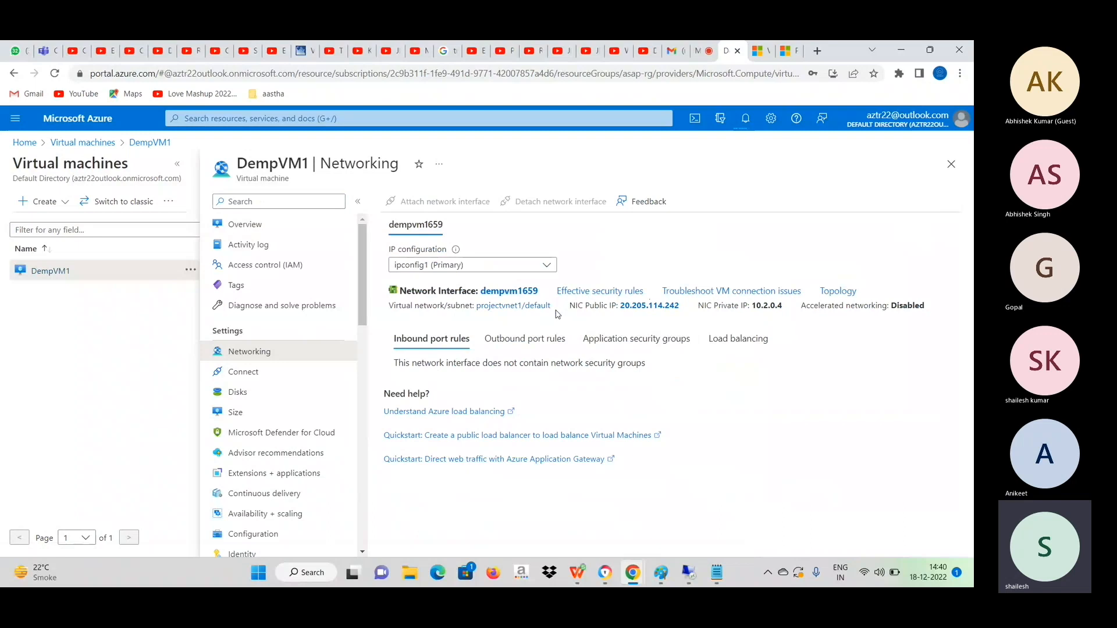
{"action": "left_click", "coordinate": [504, 296]}
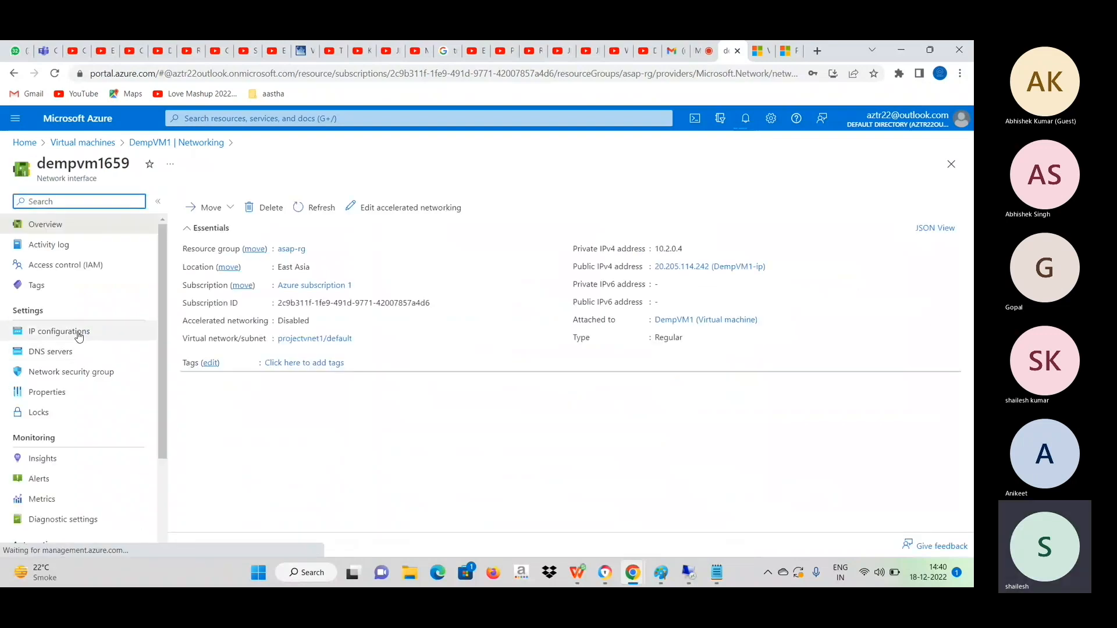
{"action": "left_click", "coordinate": [79, 336]}
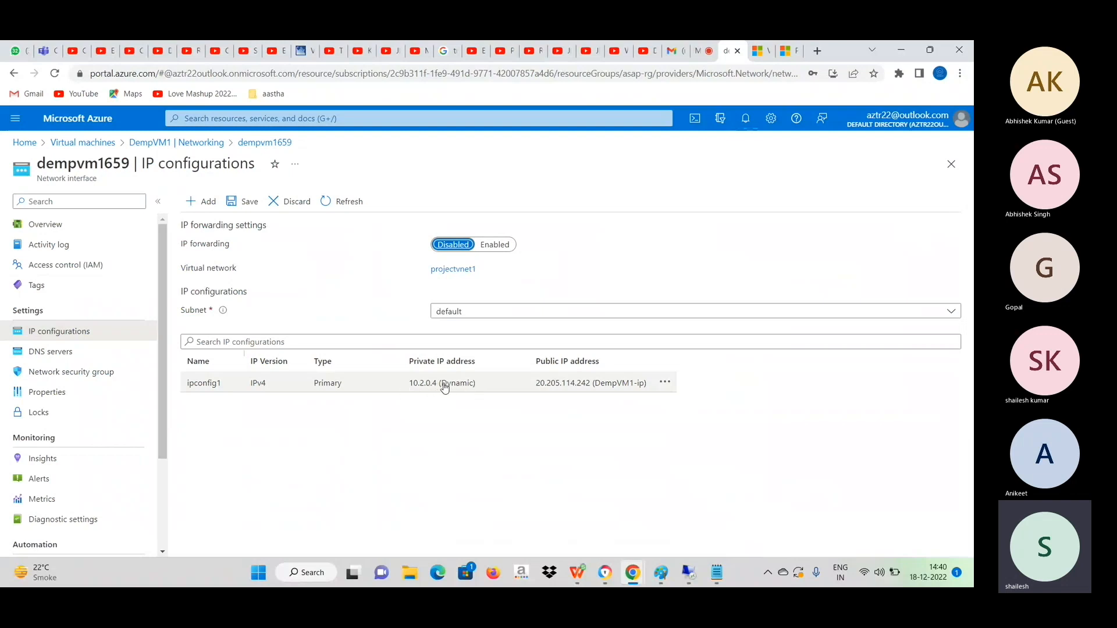
{"action": "left_click", "coordinate": [209, 386]}
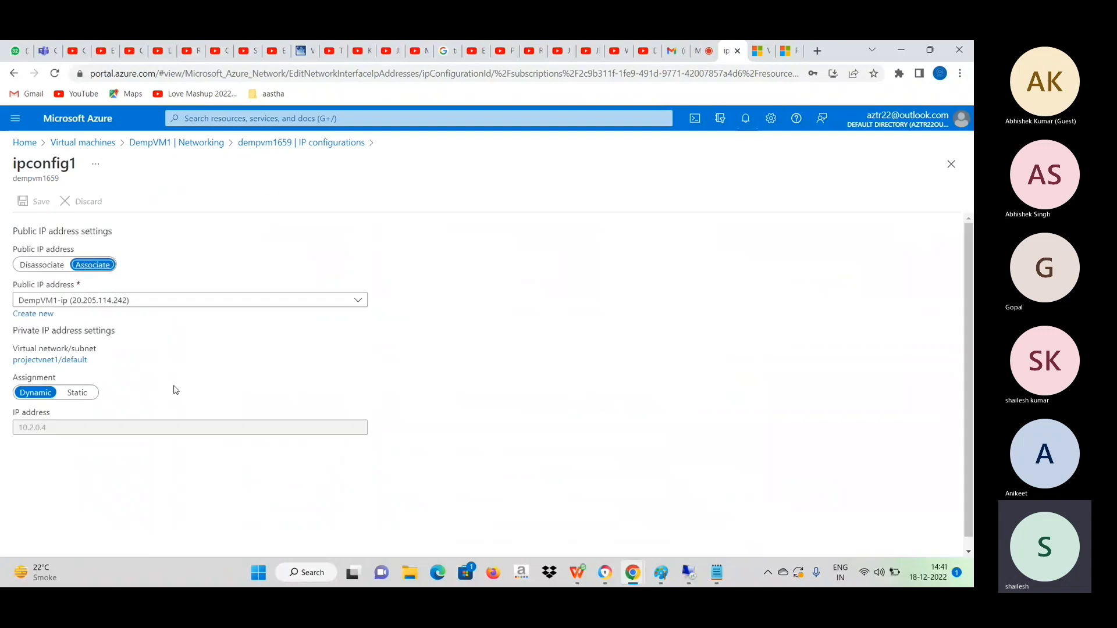
{"action": "left_click", "coordinate": [90, 395]}
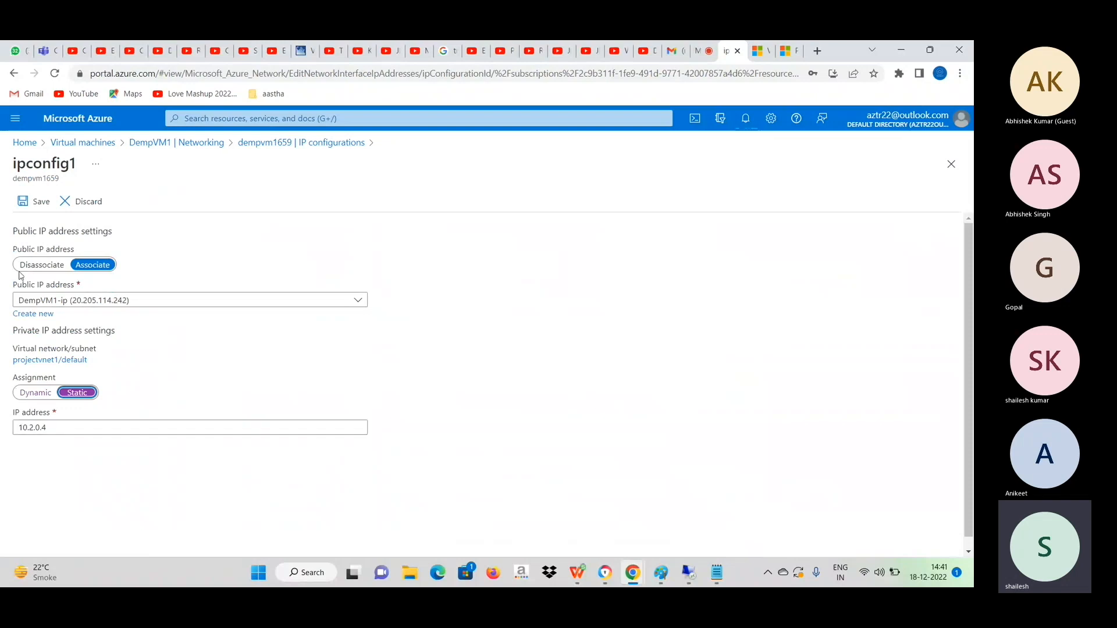
{"action": "left_click", "coordinate": [34, 202]}
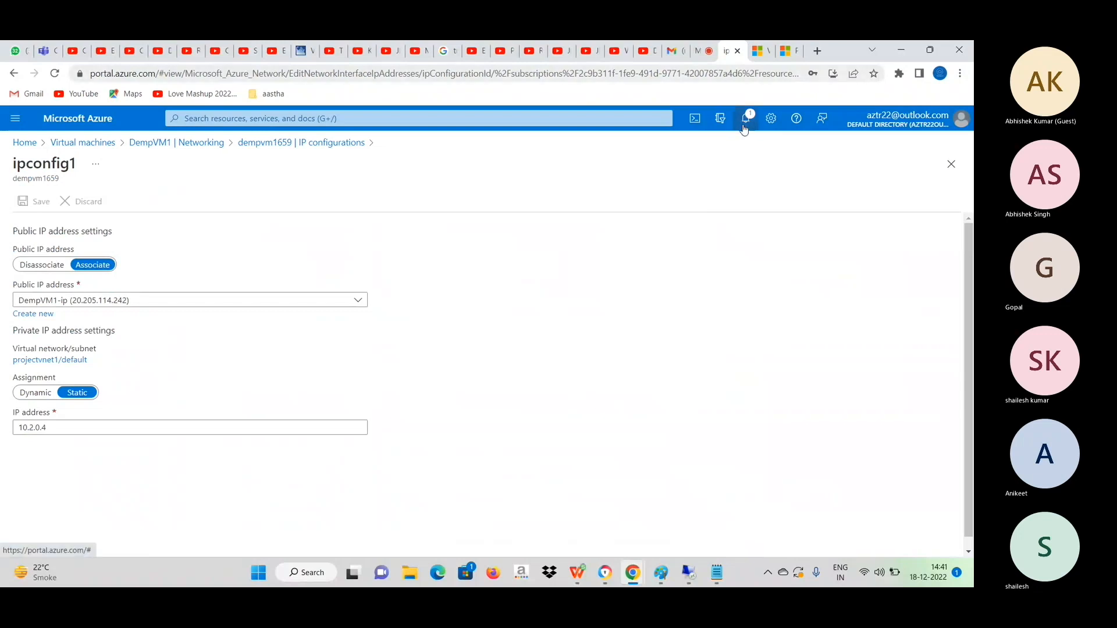
Check the notifications for the network interface update and return to the Networking page of DempVM1.
{"action": "left_click", "coordinate": [744, 129]}
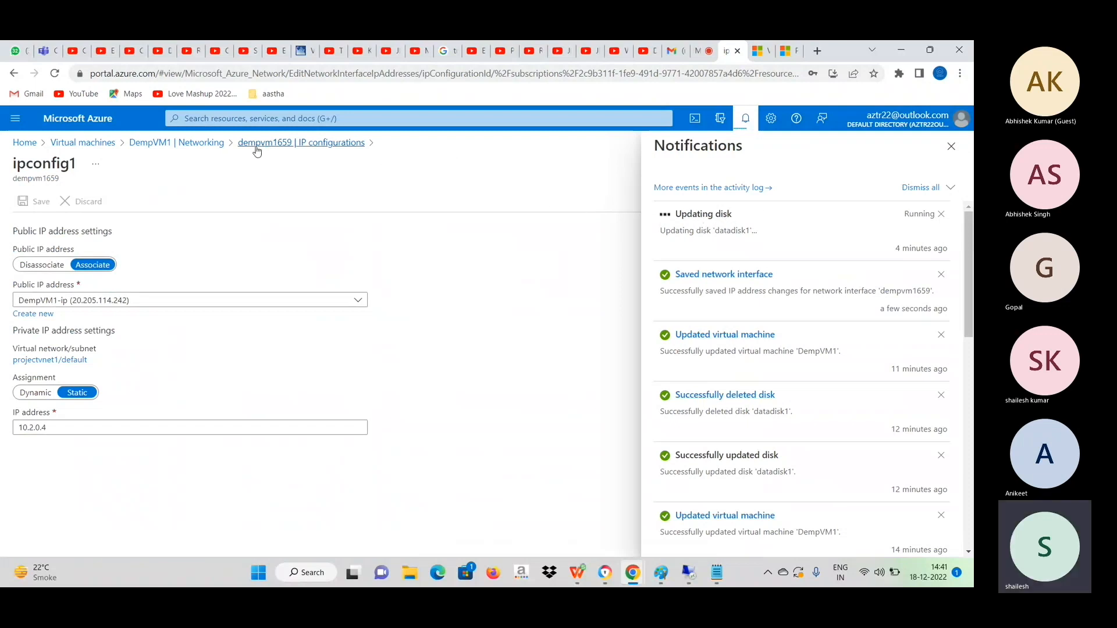
{"action": "left_click", "coordinate": [162, 144]}
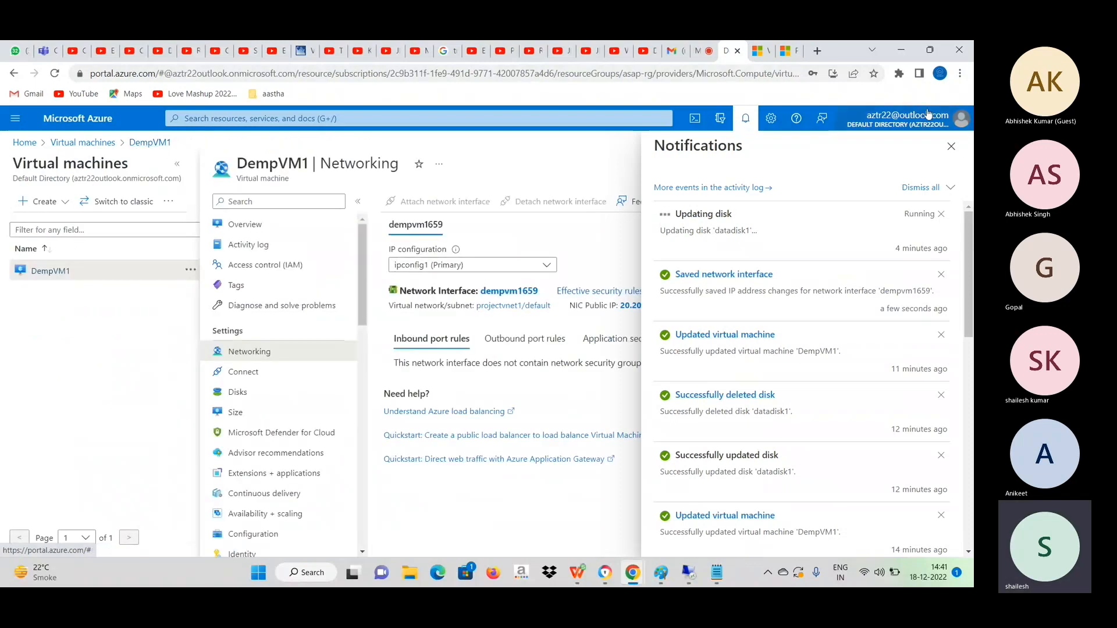
{"action": "left_click", "coordinate": [952, 147]}
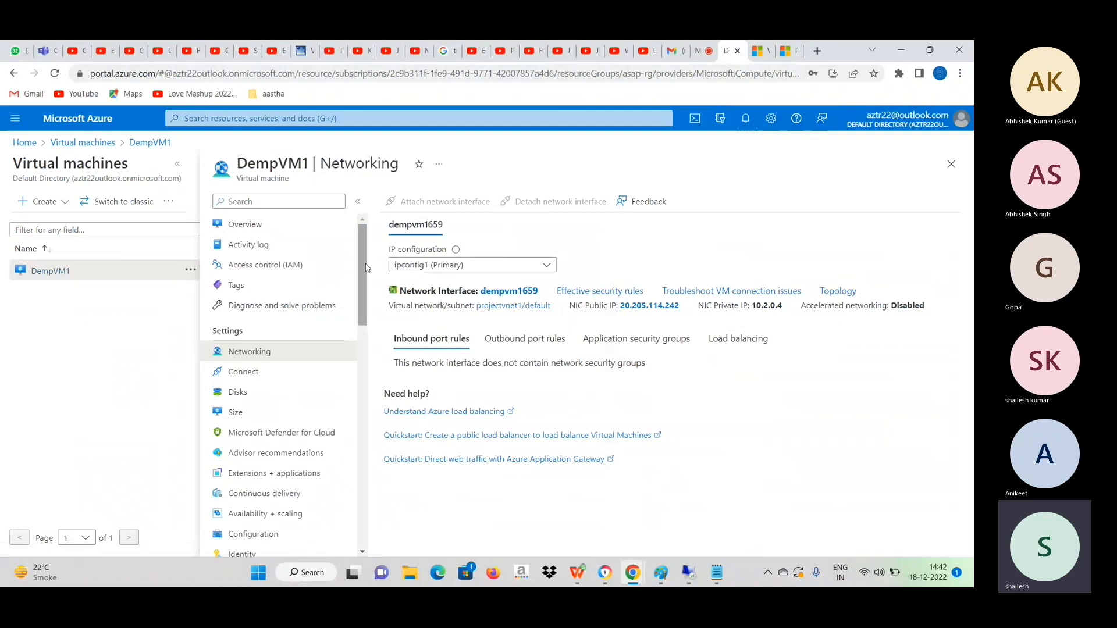
Open the public IP address DempVM1-ip from the DempVM1 overview and dissociate it from network interface dempvm1659.
{"action": "left_click", "coordinate": [257, 231]}
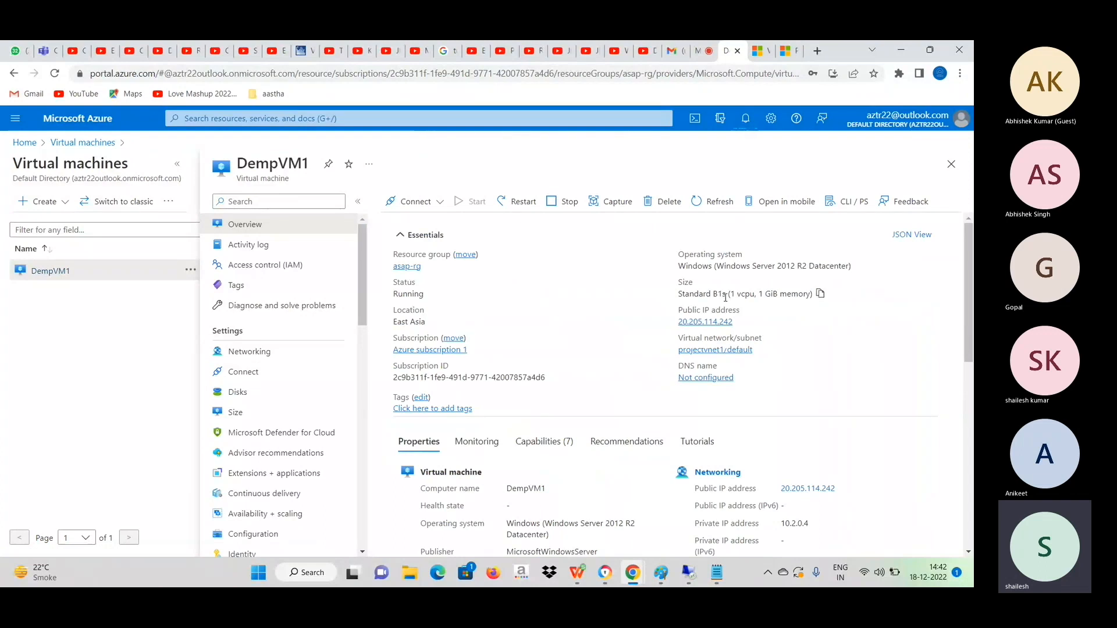
{"action": "left_click", "coordinate": [706, 322]}
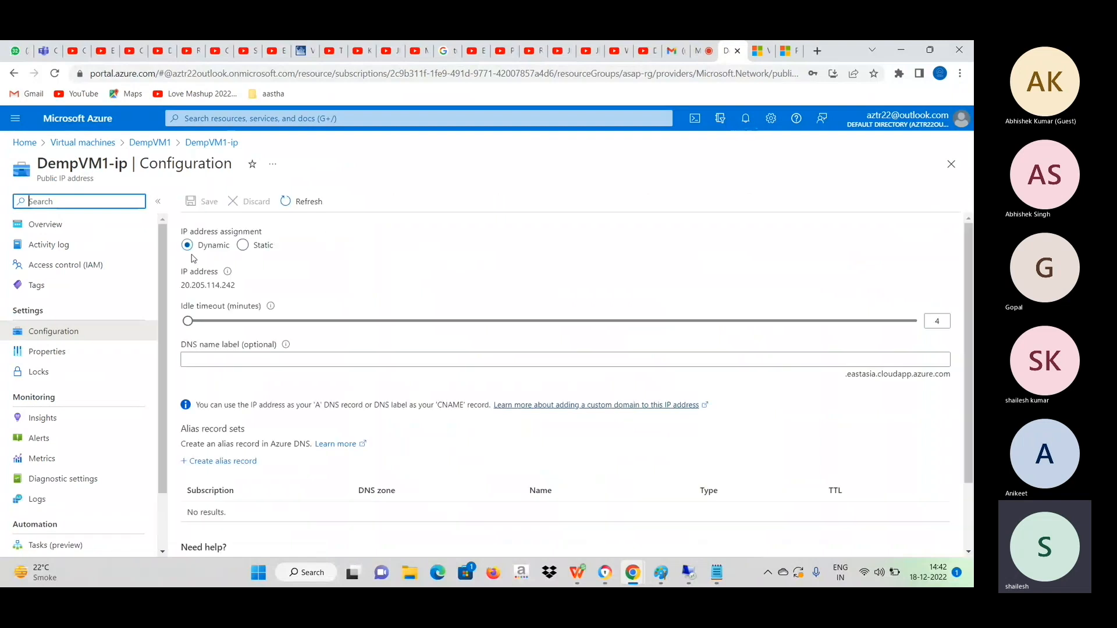
{"action": "left_click", "coordinate": [58, 227]}
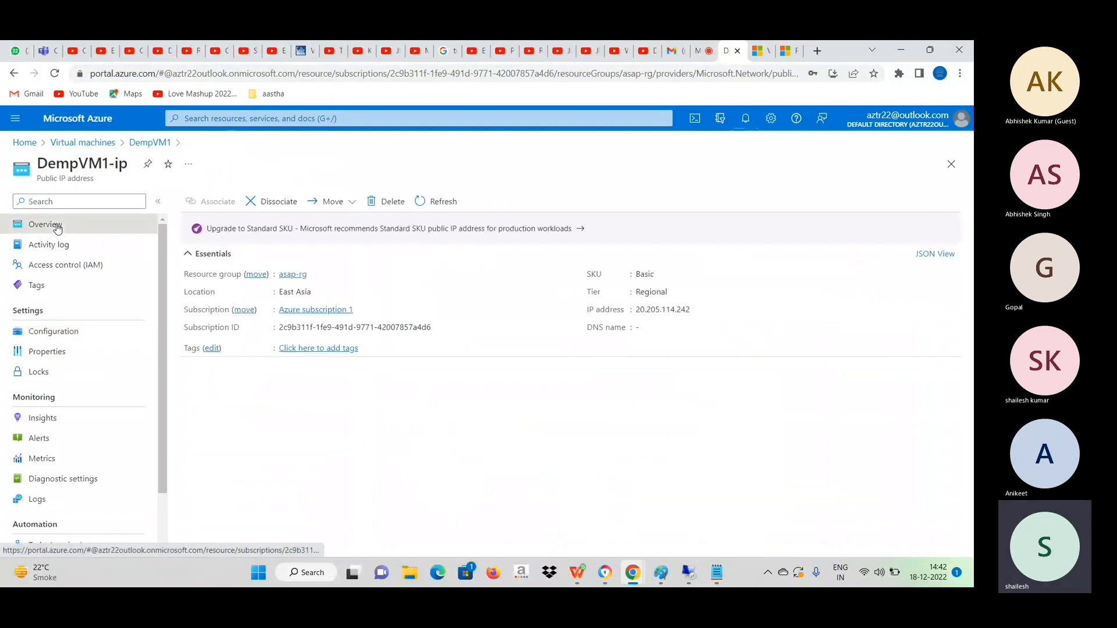
{"action": "left_click", "coordinate": [278, 206]}
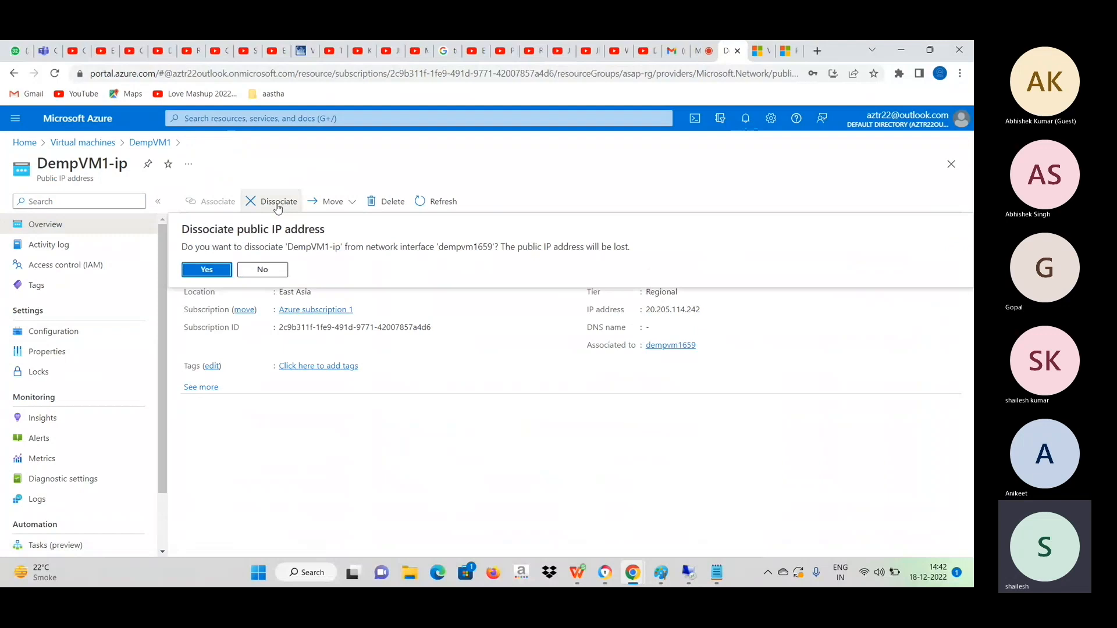
{"action": "left_click", "coordinate": [208, 270]}
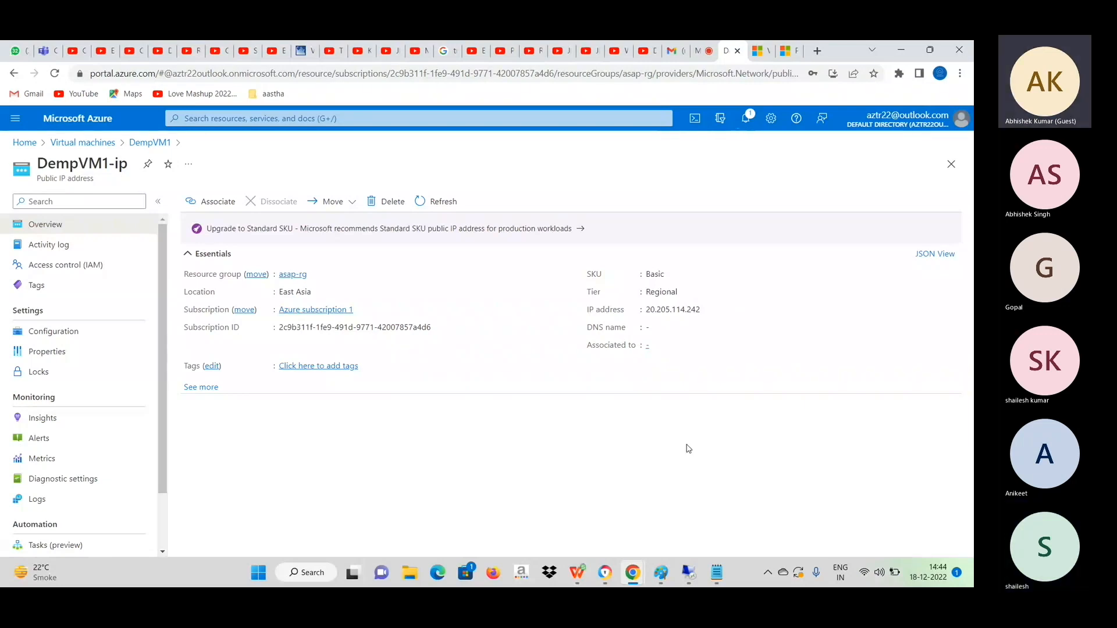
Open the local computer's Network Connections window by running ncpa.cpl.
{"action": "key", "text": "super+r"}
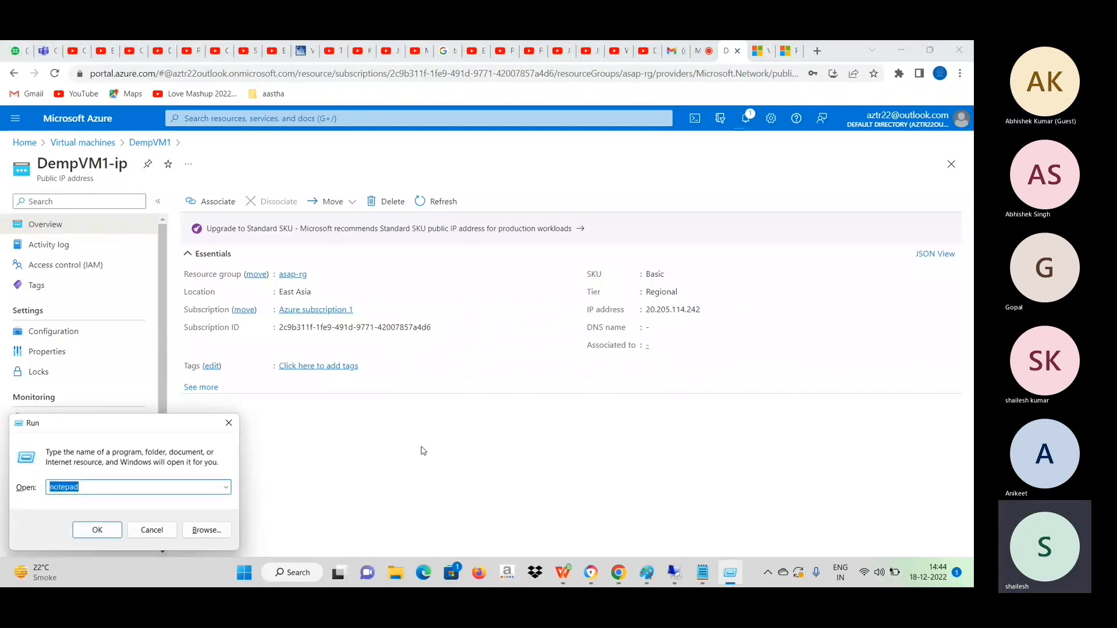
{"action": "type", "text": "nc"}
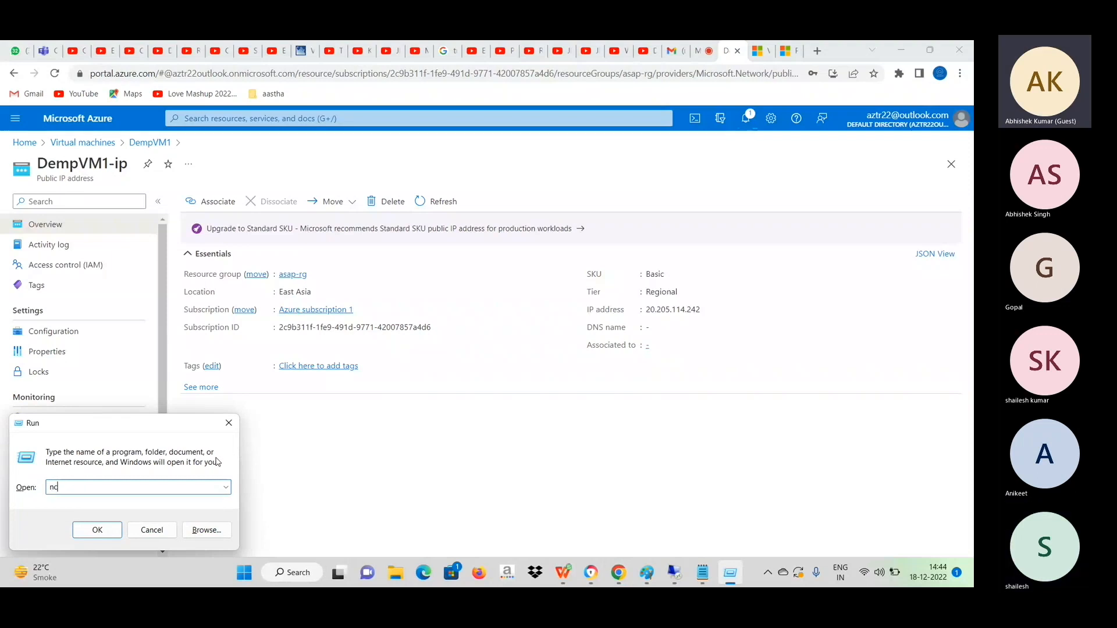
{"action": "type", "text": "pa.cpl"}
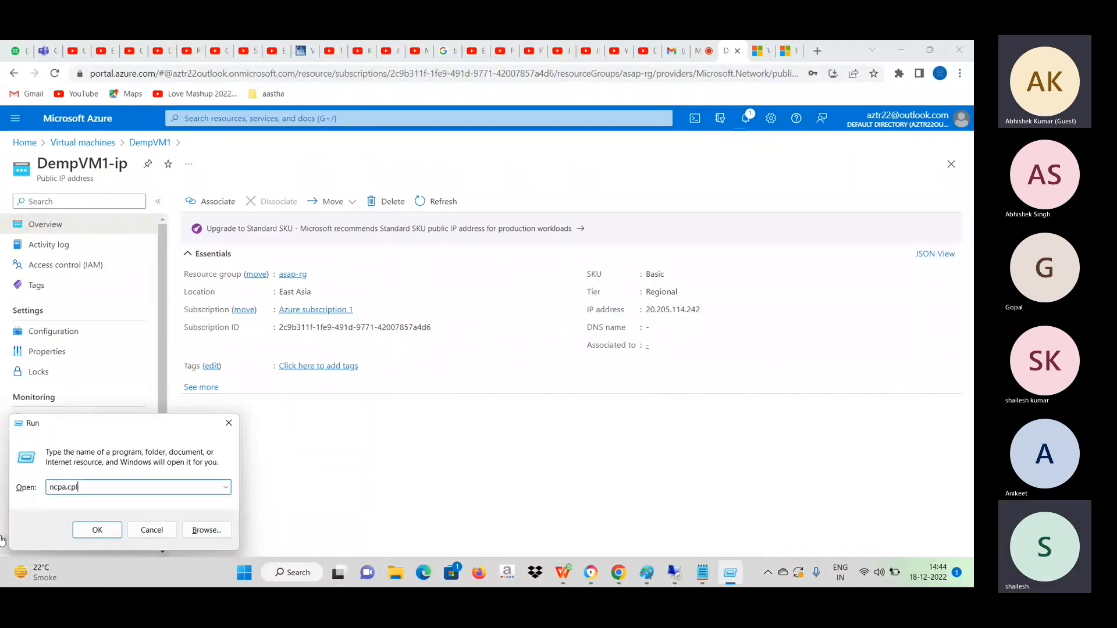
{"action": "left_click", "coordinate": [97, 530]}
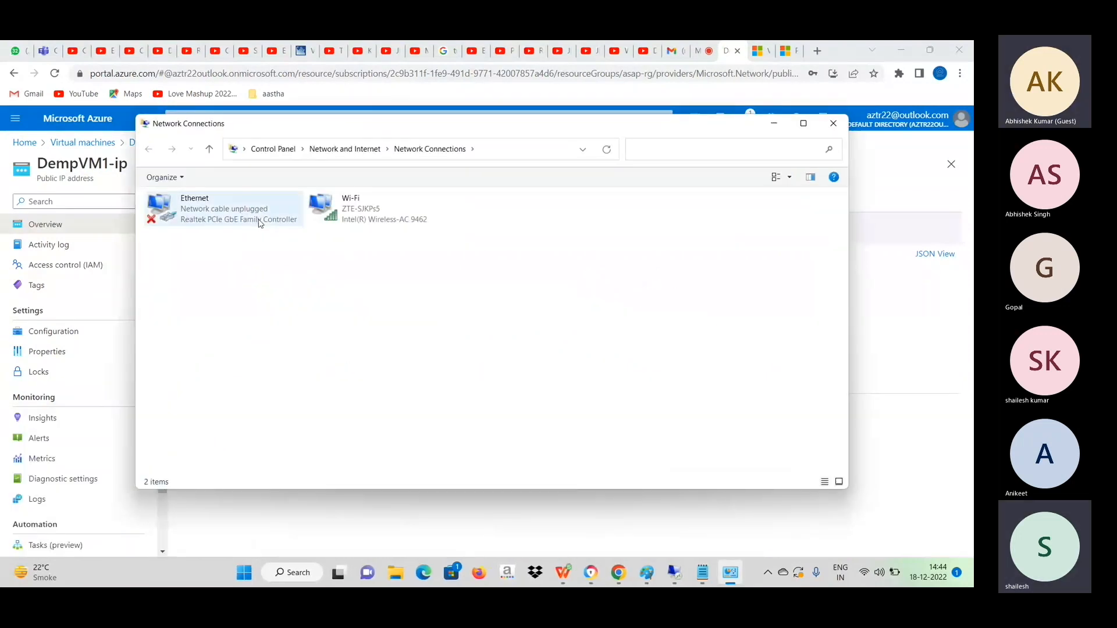
Examine the advanced TCP/IP settings in the Ethernet adapter's Internet Protocol Version 4 properties and cancel out of them.
{"action": "right_click", "coordinate": [199, 209]}
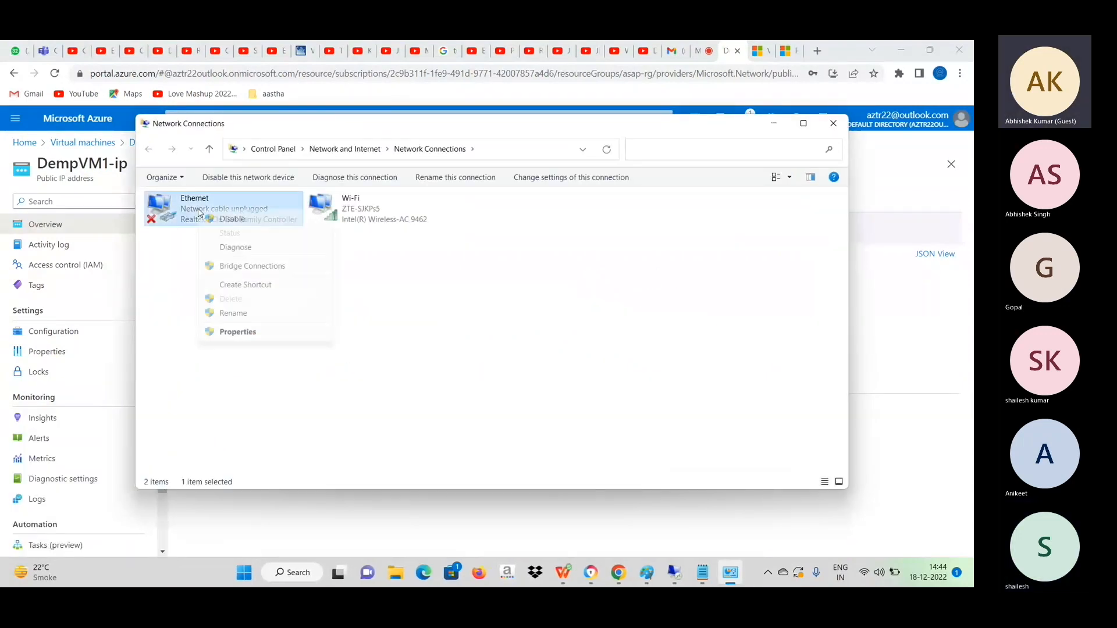
{"action": "left_click", "coordinate": [261, 330]}
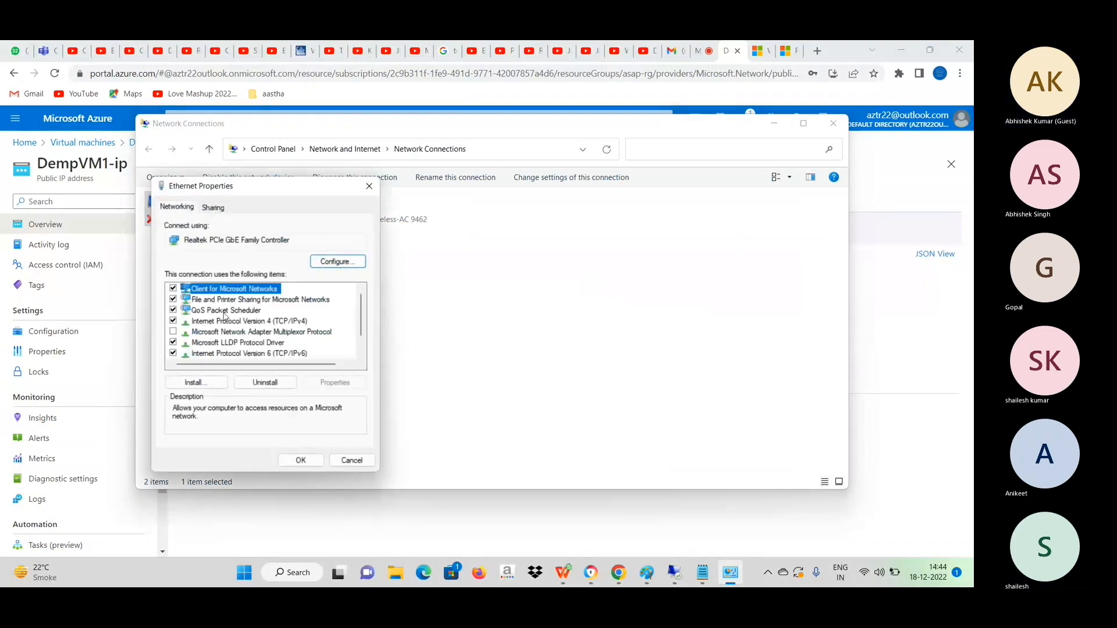
{"action": "left_click", "coordinate": [248, 324]}
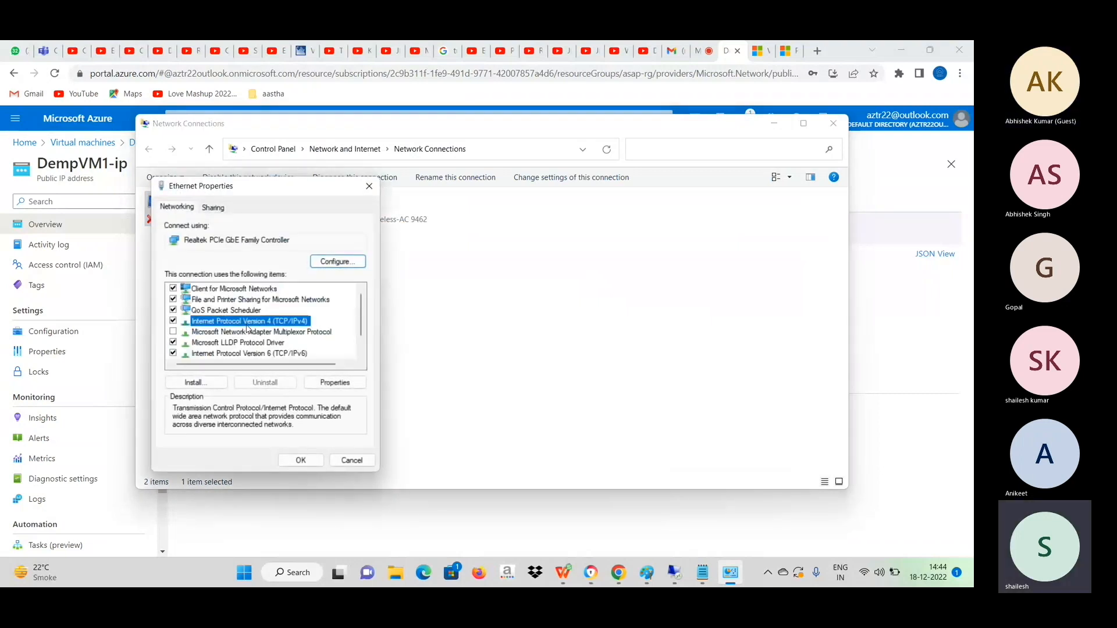
{"action": "left_click", "coordinate": [346, 384]}
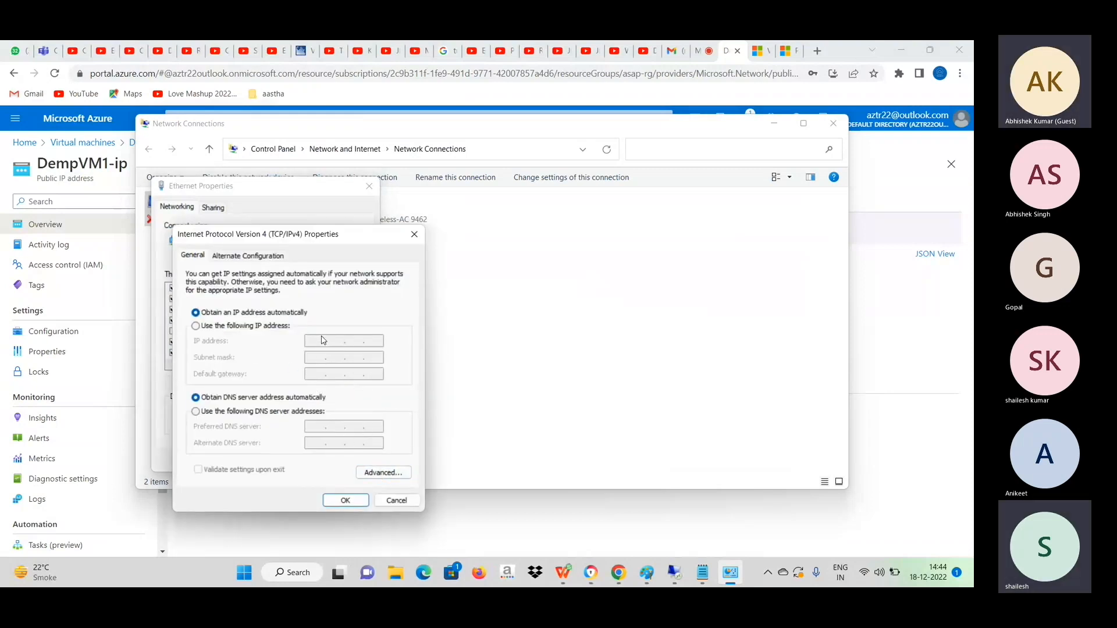
{"action": "left_click", "coordinate": [398, 477]}
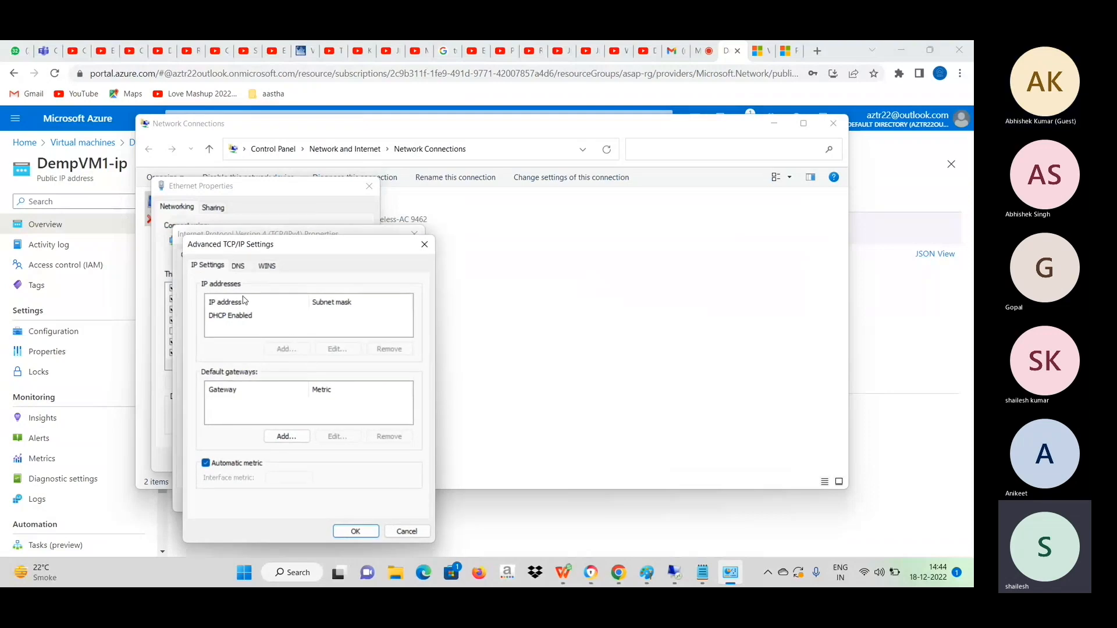
{"action": "left_click", "coordinate": [247, 317]}
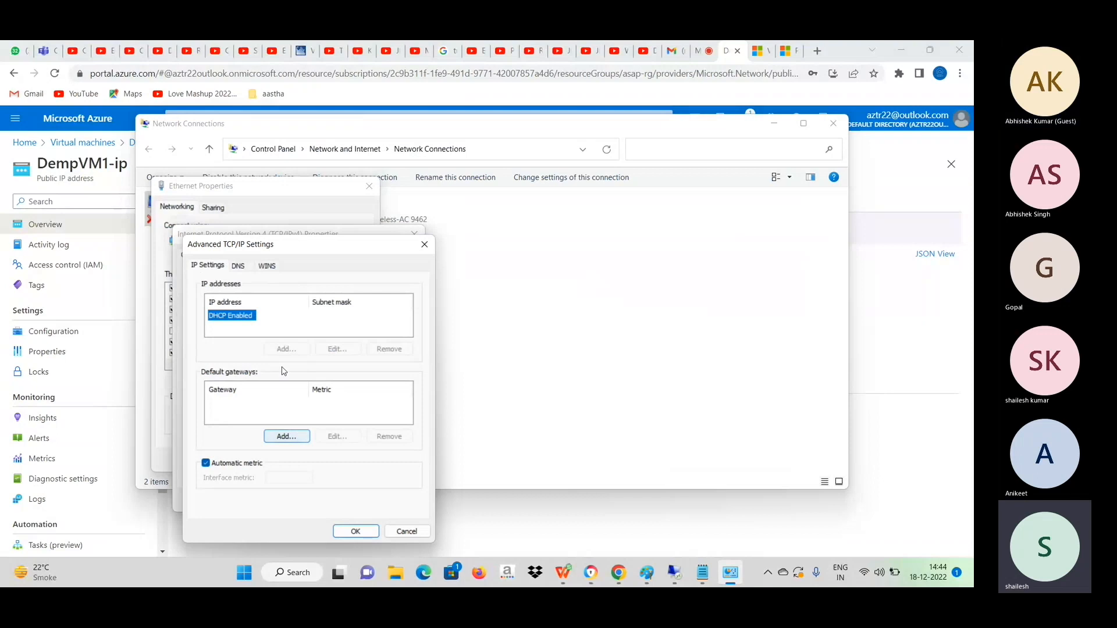
{"action": "left_click", "coordinate": [408, 532]}
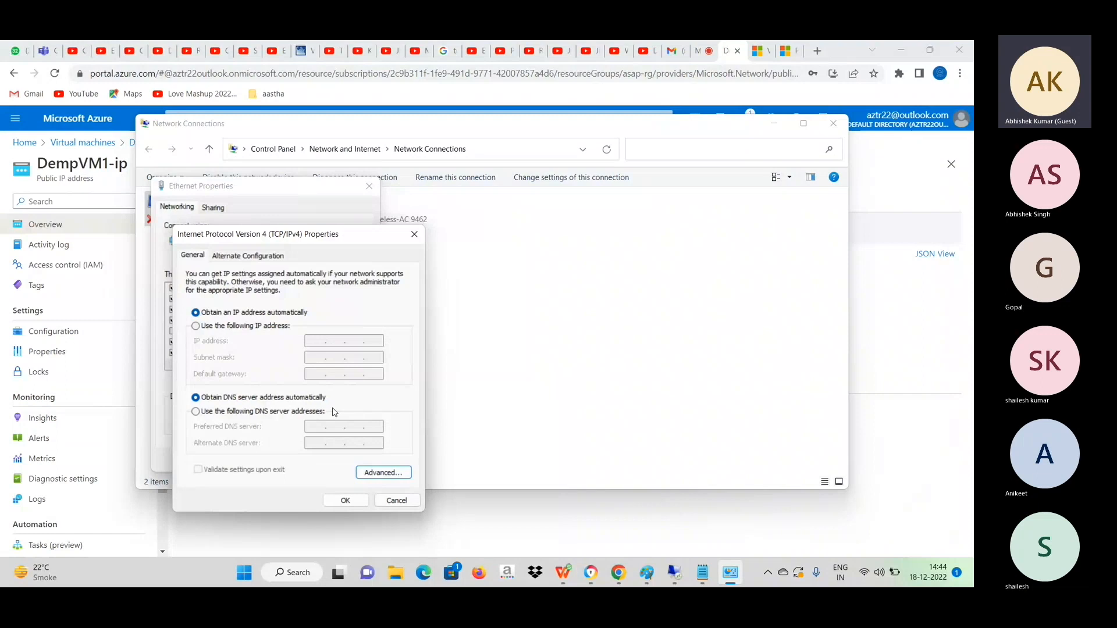
View the alternate configuration of the Ethernet adapter's IPv4 properties, cancel the dialogs and close the Network Connections window.
{"action": "left_click", "coordinate": [233, 255]}
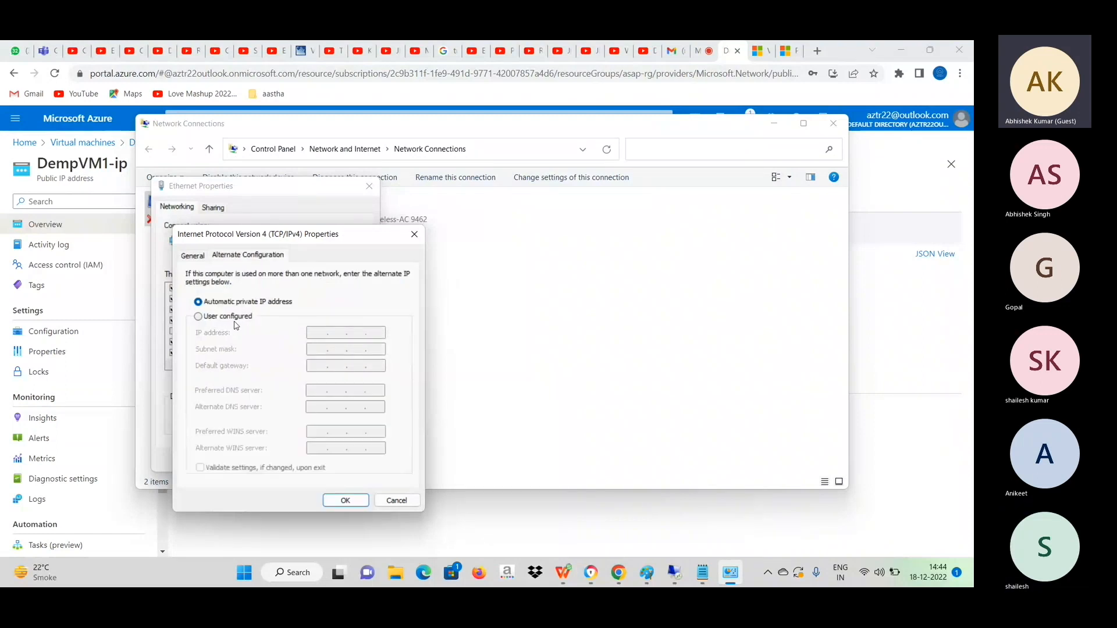
{"action": "left_click", "coordinate": [408, 503]}
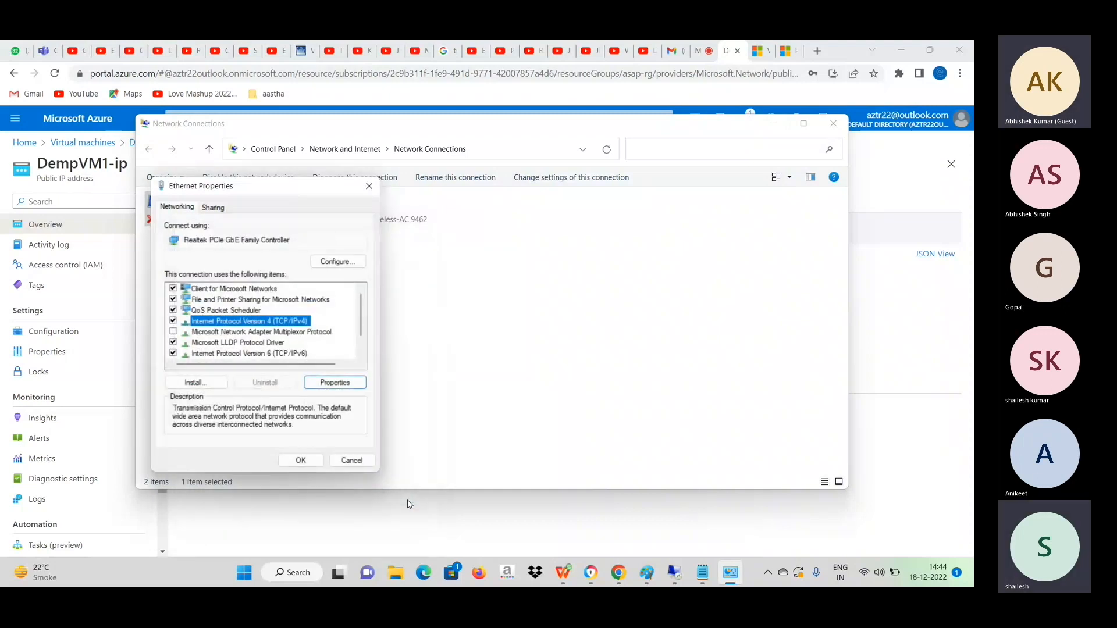
{"action": "left_click", "coordinate": [352, 460]}
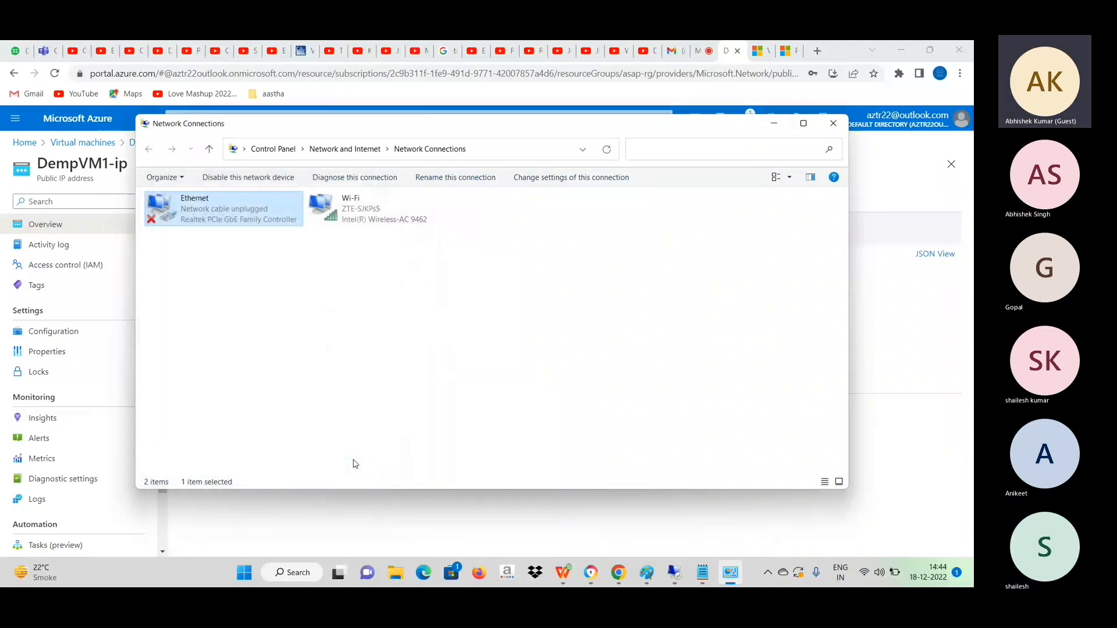
{"action": "left_click", "coordinate": [834, 124]}
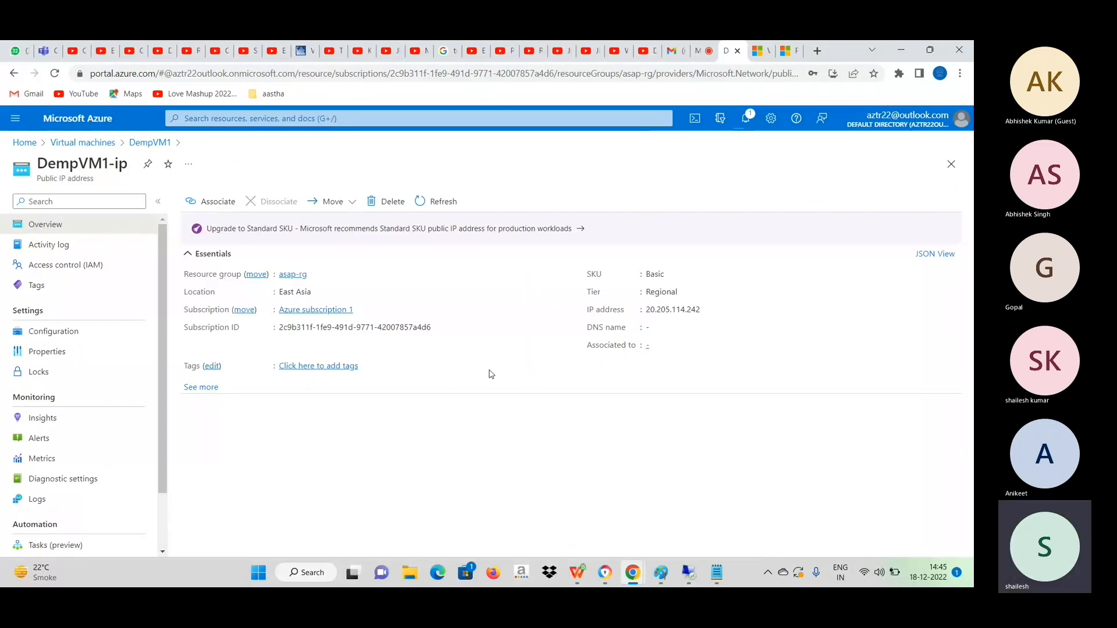
Refresh the DempVM1 overview to check its public IP address, dismissing the Remote Desktop error and minimizing the connection window.
{"action": "left_click", "coordinate": [154, 143]}
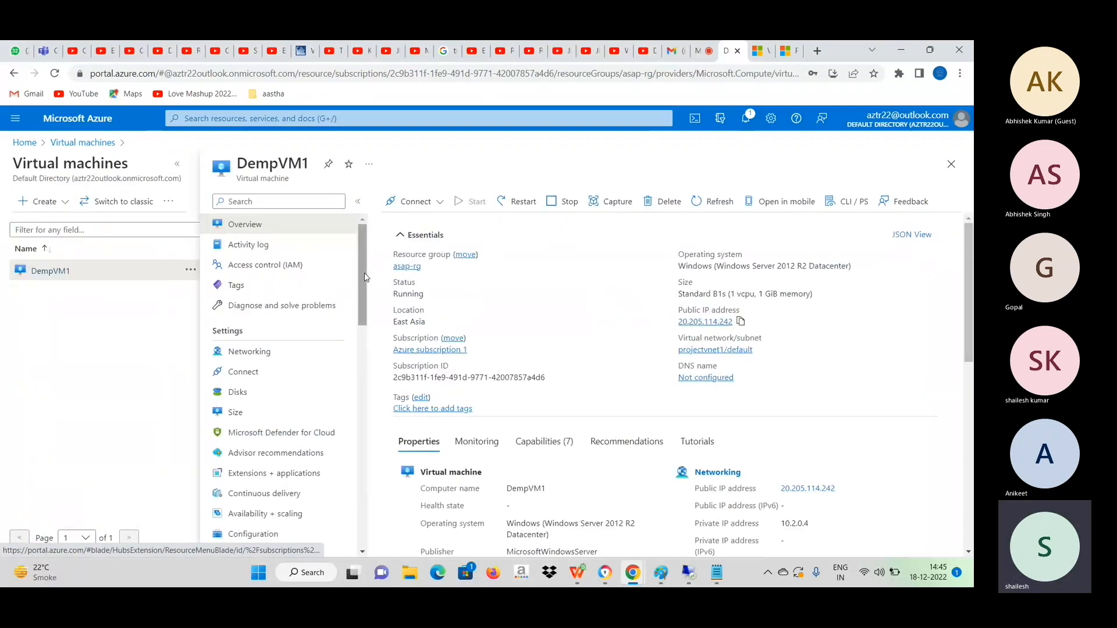
{"action": "left_click", "coordinate": [697, 201]}
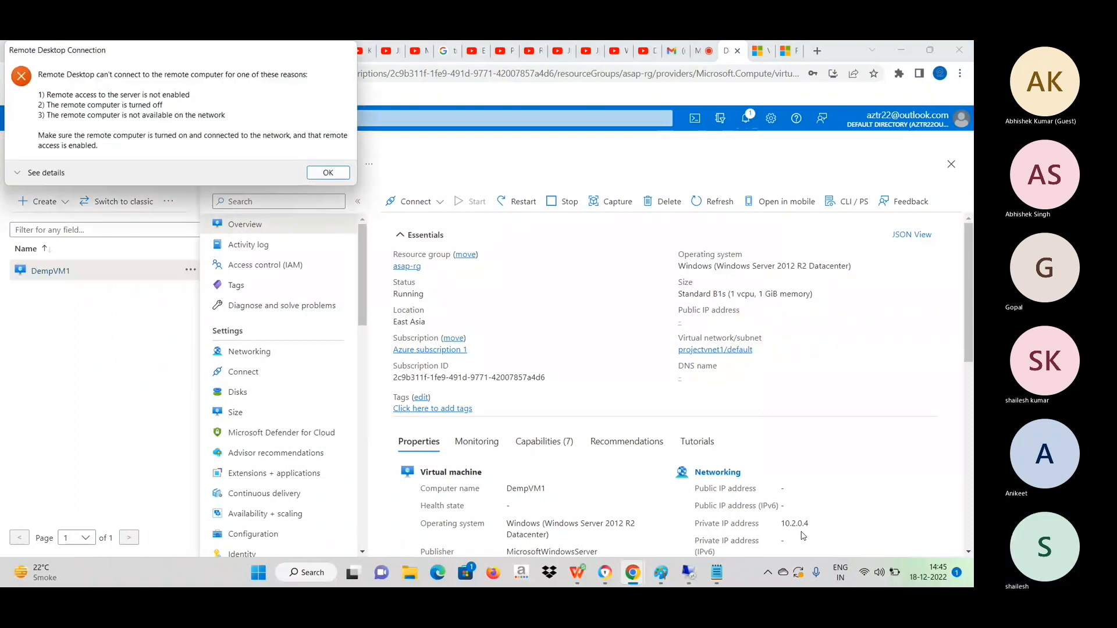
{"action": "left_click", "coordinate": [328, 173]}
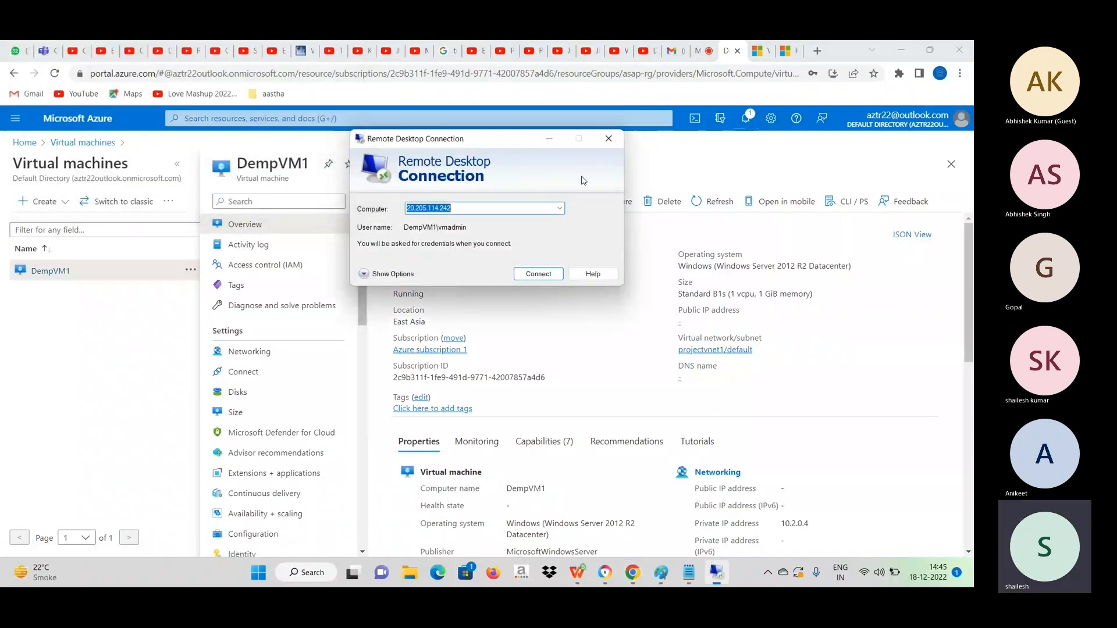
{"action": "left_click", "coordinate": [551, 138]}
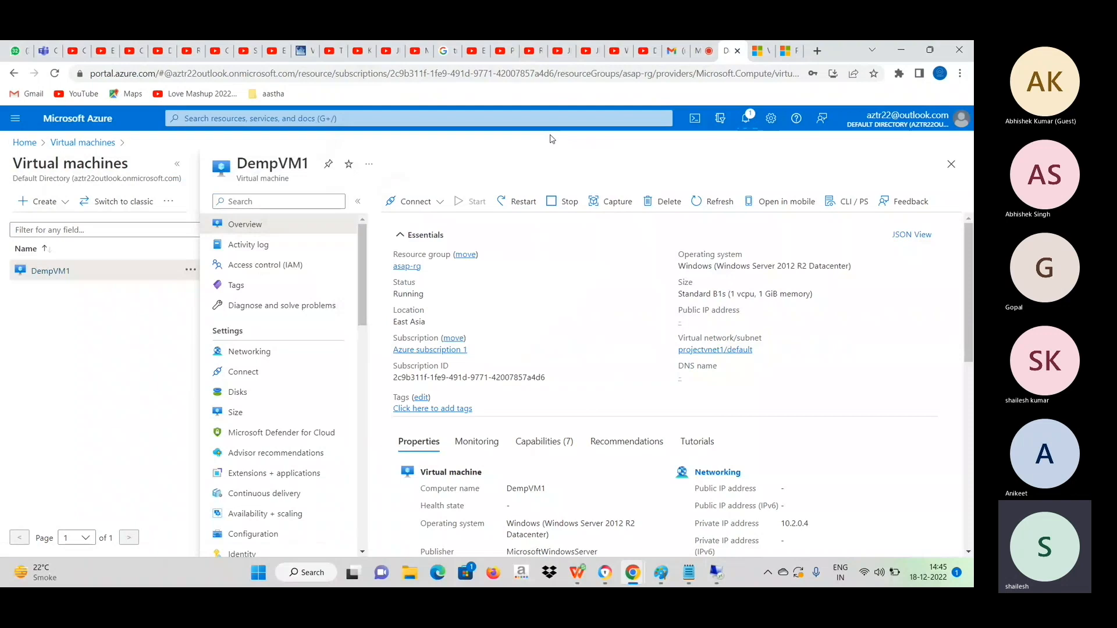
Review the Bastion connection option for DempVM1 and create the Azure Bastion projectvnet1-bastion using defaults.
{"action": "left_click", "coordinate": [437, 207]}
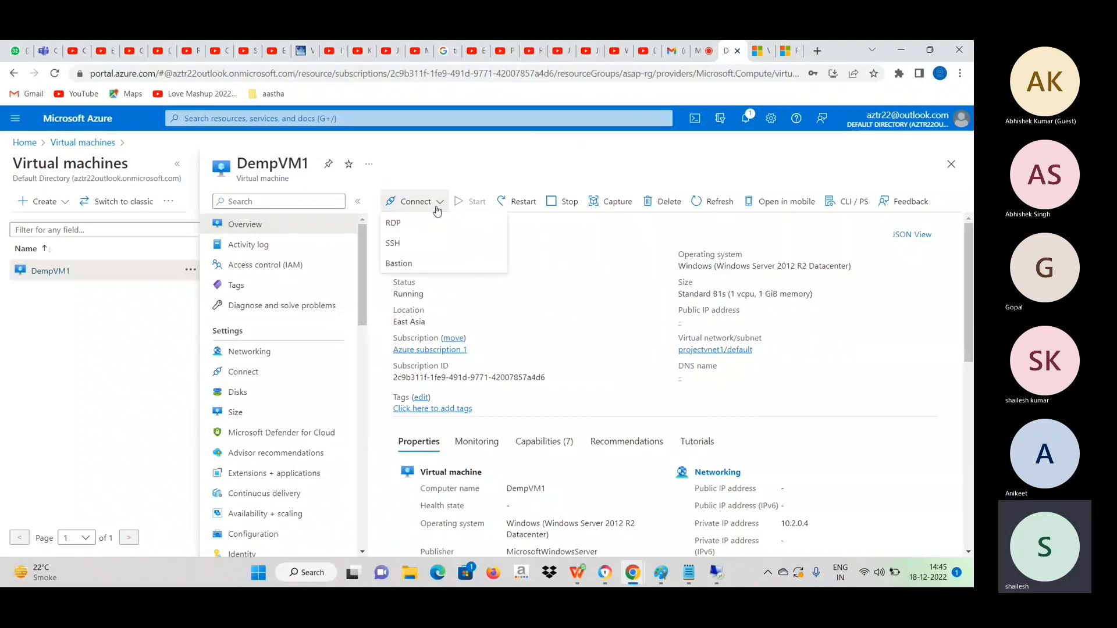
{"action": "left_click", "coordinate": [399, 262]}
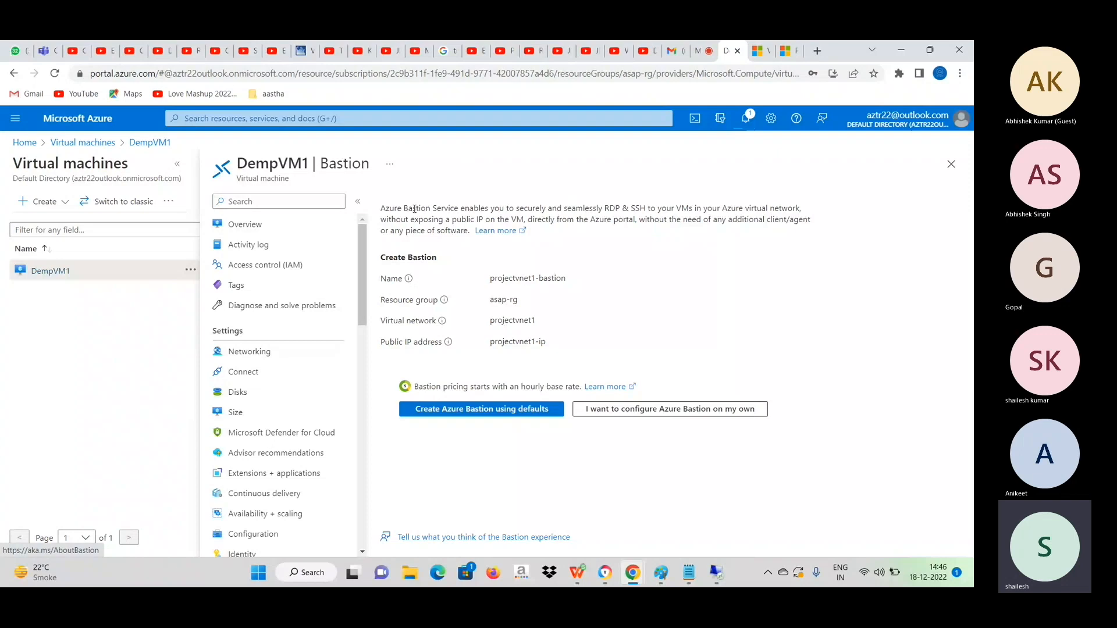
{"action": "left_click_drag", "start_coordinate": [386, 208], "coordinate": [806, 215]}
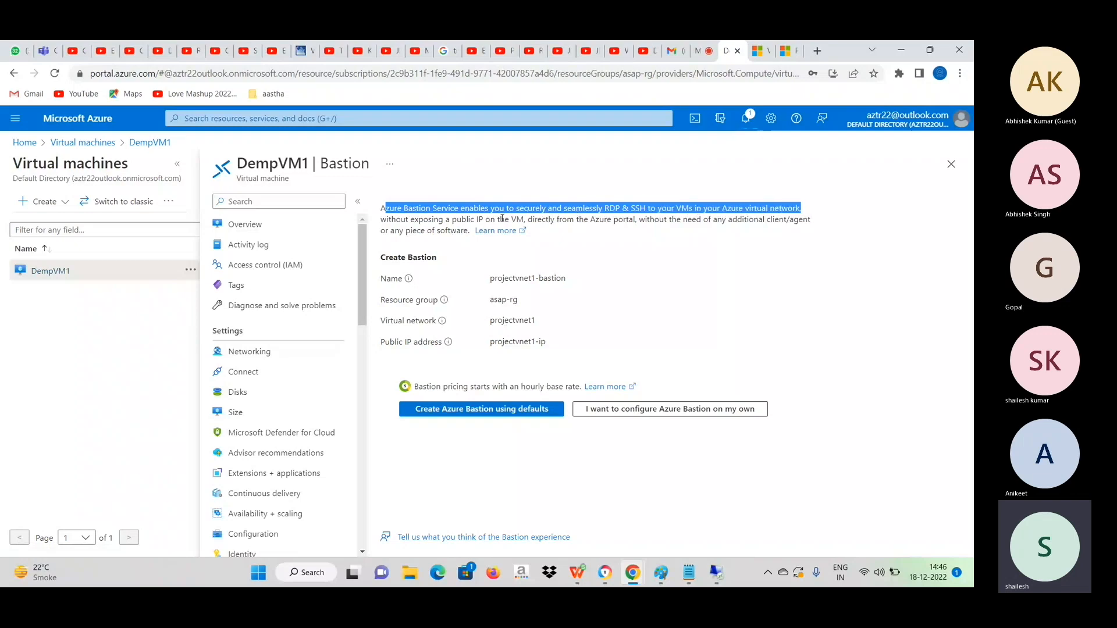
{"action": "left_click_drag", "start_coordinate": [449, 220], "coordinate": [532, 221]}
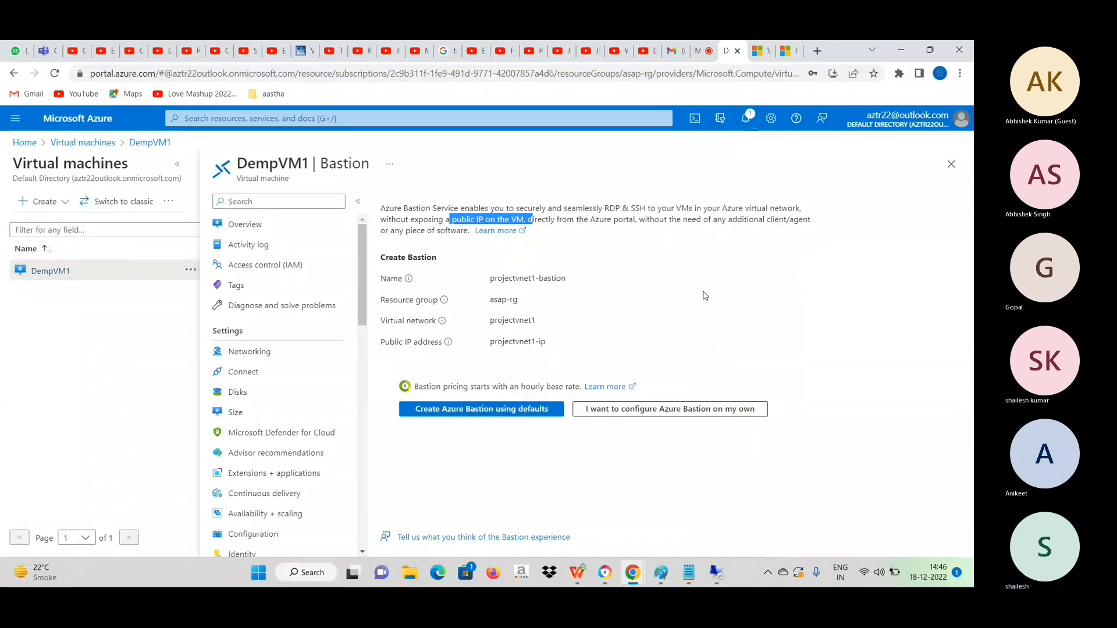
{"action": "left_click", "coordinate": [460, 410]}
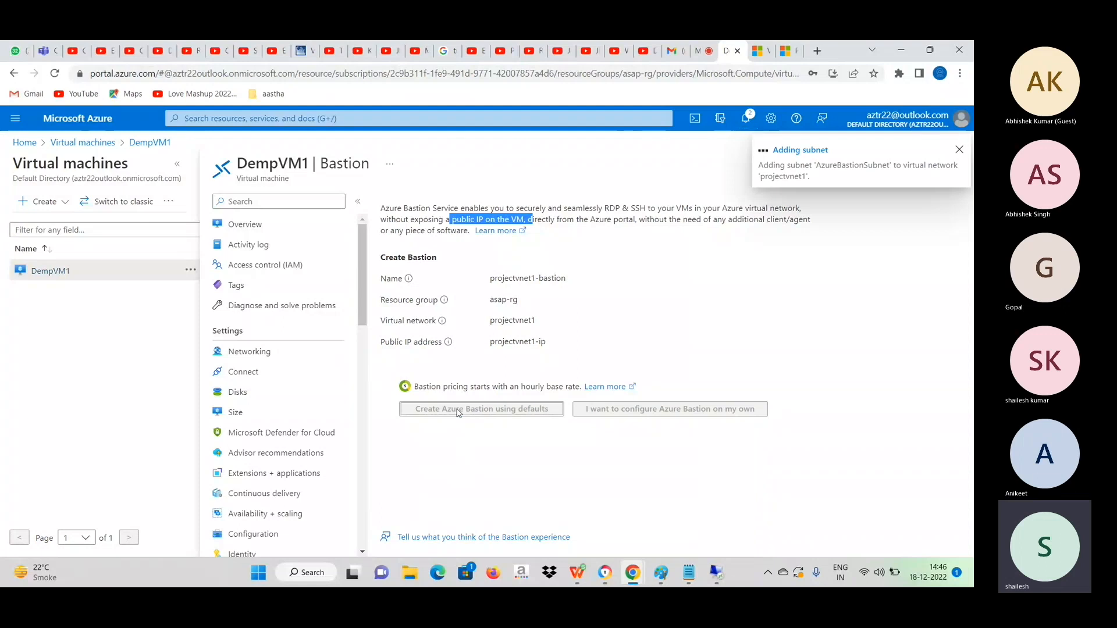
{"action": "left_click", "coordinate": [665, 185]}
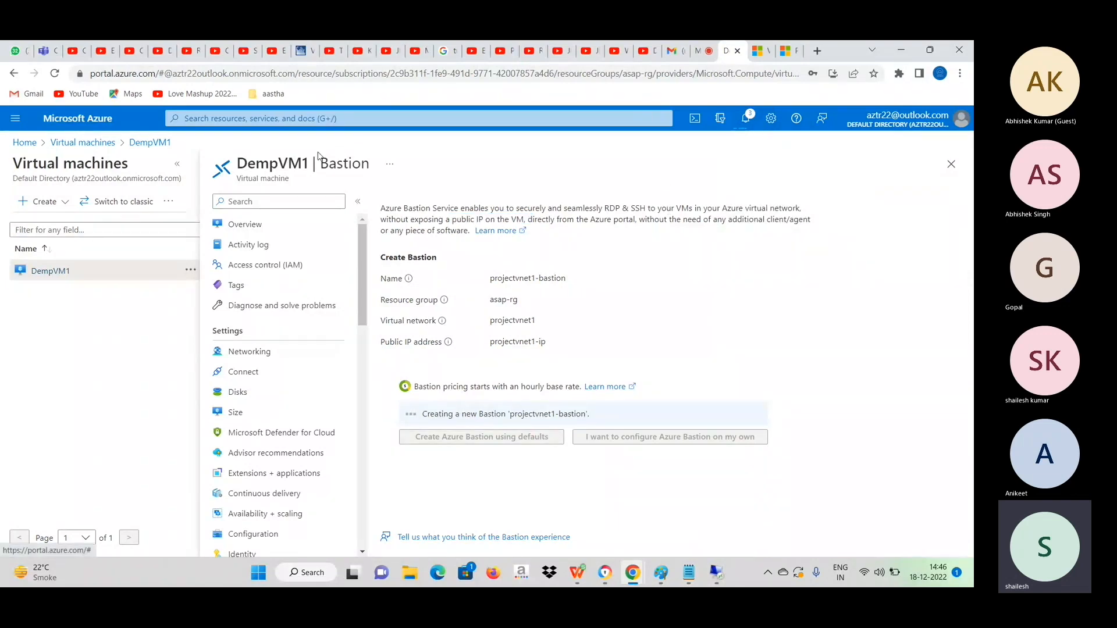
Open the Azure portal home in a new browser tab and go to the Reset password page of DempVM1.
{"action": "right_click", "coordinate": [21, 144]}
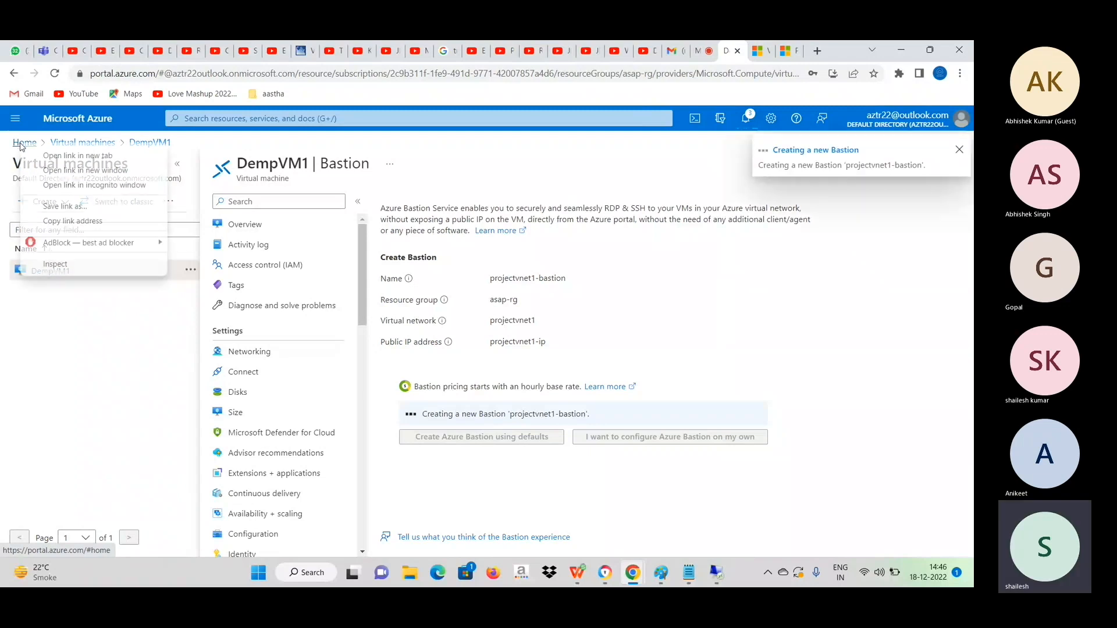
{"action": "left_click", "coordinate": [70, 156]}
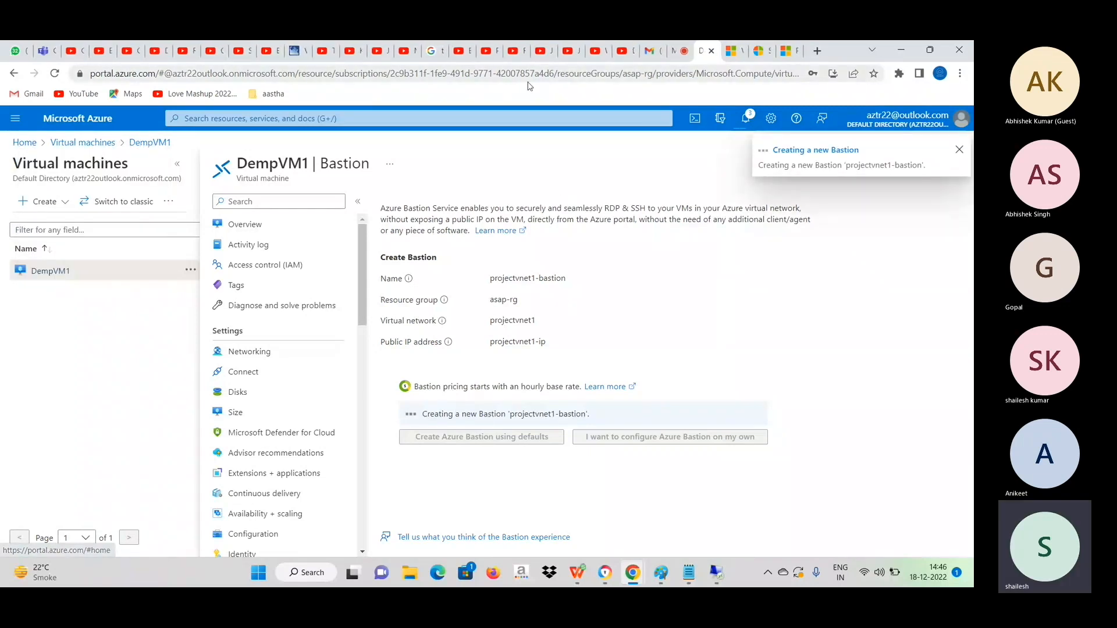
{"action": "left_click", "coordinate": [760, 53]}
{"action": "left_click", "coordinate": [455, 324]}
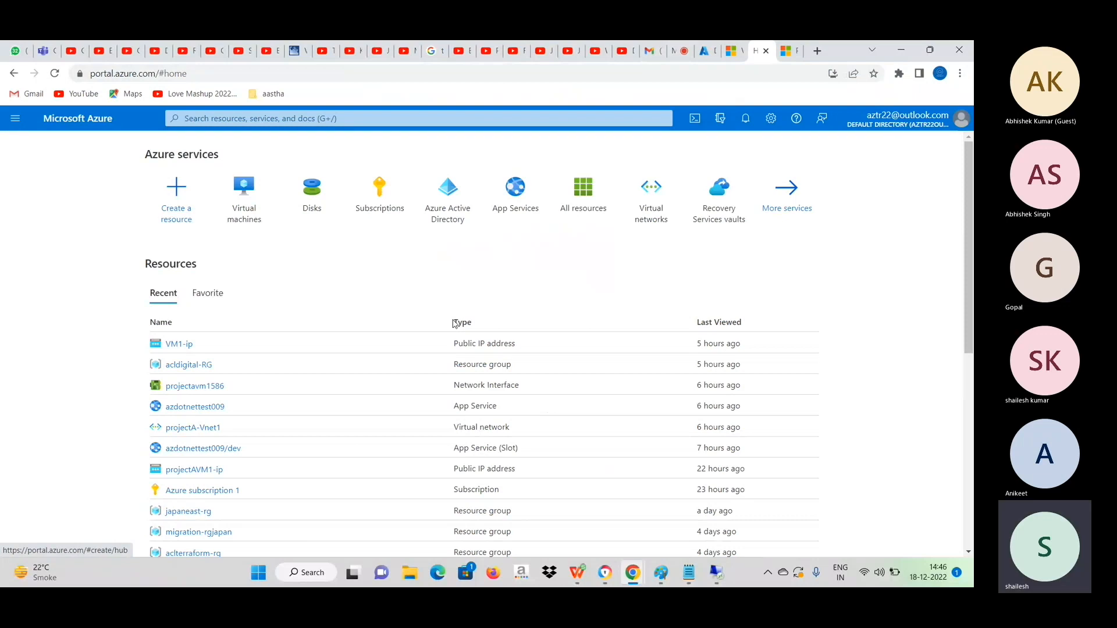
{"action": "left_click", "coordinate": [258, 217]}
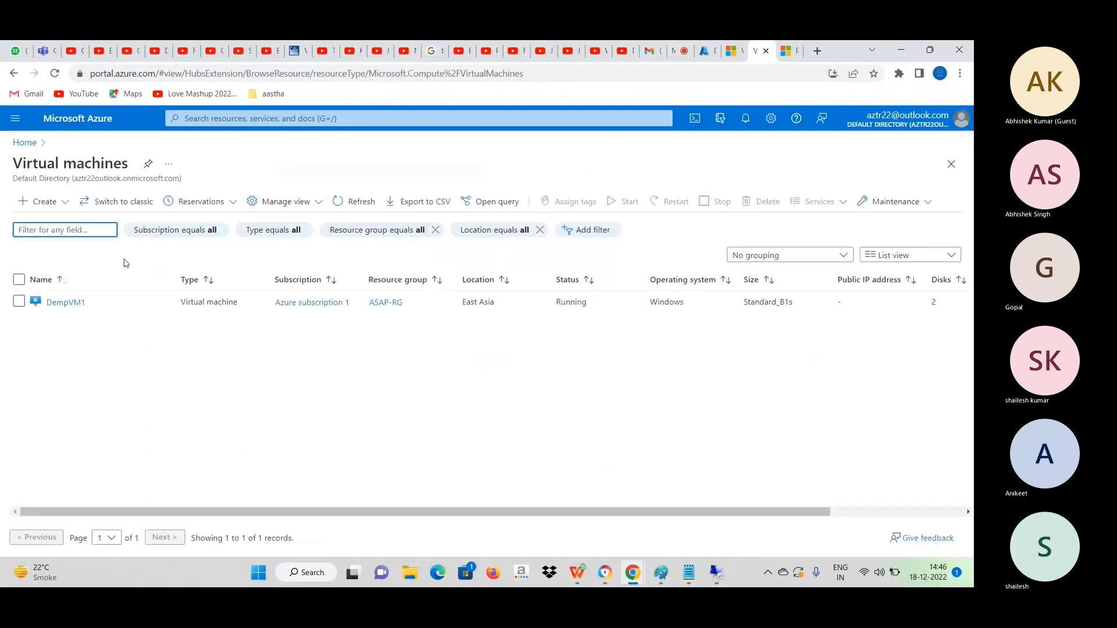
{"action": "left_click", "coordinate": [82, 302]}
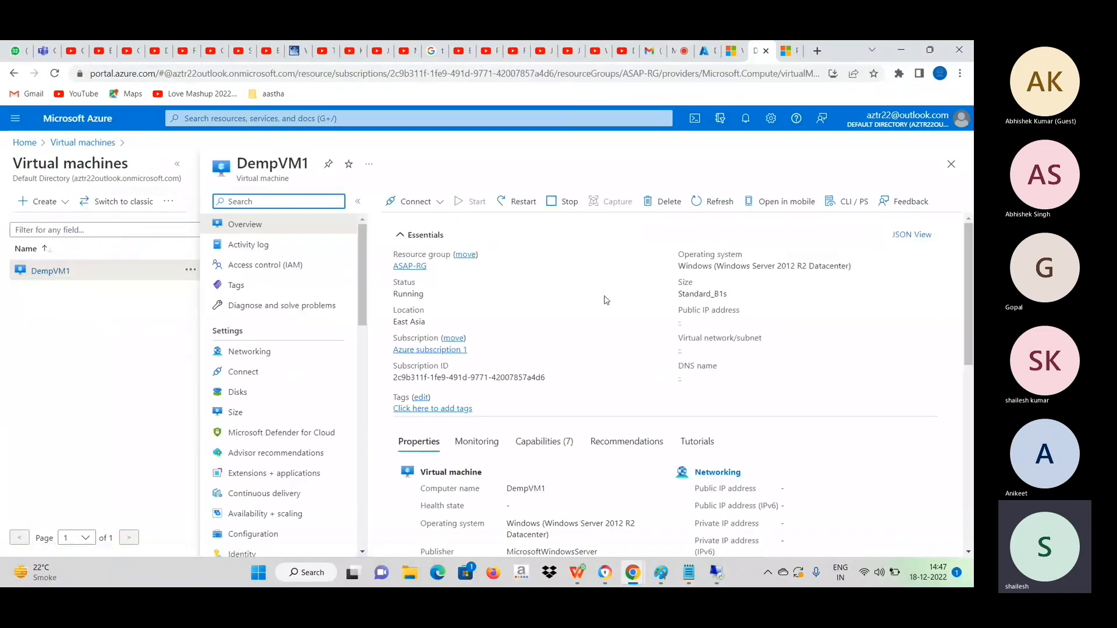
{"action": "scroll", "coordinate": [270, 447], "scroll_direction": "down", "scroll_amount": 4}
{"action": "scroll", "coordinate": [270, 447], "scroll_direction": "down", "scroll_amount": 7}
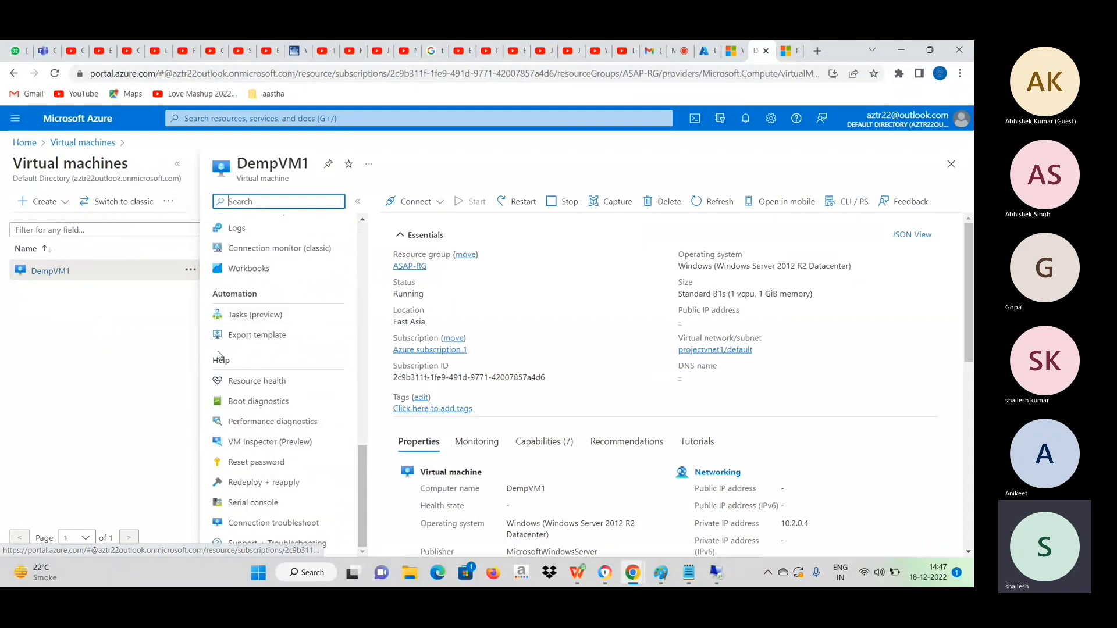
{"action": "left_click", "coordinate": [259, 462]}
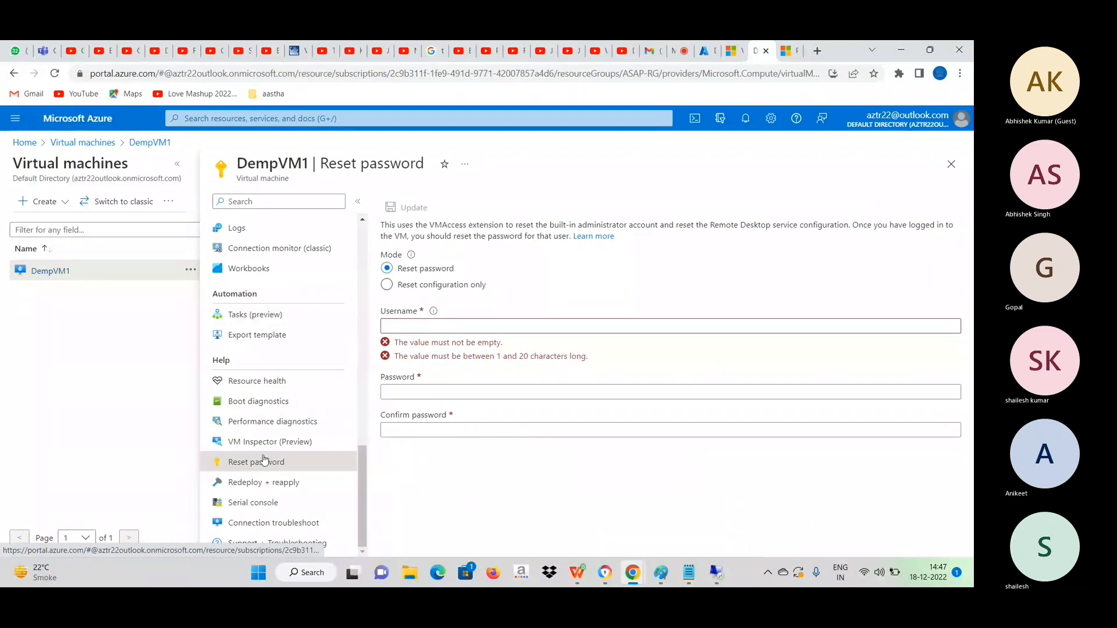
Fill in the username vmadmin and start entering a new account password.
{"action": "left_click", "coordinate": [427, 327]}
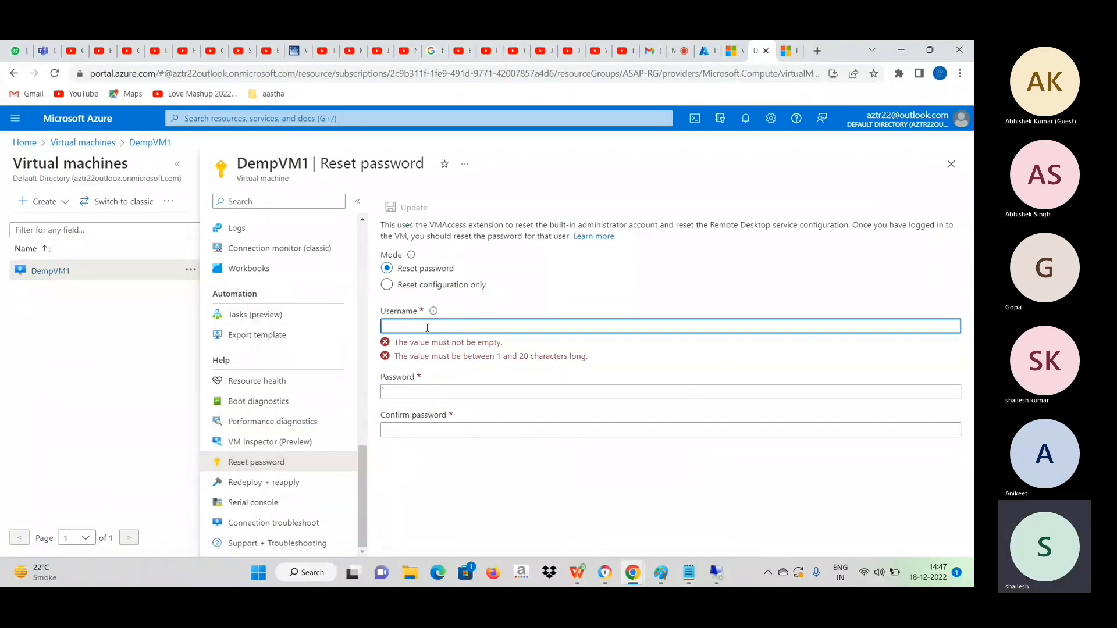
{"action": "type", "text": "vmadmin"}
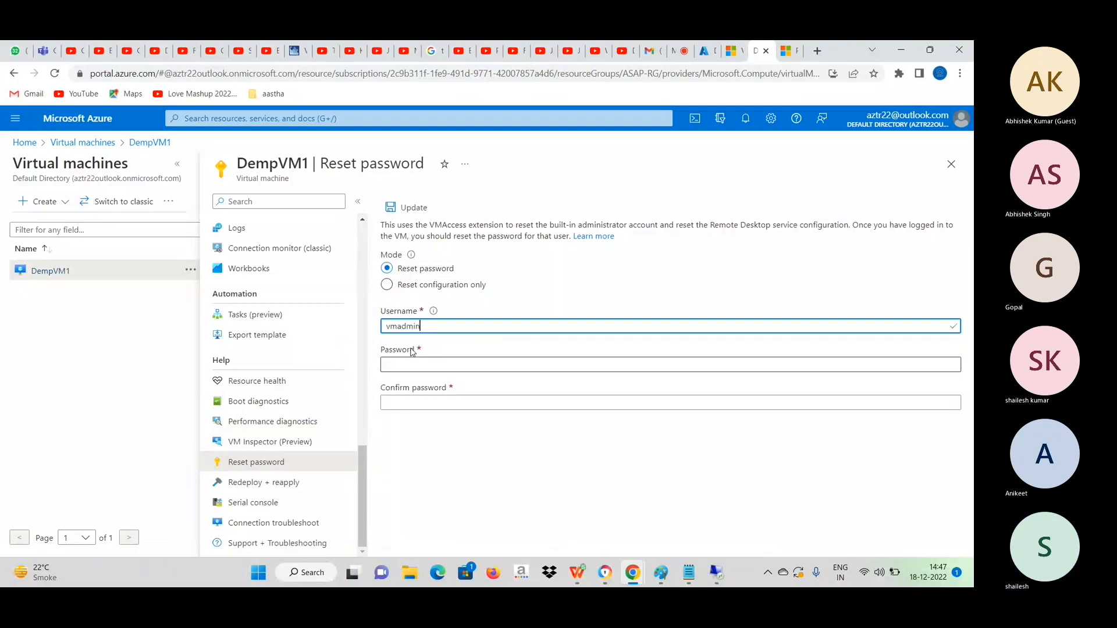
{"action": "left_click", "coordinate": [411, 361]}
{"action": "type", "text": "******"}
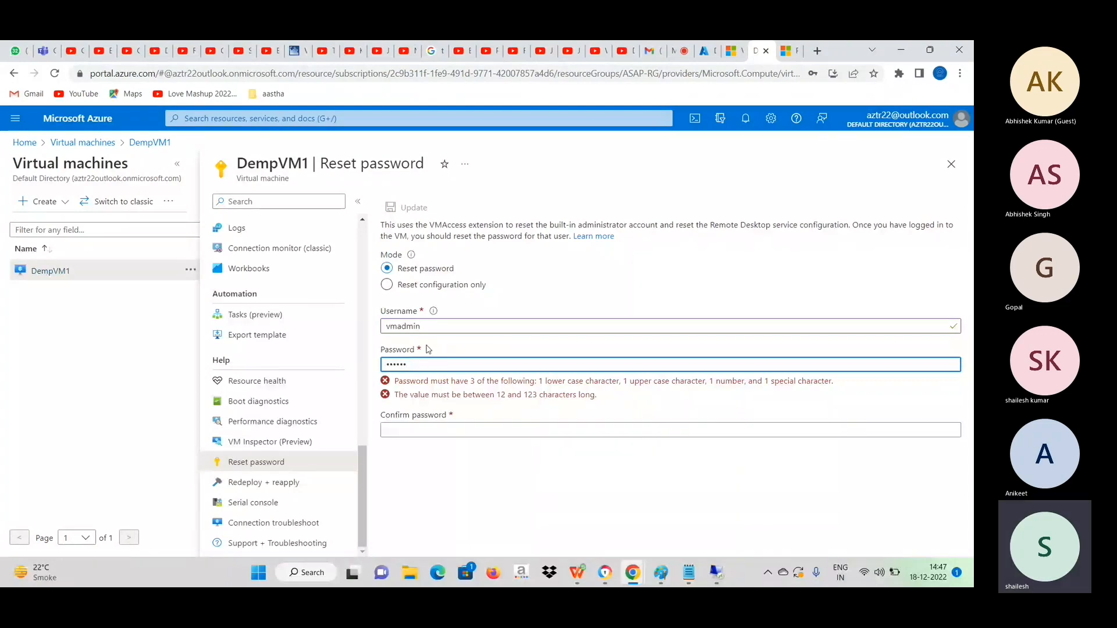
Change the username to azadmin, enter and confirm the new account password, and submit the password reset for DempVM1.
{"action": "double_click", "coordinate": [424, 326]}
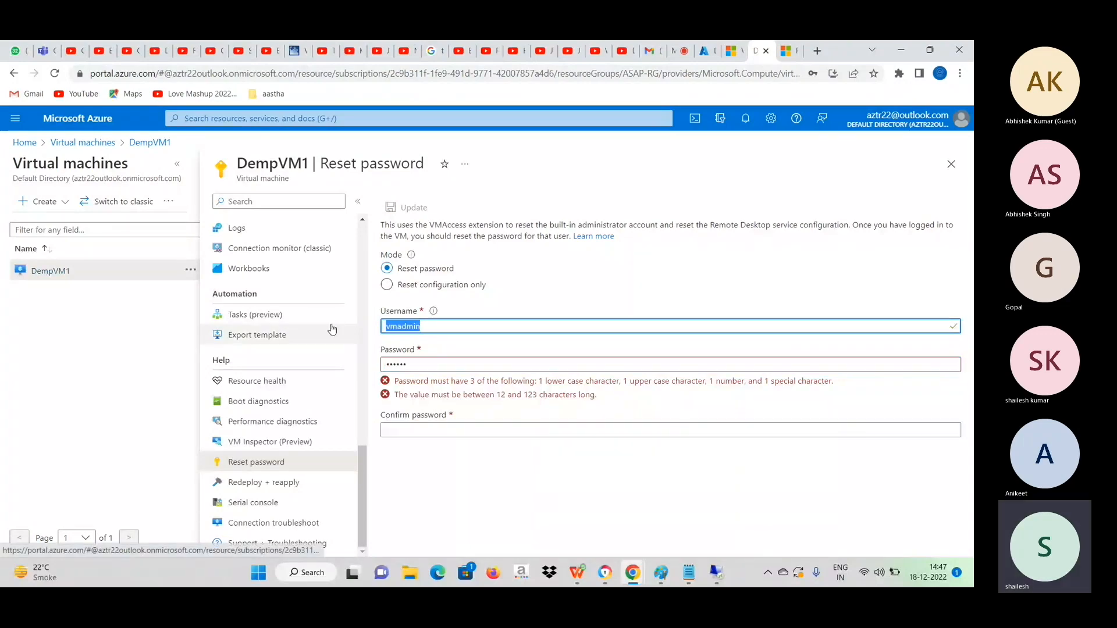
{"action": "type", "text": "azadmin"}
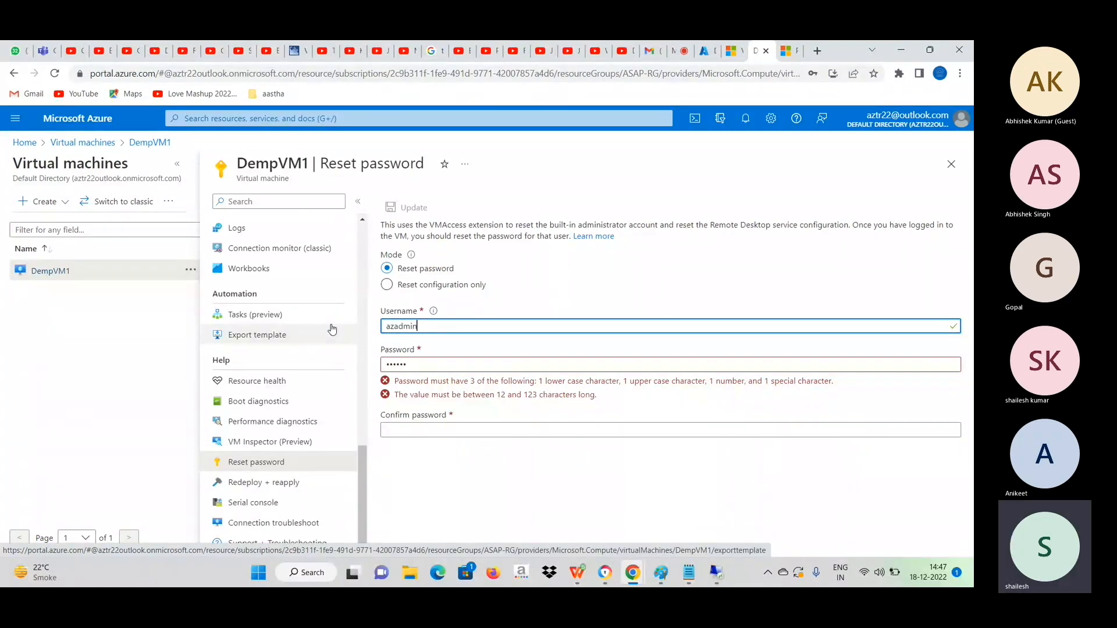
{"action": "left_click", "coordinate": [426, 360]}
{"action": "key", "text": "ctrl+a"}
{"action": "type", "text": "•••••"}
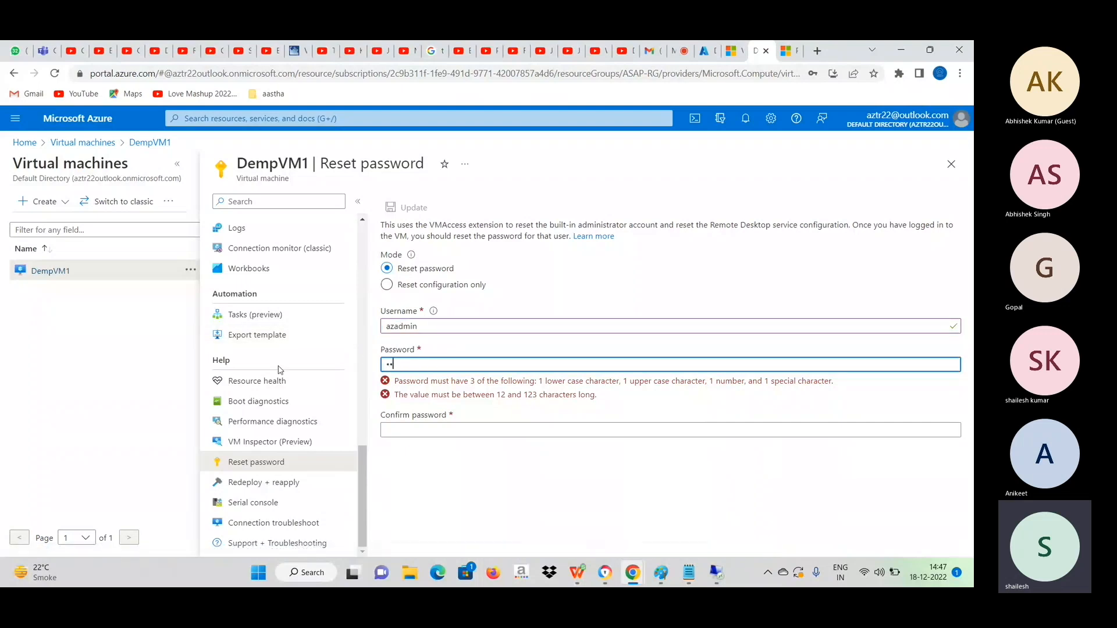
{"action": "type", "text": "•••••••"}
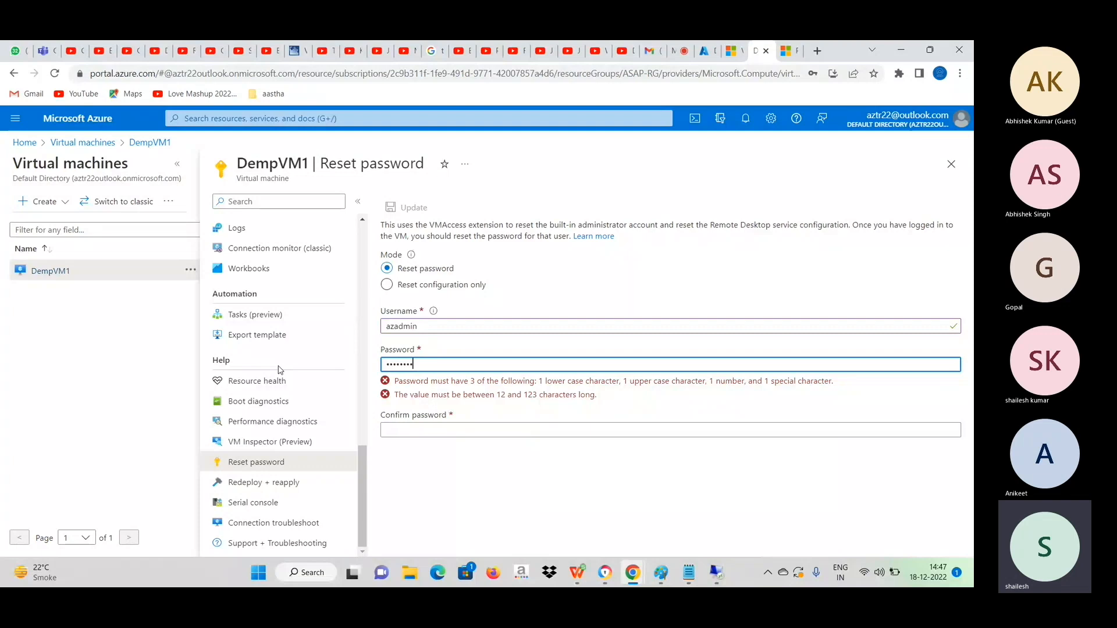
{"action": "type", "text": "•••••"}
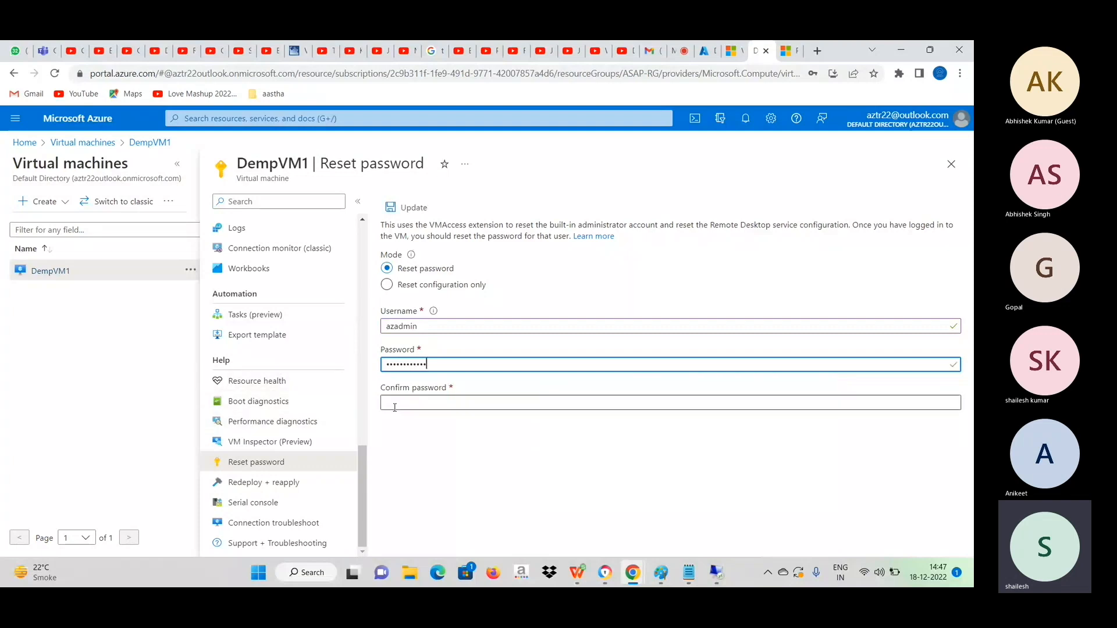
{"action": "left_click", "coordinate": [417, 403]}
{"action": "type", "text": "••••••••"}
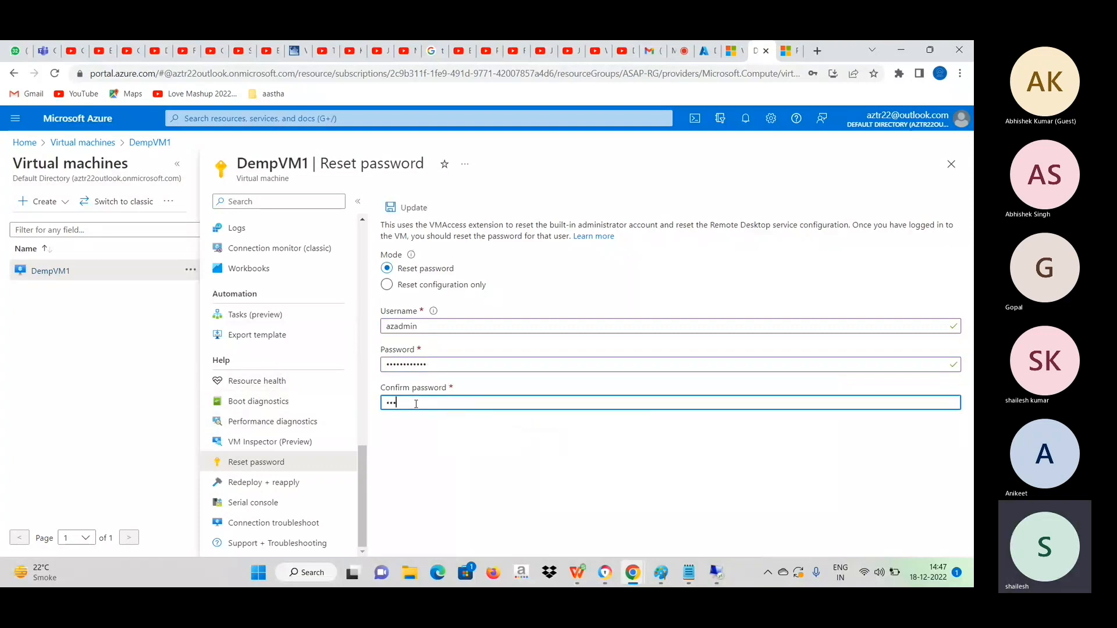
{"action": "type", "text": "•••"}
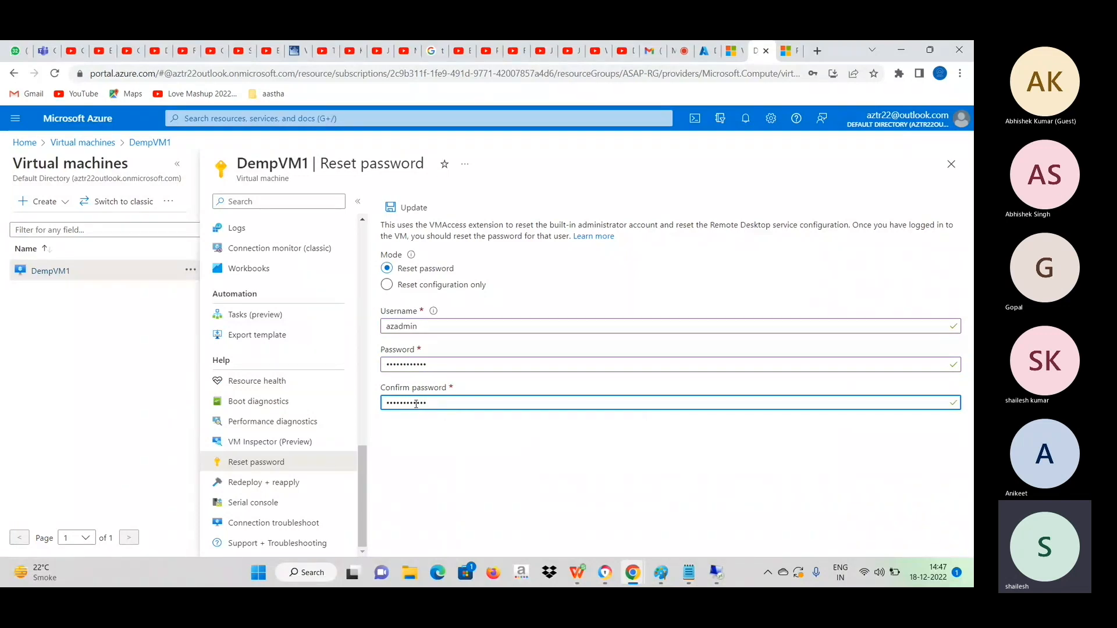
{"action": "left_click", "coordinate": [403, 207]}
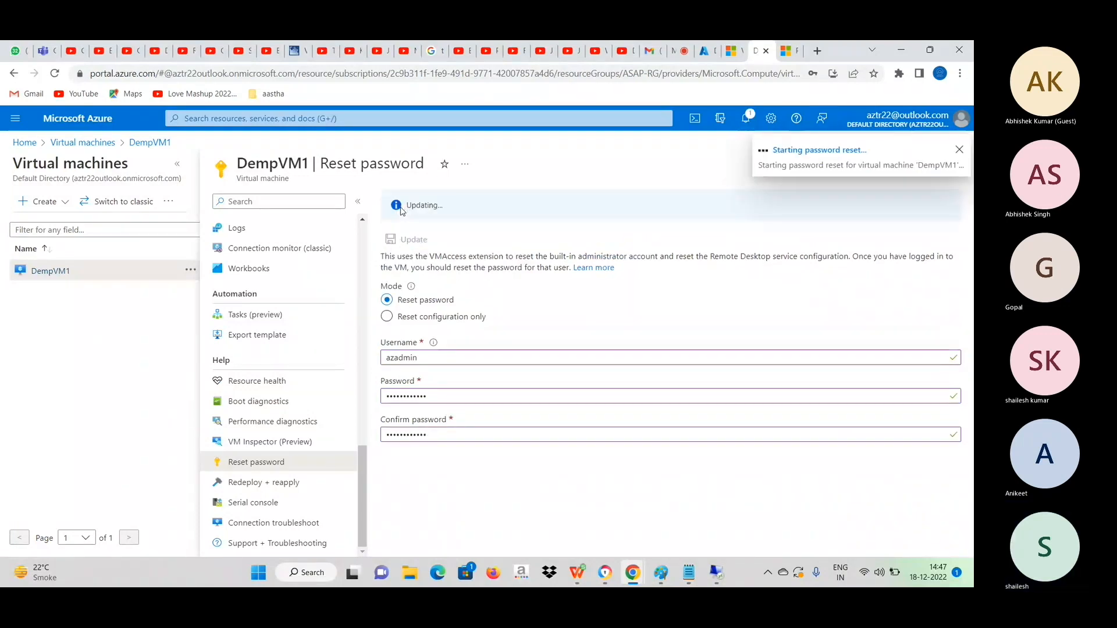
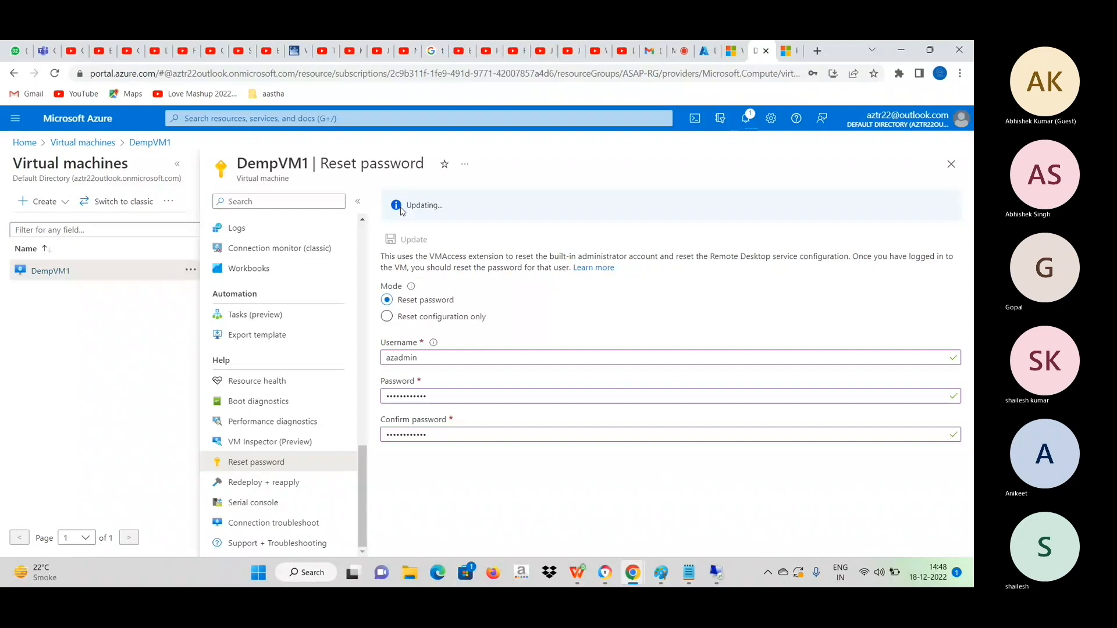
Check the progress of the Bastion deployment and return to DempVM1's Overview page from its Reset password page.
{"action": "left_click", "coordinate": [711, 52]}
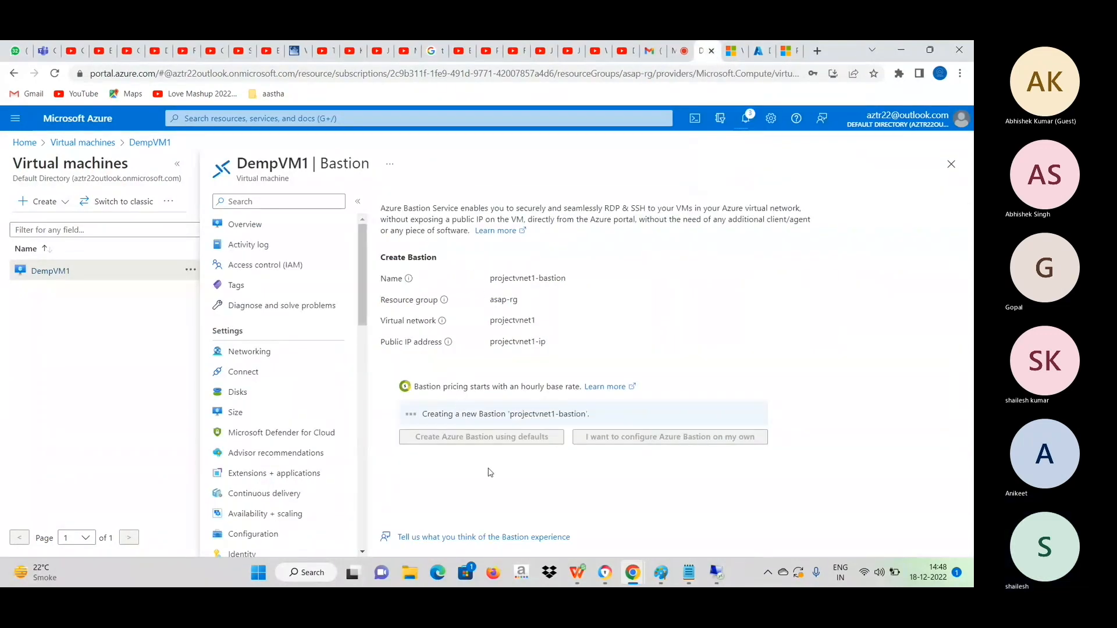
{"action": "left_click", "coordinate": [757, 52]}
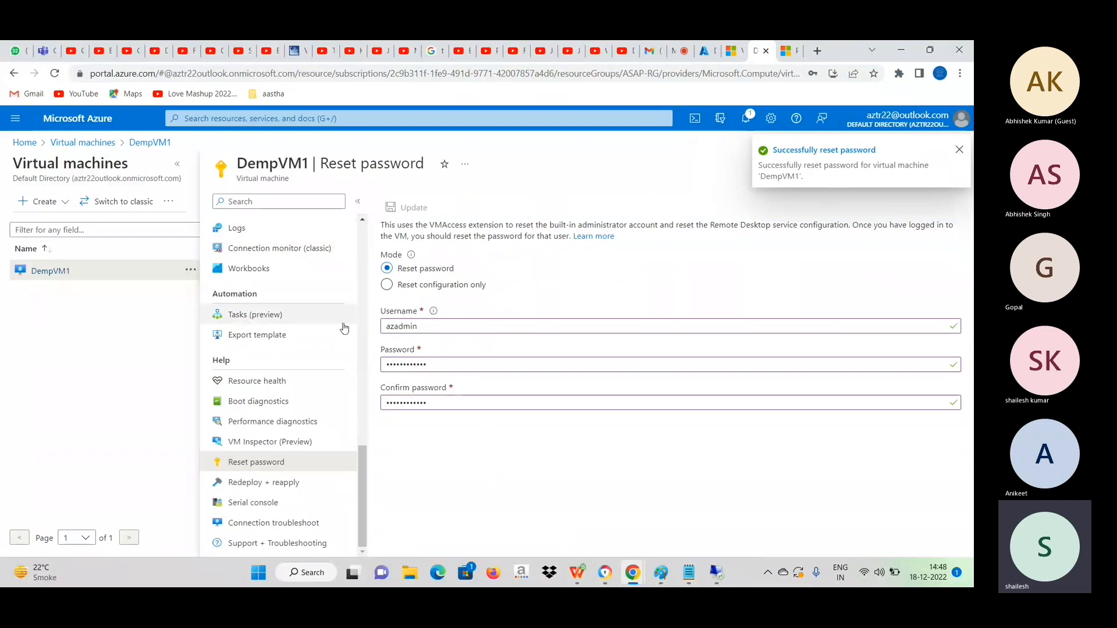
{"action": "left_click_drag", "start_coordinate": [361, 465], "coordinate": [362, 244]}
{"action": "left_click", "coordinate": [225, 231]}
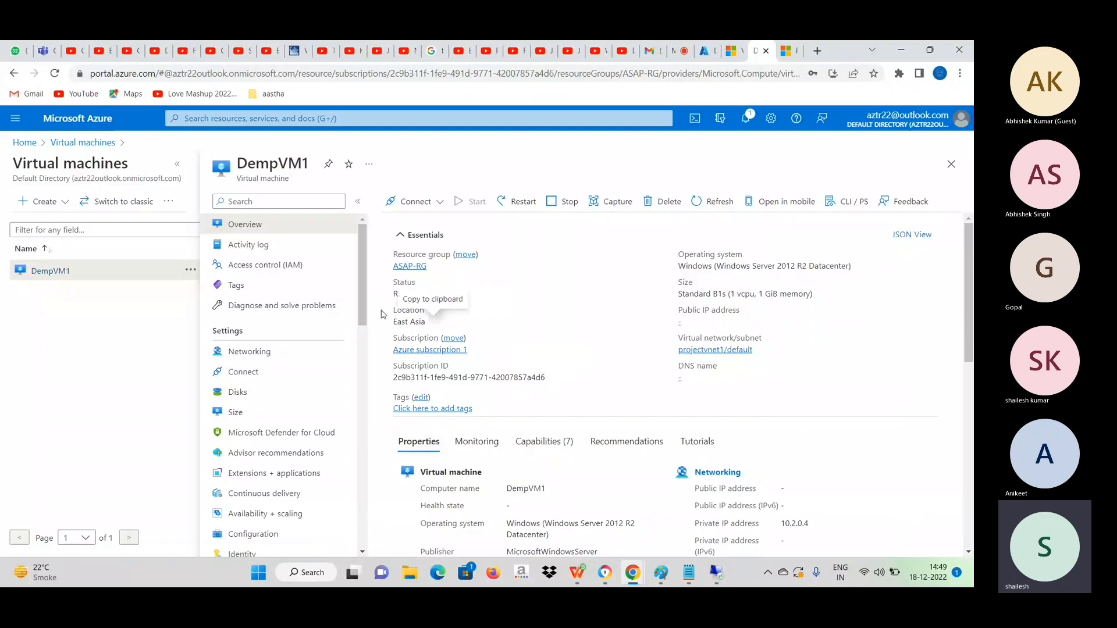
Open the Serial console of DempVM1 and list the available SAC commands with ?
{"action": "left_click_drag", "start_coordinate": [362, 279], "coordinate": [379, 513]}
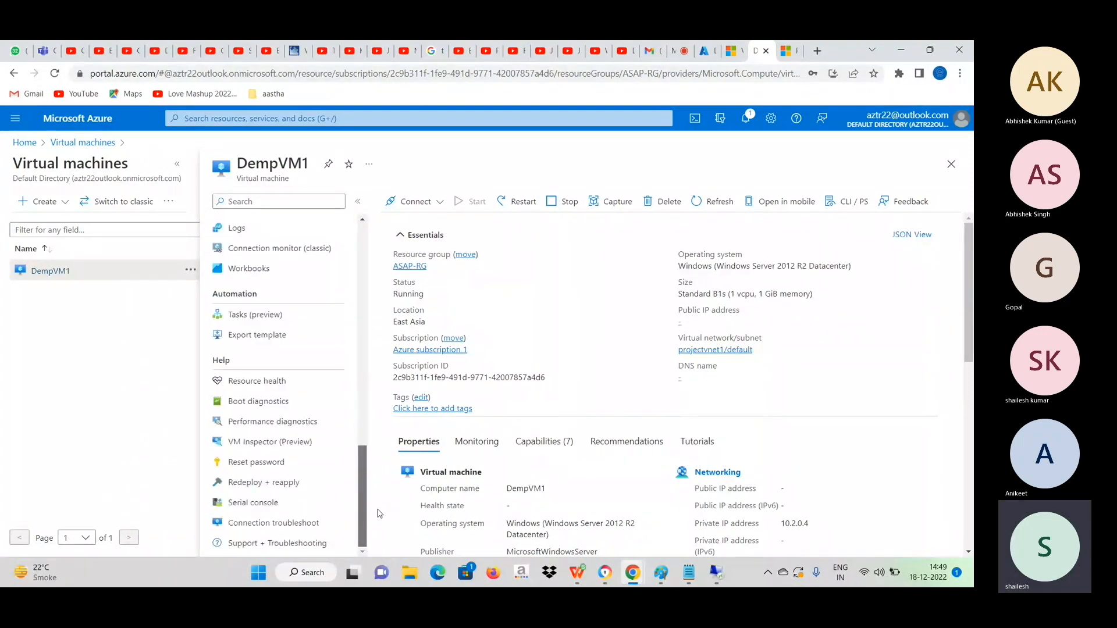
{"action": "left_click", "coordinate": [250, 504]}
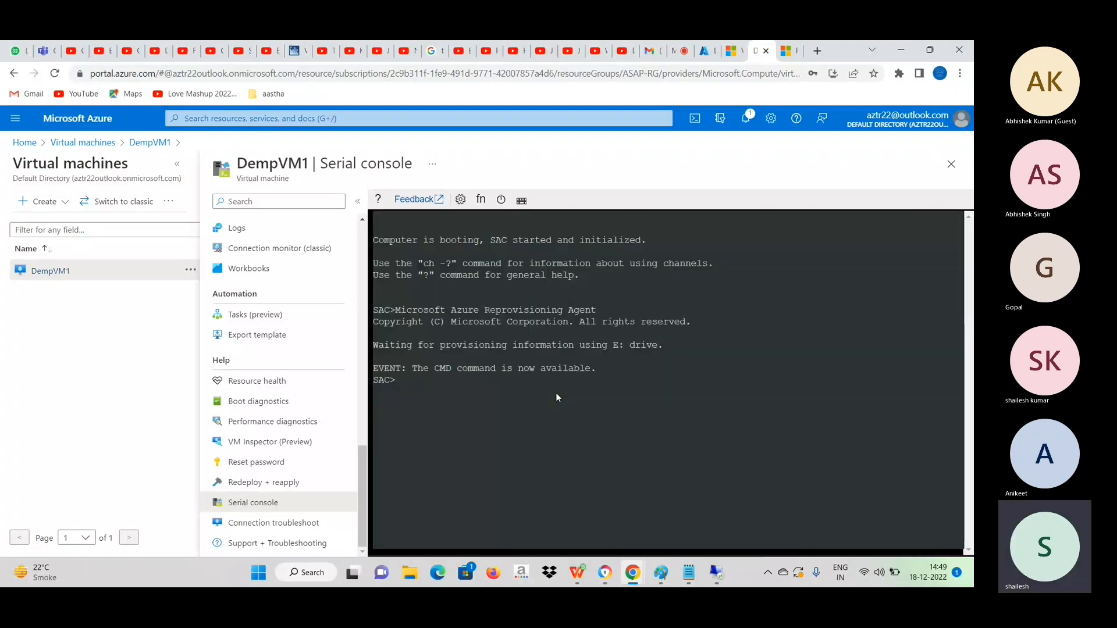
{"action": "type", "text": "?"}
{"action": "key", "text": "Return"}
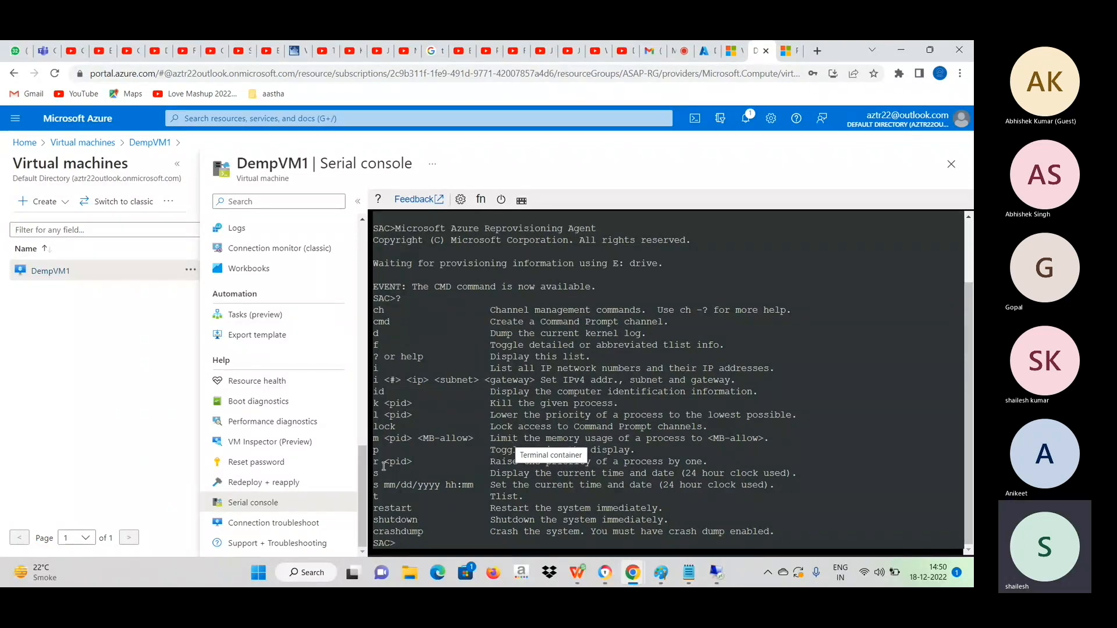
Go back to DempVM1's Overview page and check the creation of projectvnet1-bastion again in the other portal tab.
{"action": "left_click_drag", "start_coordinate": [363, 512], "coordinate": [364, 218]}
{"action": "left_click", "coordinate": [263, 231]}
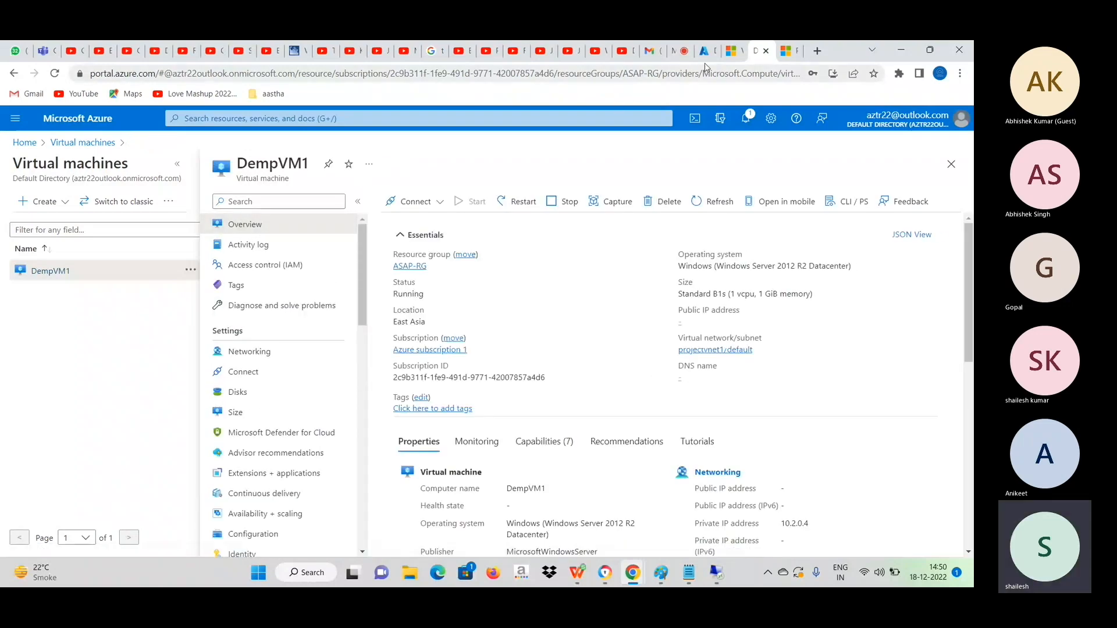
{"action": "left_click", "coordinate": [705, 54]}
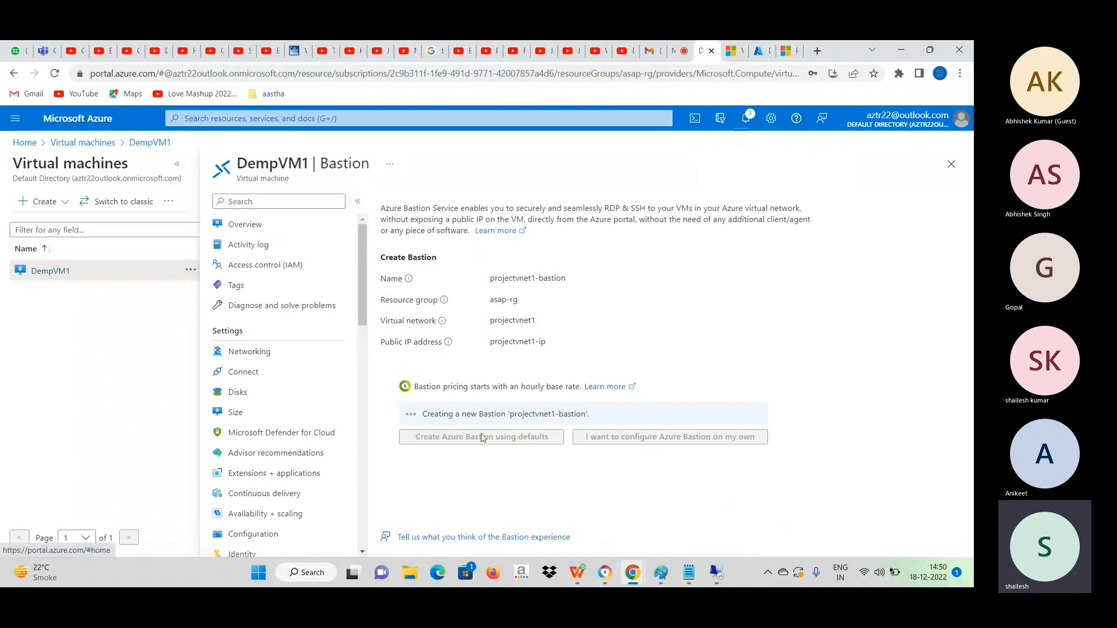
{"action": "left_click", "coordinate": [758, 51]}
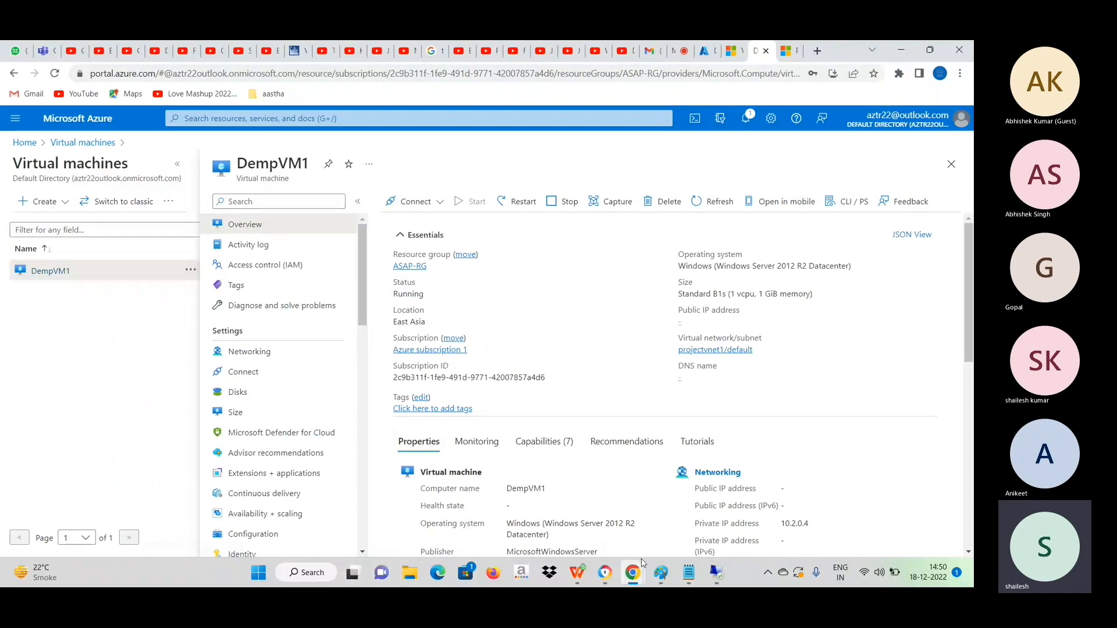
{"action": "mouse_move", "coordinate": [686, 577]}
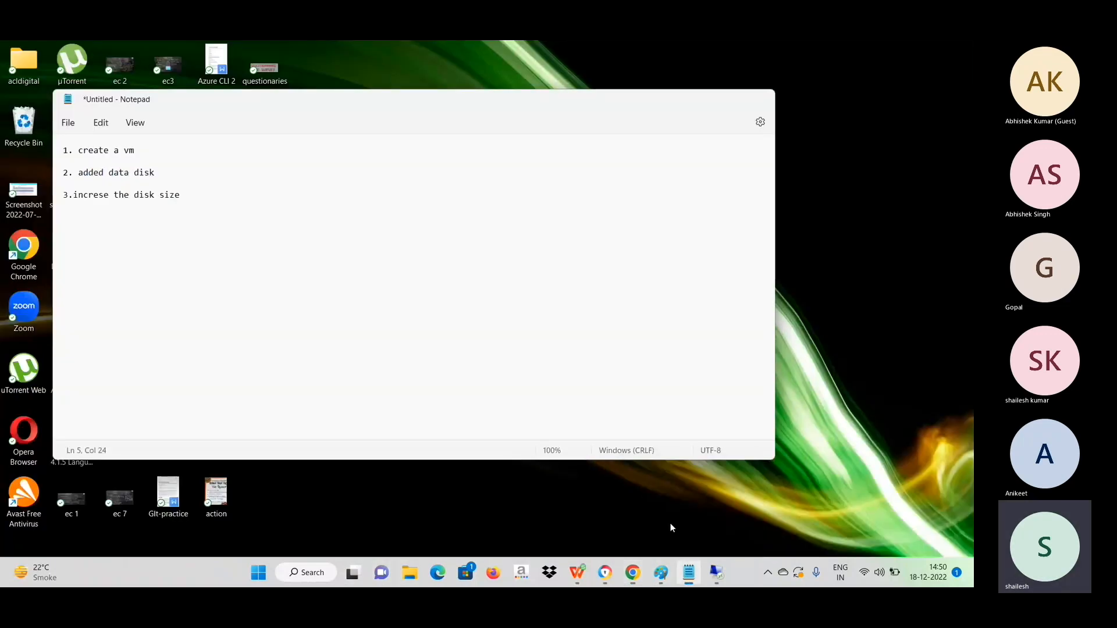
{"action": "left_click", "coordinate": [670, 522]}
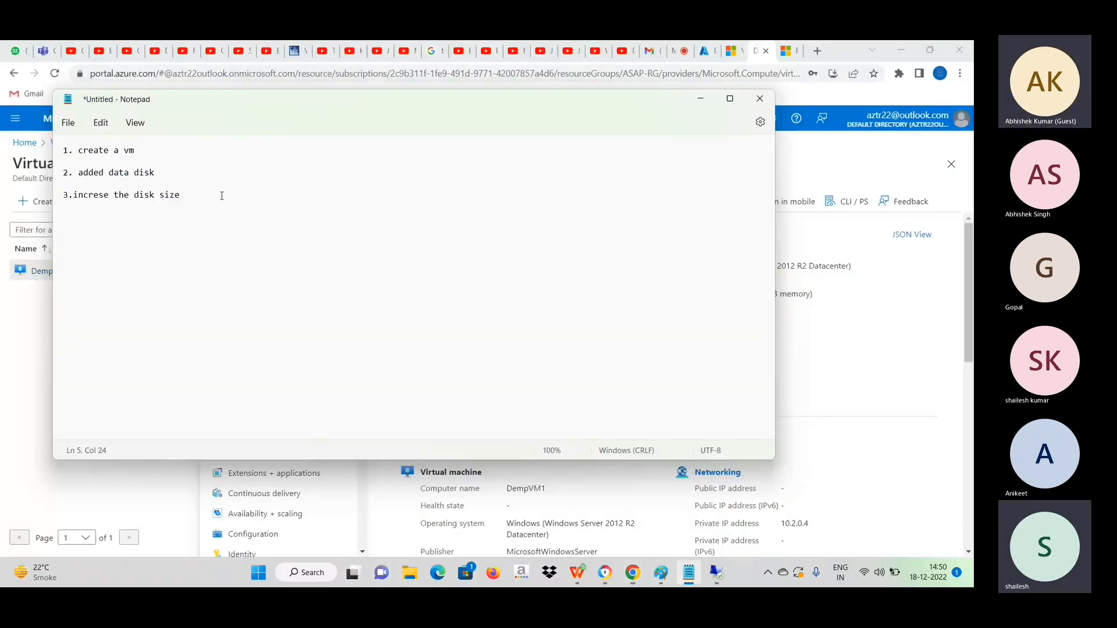
{"action": "key", "text": "Return"}
{"action": "key", "text": "Return"}
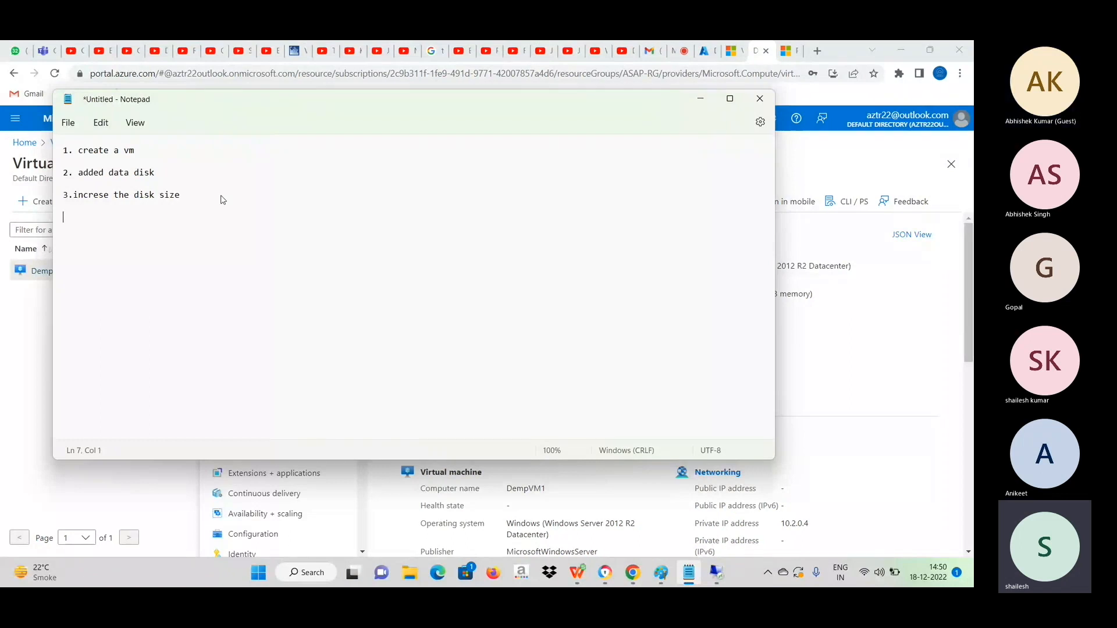
{"action": "type", "text": "4."}
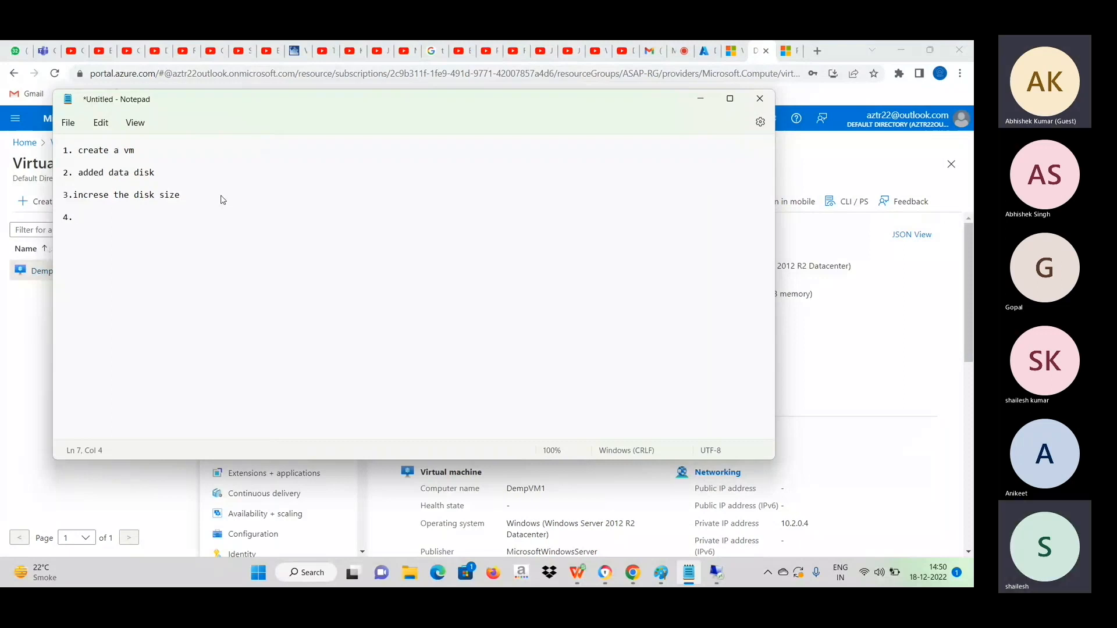
{"action": "type", "text": "Convert"}
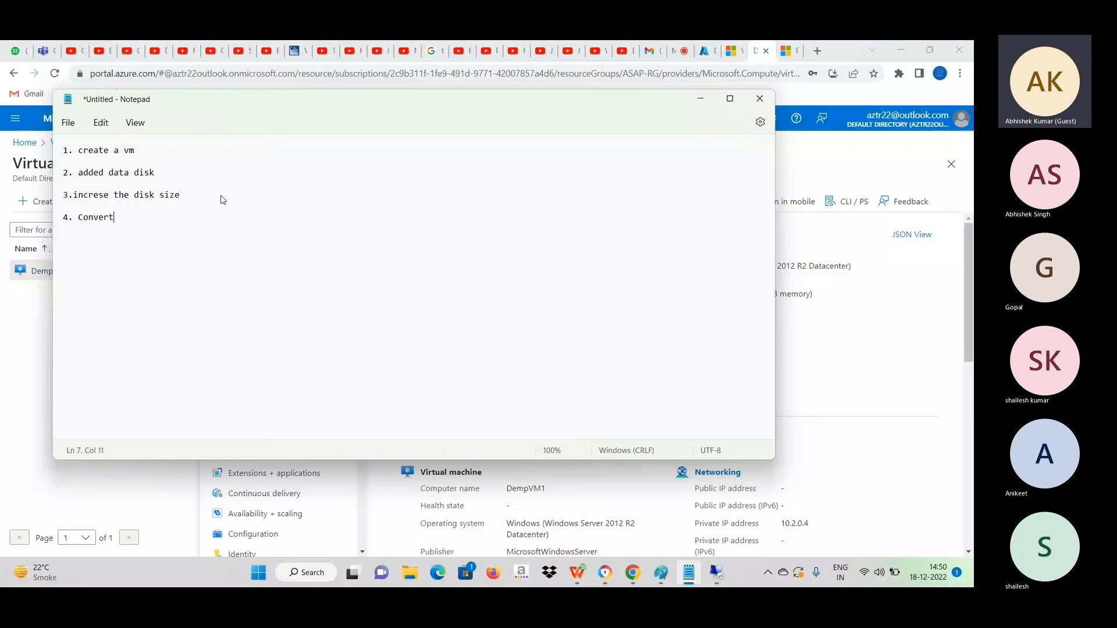
{"action": "type", "text": " p"}
{"action": "key", "text": "BackSpace"}
{"action": "type", "text": "sat"}
{"action": "key", "text": "BackSpace"}
{"action": "key", "text": "BackSpace"}
{"action": "type", "text": "tat"}
{"action": "type", "text": "a"}
{"action": "type", "text": "ic"}
{"action": "key", "text": "BackSpace"}
{"action": "key", "text": "BackSpace"}
{"action": "key", "text": "BackSpace"}
{"action": "key", "text": "BackSpace"}
{"action": "key", "text": "BackSpace"}
{"action": "type", "text": "ate"}
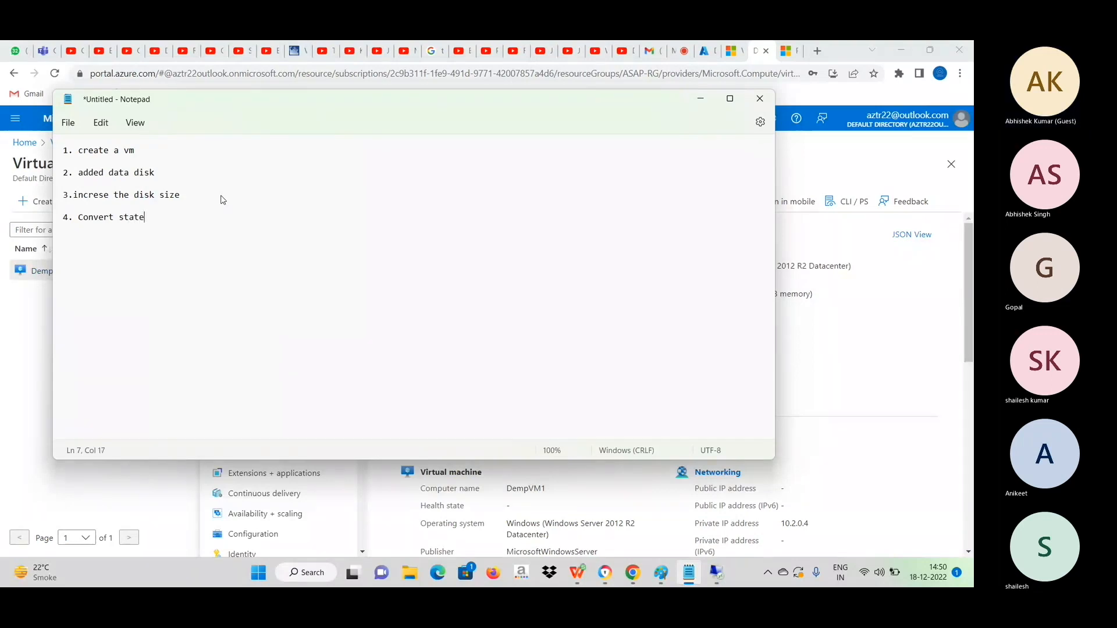
{"action": "left_click_drag", "start_coordinate": [170, 217], "coordinate": [48, 222]}
{"action": "key", "text": "BackSpace"}
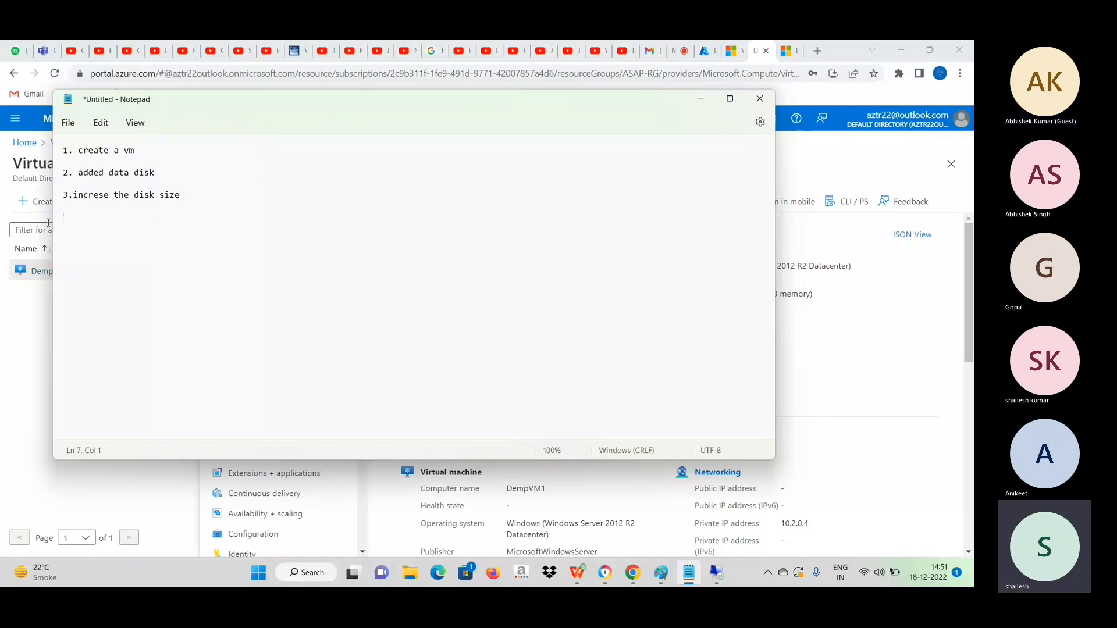
{"action": "left_click", "coordinate": [697, 100]}
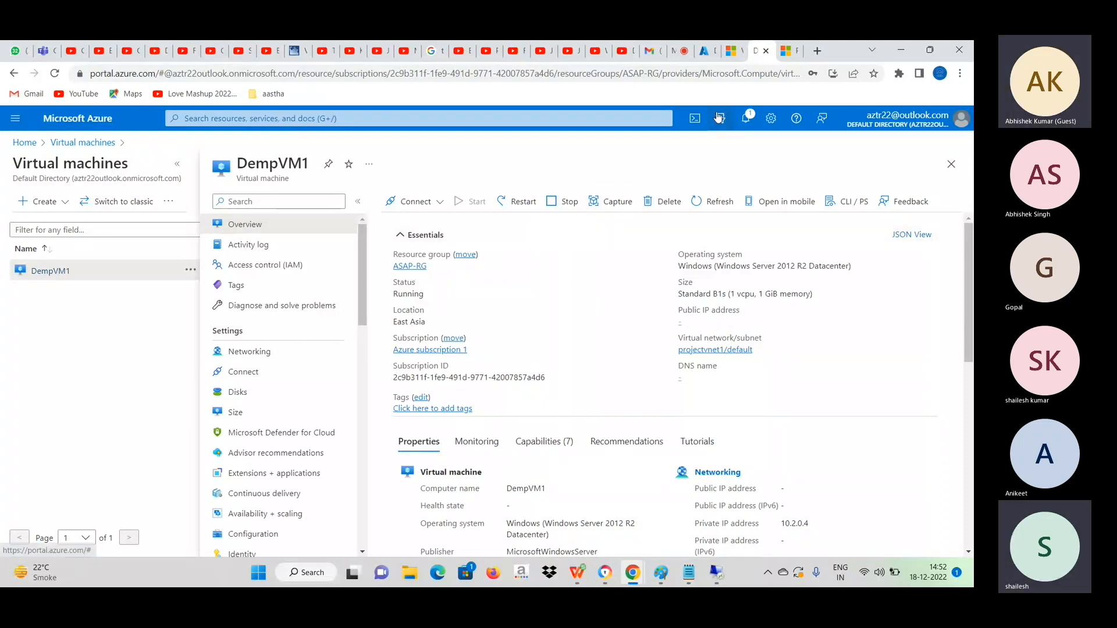
On DempVM1's Bastion page, enter the username vmadmin and the VM account password, and start the connection.
{"action": "left_click", "coordinate": [705, 51]}
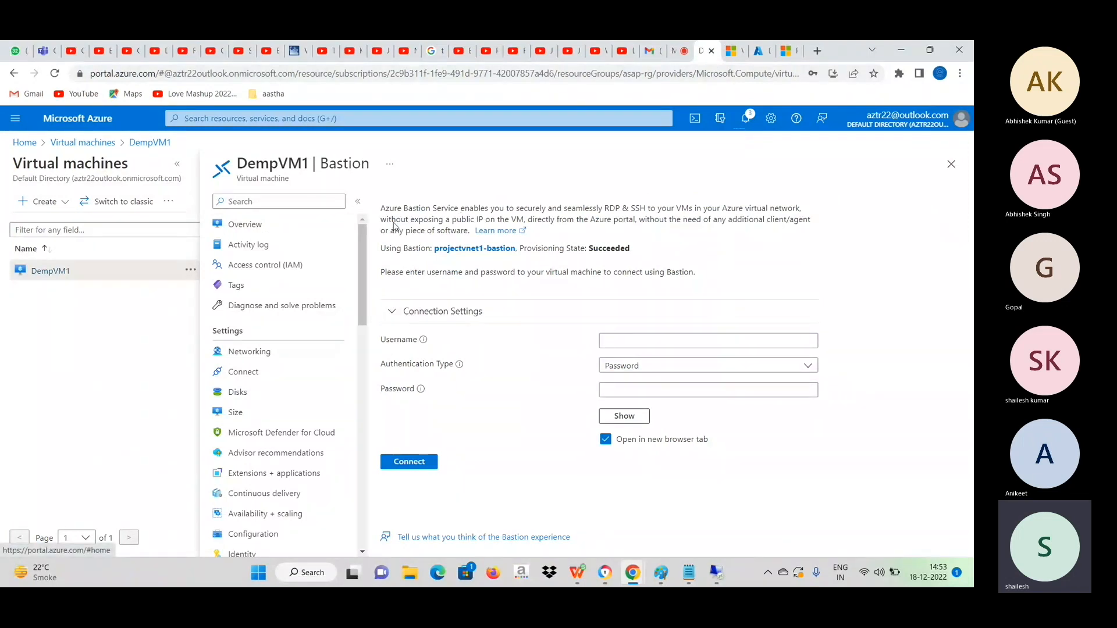
{"action": "left_click", "coordinate": [637, 343]}
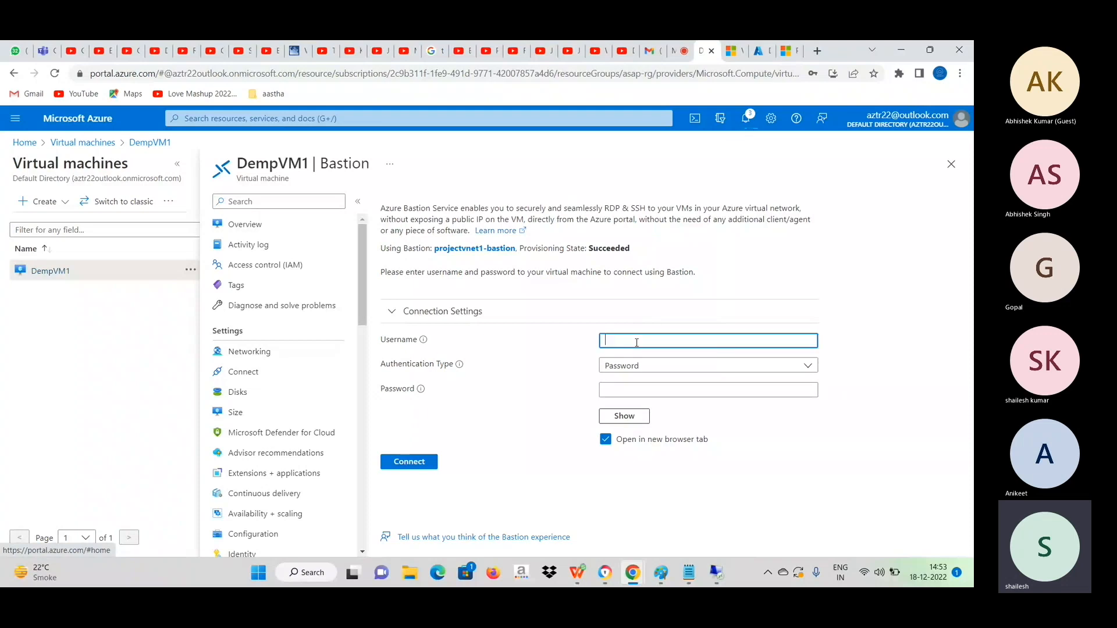
{"action": "type", "text": "v"}
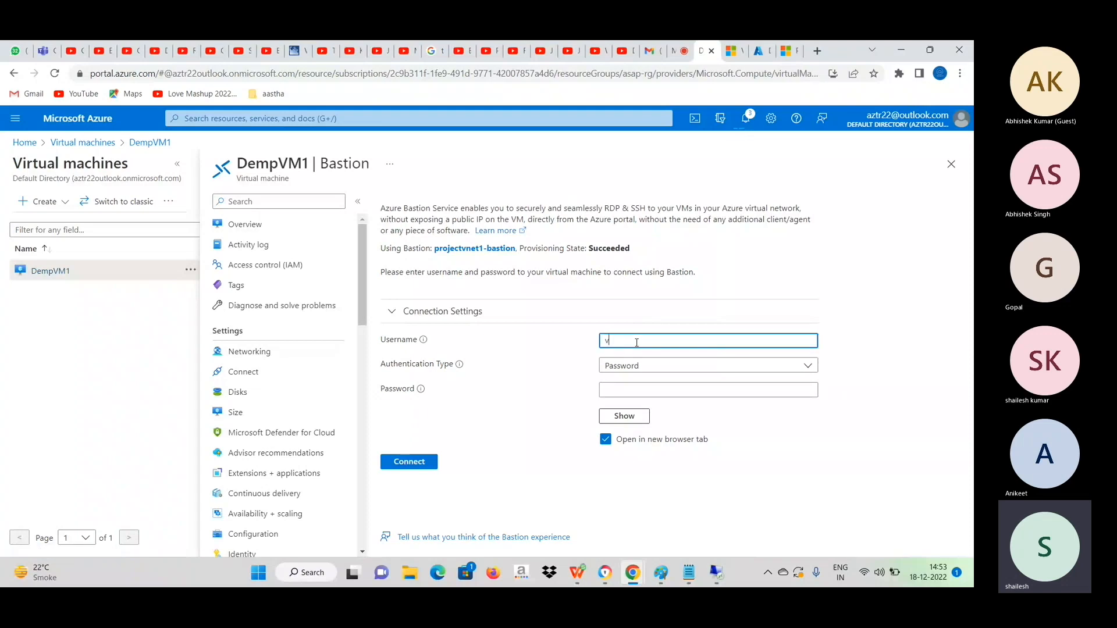
{"action": "type", "text": "madmin"}
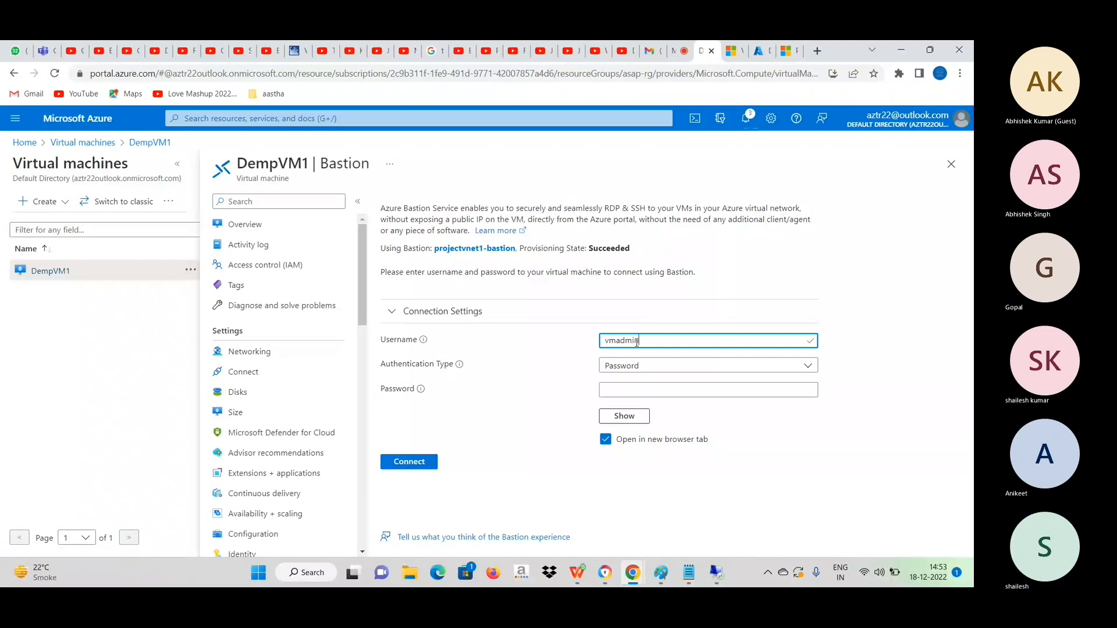
{"action": "left_click", "coordinate": [639, 389]}
{"action": "type", "text": "••••••••••••"}
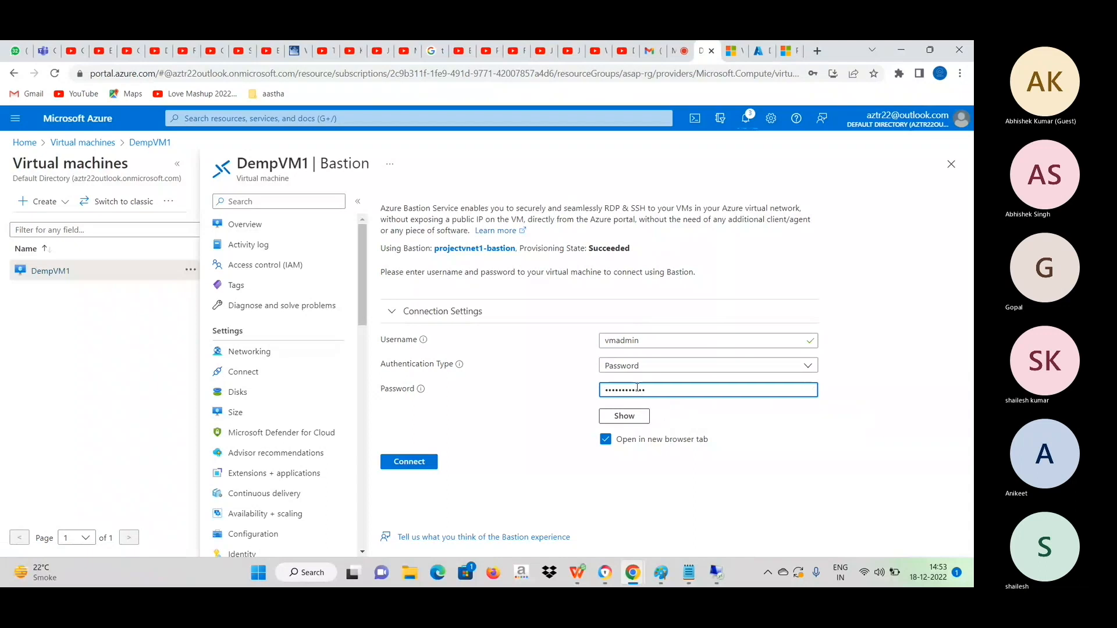
{"action": "left_click", "coordinate": [411, 462]}
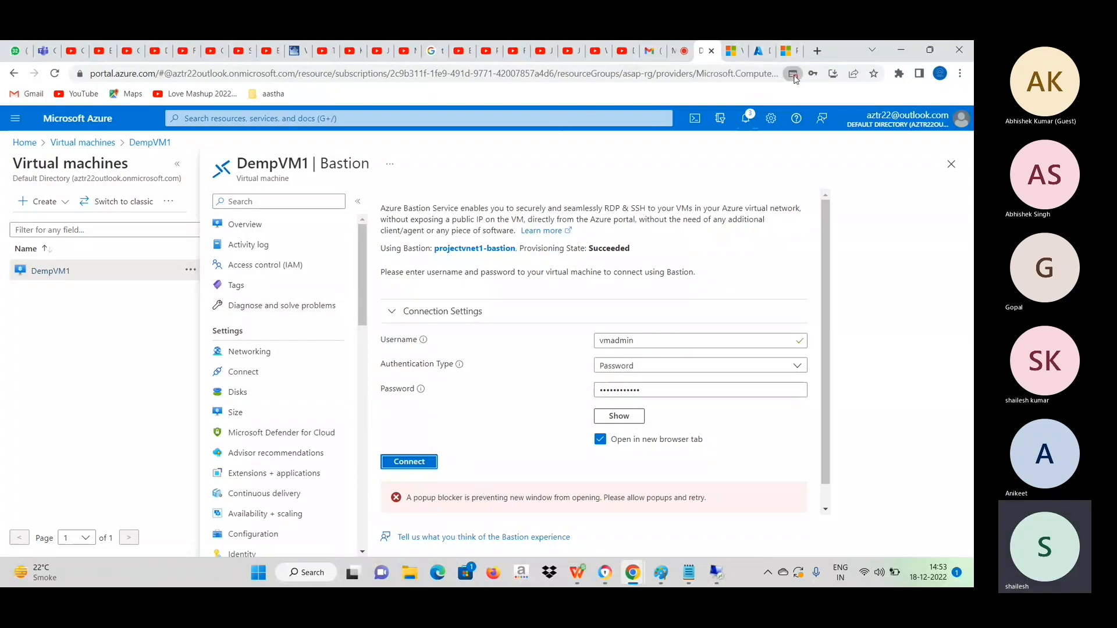
Allow pop-ups from the Azure portal, retry the Bastion connection to DempVM1 and grant the session clipboard access.
{"action": "left_click", "coordinate": [793, 74]}
{"action": "left_click", "coordinate": [735, 145]}
{"action": "left_click", "coordinate": [850, 186]}
{"action": "left_click", "coordinate": [415, 466]}
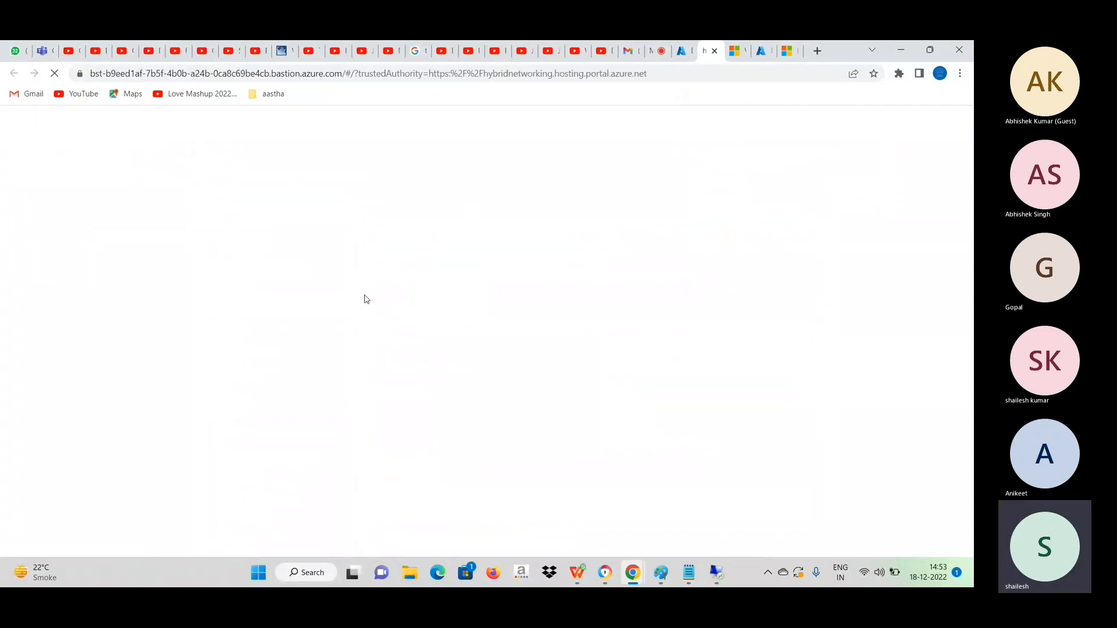
{"action": "left_click", "coordinate": [207, 146]}
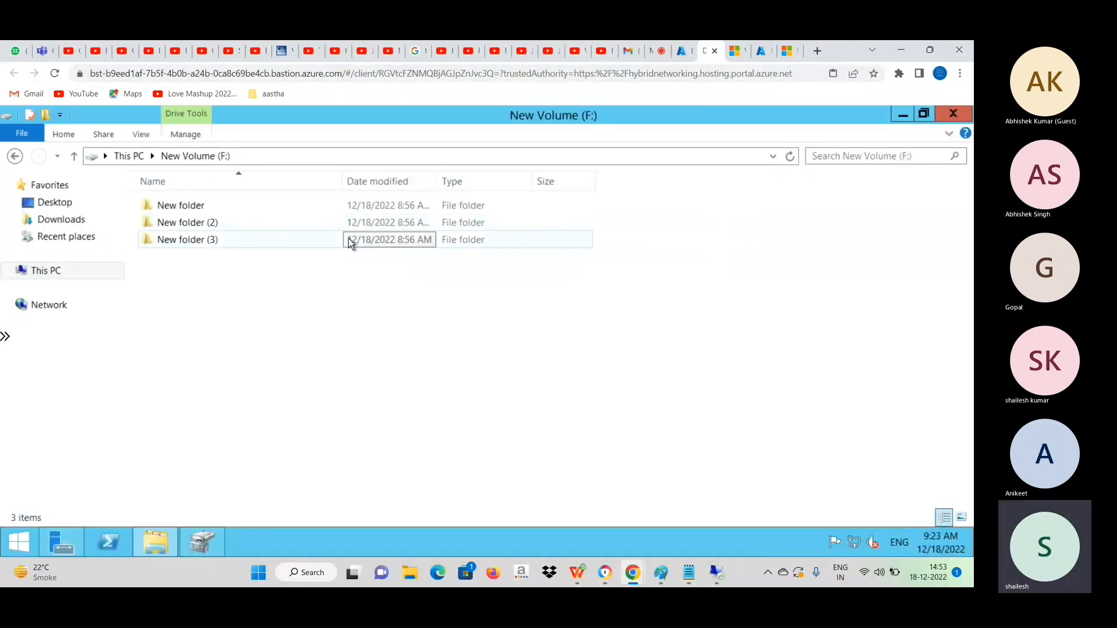
Inspect the web address and the site permissions of the Bastion session in the browser.
{"action": "left_click", "coordinate": [95, 73]}
{"action": "left_click", "coordinate": [95, 74]}
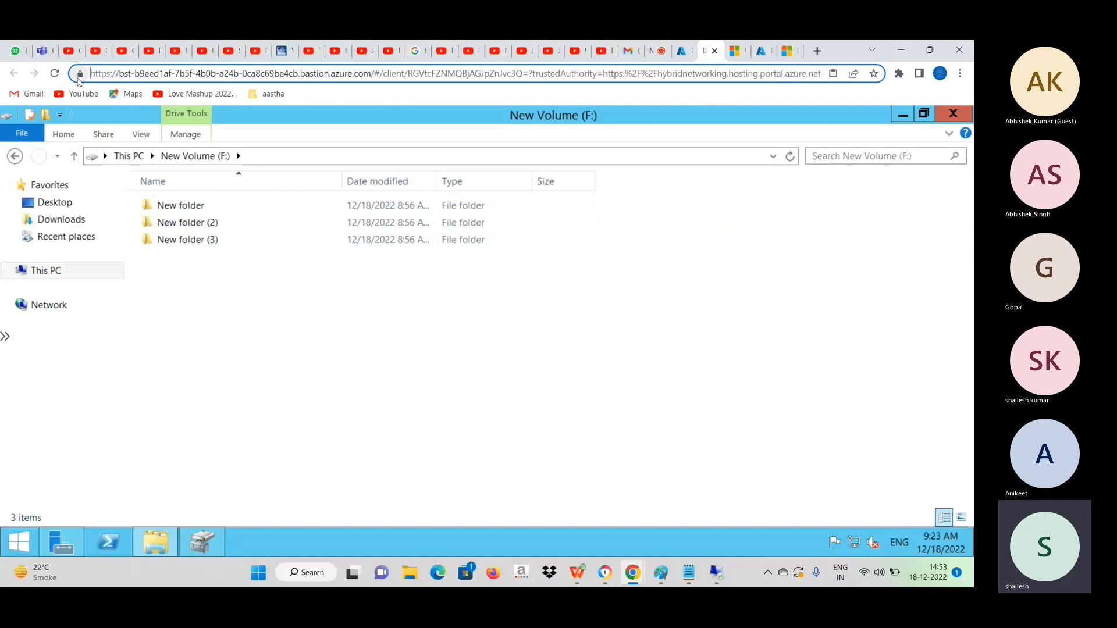
{"action": "left_click", "coordinate": [79, 74]}
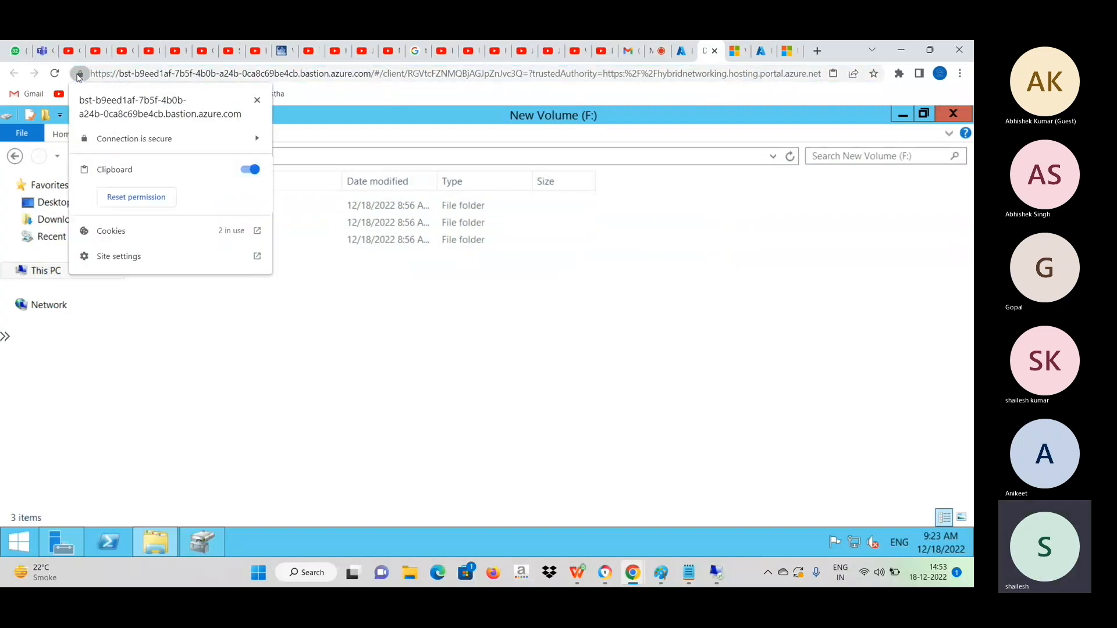
{"action": "left_click", "coordinate": [257, 100]}
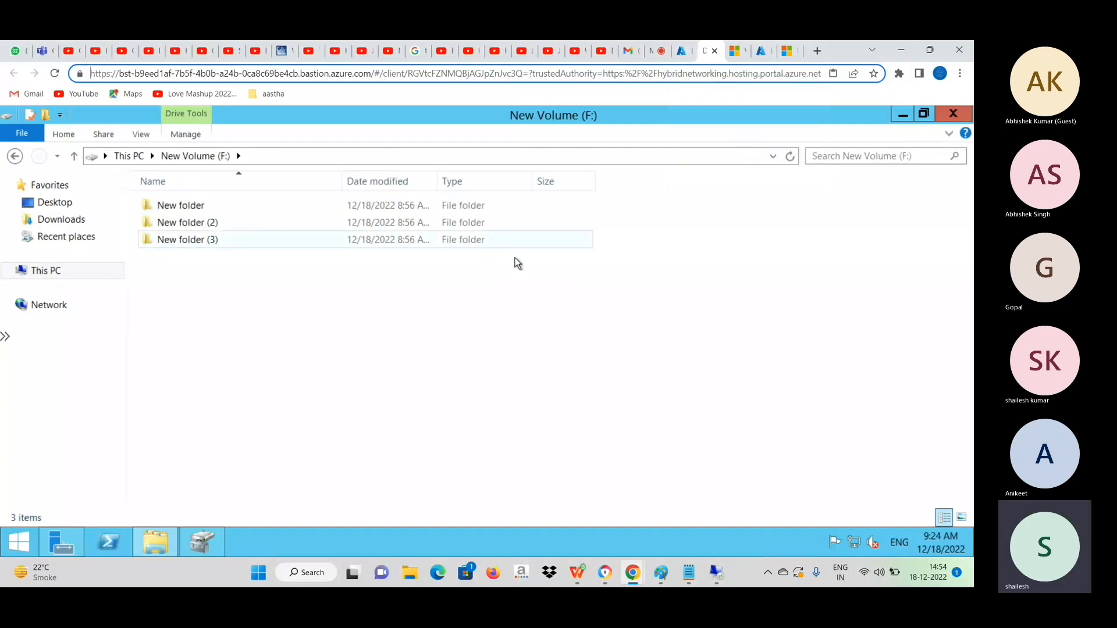
Open the Auto-shutdown settings of DempVM1, decline saving the password in the browser, and set Enabled to On.
{"action": "left_click", "coordinate": [683, 53]}
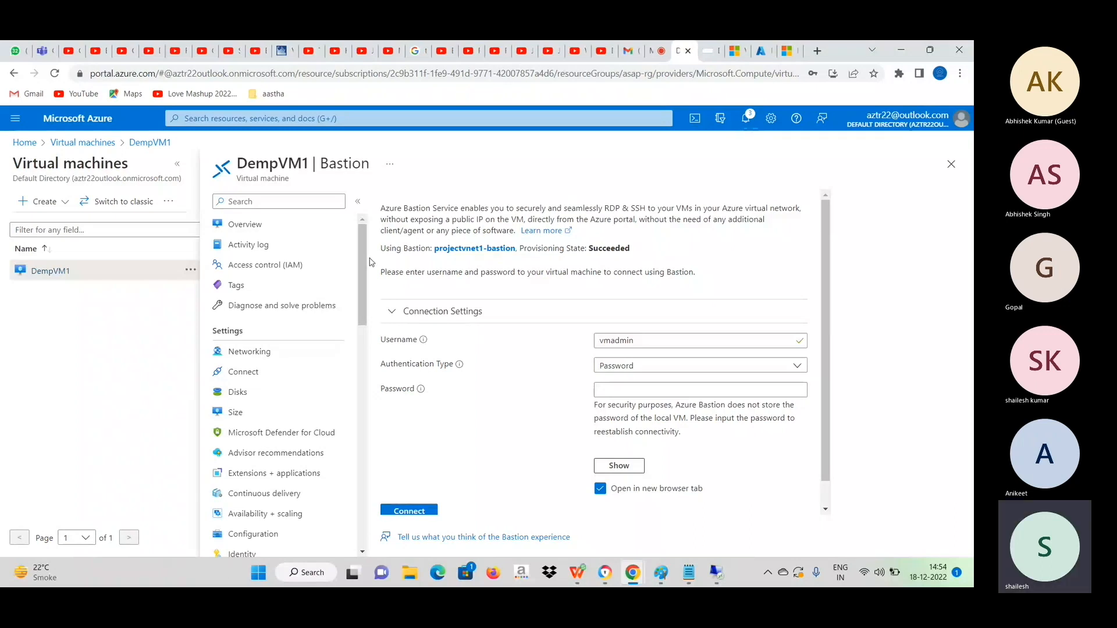
{"action": "left_click_drag", "start_coordinate": [370, 261], "coordinate": [367, 288]}
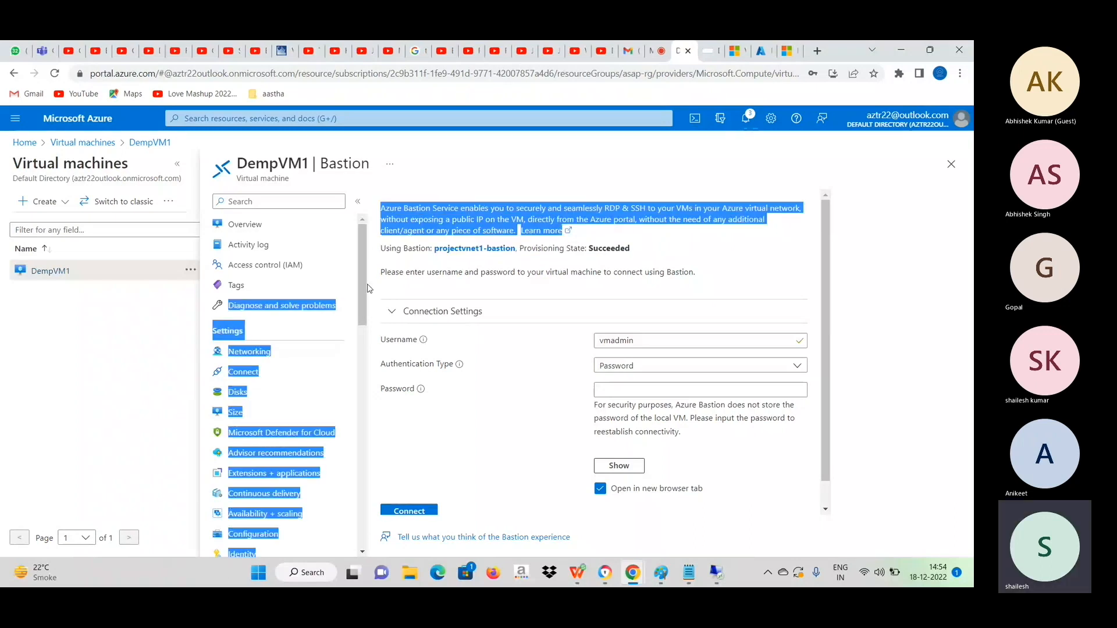
{"action": "left_click", "coordinate": [469, 181]}
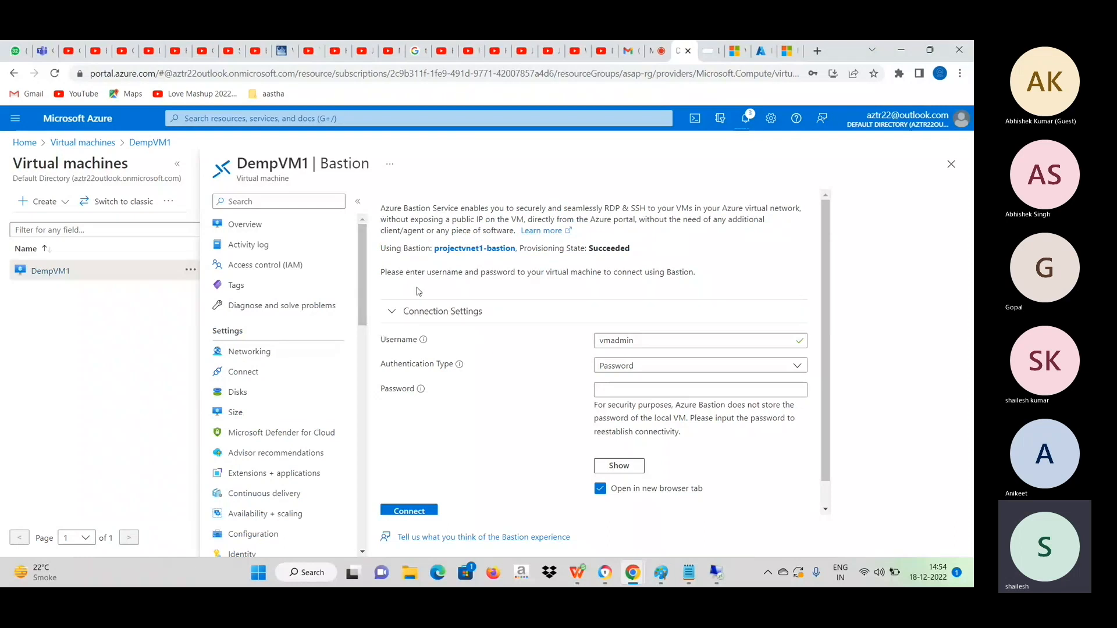
{"action": "left_click_drag", "start_coordinate": [367, 284], "coordinate": [360, 366]}
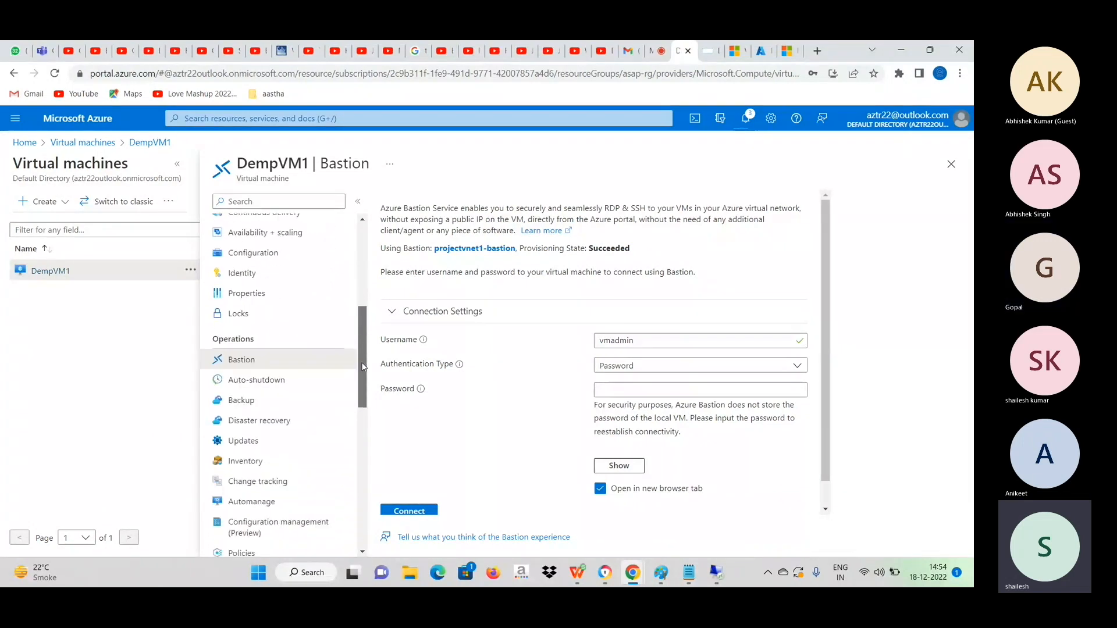
{"action": "left_click", "coordinate": [268, 380]}
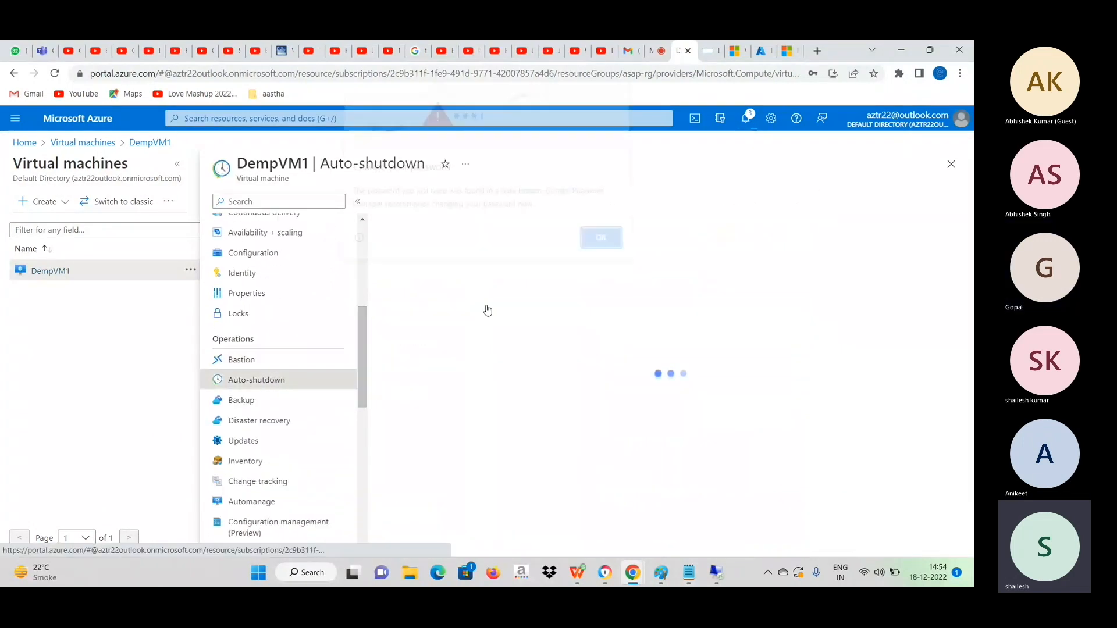
{"action": "left_click", "coordinate": [596, 244]}
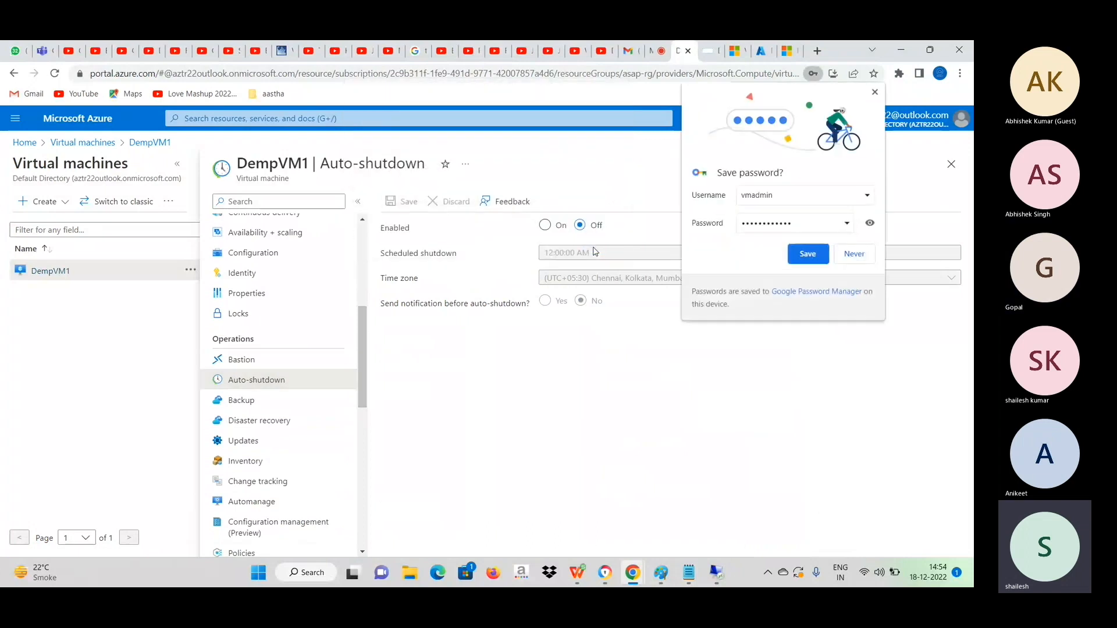
{"action": "left_click", "coordinate": [853, 254]}
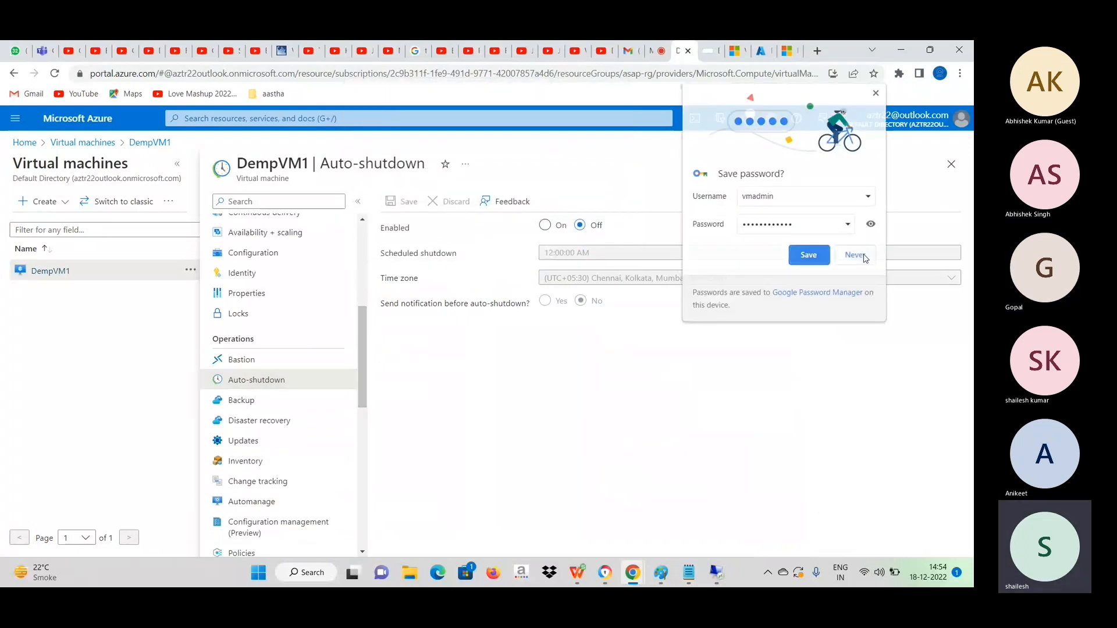
{"action": "left_click", "coordinate": [546, 227]}
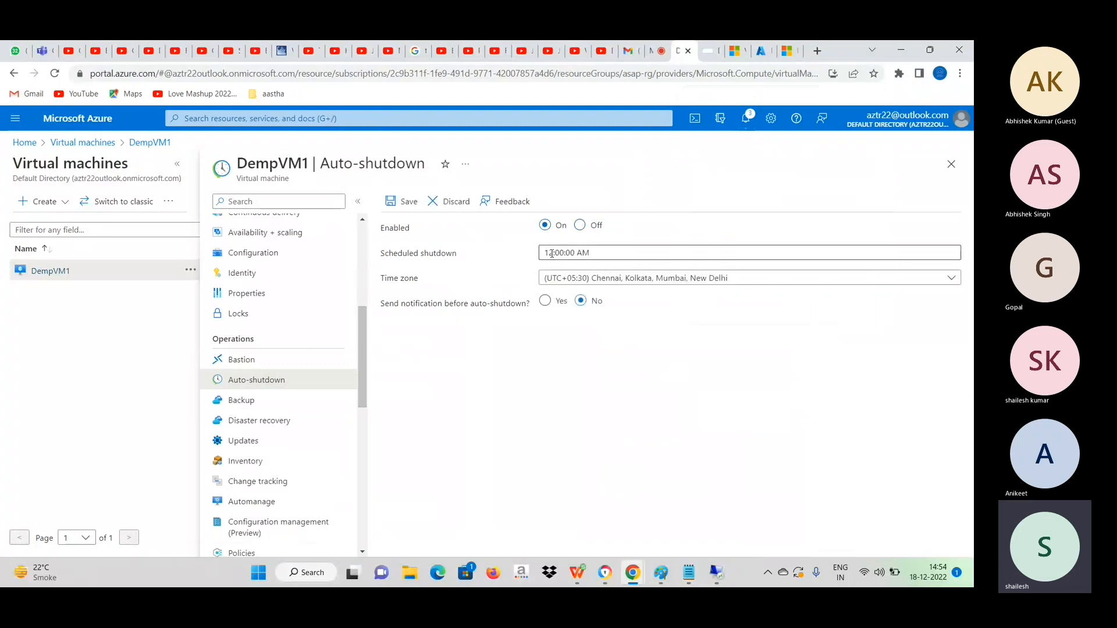